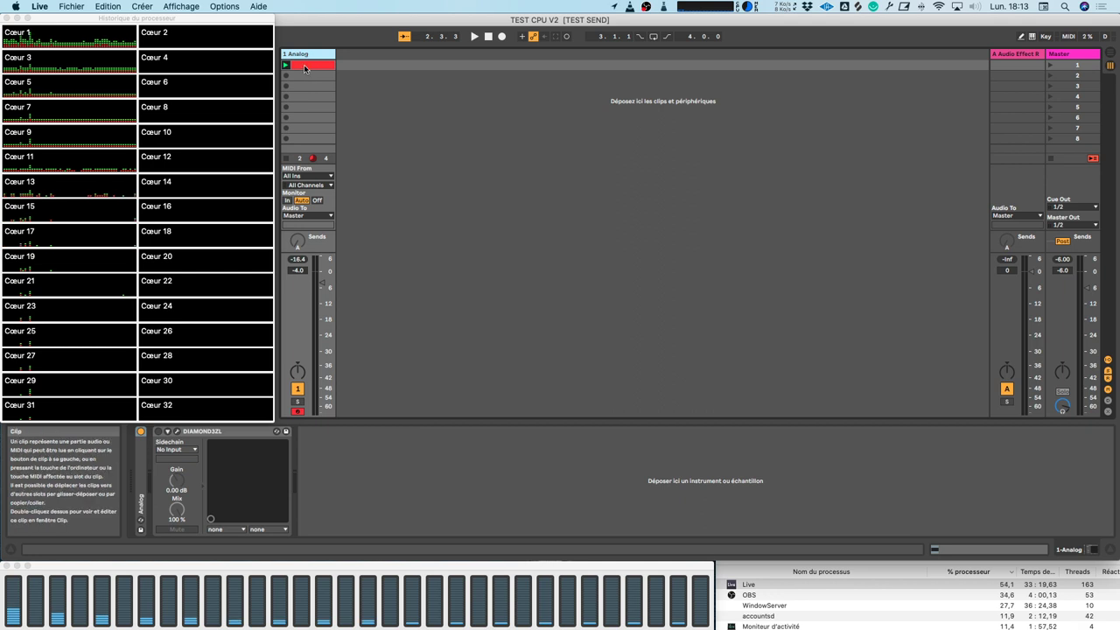
# - Check the audio preferences, keeping the buffer size at 256 Samples, and close the preferences
pyautogui.doubleClick(142, 494)
pyautogui.doubleClick(224, 433)
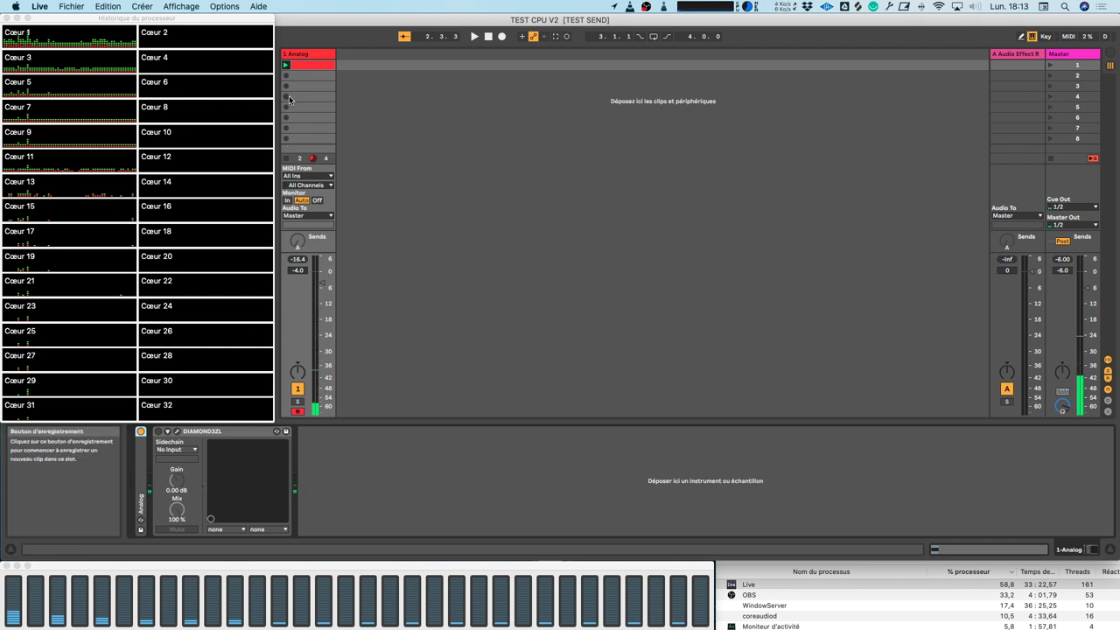
pyautogui.press('super+comma')
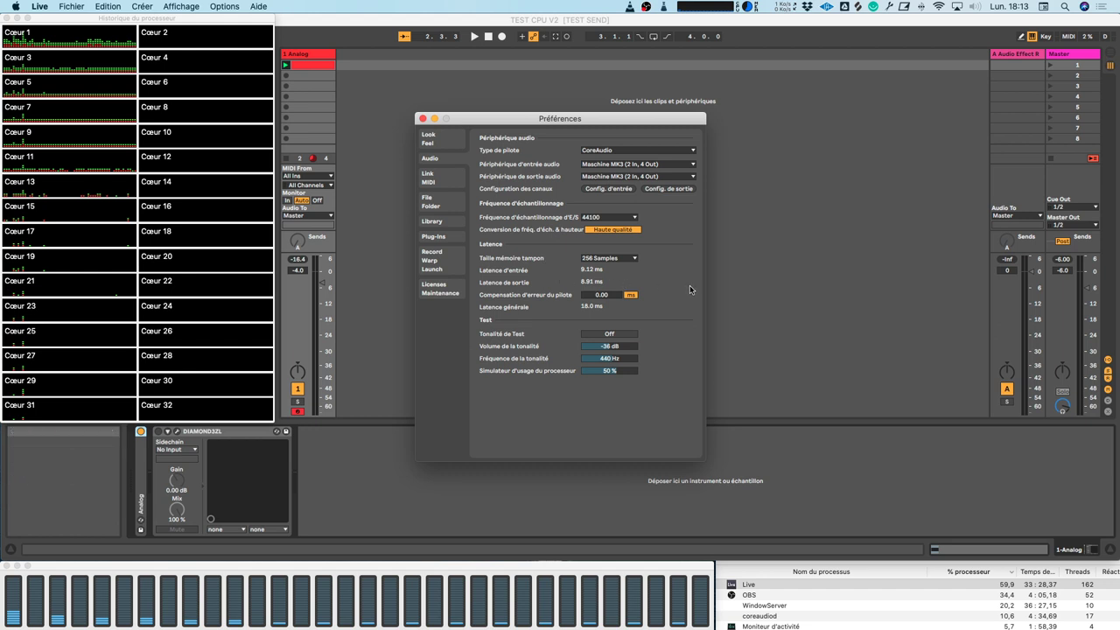
pyautogui.click(615, 259)
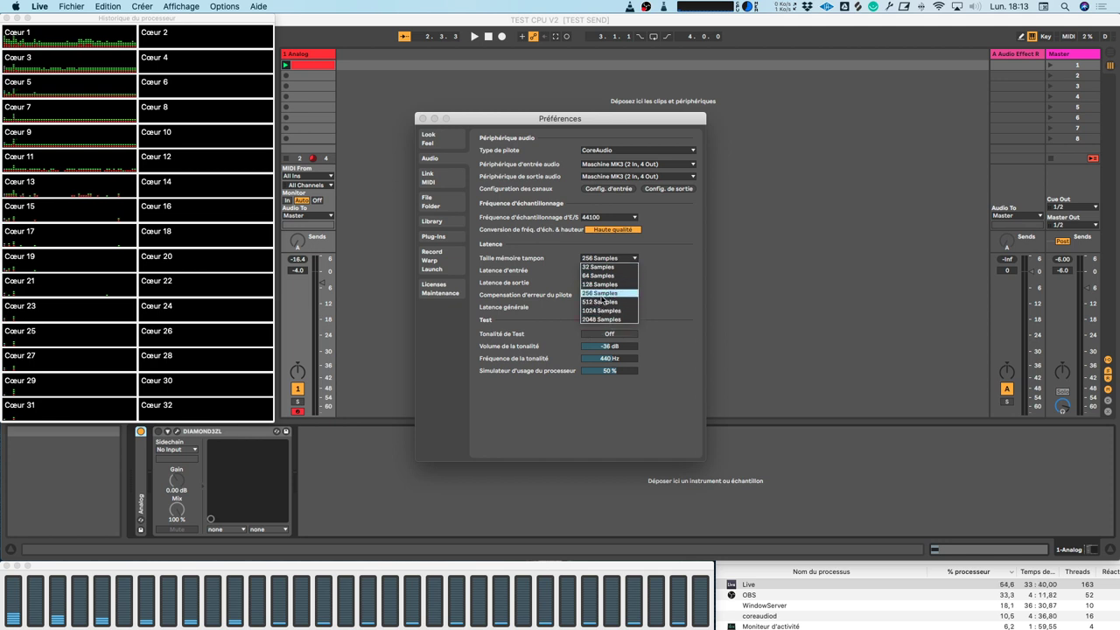
pyautogui.click(602, 294)
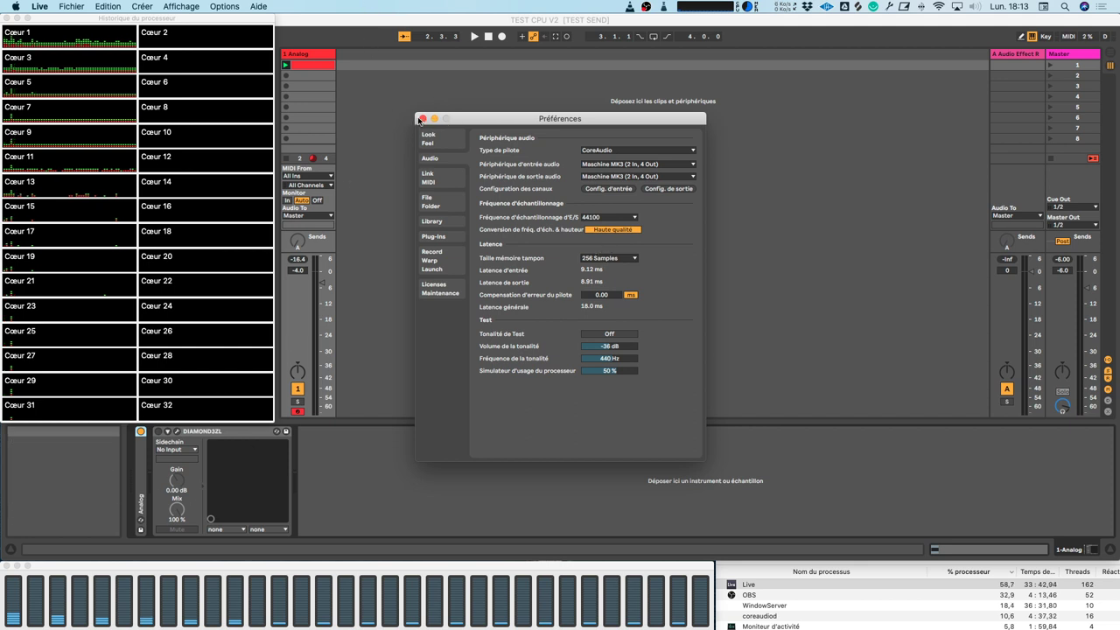
pyautogui.click(423, 119)
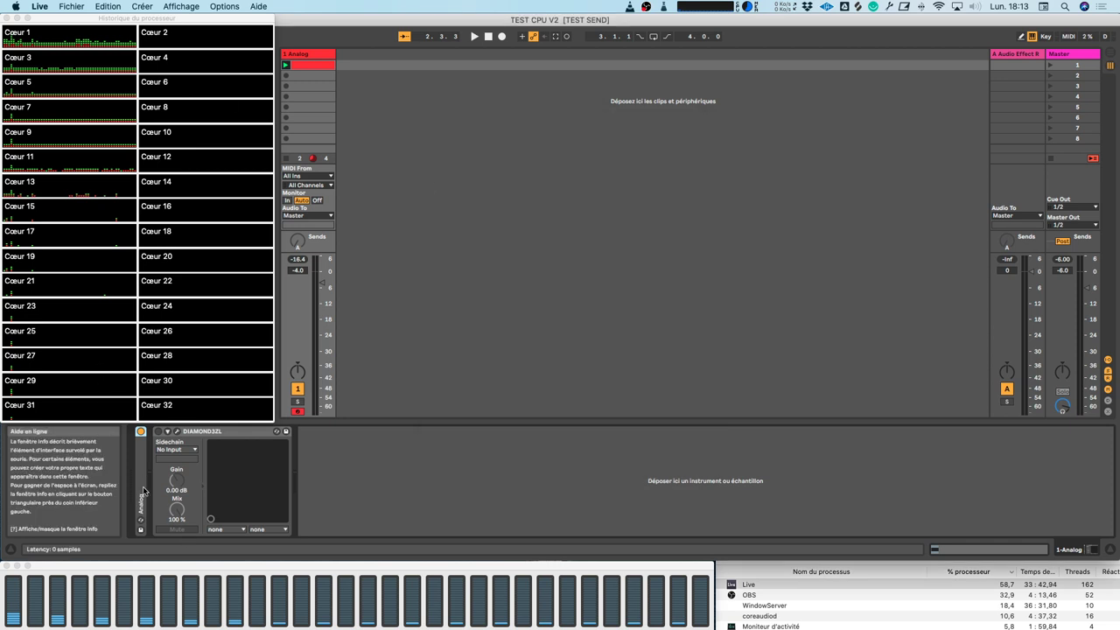
# - Show the DIAMOND3ZL plug-in interface on the 1 Analog track, move its window clear of the processor graphs, and close it
pyautogui.click(211, 433)
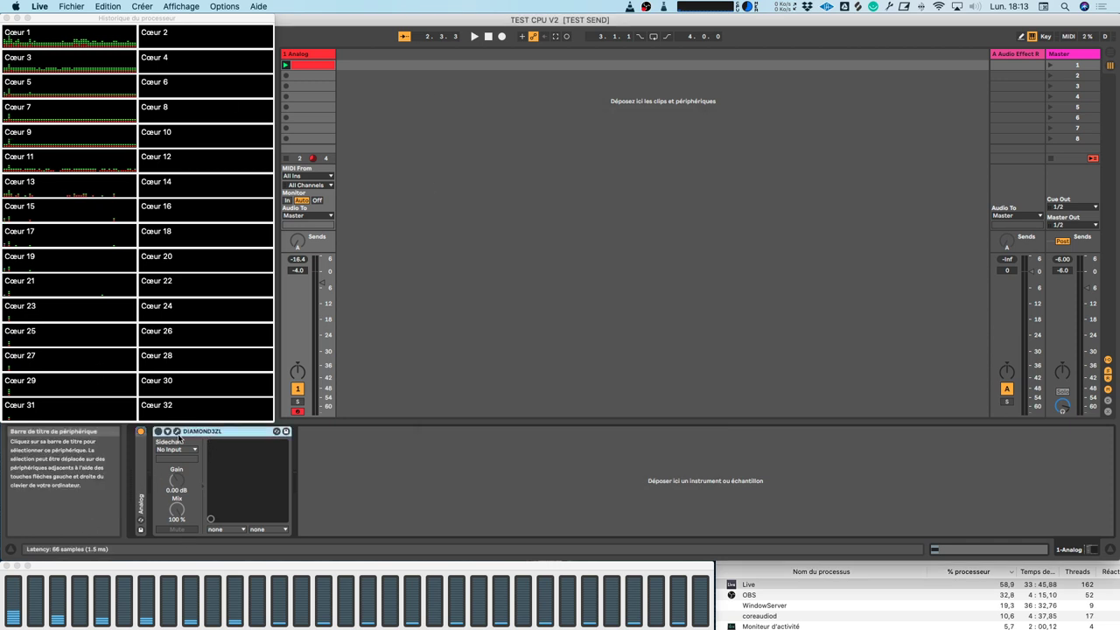
pyautogui.click(179, 433)
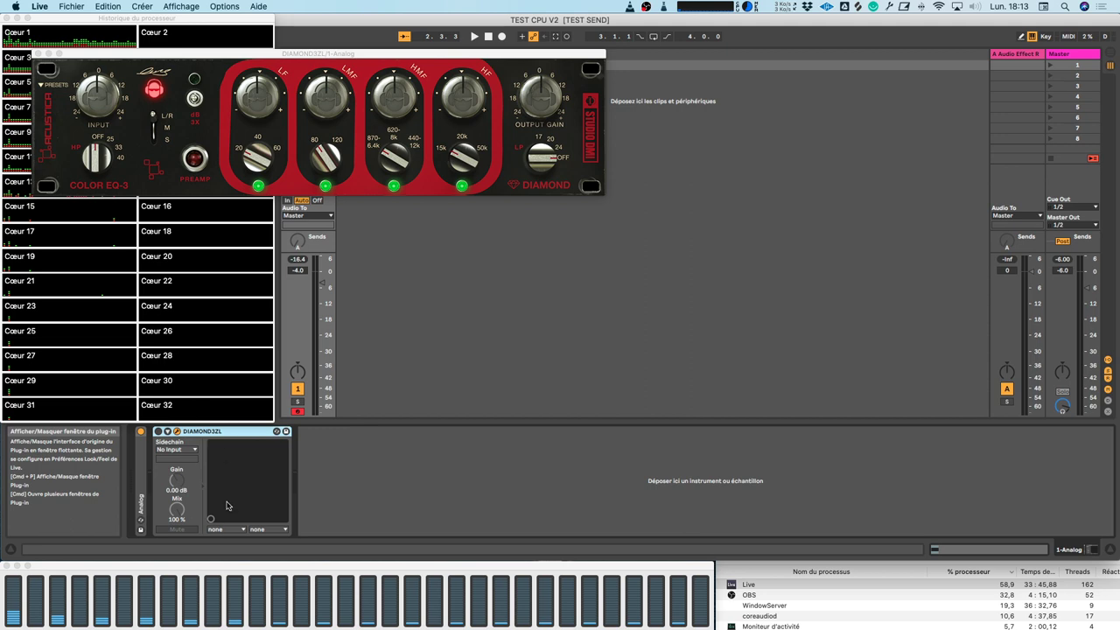
pyautogui.moveTo(210, 59); pyautogui.dragTo(501, 149)
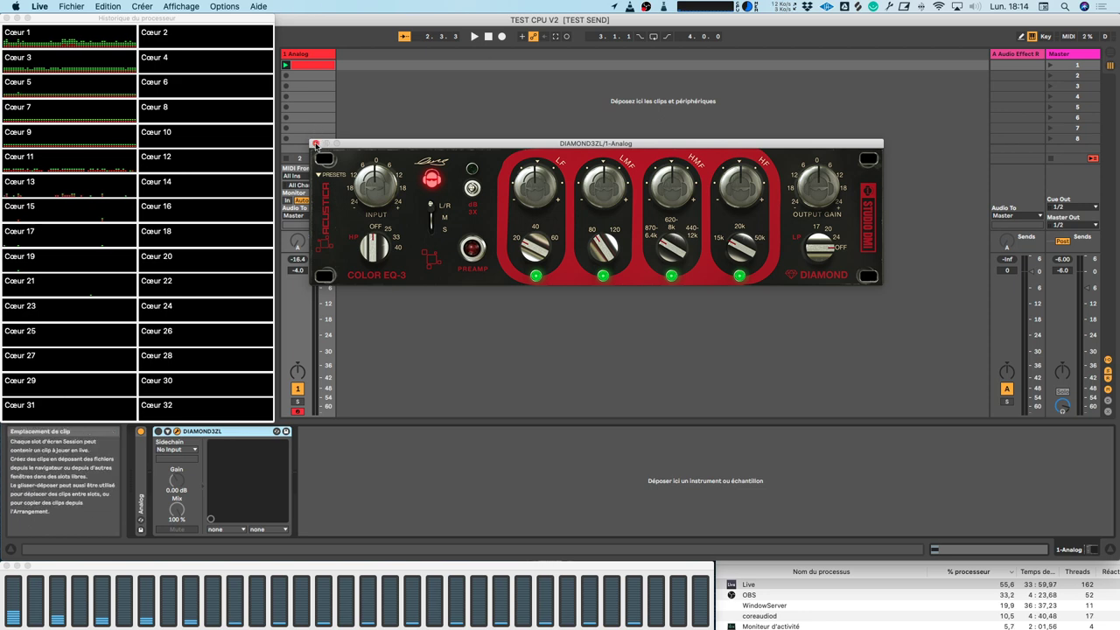
pyautogui.click(316, 144)
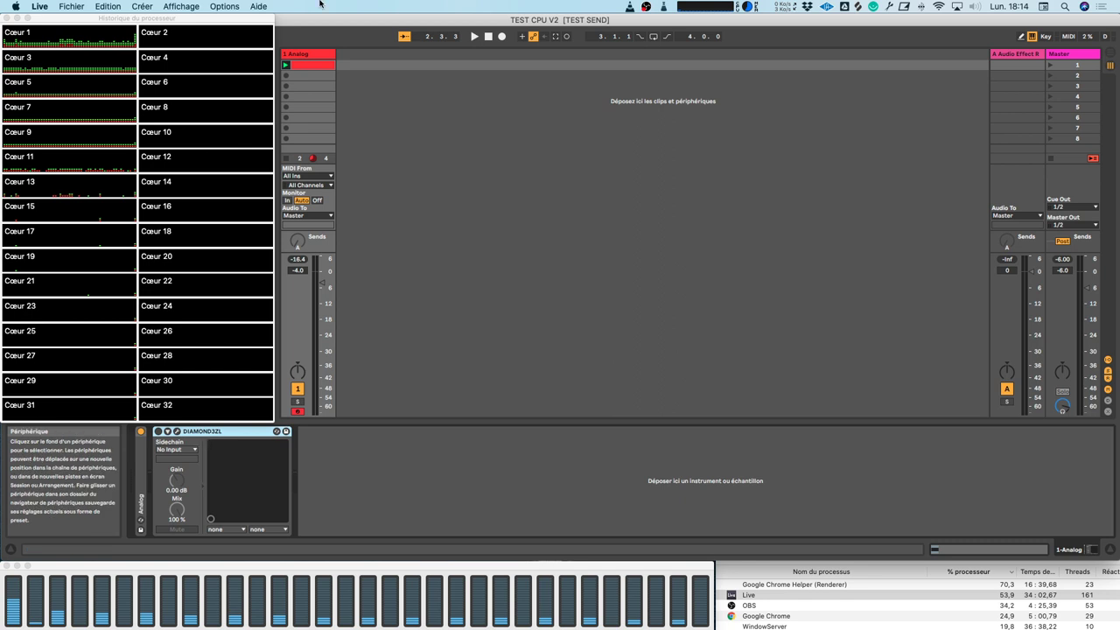
# - Inspect the device chains of the A return track and the Master, unfolding and refolding the Master's effect rack
pyautogui.click(1019, 54)
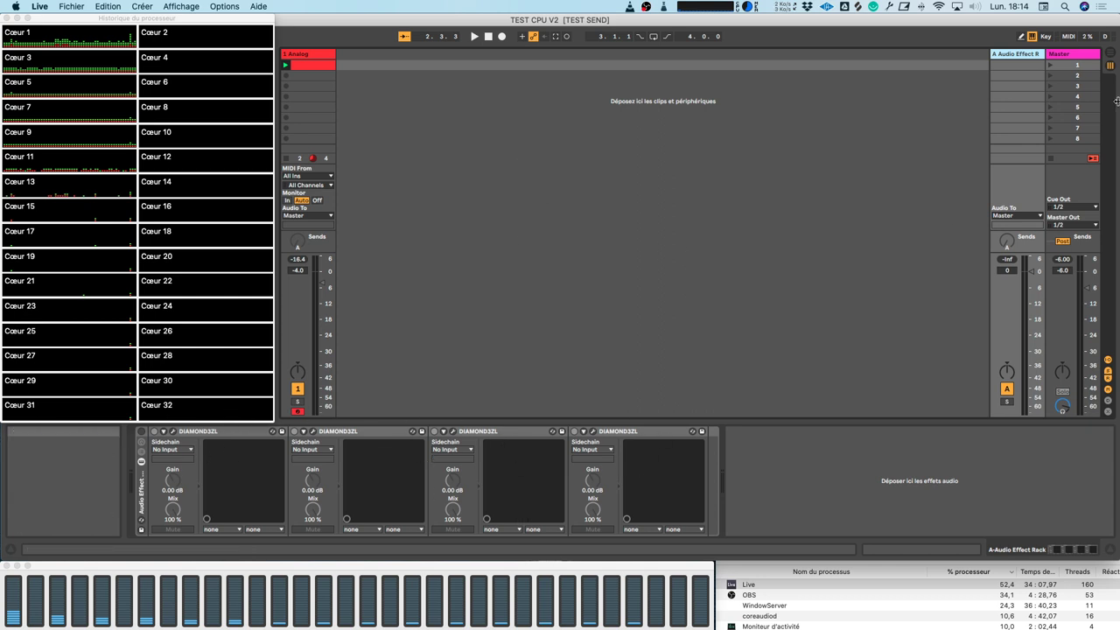
pyautogui.click(1057, 54)
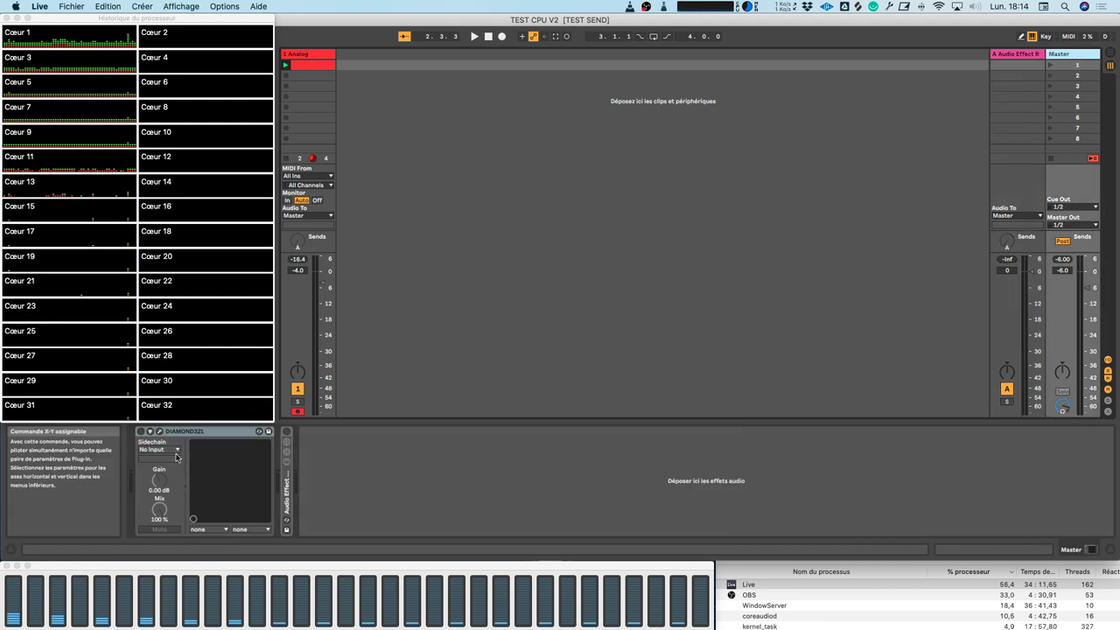
pyautogui.click(286, 462)
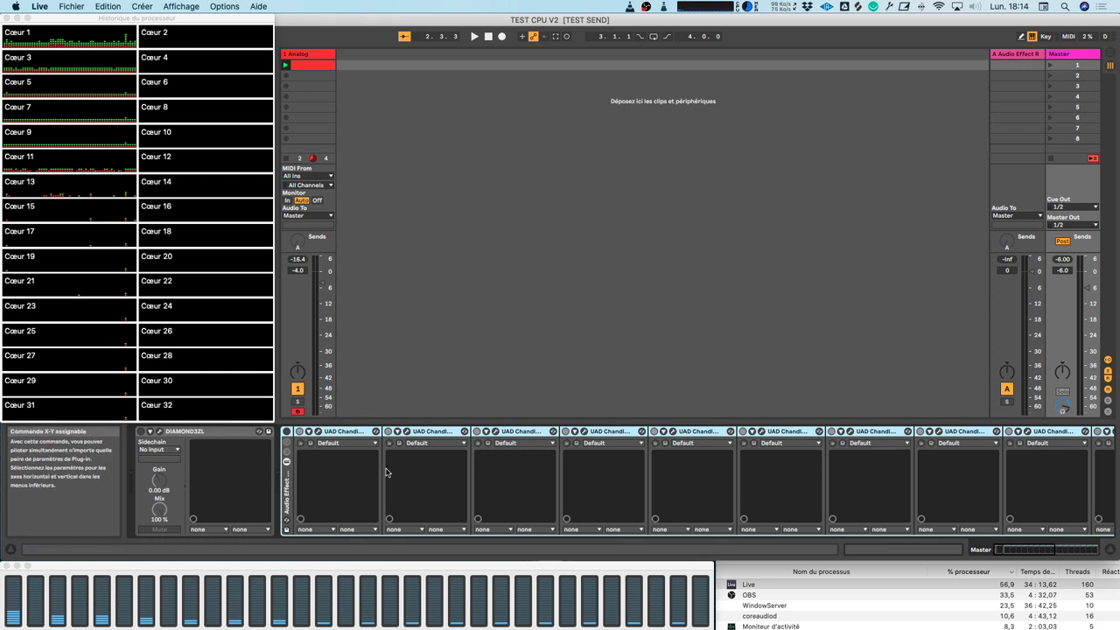
pyautogui.doubleClick(288, 492)
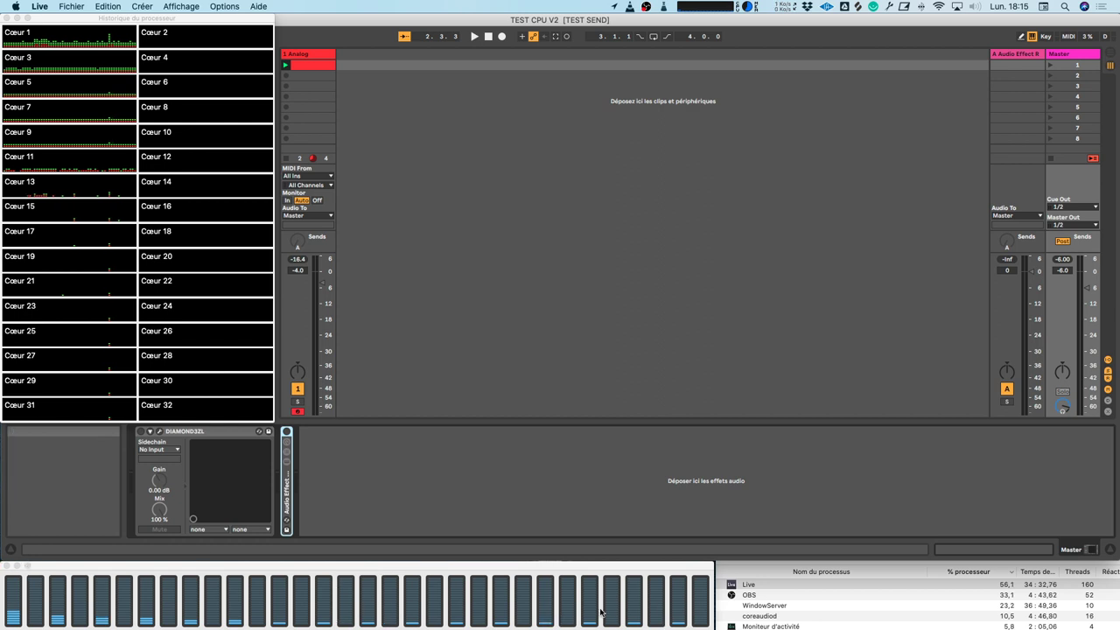
# - Select the Live process in Activity Monitor to read its processor load, and return to the Master's effect rack in Live
pyautogui.click(801, 573)
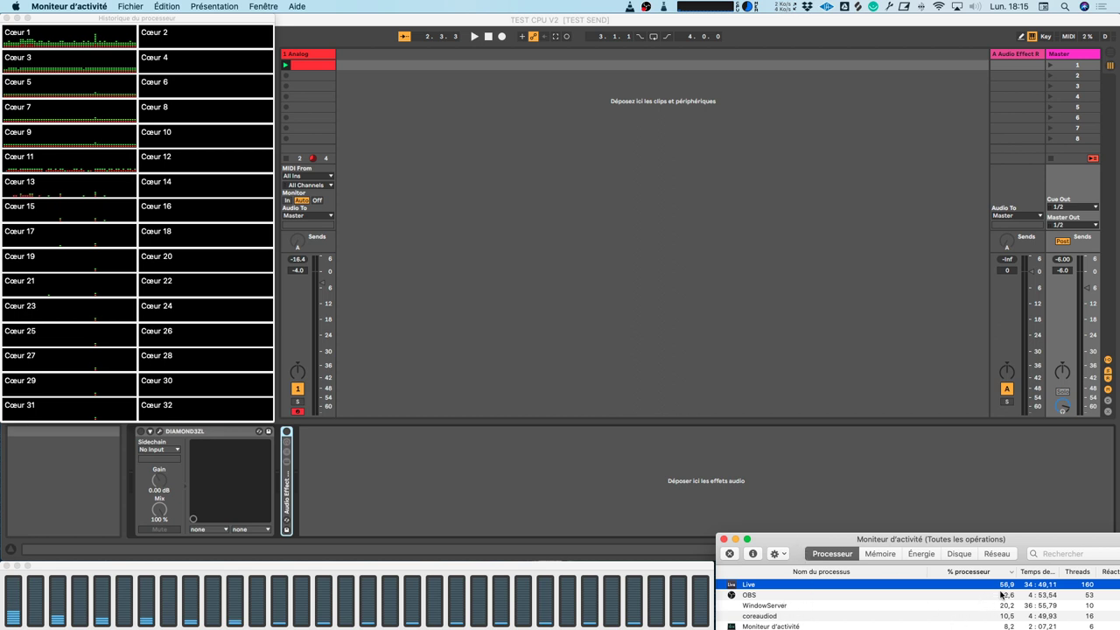
pyautogui.click(750, 19)
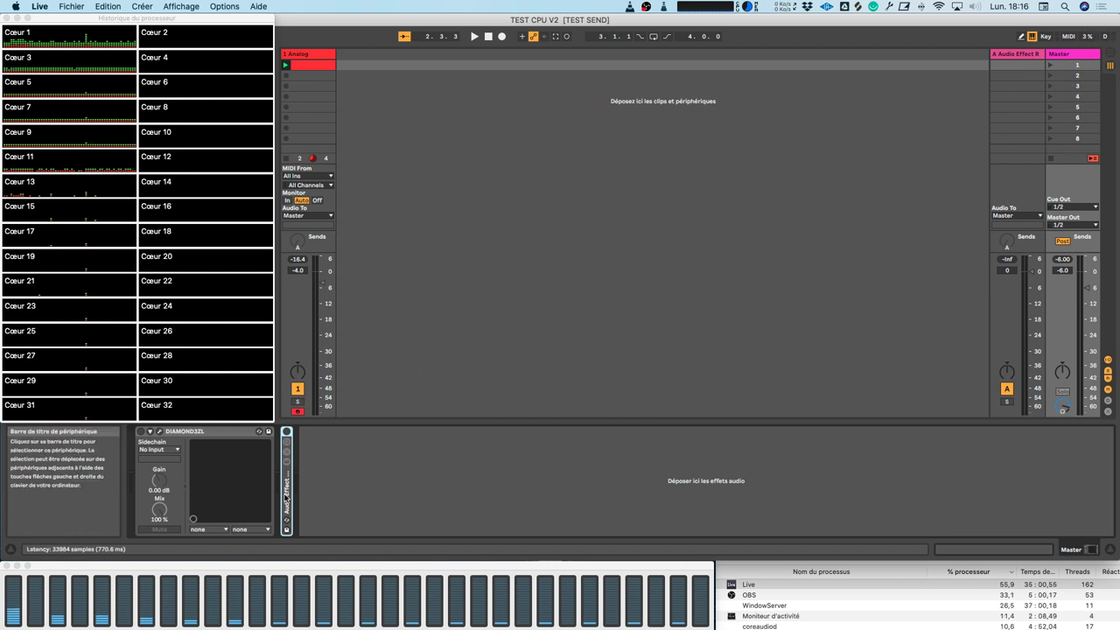
pyautogui.doubleClick(286, 497)
pyautogui.doubleClick(286, 490)
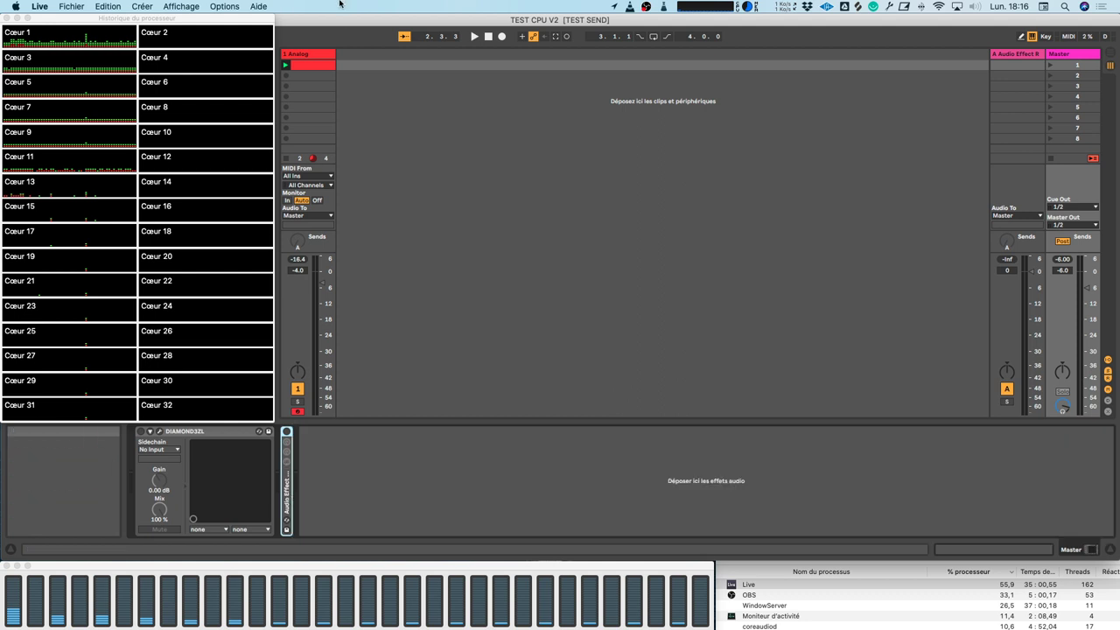
# - Activate the DIAMOND3ZL plug-in on the 1 Analog track and the one on the Master track
pyautogui.click(318, 56)
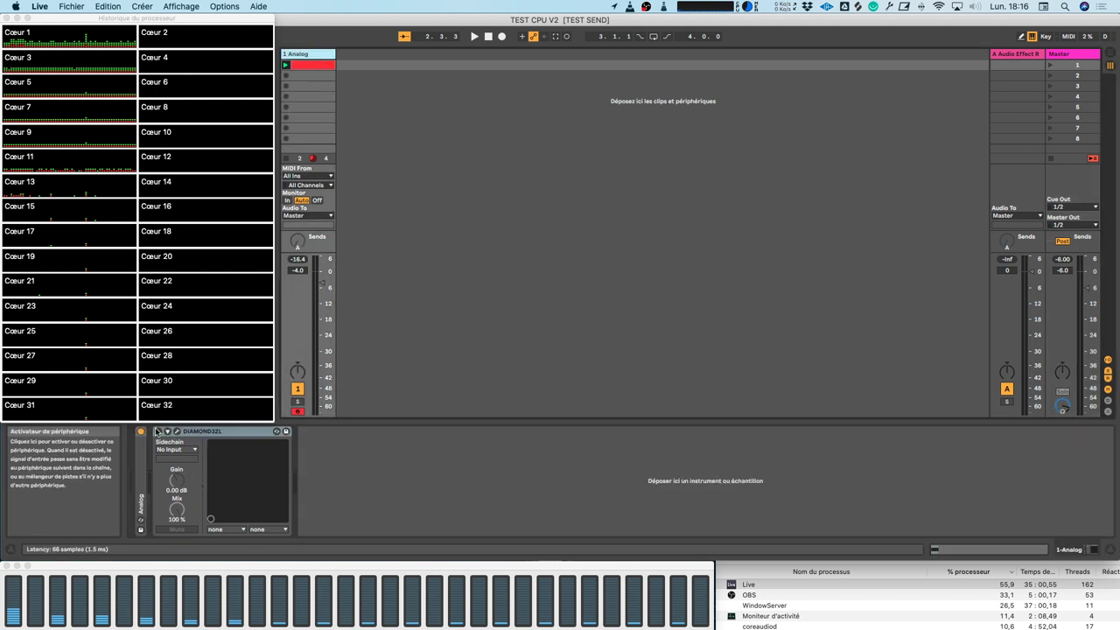
pyautogui.click(187, 440)
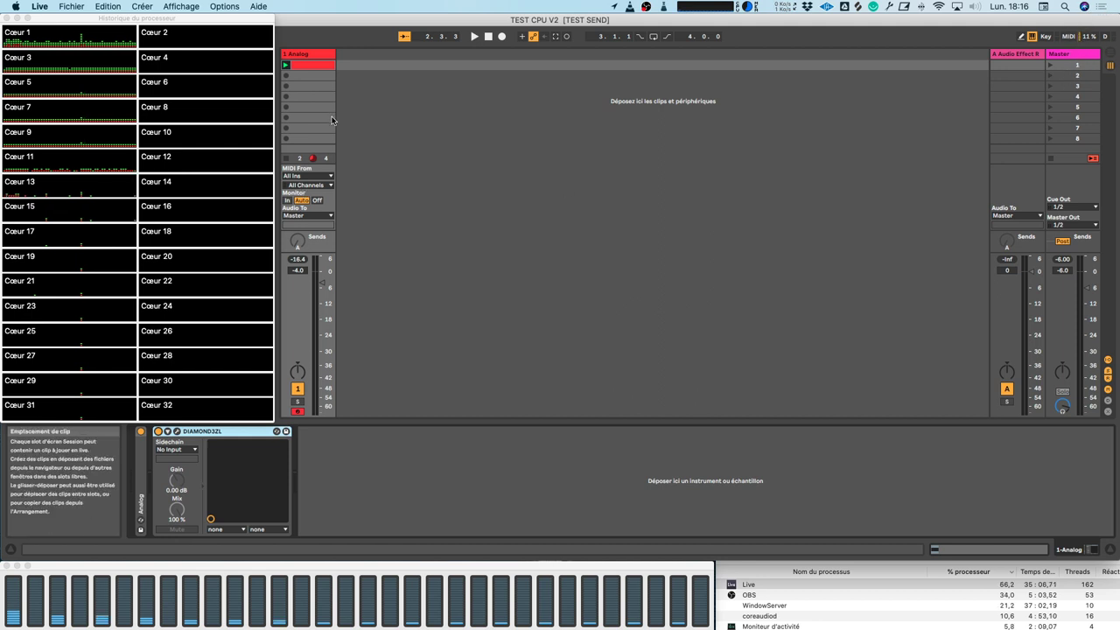
pyautogui.click(1074, 55)
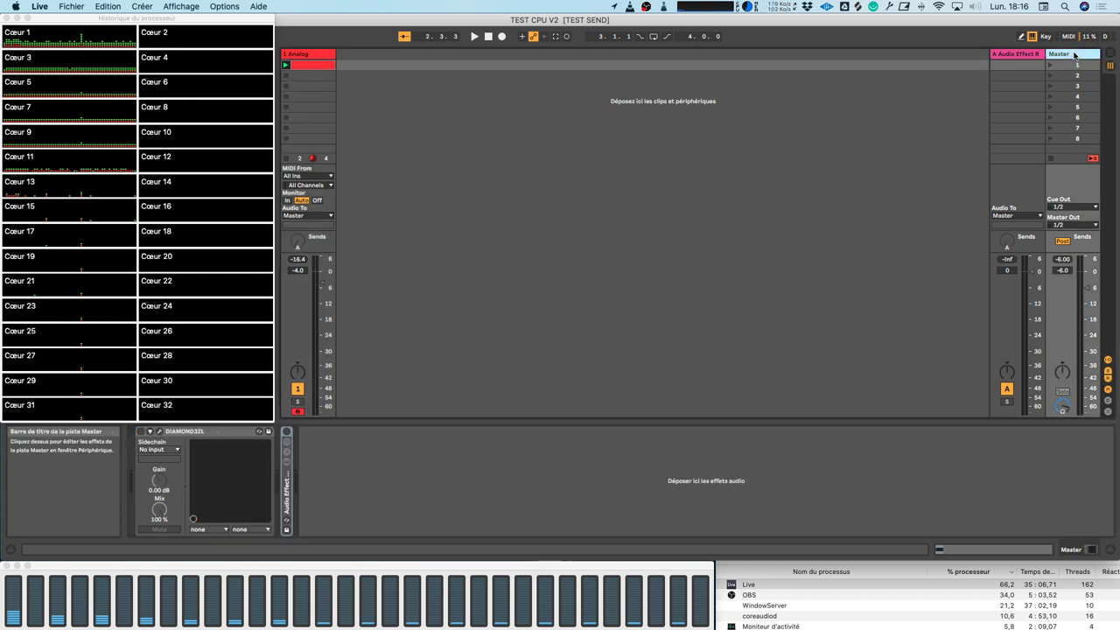
pyautogui.click(141, 431)
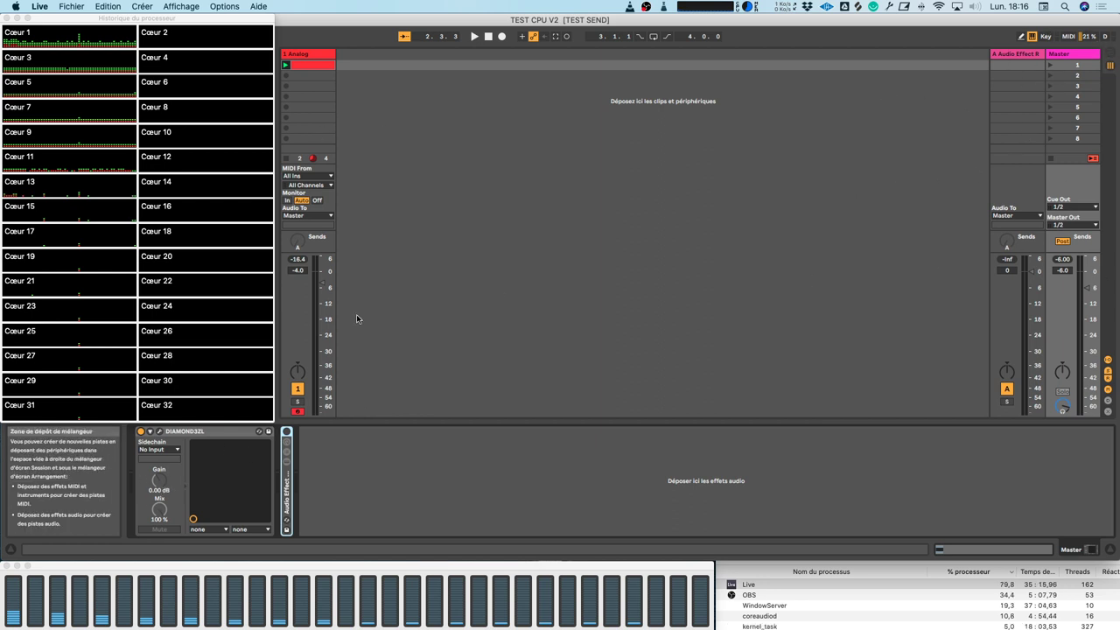
# - Play the 1 Analog track briefly with both DIAMOND3ZL plug-ins active, and stop playback
pyautogui.click(301, 54)
pyautogui.click(475, 36)
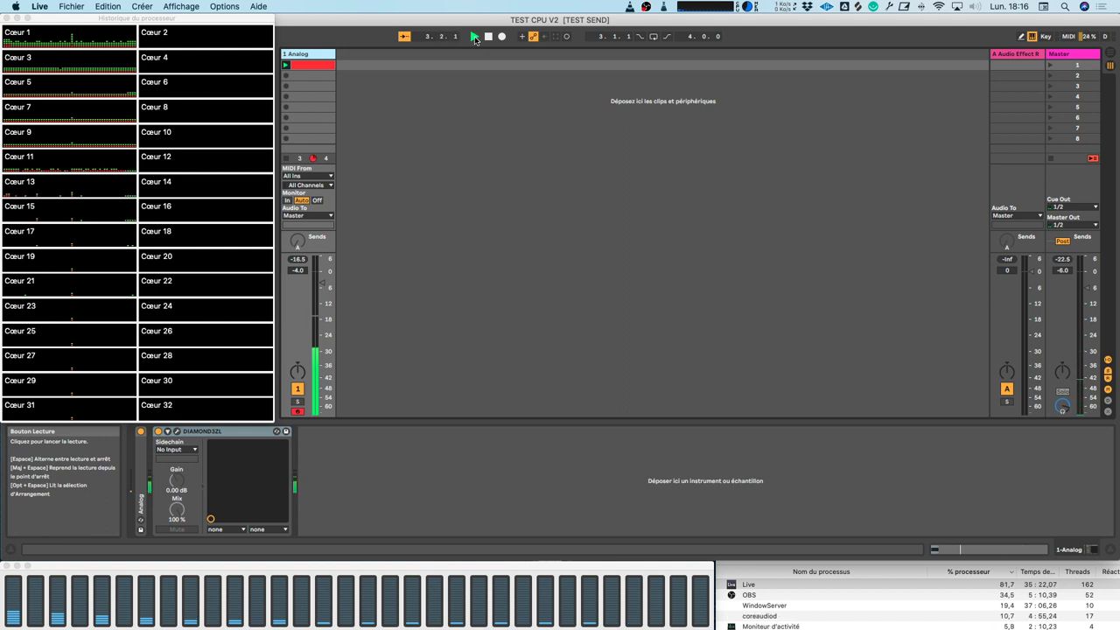
pyautogui.click(488, 37)
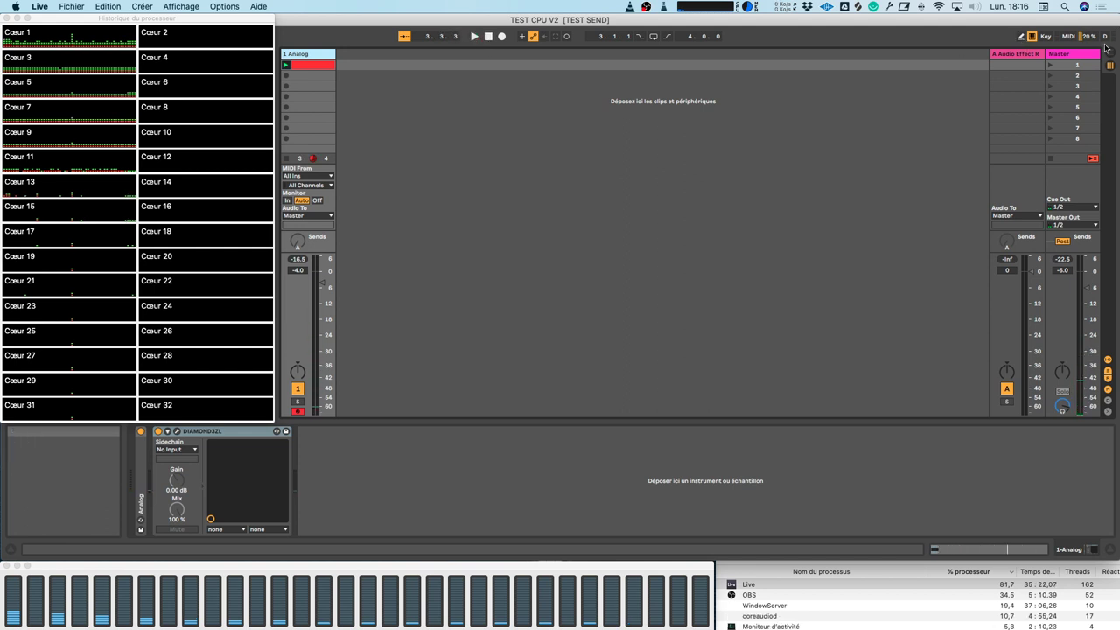
# - Duplicate the DIAMOND3ZL plug-in on the Master track until it holds four active instances
pyautogui.click(1079, 57)
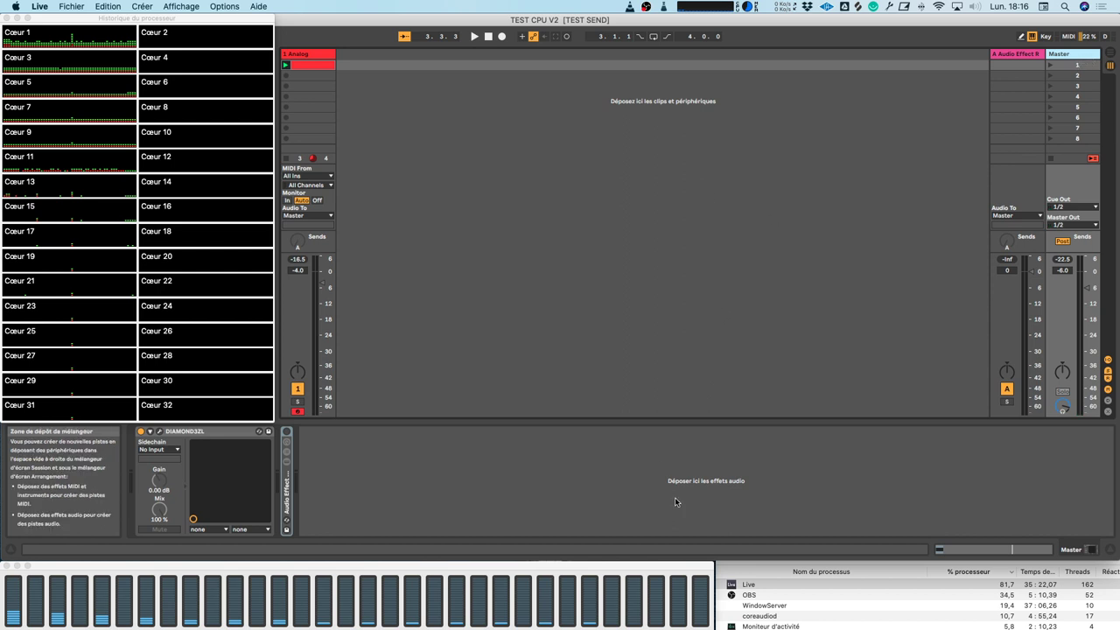
pyautogui.click(232, 435)
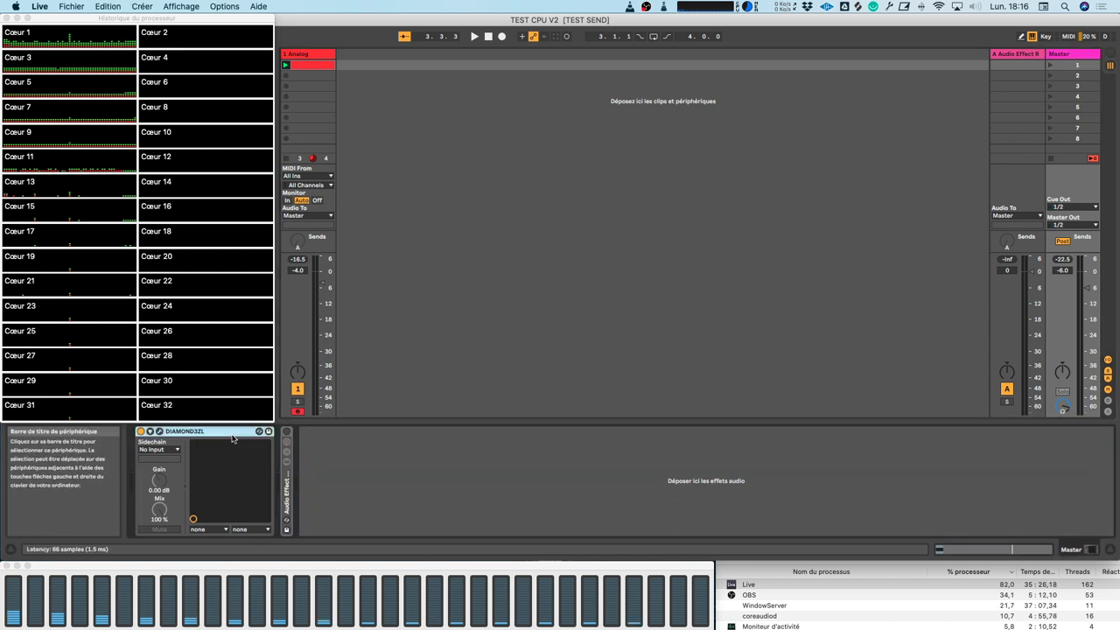
pyautogui.press('super+v')
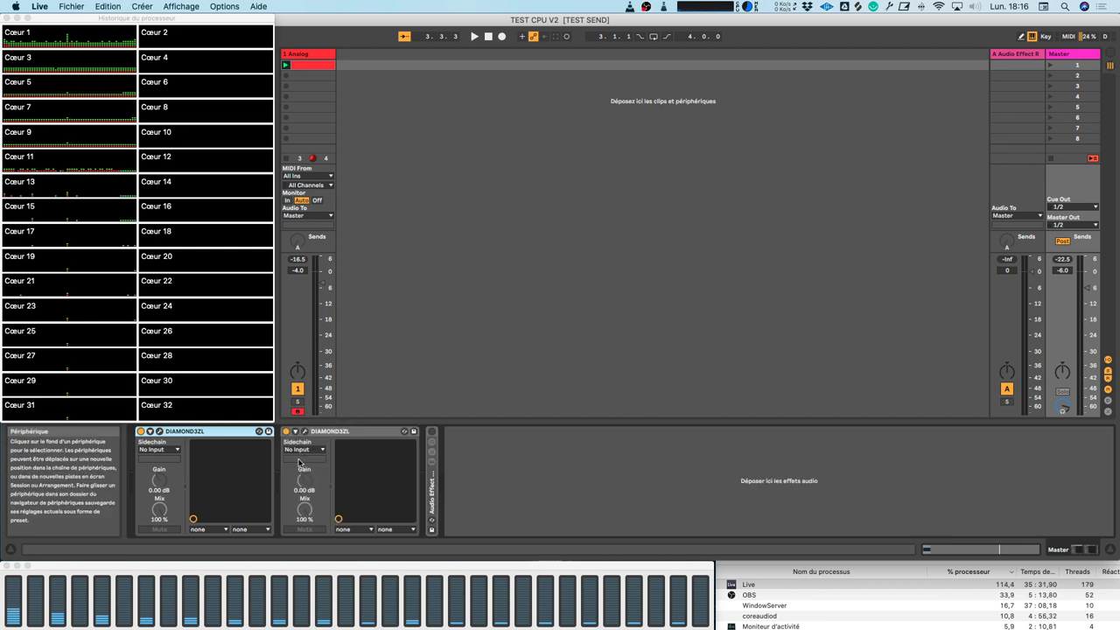
pyautogui.click(356, 437)
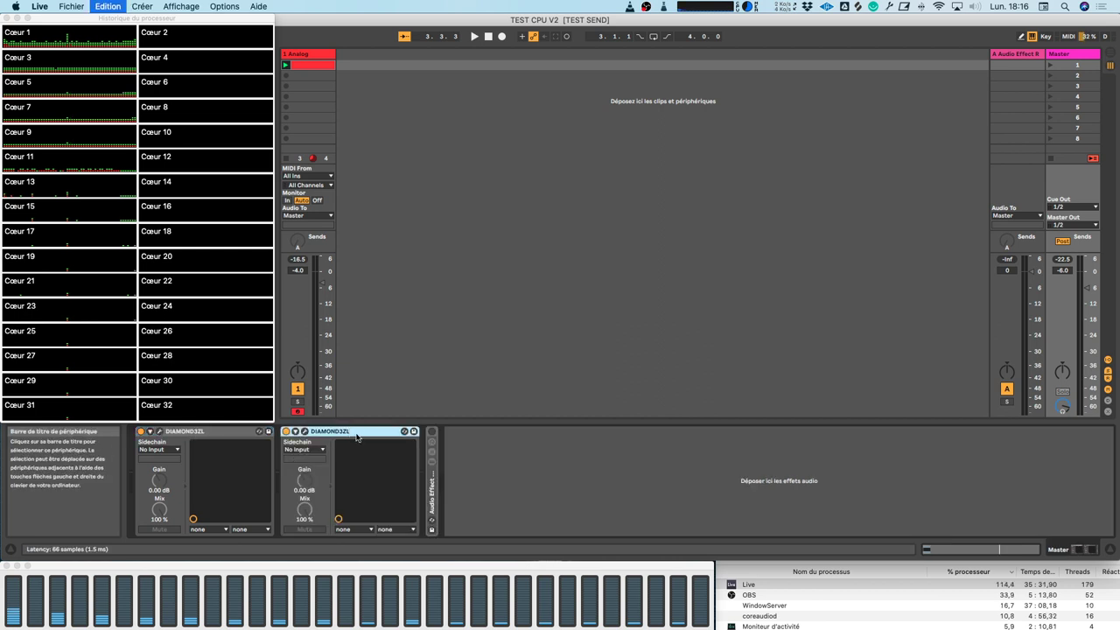
pyautogui.click(477, 433)
pyautogui.press('super+v')
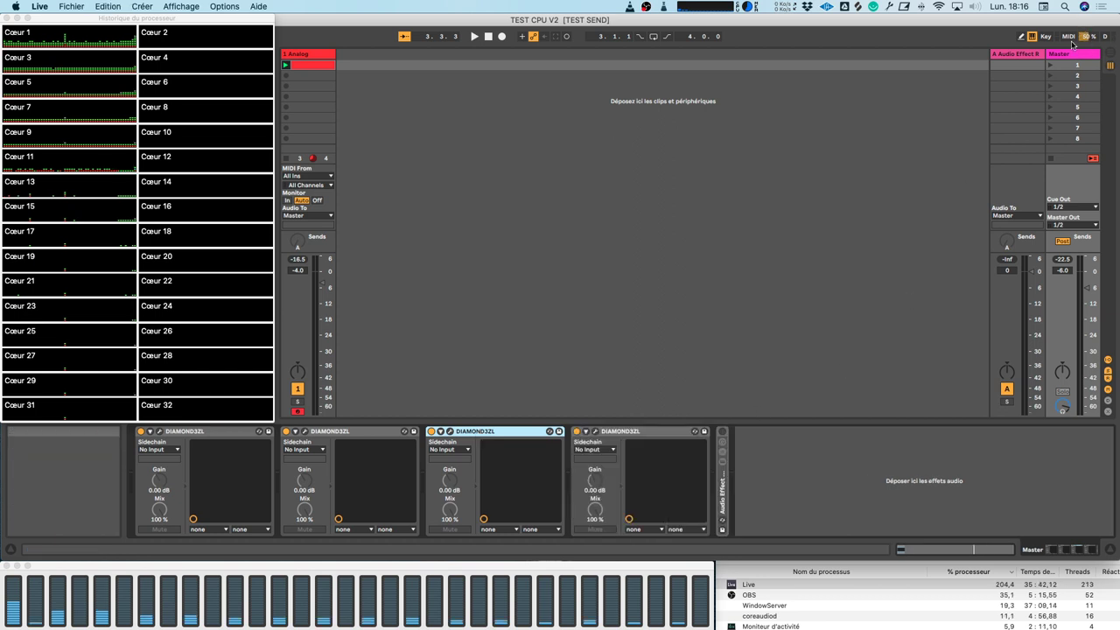
# - Select the 1 Analog track and test playback with four DIAMOND3ZL instances on the Master, and stop it
pyautogui.click(306, 53)
pyautogui.press('space')
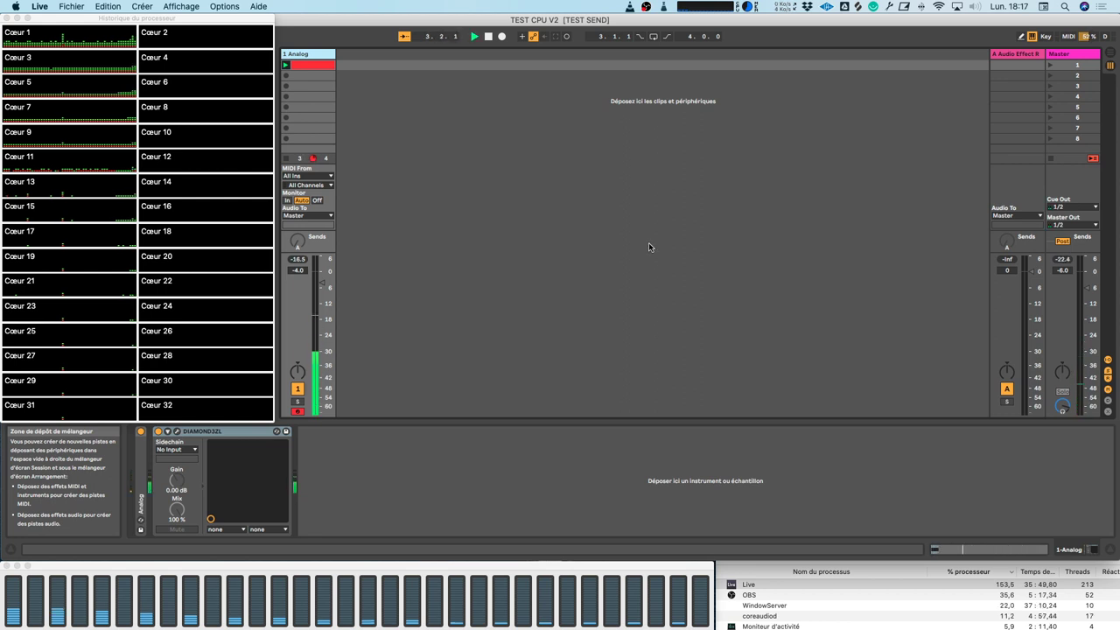
pyautogui.press('space')
# - Duplicate the fourth DIAMOND3ZL on the Master track twice to get six instances, and test playback briefly
pyautogui.click(1061, 55)
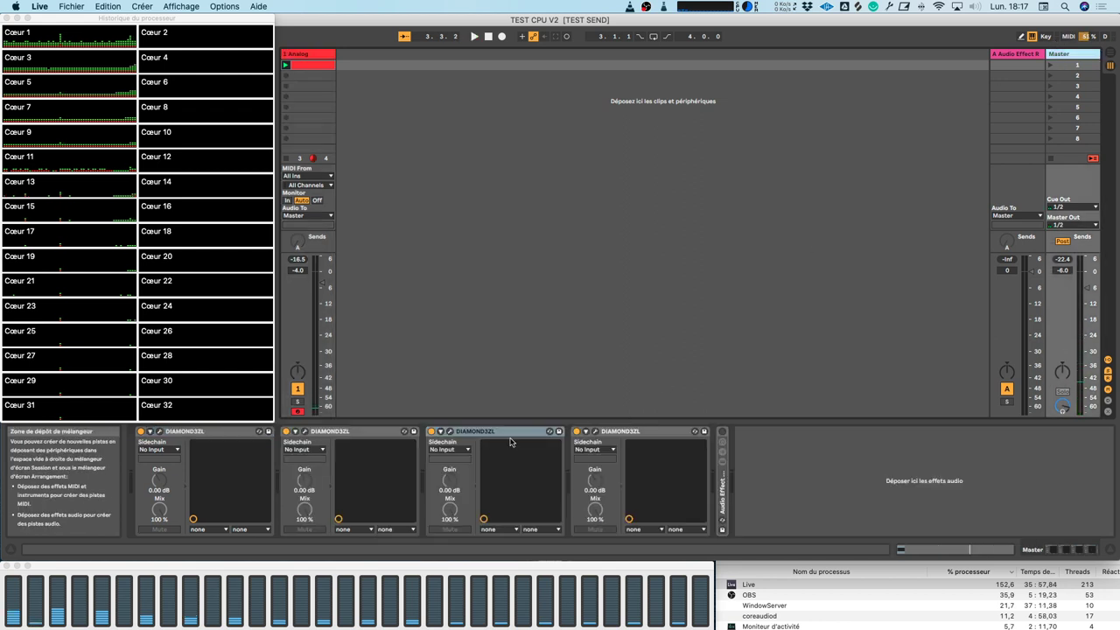
pyautogui.click(634, 433)
pyautogui.press('super+d')
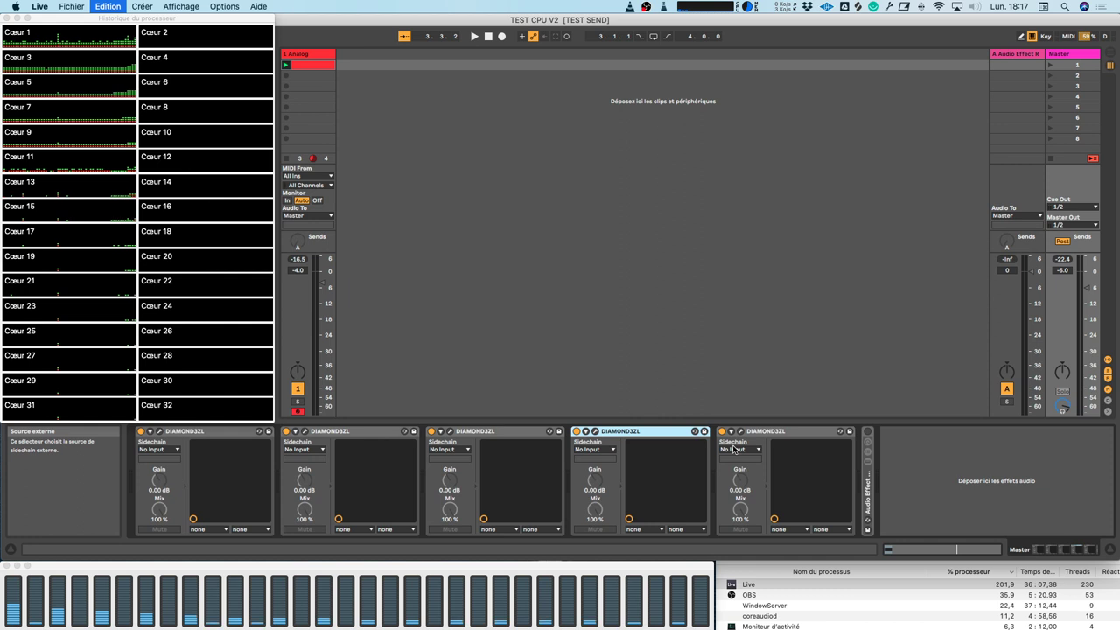
pyautogui.press('super+d')
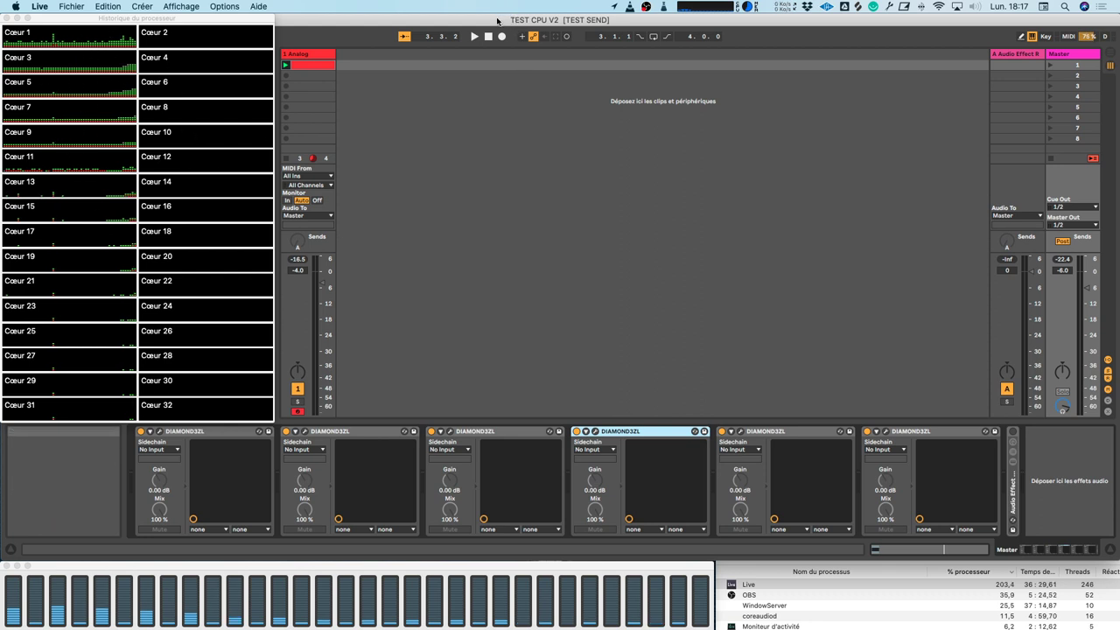
pyautogui.press('space')
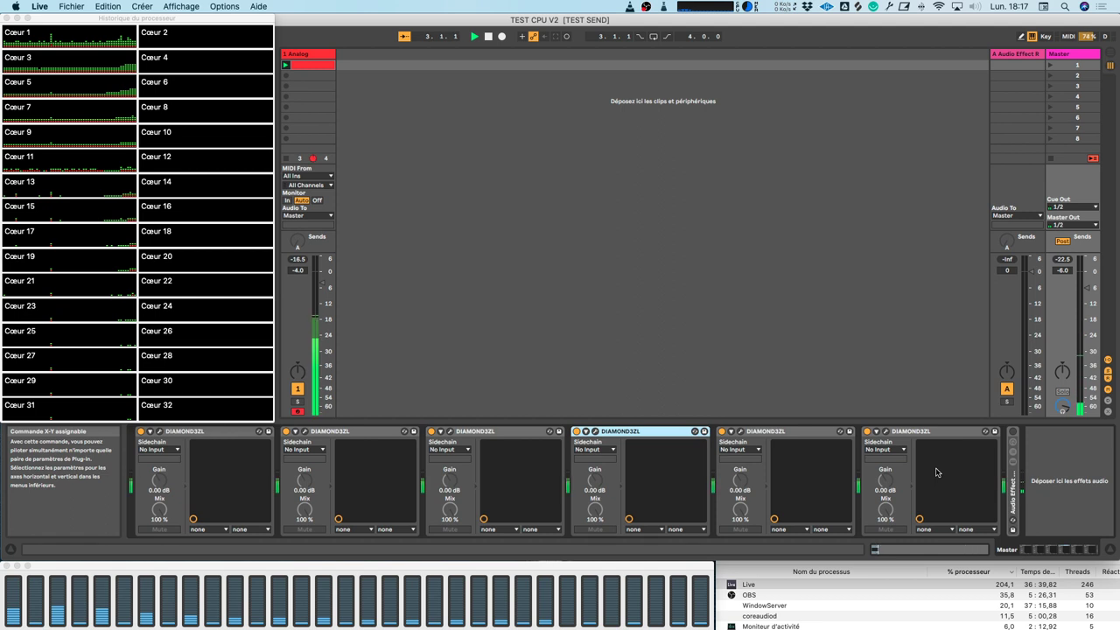
pyautogui.press('space')
# - Duplicate the sixth DIAMOND3ZL on the Master track to bring the chain to eight instances
pyautogui.click(929, 433)
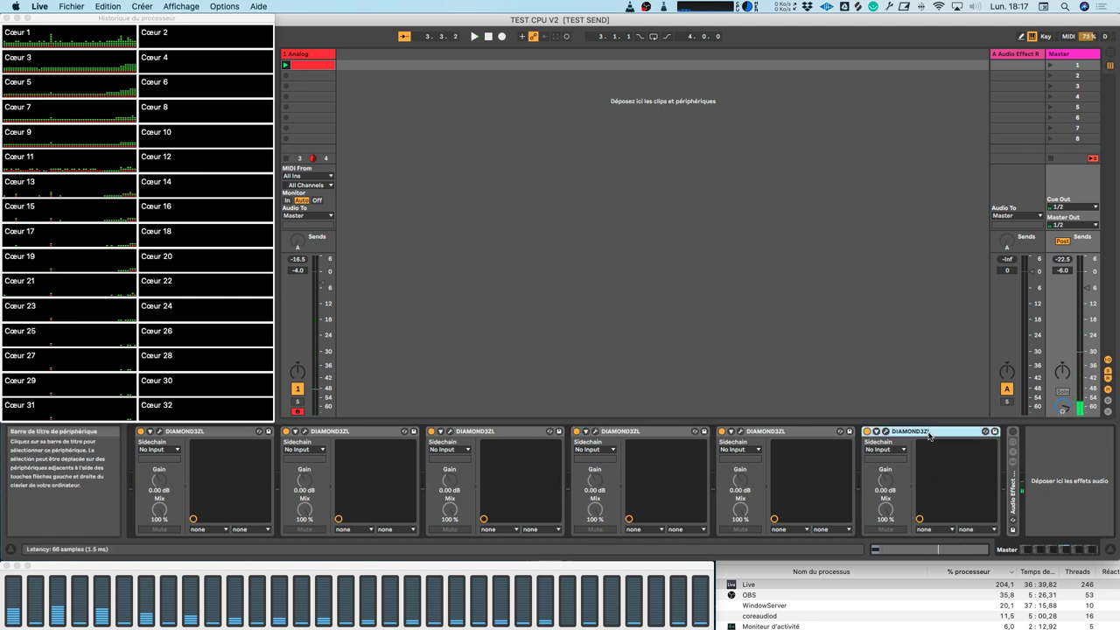
pyautogui.press('super+d')
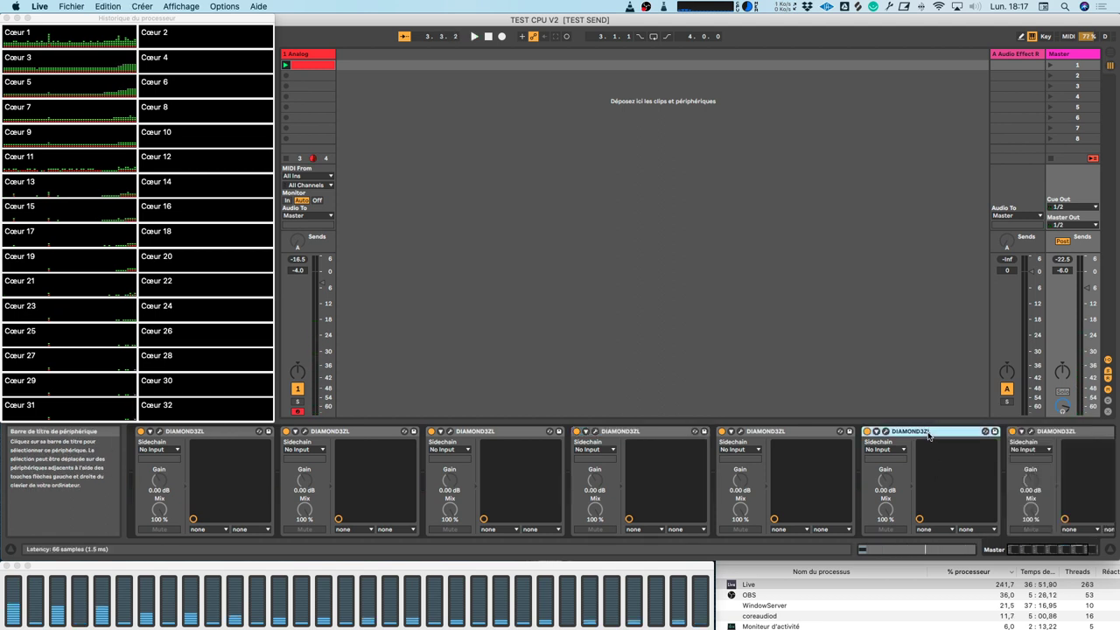
pyautogui.hscroll(5, 942, 462)
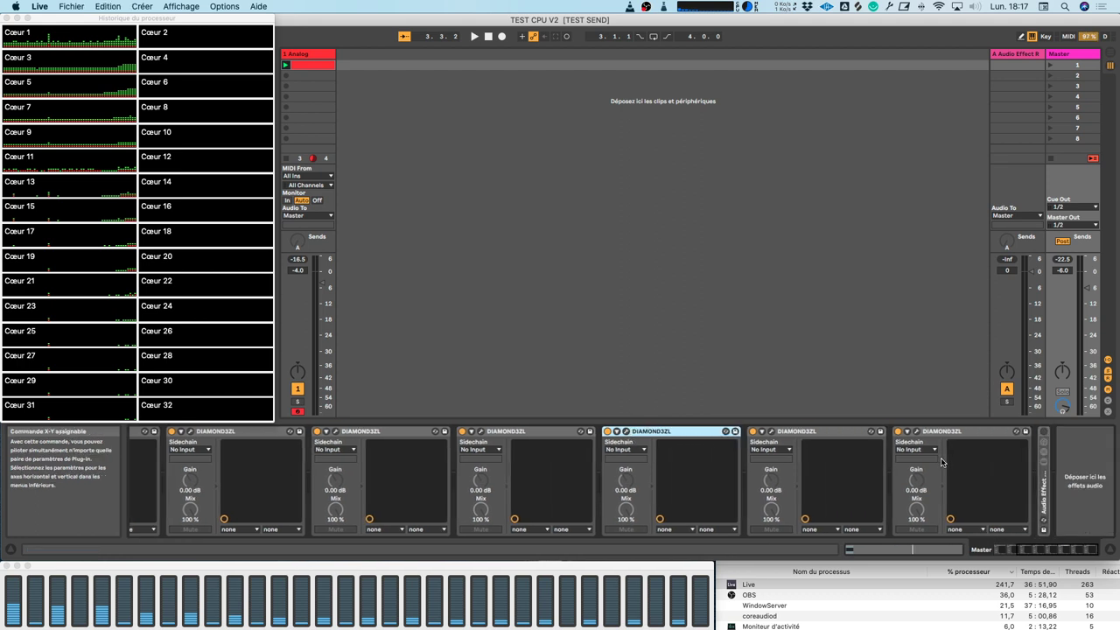
# - Add one more DIAMOND3ZL duplicate to the Master chain and test playback under the heavier load
pyautogui.press('super+d')
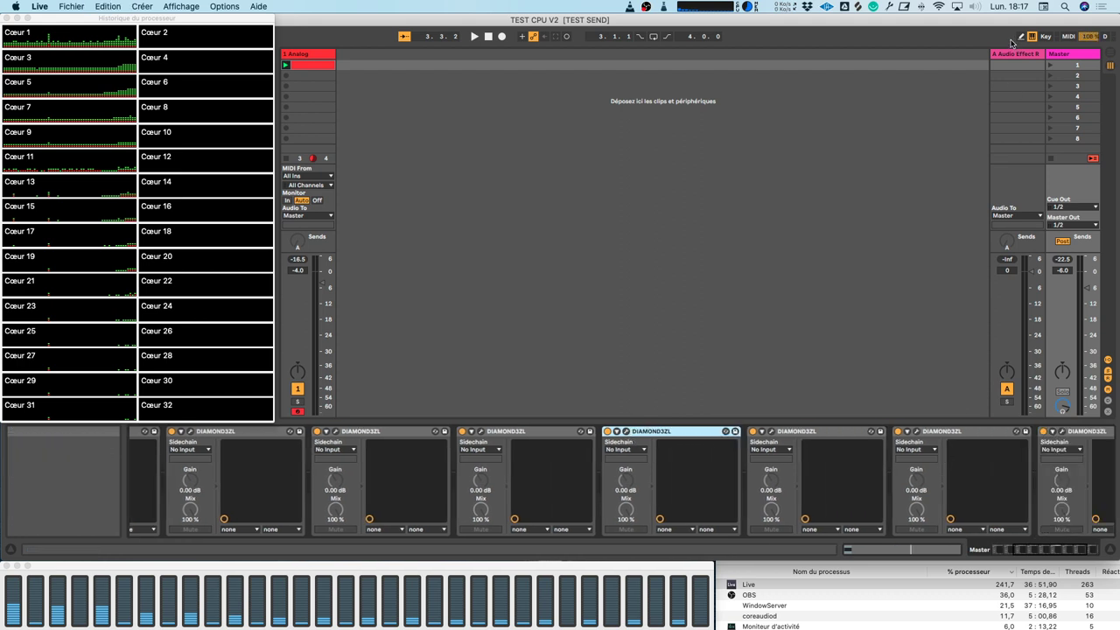
pyautogui.press('space')
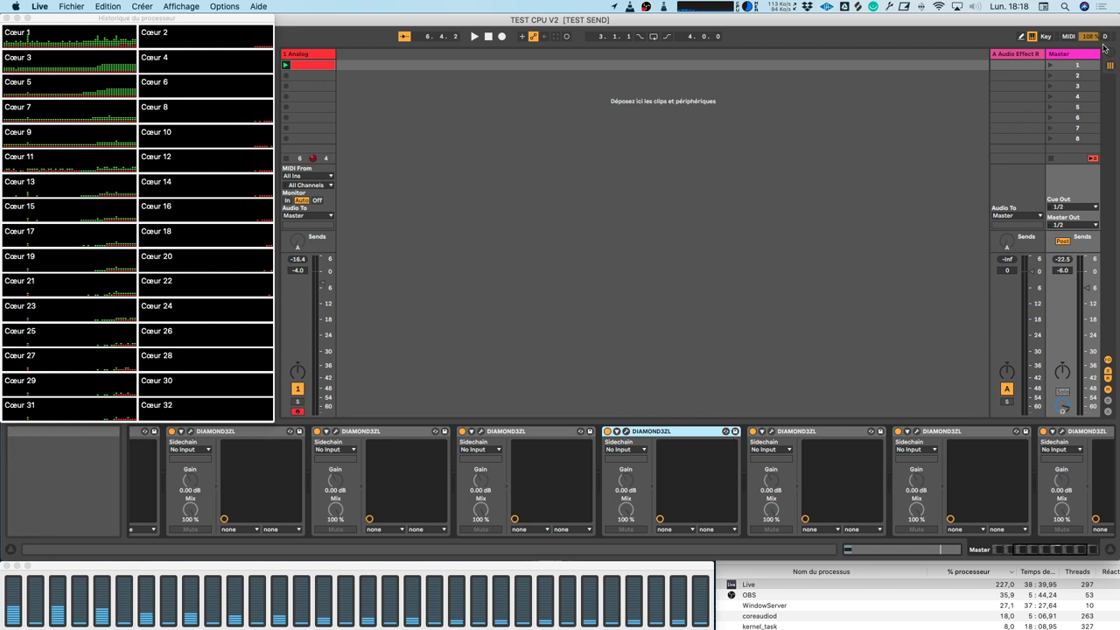
# - Delete DIAMOND3ZL instances from the Master chain until four remain, and start playback to test the load
pyautogui.hscroll(3, 348, 468)
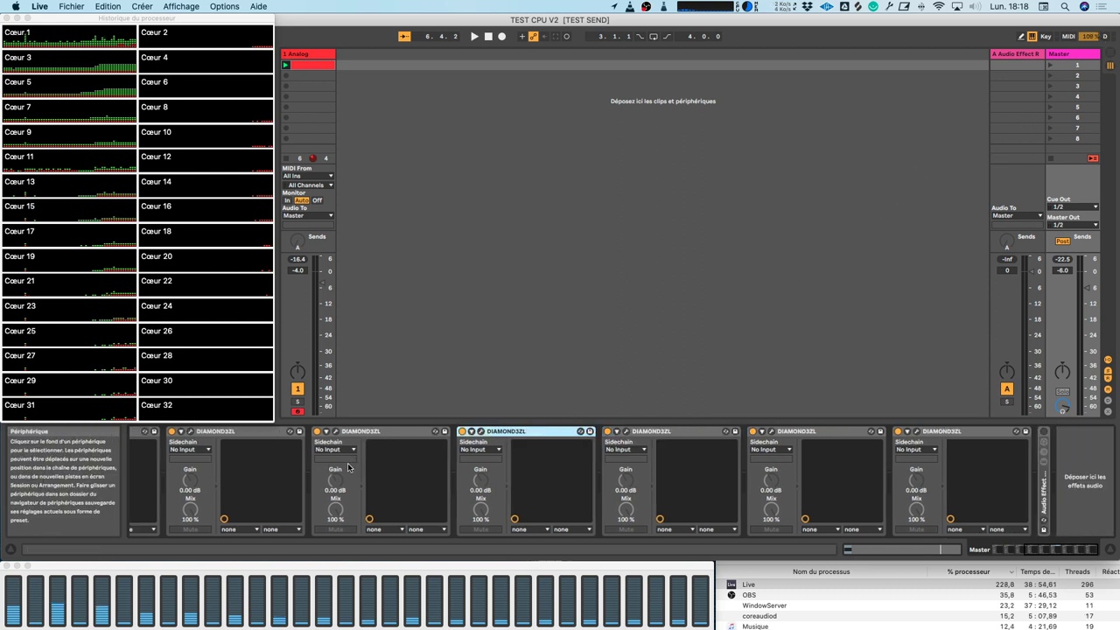
pyautogui.hscroll(-6, 347, 467)
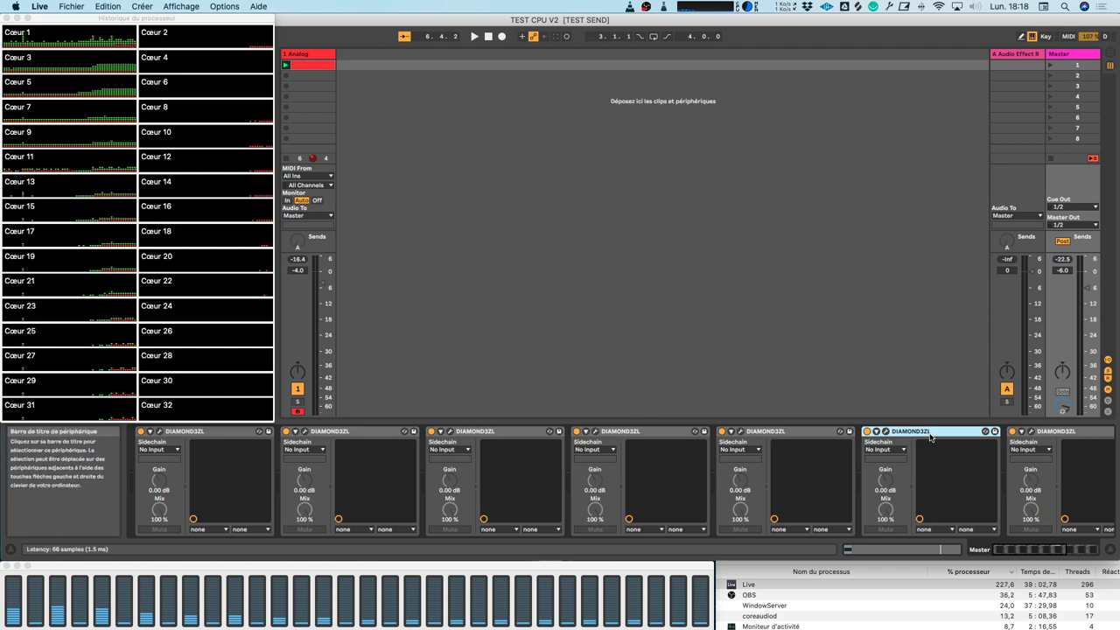
pyautogui.moveTo(931, 437); pyautogui.dragTo(665, 432)
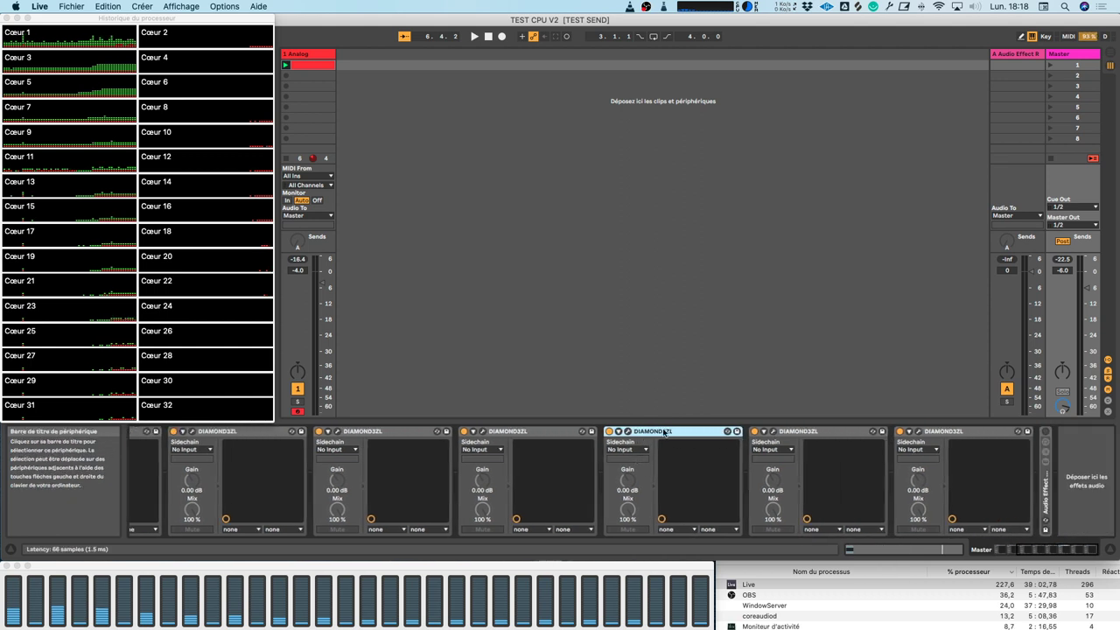
pyautogui.press('Delete')
pyautogui.press('Delete')
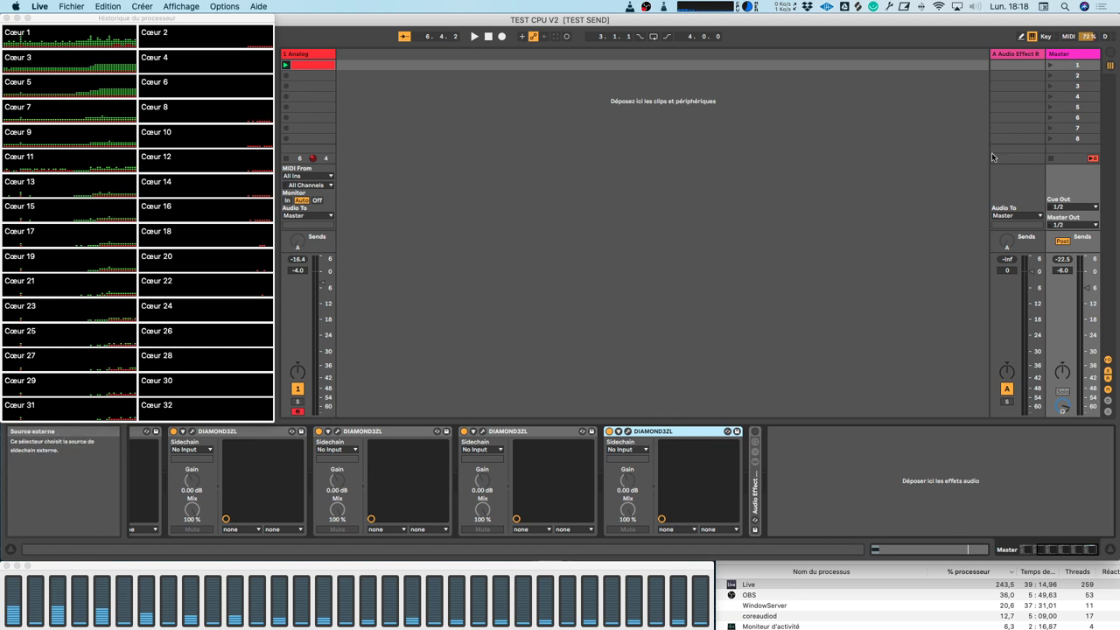
pyautogui.click(558, 438)
pyautogui.click(619, 434)
pyautogui.press('Delete')
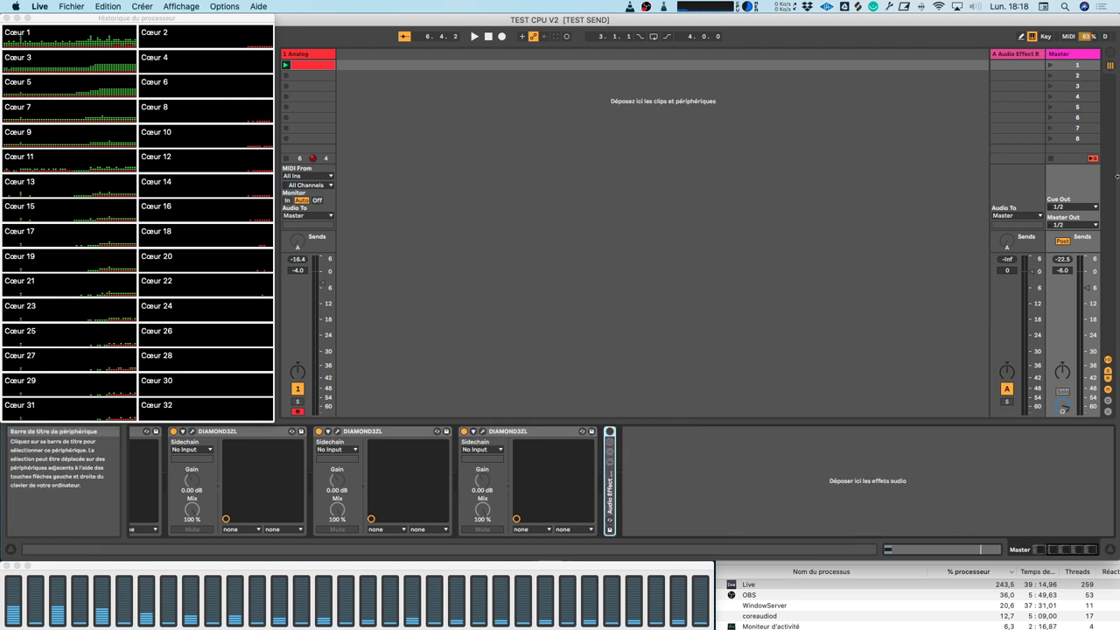
pyautogui.click(1078, 76)
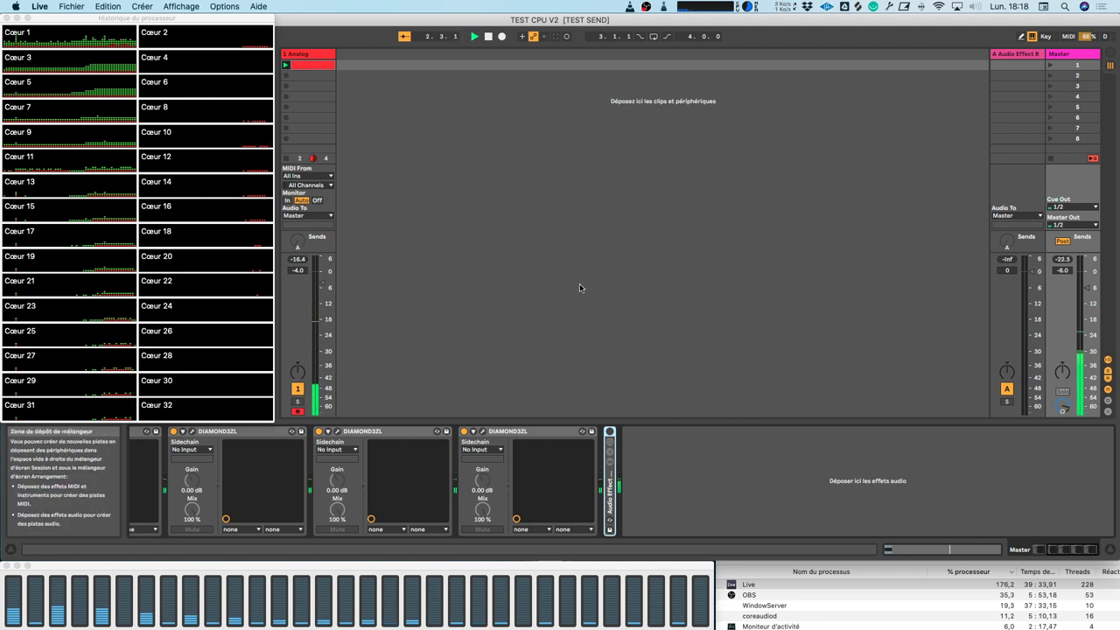
# - Duplicate the DIAMOND3ZL on the 1 Analog track to get three instances, and test playback
pyautogui.click(320, 58)
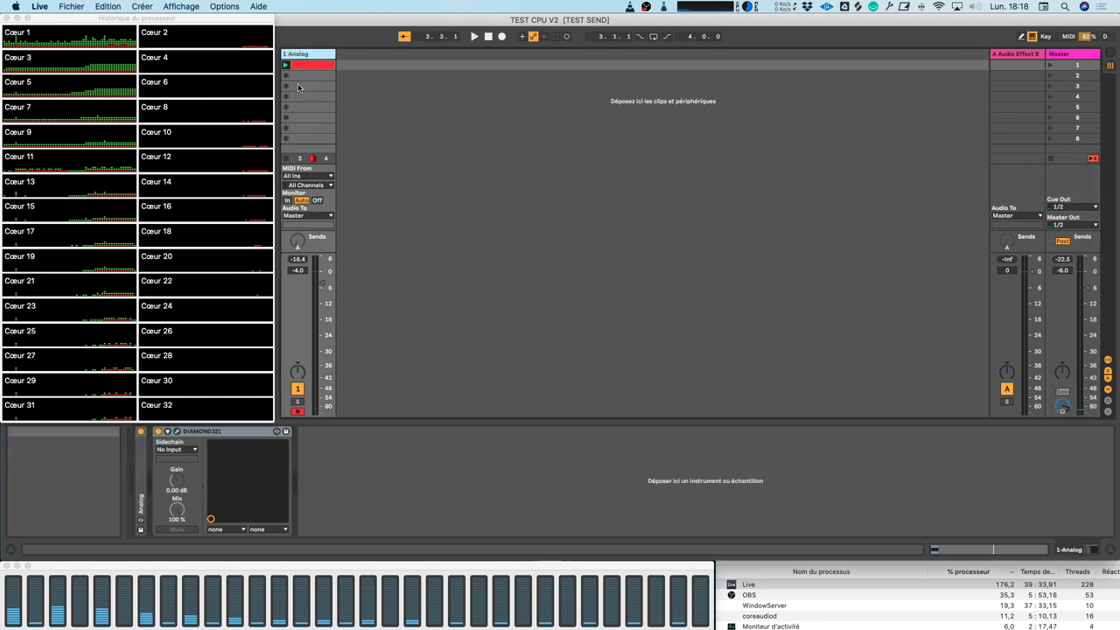
pyautogui.click(227, 439)
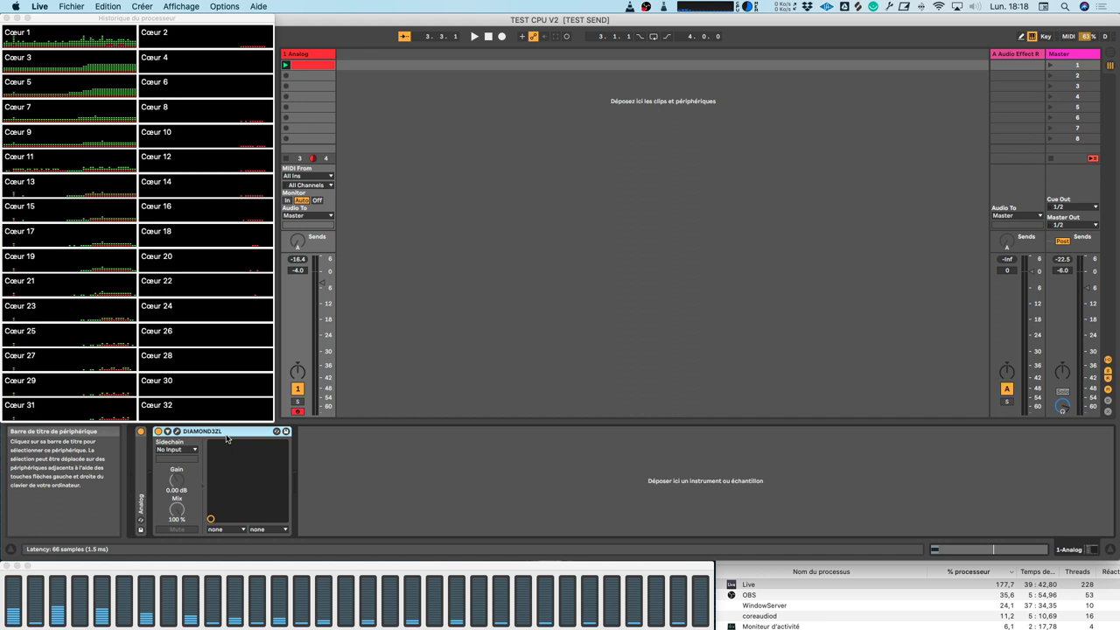
pyautogui.press('super+d')
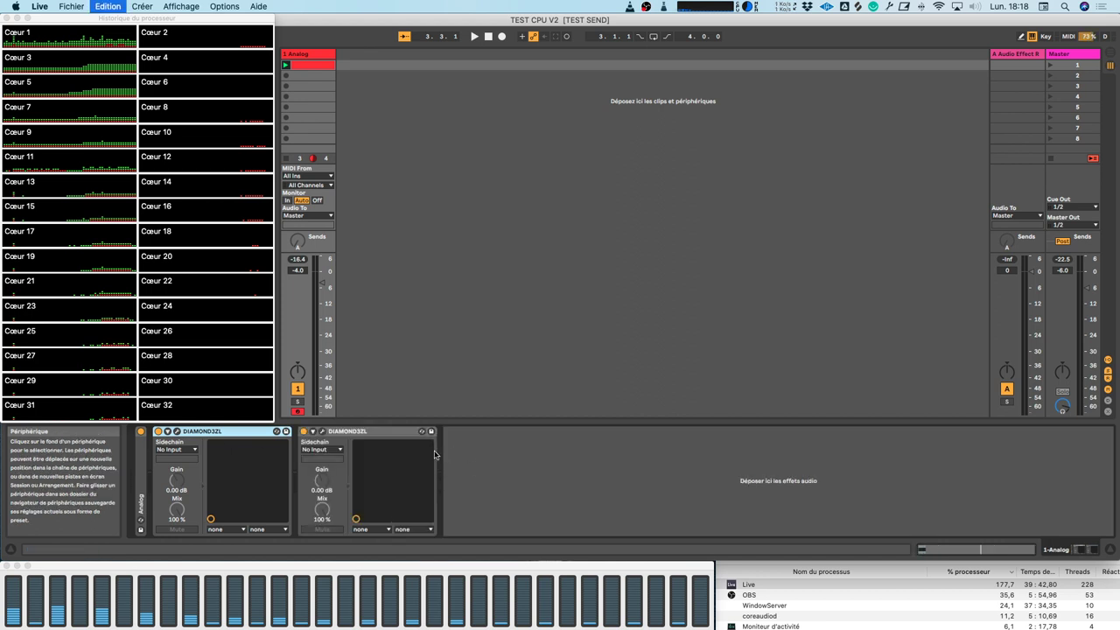
pyautogui.press('space')
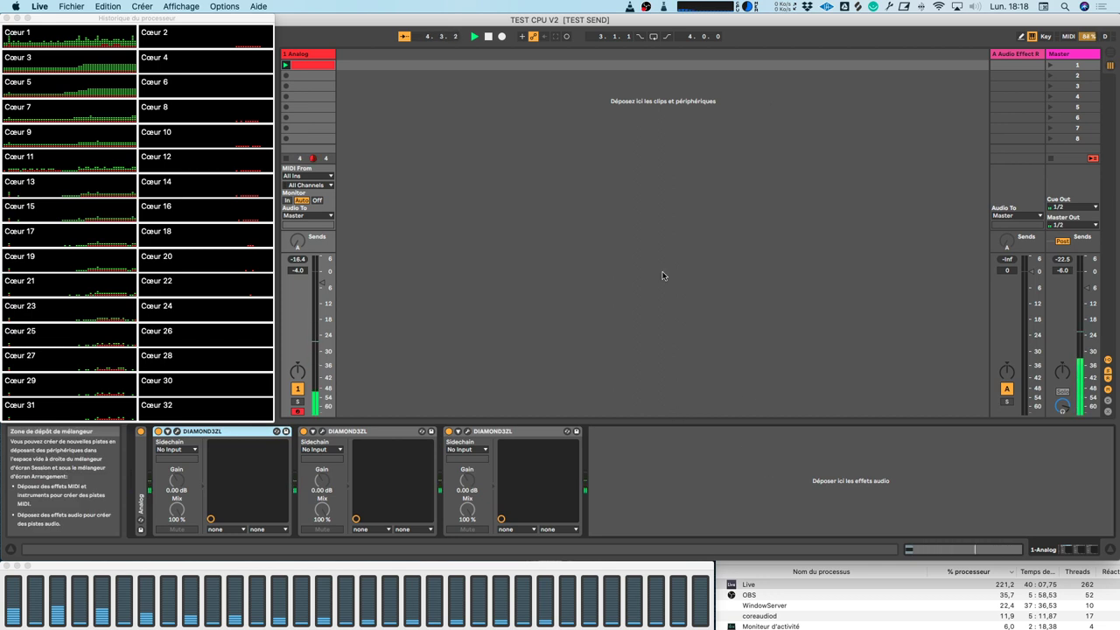
pyautogui.press('space')
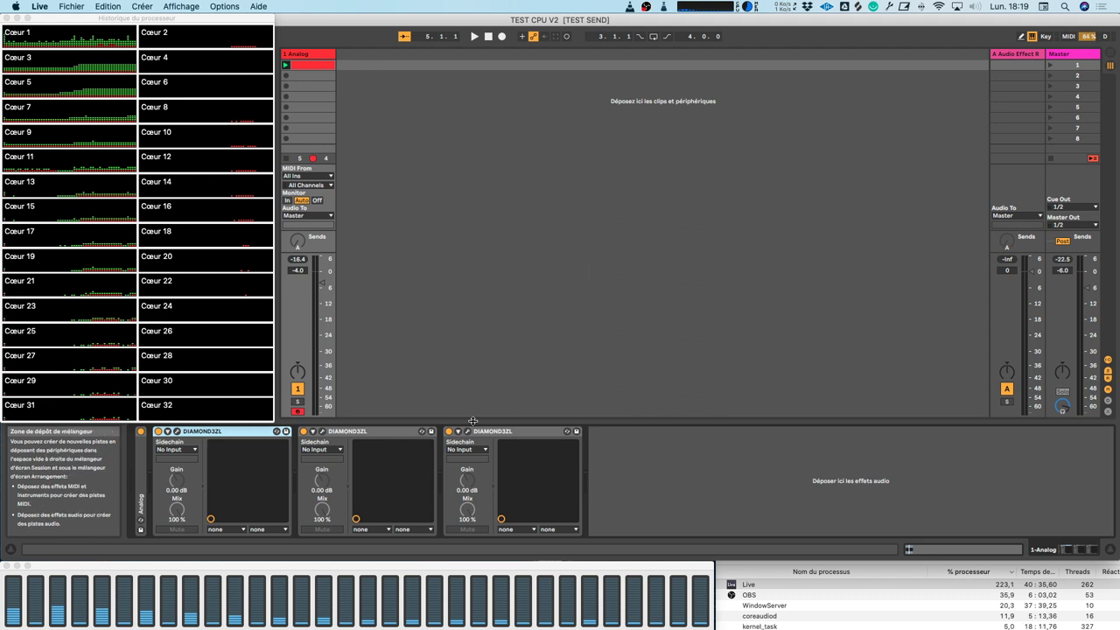
# - Select the third DIAMOND3ZL on the 1 Analog track and play the clip again to check the processor load
pyautogui.click(513, 433)
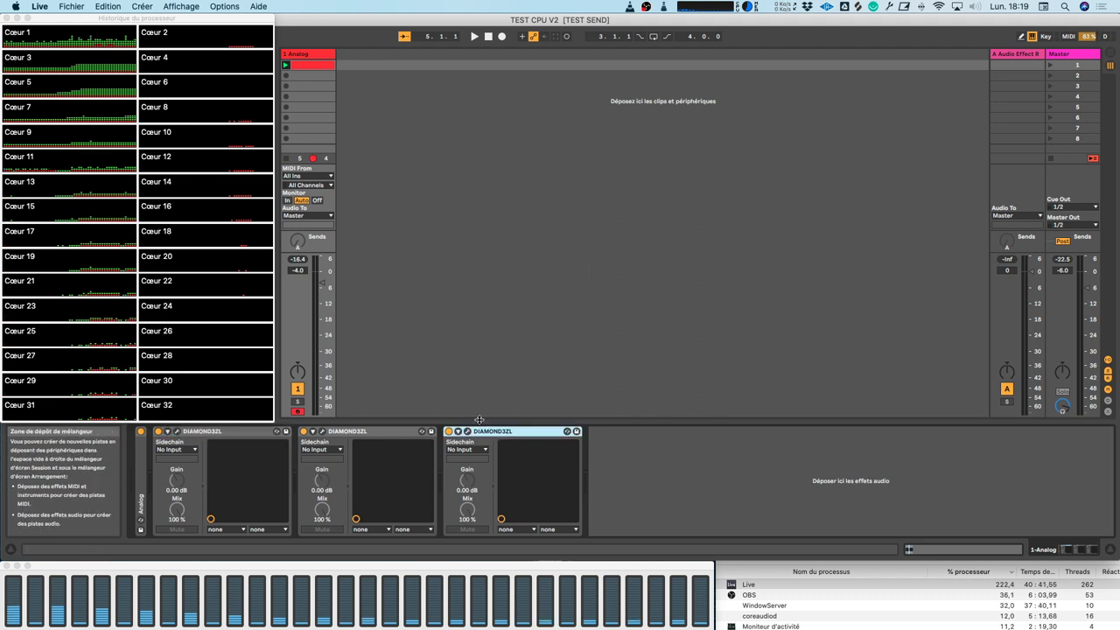
pyautogui.click(297, 55)
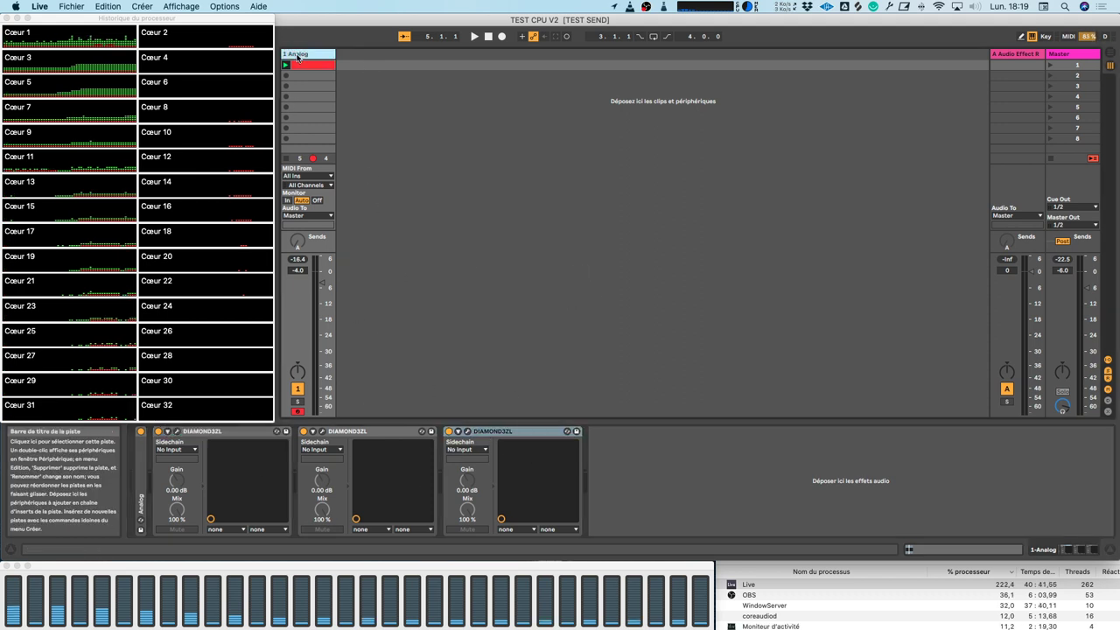
pyautogui.click(552, 439)
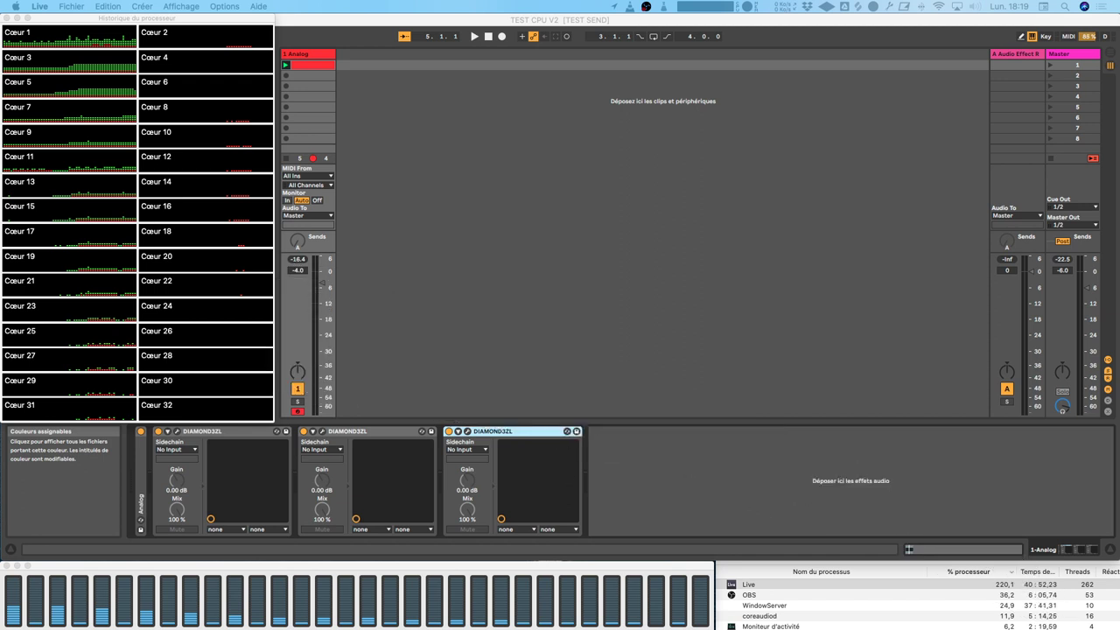
pyautogui.click(398, 18)
pyautogui.press('space')
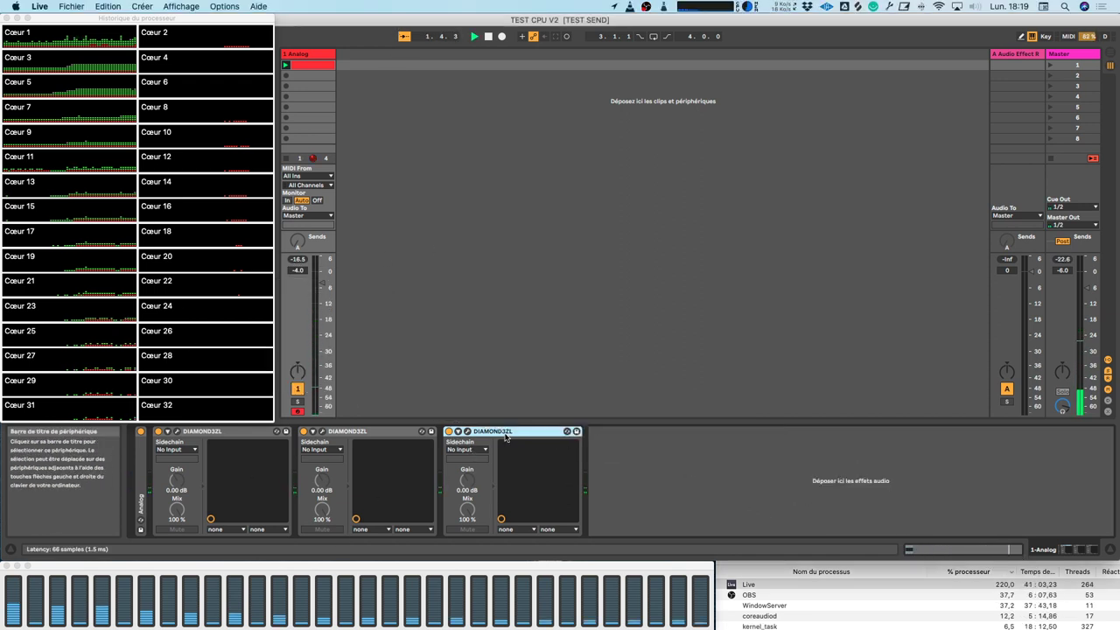
# - Remove the third DIAMOND3ZL from the 1 Analog track, paste it back at the chain's end, and test playback
pyautogui.press('Delete')
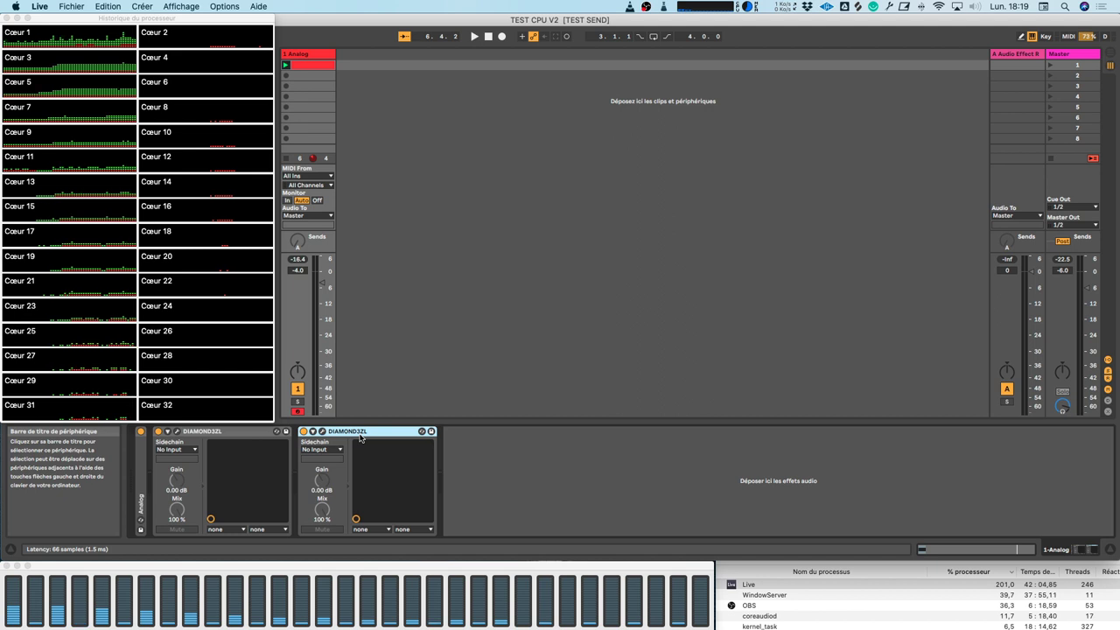
pyautogui.click(468, 462)
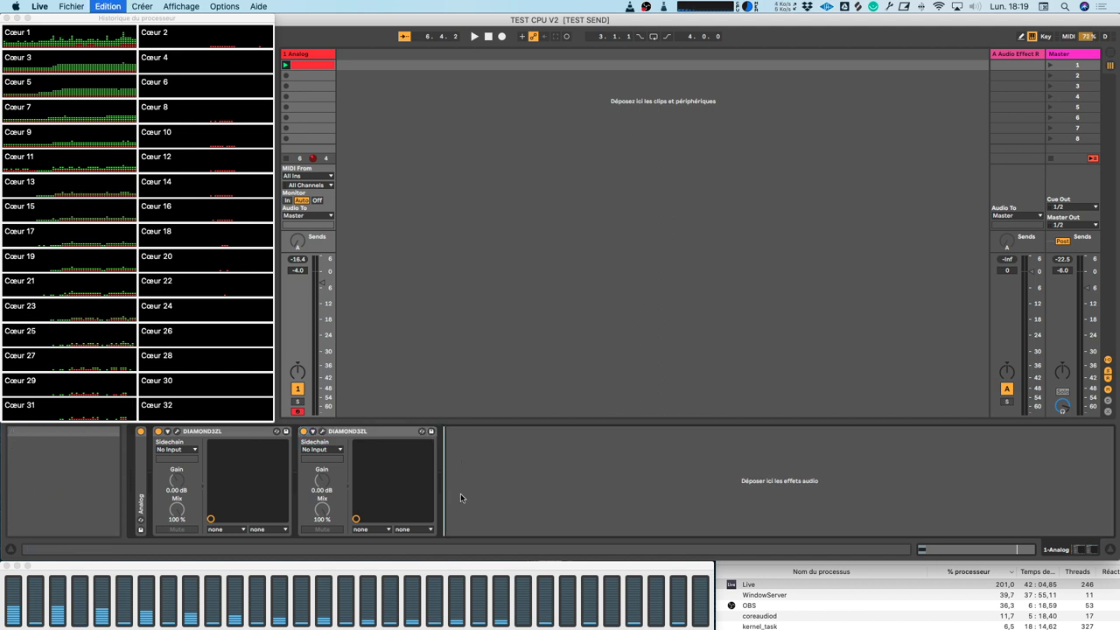
pyautogui.press('super+v')
pyautogui.press('space')
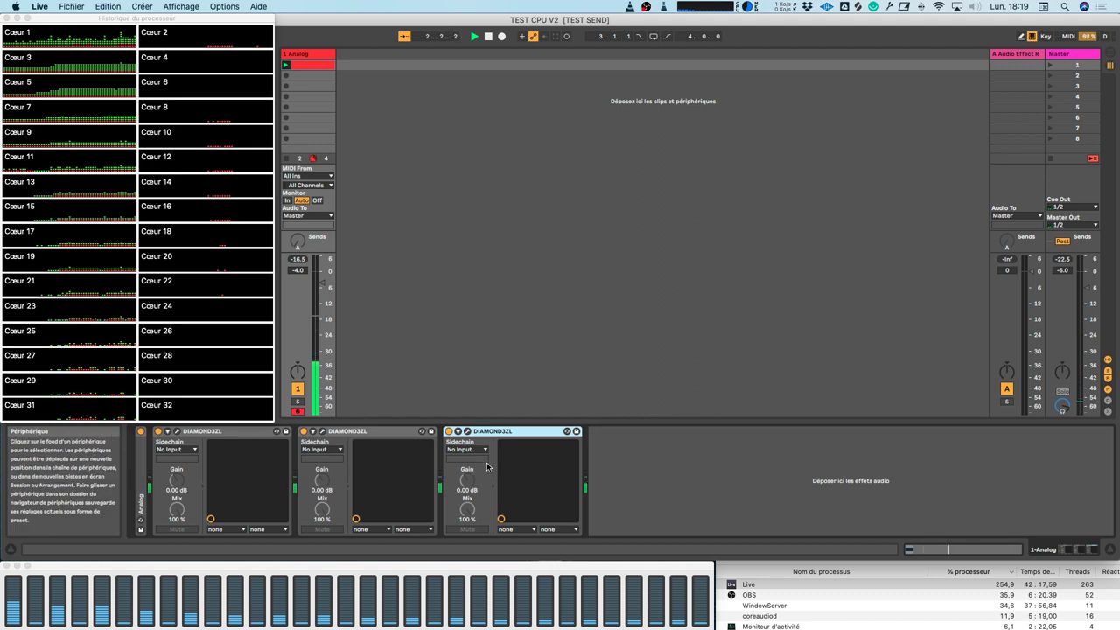
# - Deactivate the third DIAMOND3ZL on the 1 Analog track and delete it from the chain
pyautogui.click(449, 431)
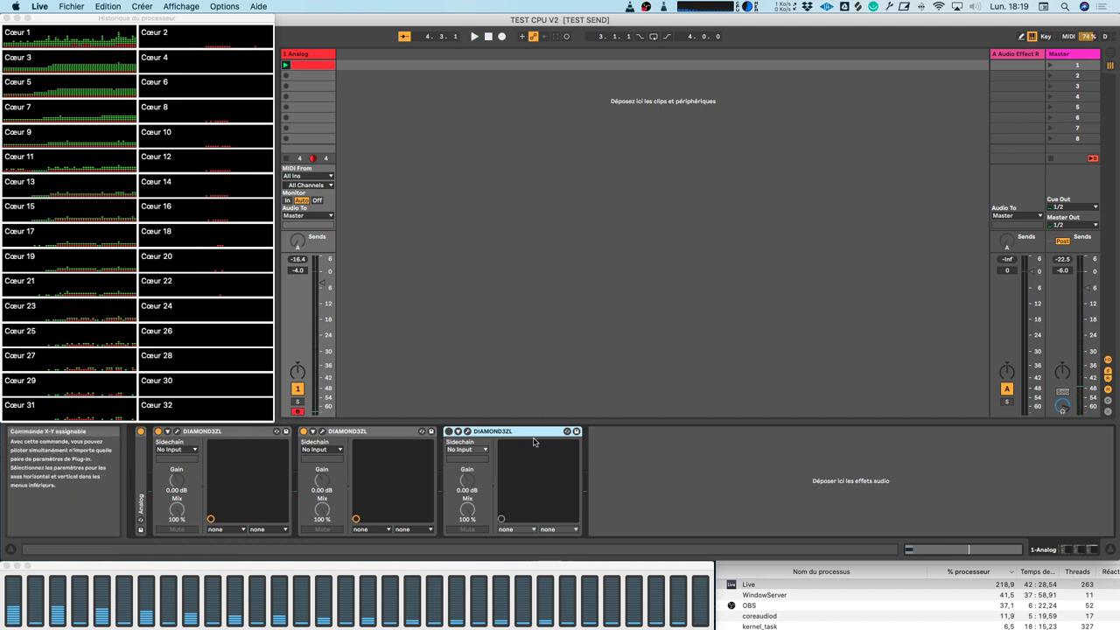
pyautogui.press('Delete')
# - Duplicate the 1 Analog track with its two DIAMOND3ZL instances, and launch the copy's clip to test playback
pyautogui.click(313, 55)
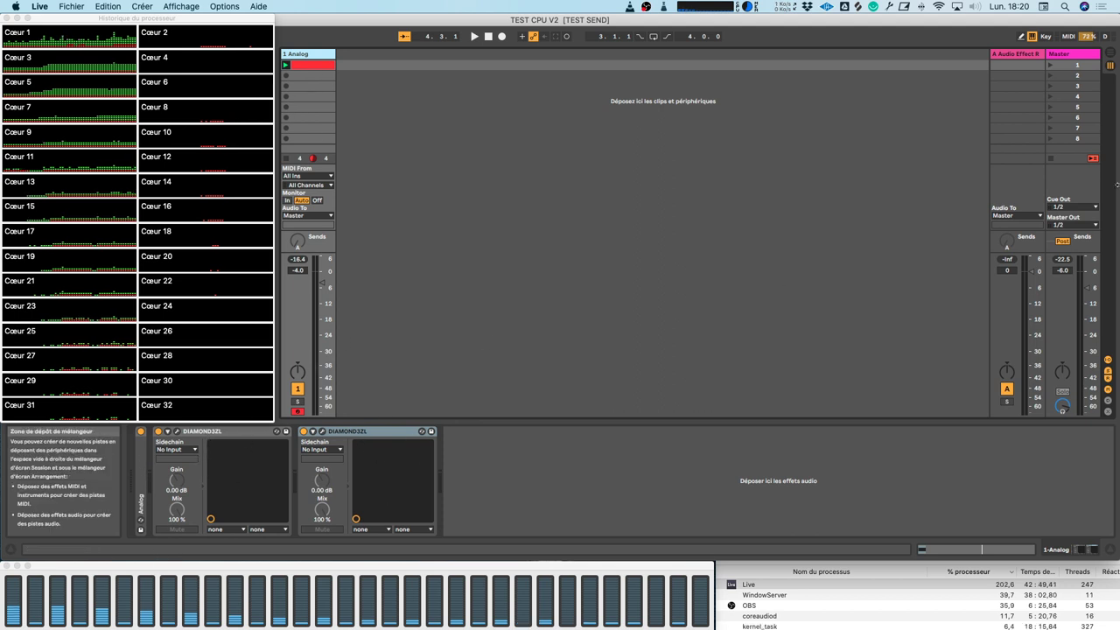
pyautogui.rightClick(319, 58)
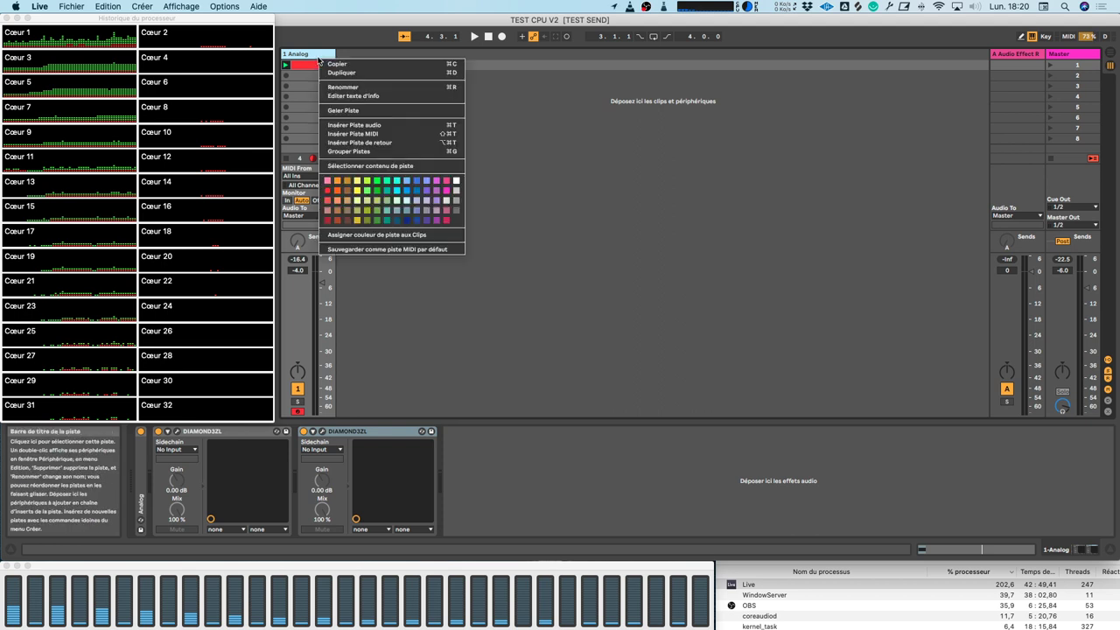
pyautogui.click(369, 73)
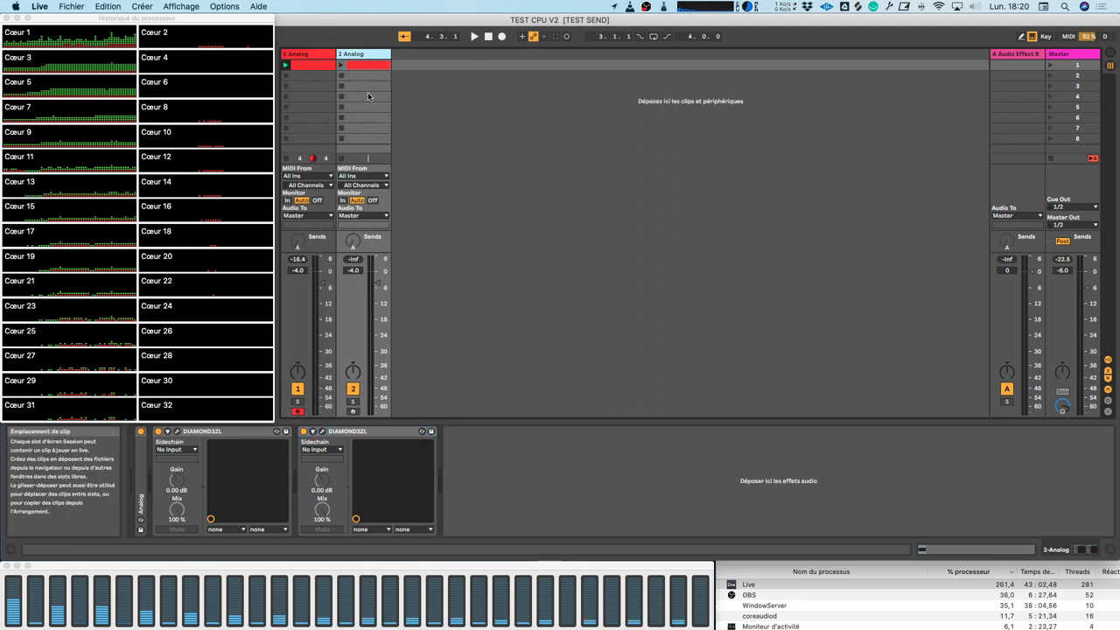
pyautogui.click(341, 65)
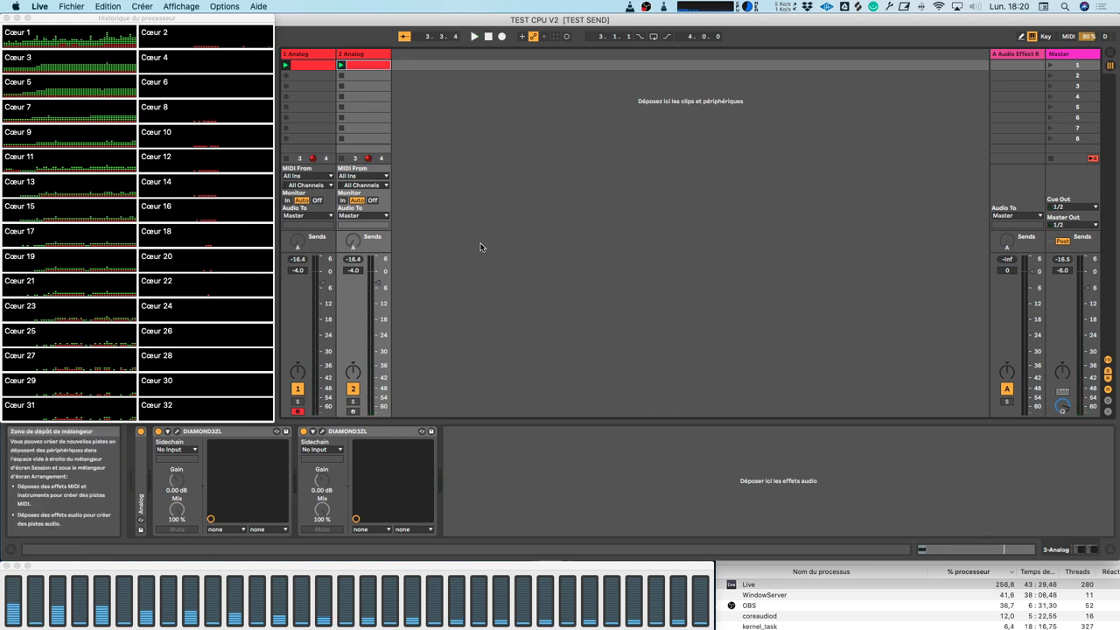
# - Delete the second DIAMOND3ZL from the 2 Analog track and test playback of both tracks
pyautogui.click(383, 432)
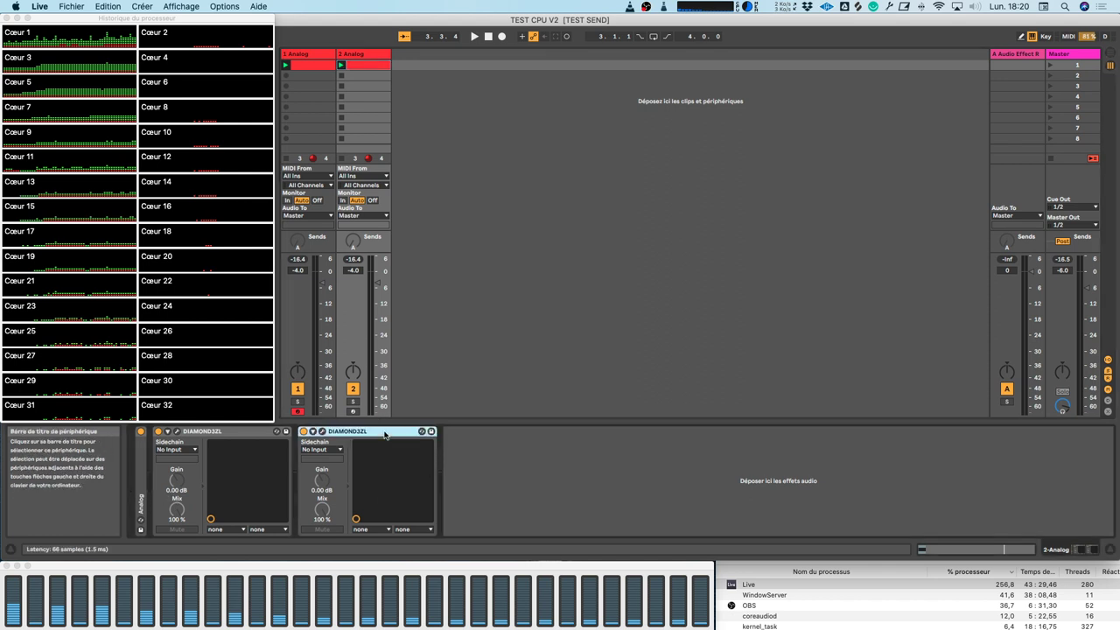
pyautogui.press('Delete')
pyautogui.press('space')
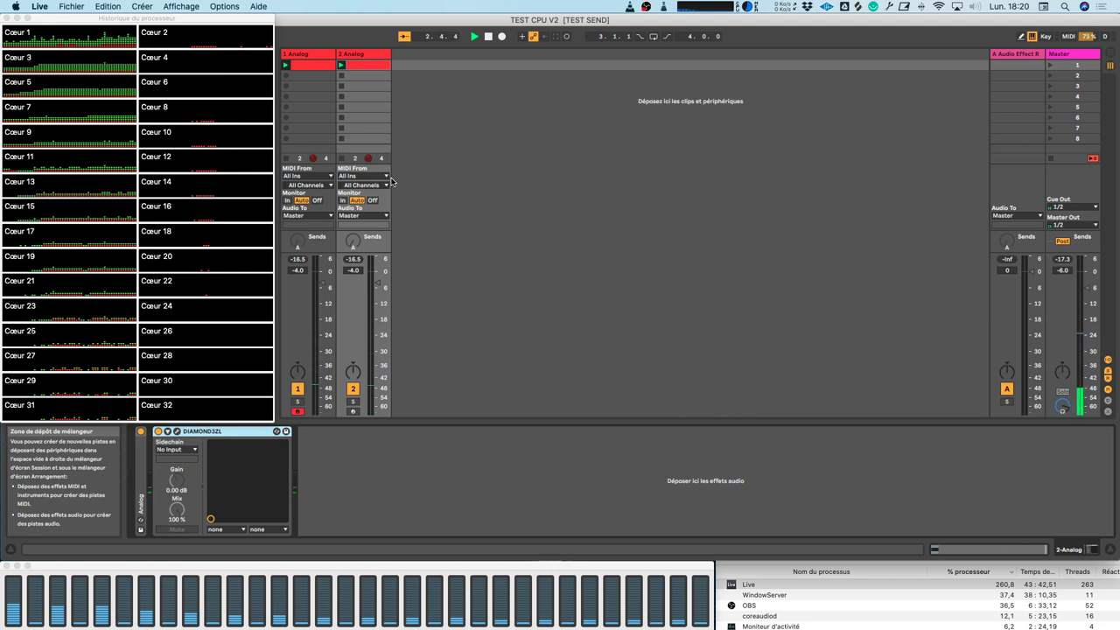
# - Duplicate the 2 Analog track until there are six Analog tracks, and launch scene 1 to play them all
pyautogui.click(368, 55)
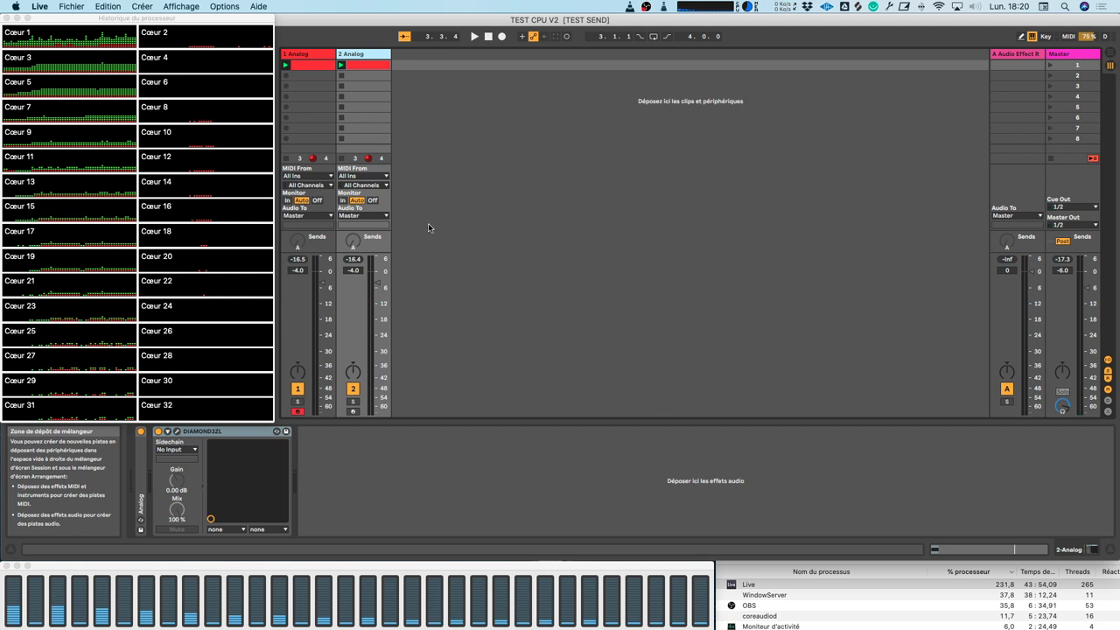
pyautogui.press('super+d')
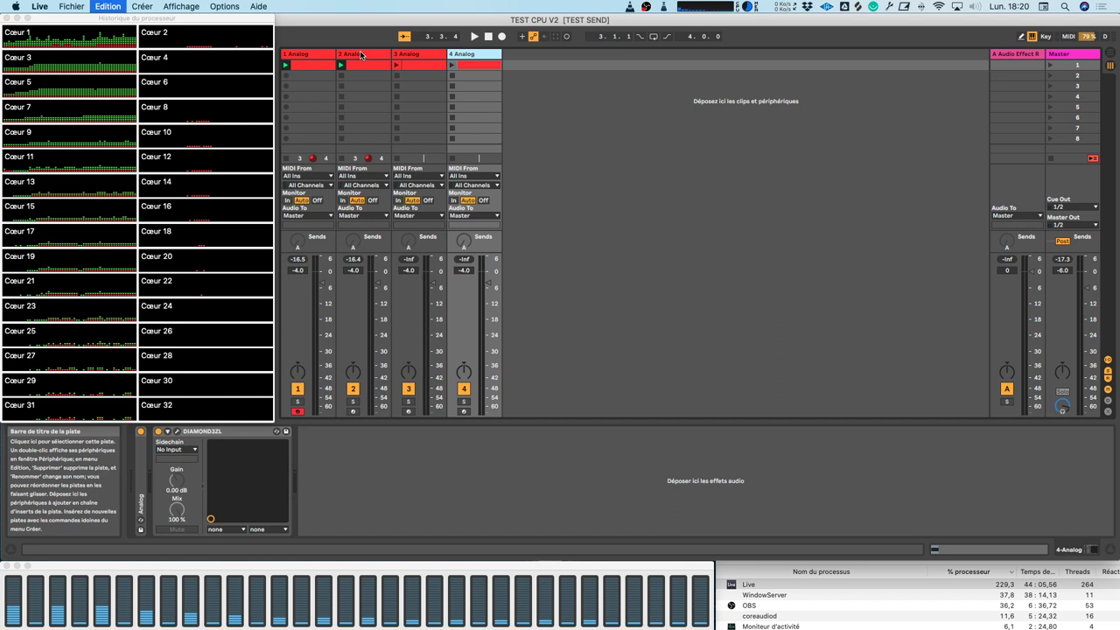
pyautogui.press('super+d')
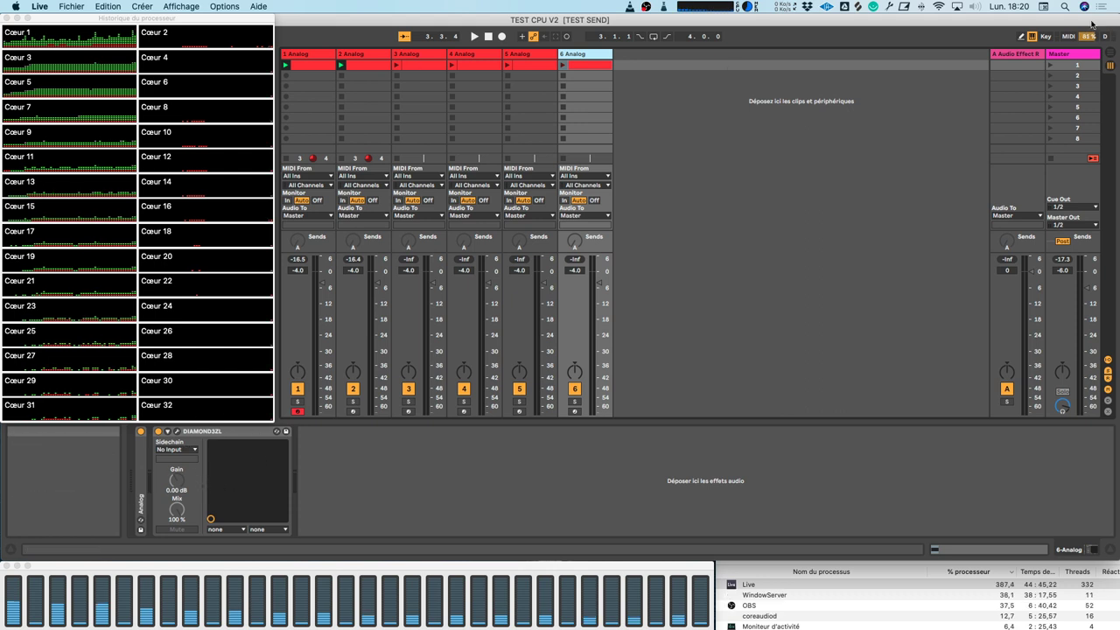
pyautogui.click(1050, 66)
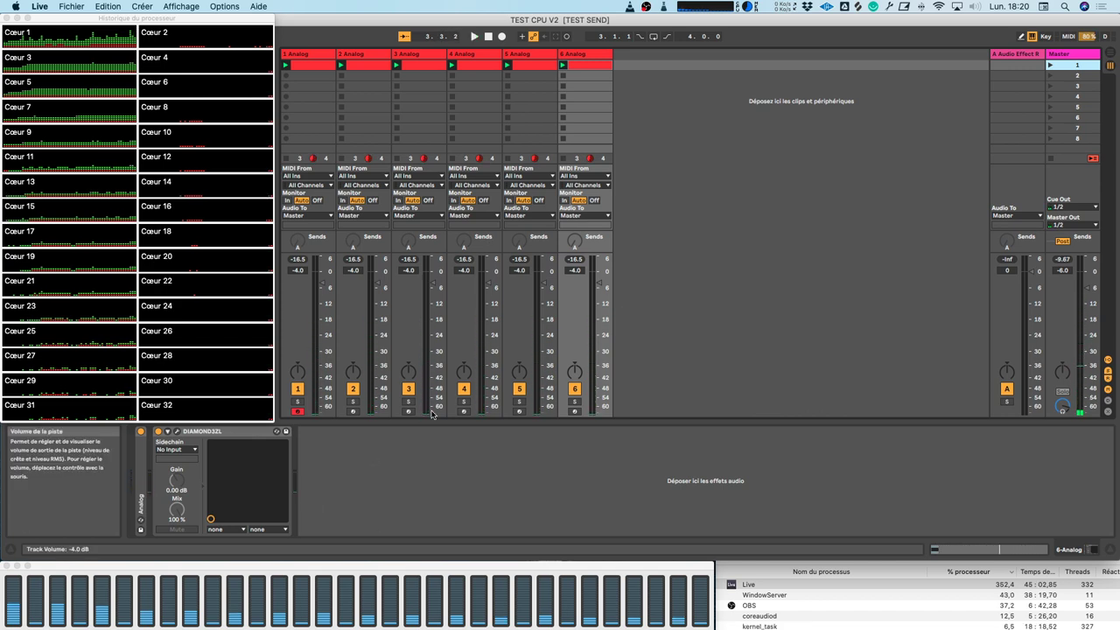
# - Delete the fourth DIAMOND3ZL from the Master track, test playback of the six tracks, and undo the deletion
pyautogui.click(1060, 57)
pyautogui.click(521, 432)
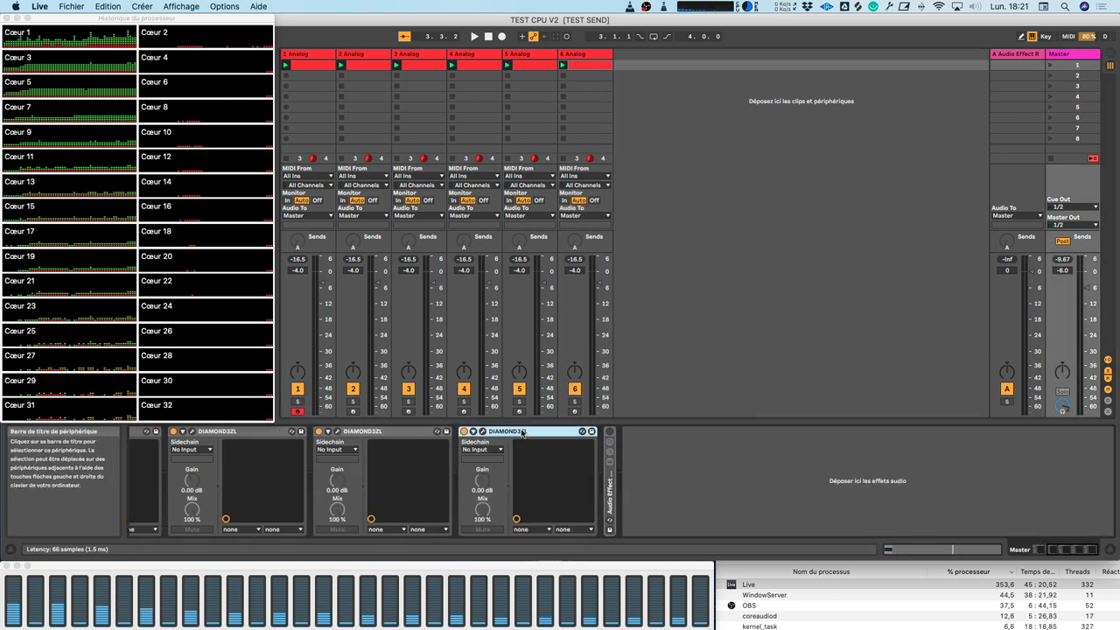
pyautogui.press('Delete')
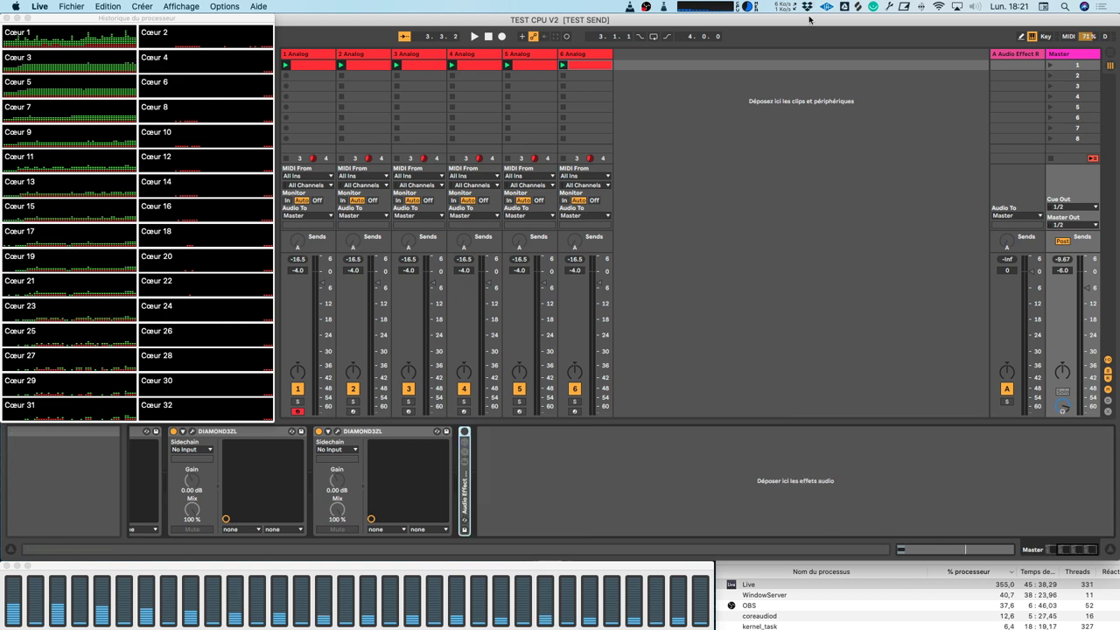
pyautogui.press('space')
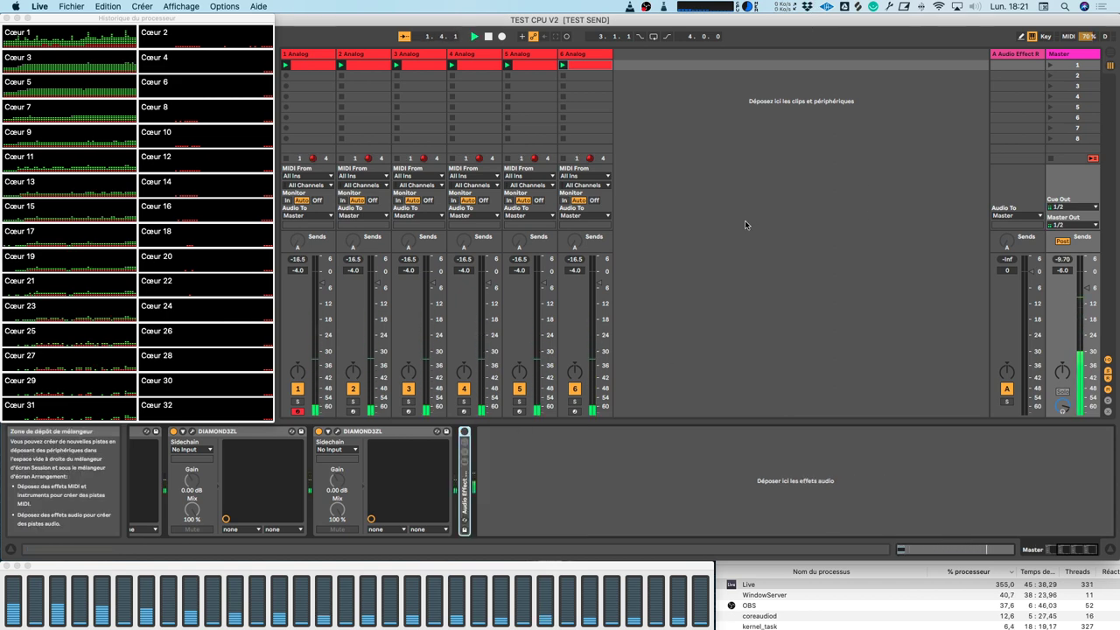
pyautogui.press('super+z')
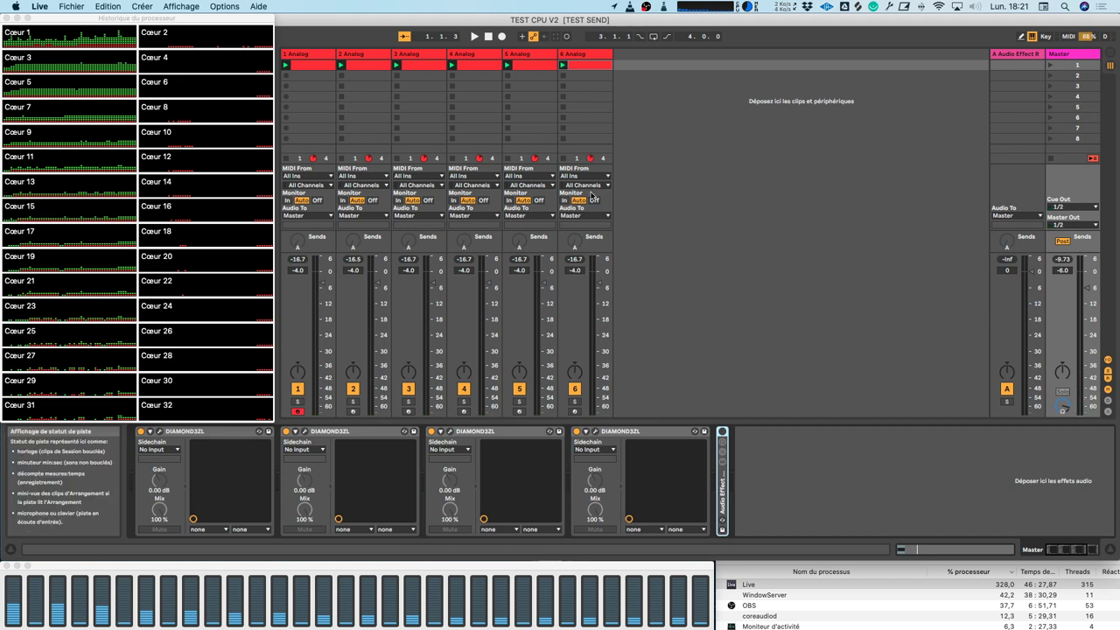
# - Copy the Master track's fourth DIAMOND3ZL to add a fifth instance, and test playback of the six Analog tracks
pyautogui.click(1061, 56)
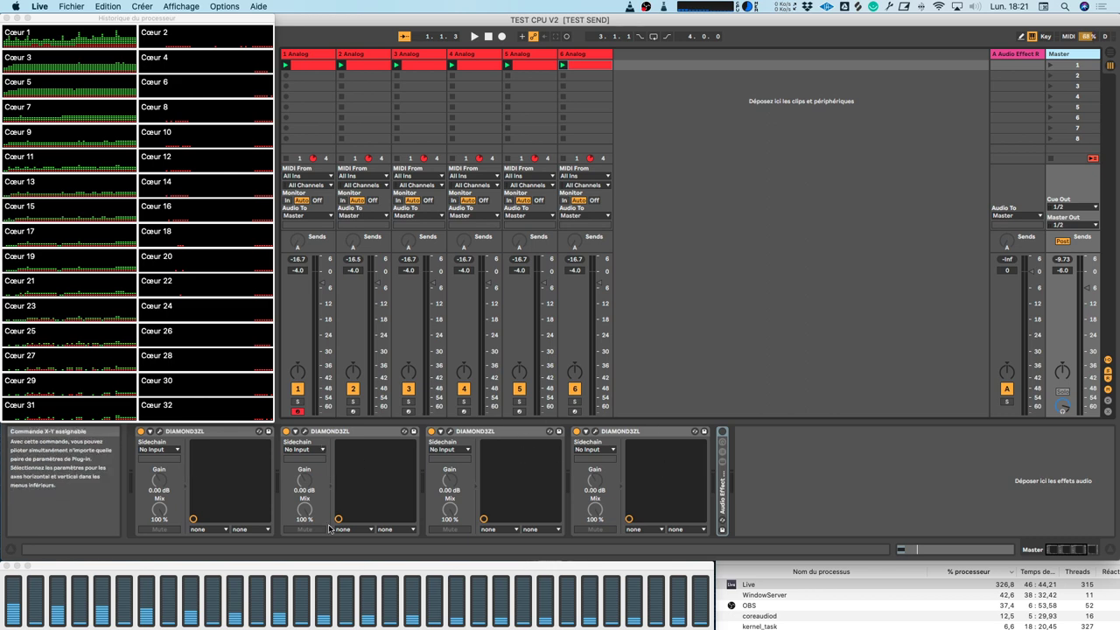
pyautogui.click(660, 434)
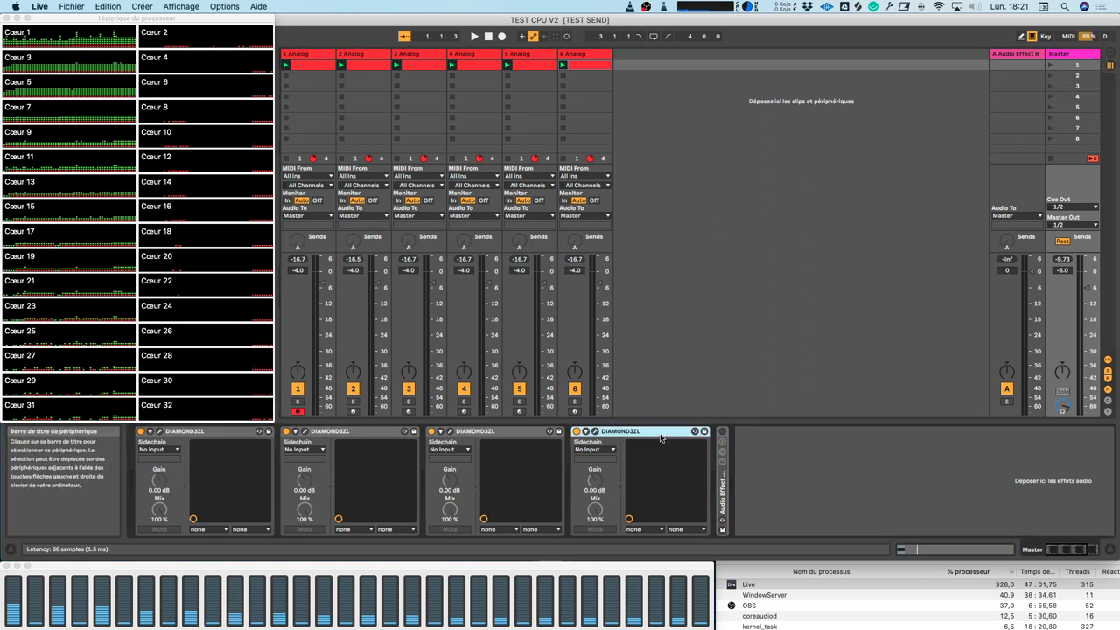
pyautogui.press('super+c')
pyautogui.press('super+v')
pyautogui.press('space')
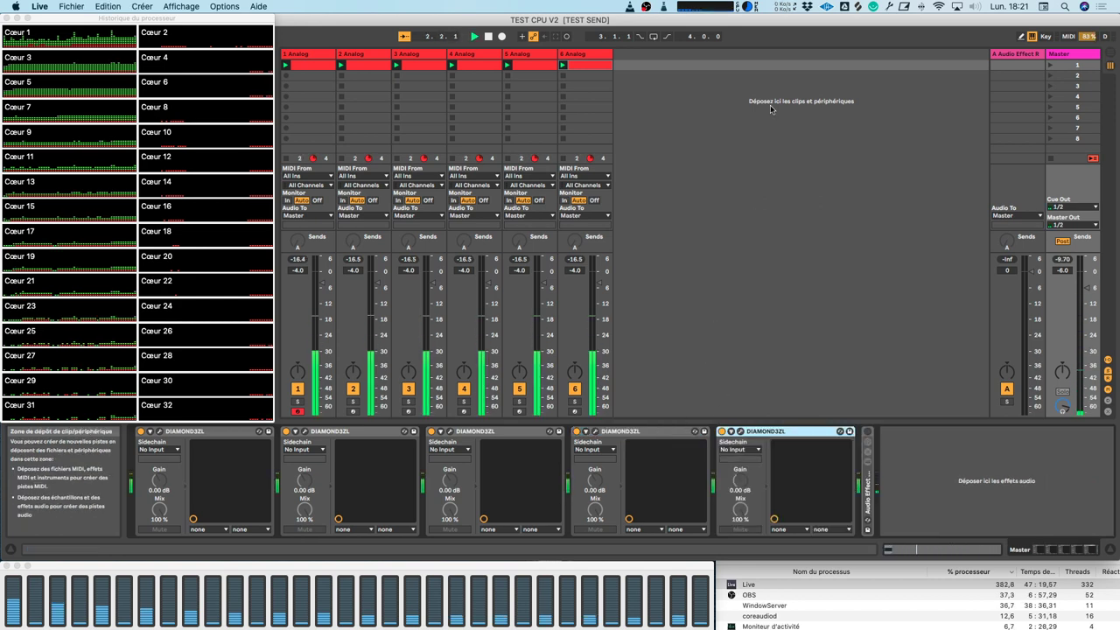
pyautogui.press('space')
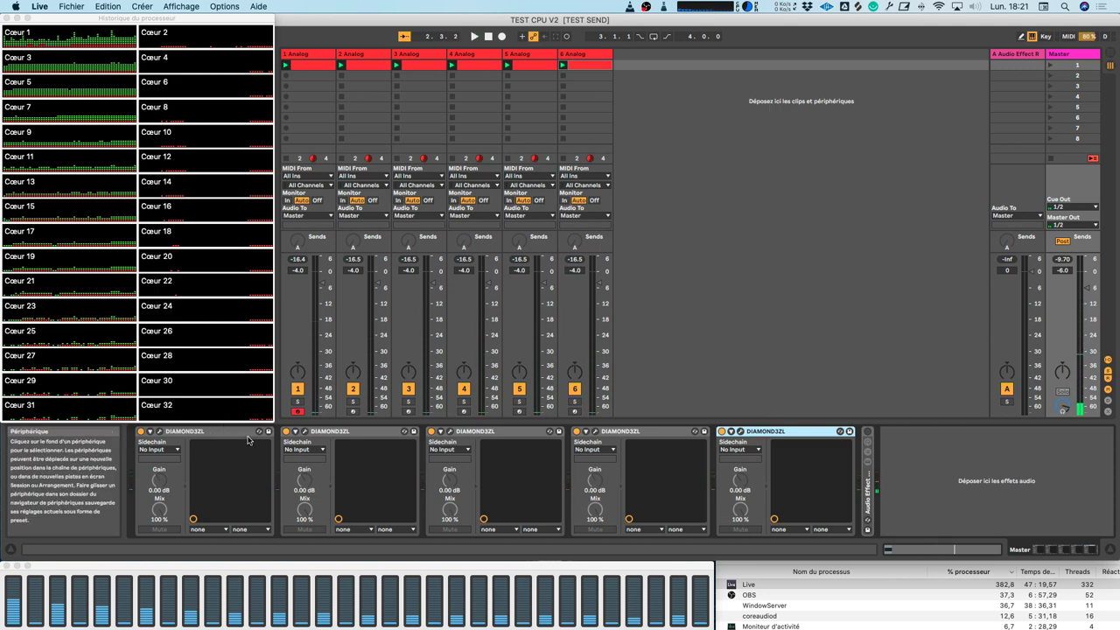
# - Undo the Master device additions back to a single deactivated DIAMOND3ZL, and test playback of the six Analog tracks
pyautogui.click(328, 433)
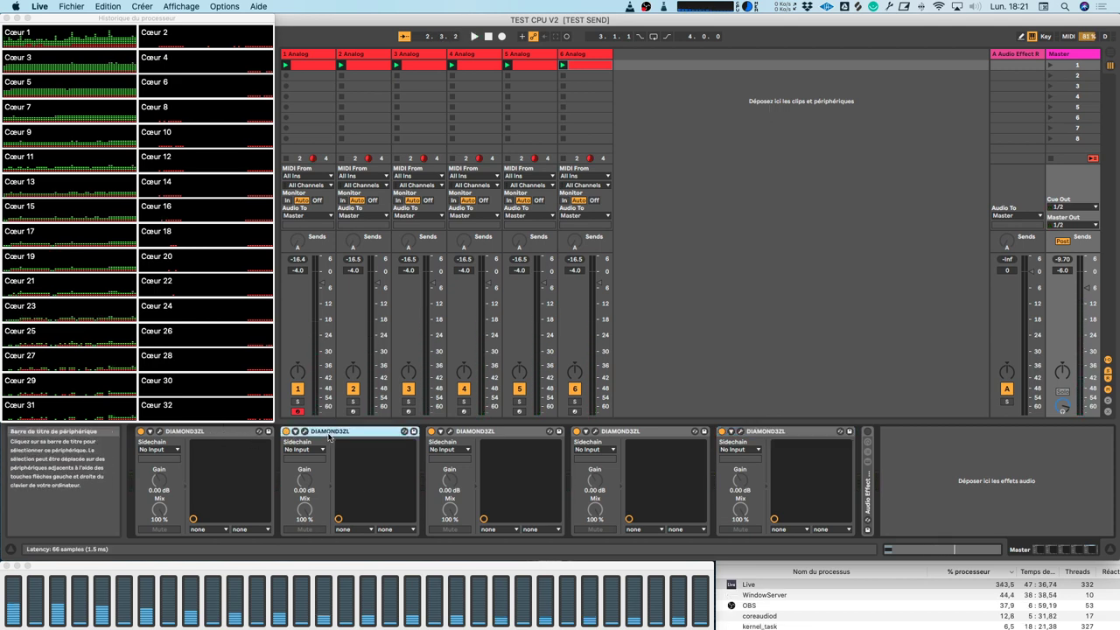
pyautogui.press('super+z')
pyautogui.press('super+z')
pyautogui.press('super+z')
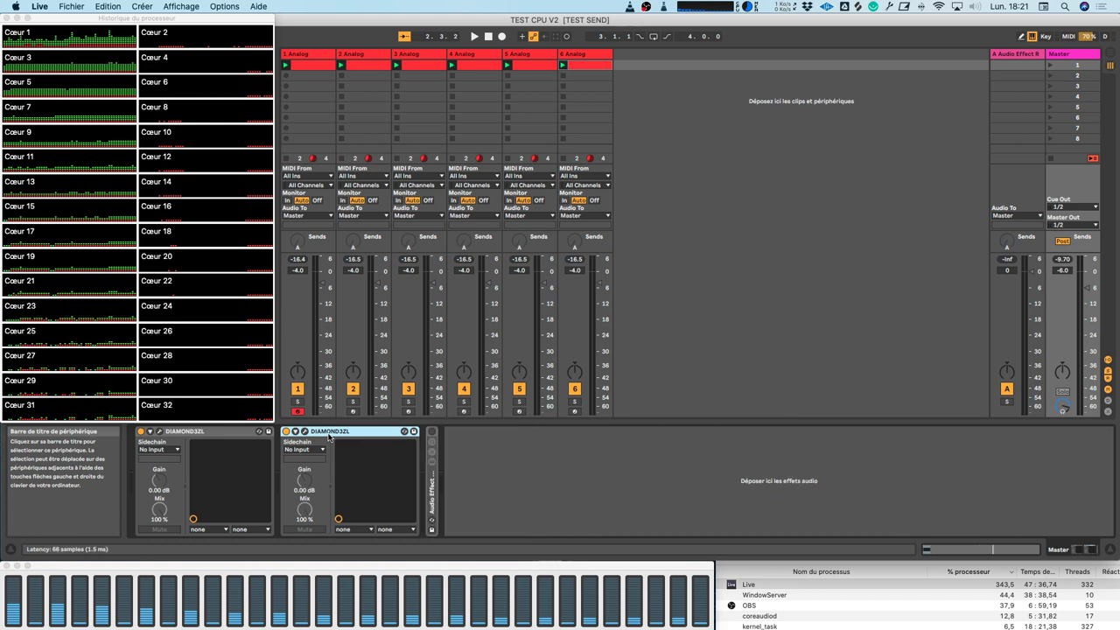
pyautogui.press('super+z')
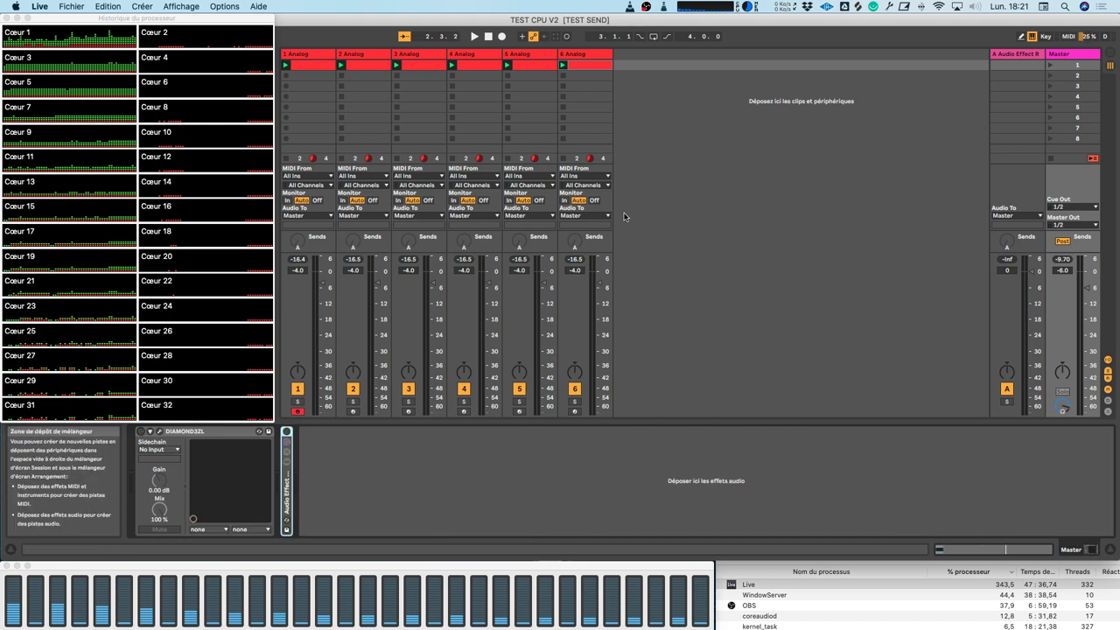
pyautogui.press('space')
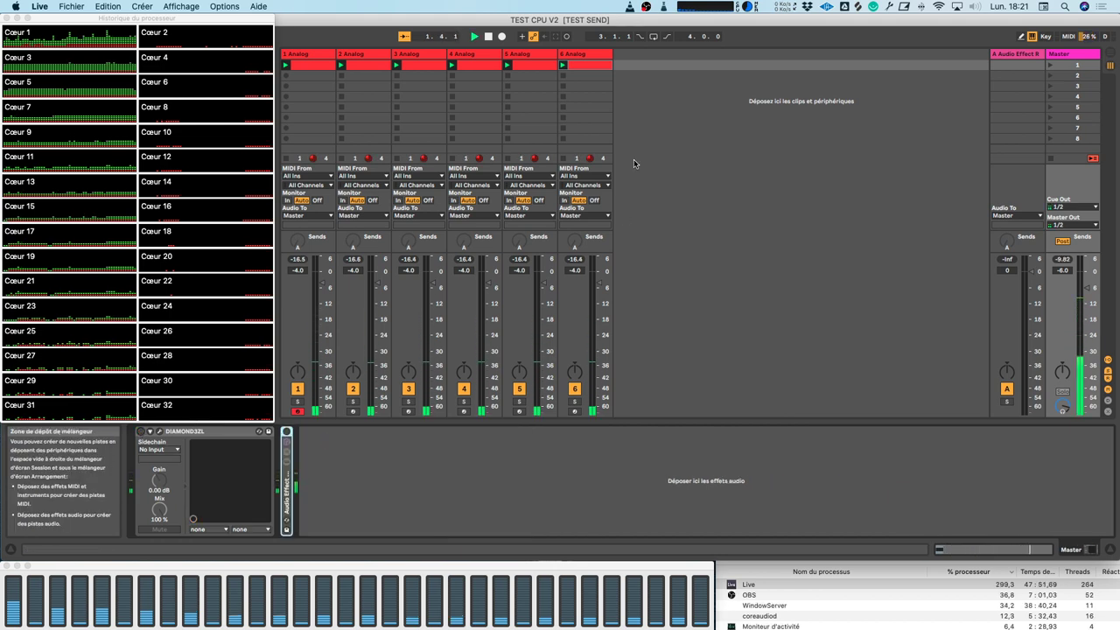
pyautogui.press('space')
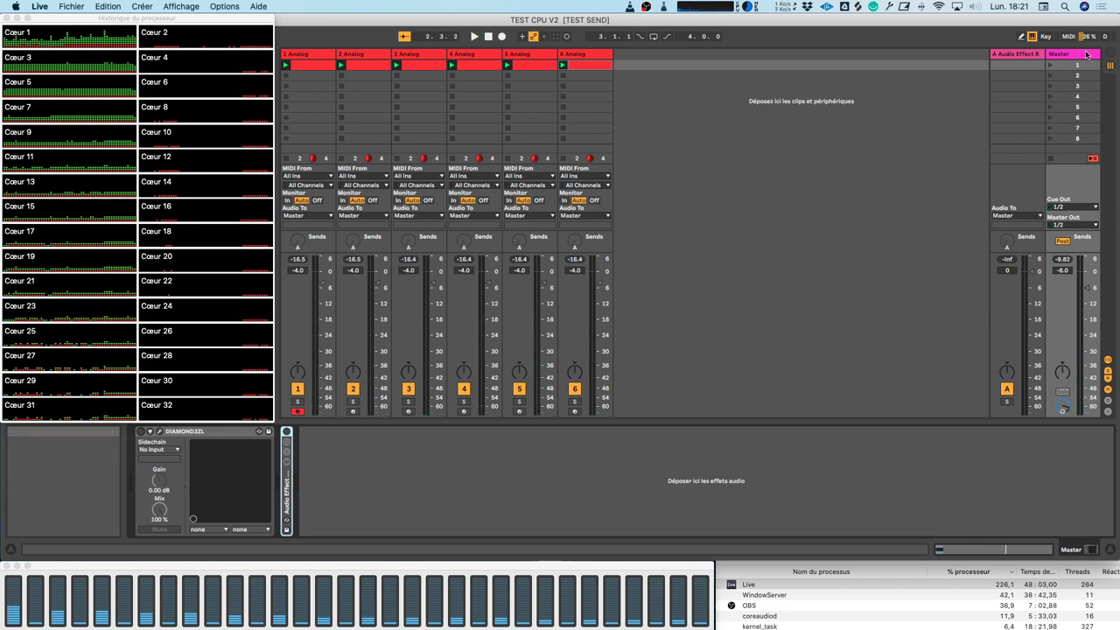
# - Duplicate the 6 Analog track until there are ten Analog tracks, and launch scene 1 to play them all
pyautogui.click(585, 56)
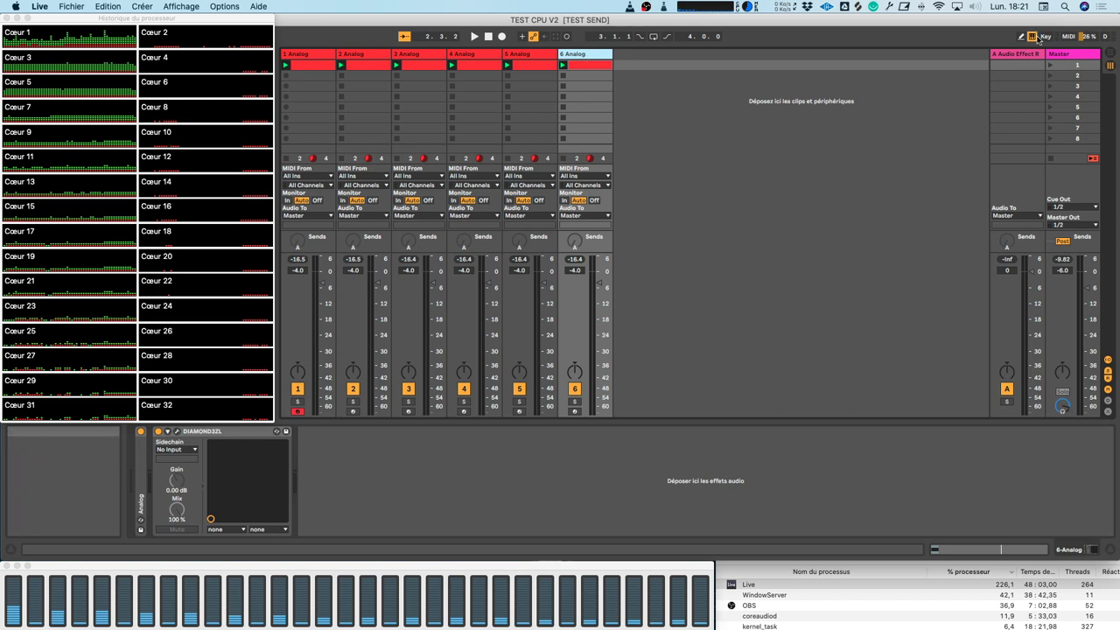
pyautogui.click(1063, 54)
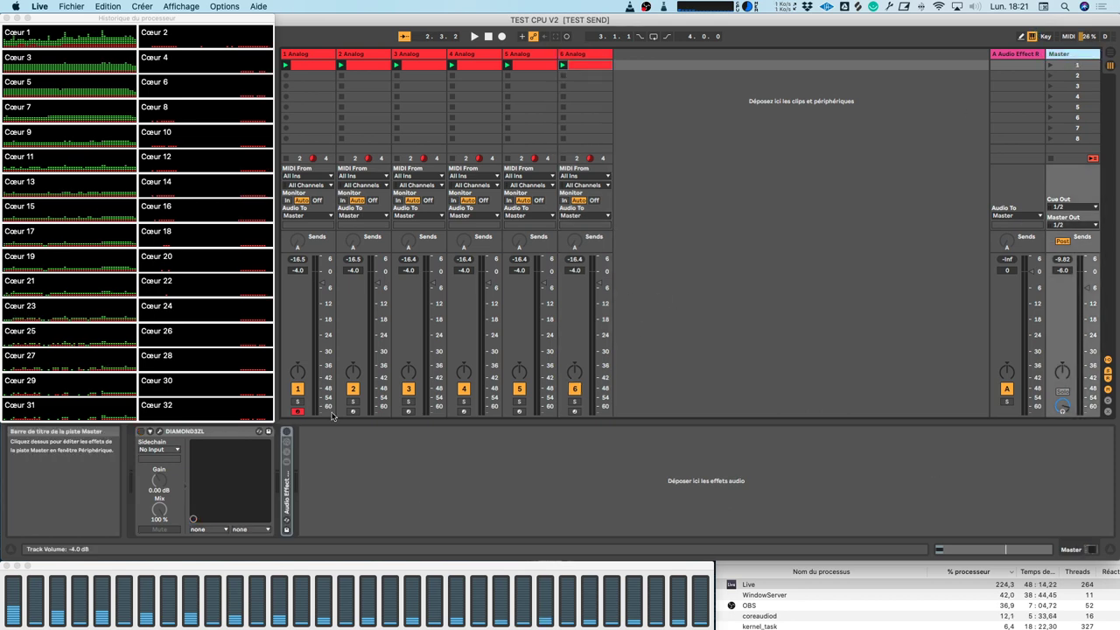
pyautogui.click(599, 55)
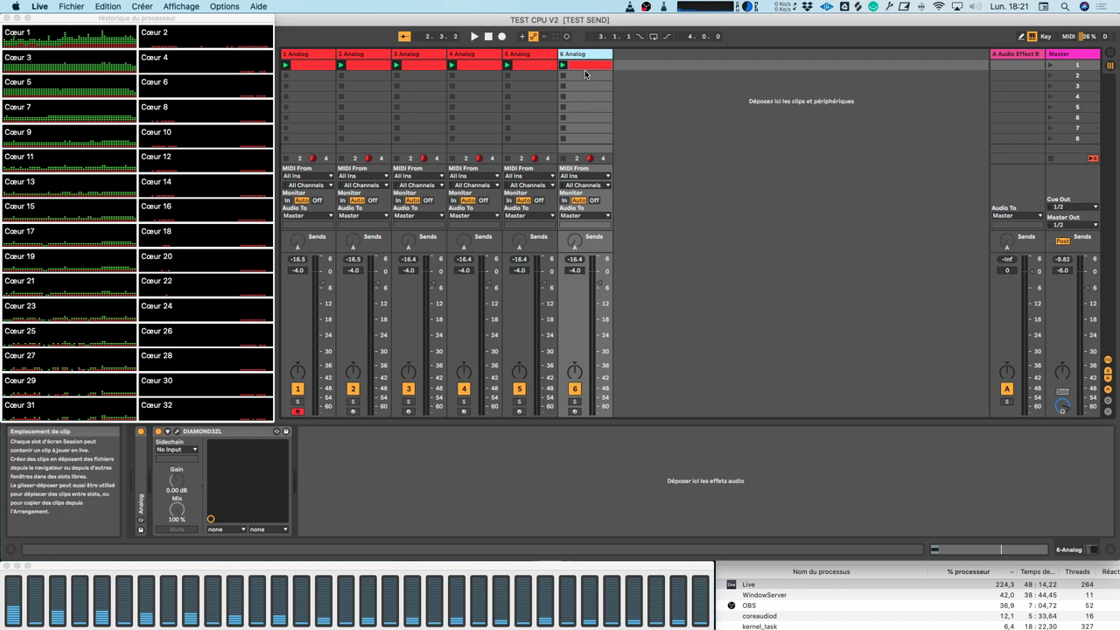
pyautogui.press('super+d')
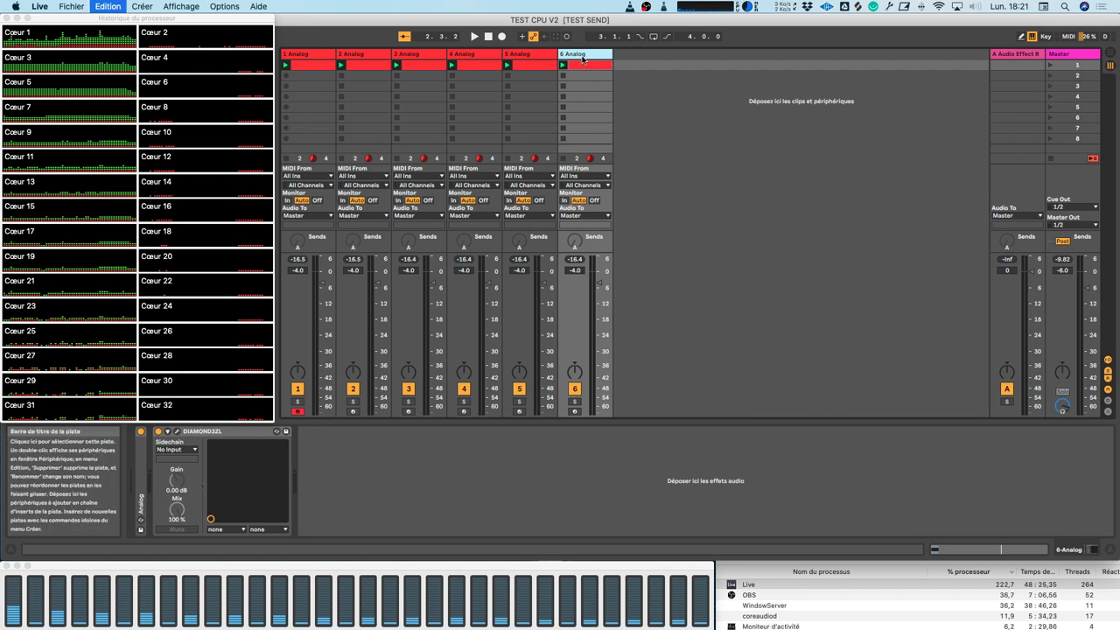
pyautogui.press('super+d')
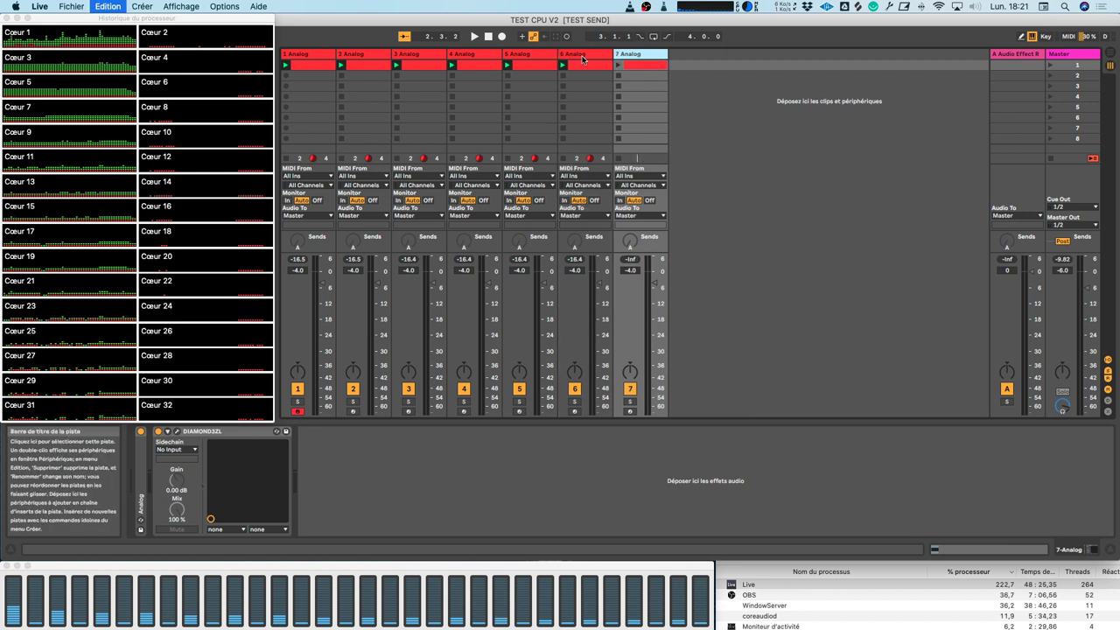
pyautogui.press('super+d')
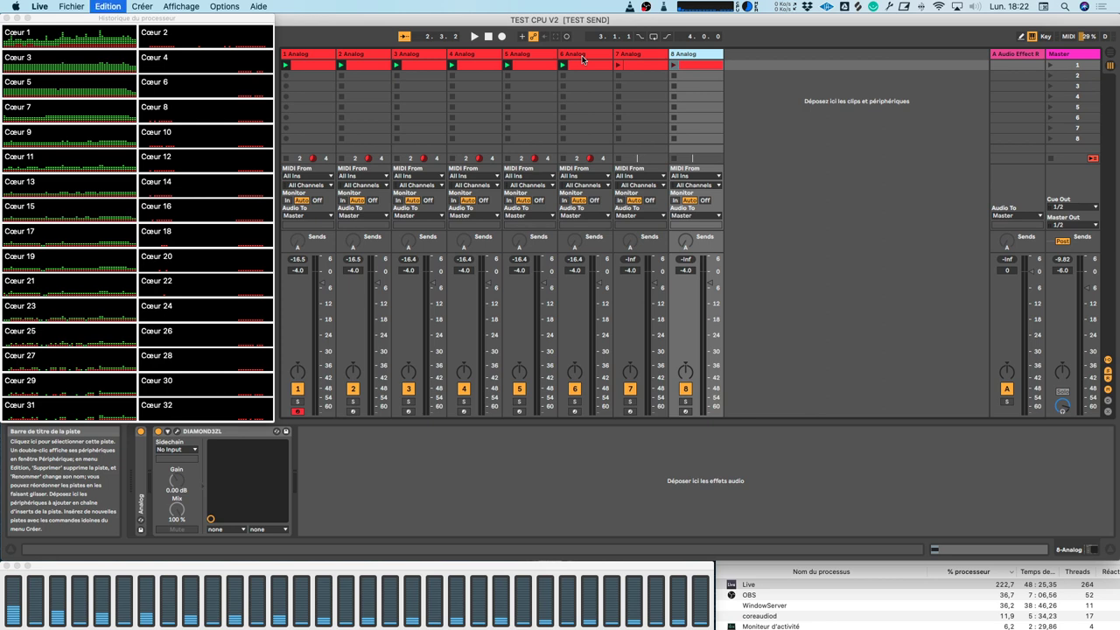
pyautogui.press('super+d')
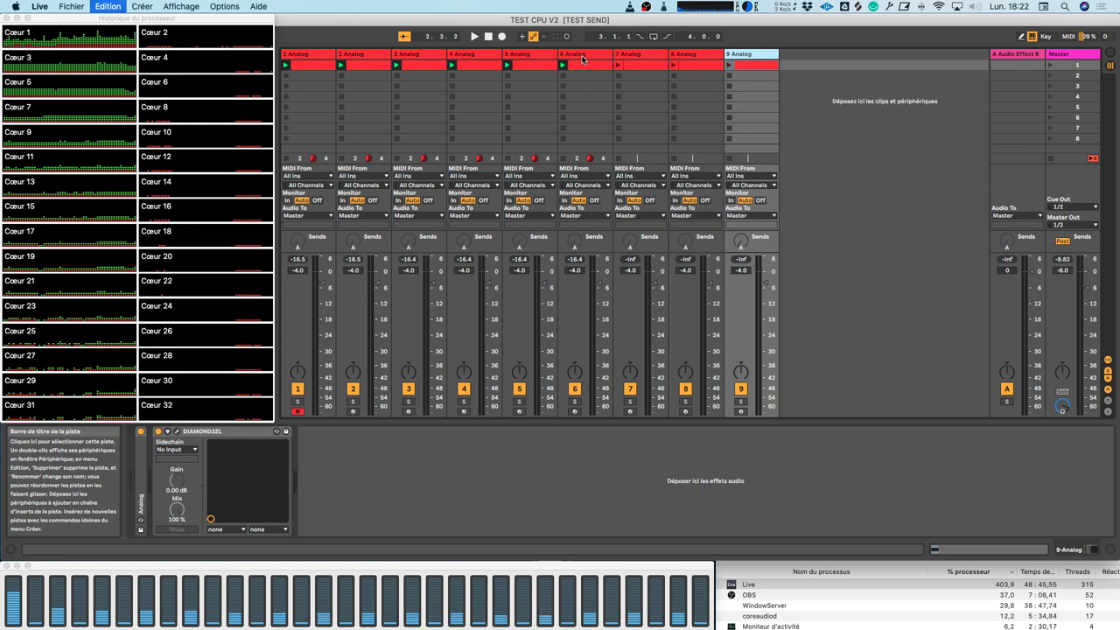
pyautogui.press('super+d')
pyautogui.click(1052, 65)
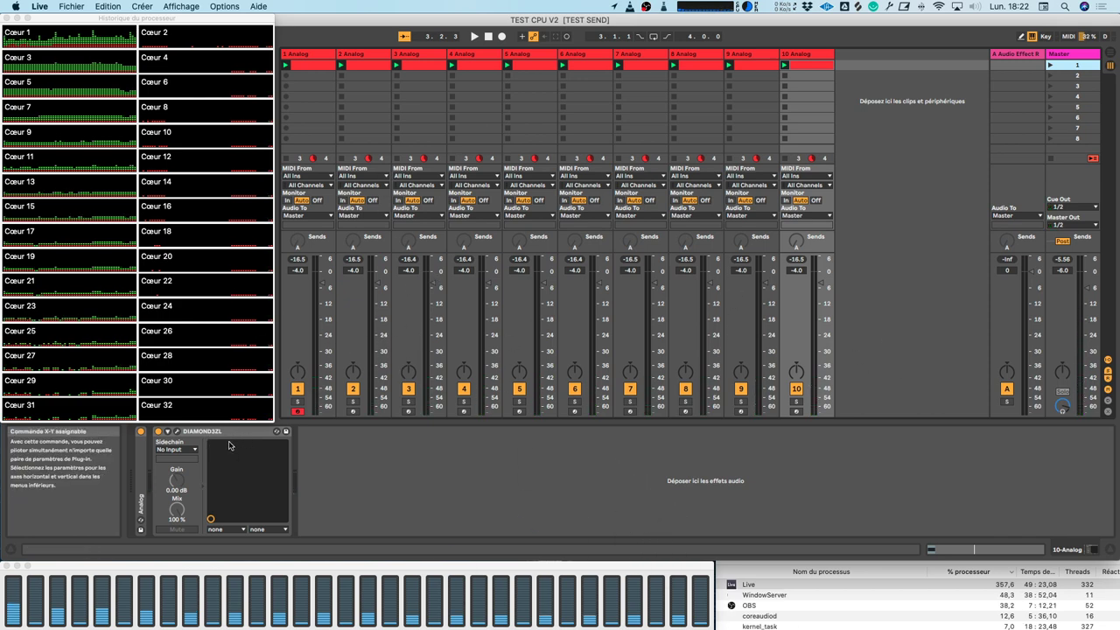
# - View the DIAMOND3ZL plug-in interface on the 10 Analog track, close it, and check the devices on the 9 Analog track
pyautogui.click(177, 432)
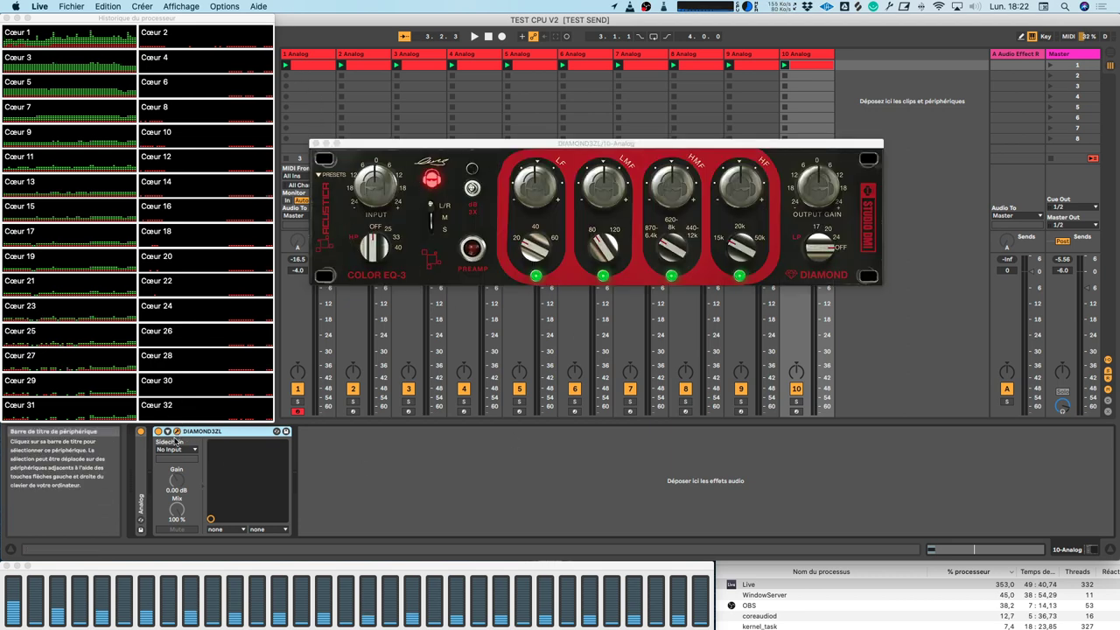
pyautogui.click(177, 432)
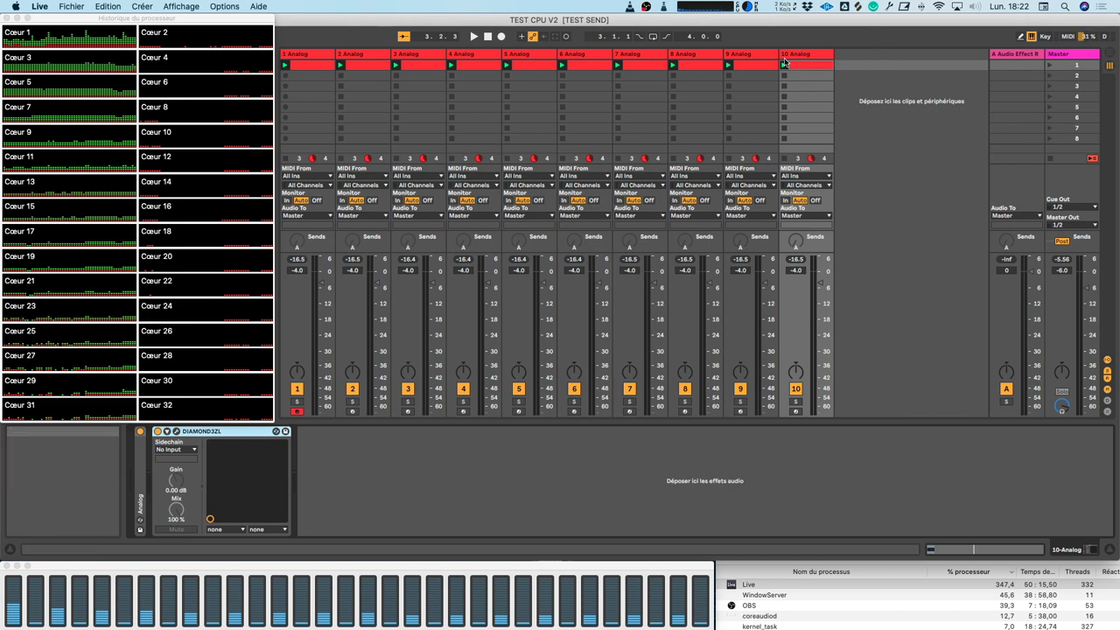
pyautogui.click(749, 60)
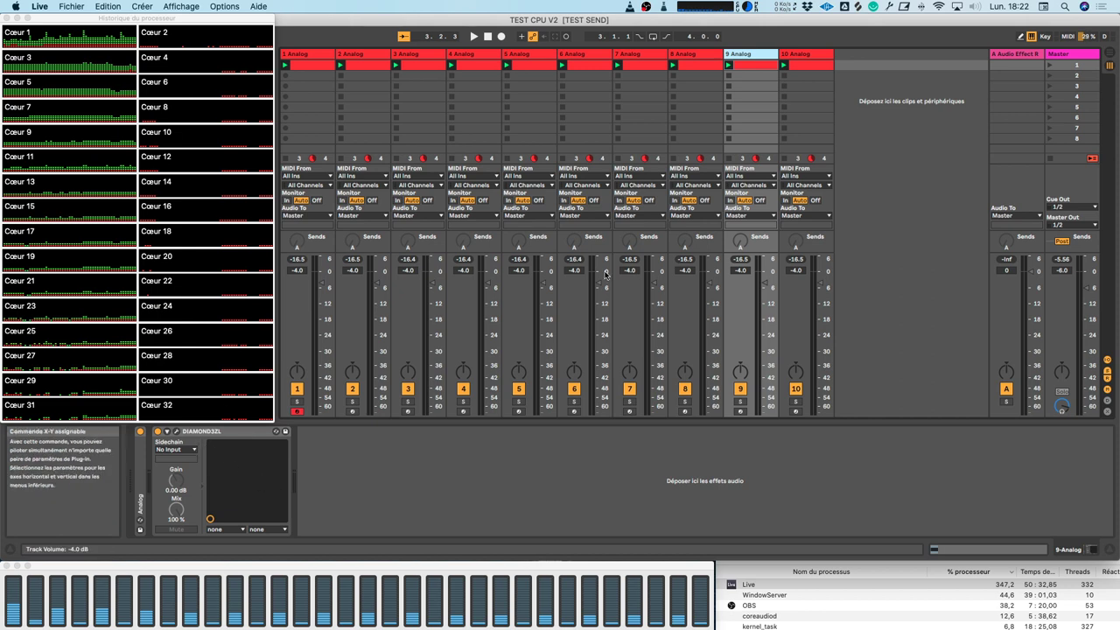
# - Activate the DIAMOND3ZL on the Master track and duplicate it to four instances while the ten Analog tracks play
pyautogui.click(1066, 56)
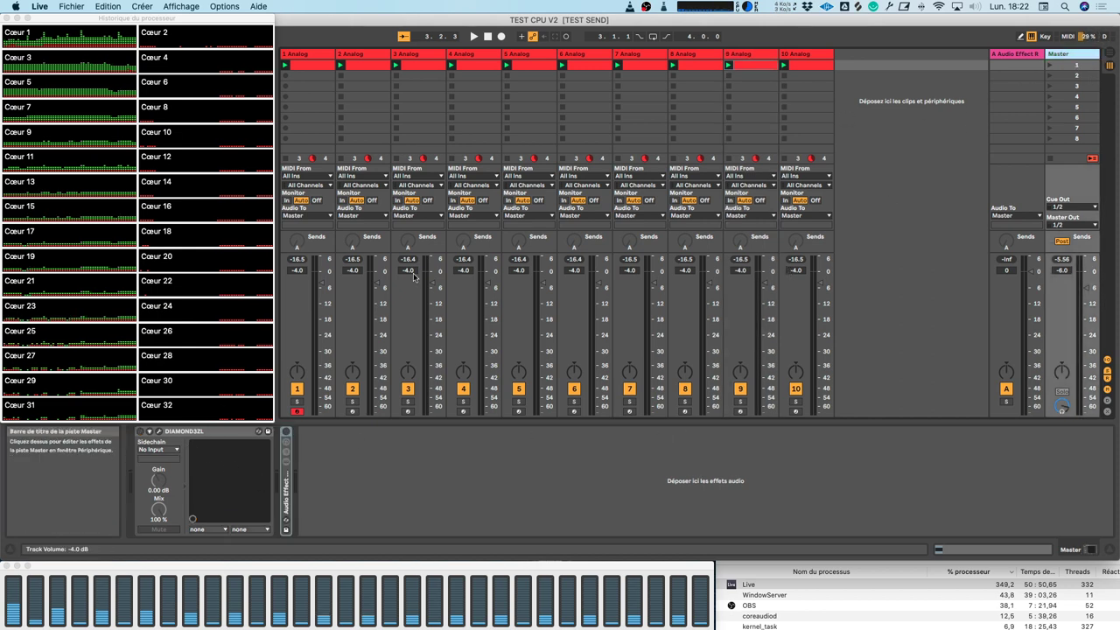
pyautogui.click(178, 432)
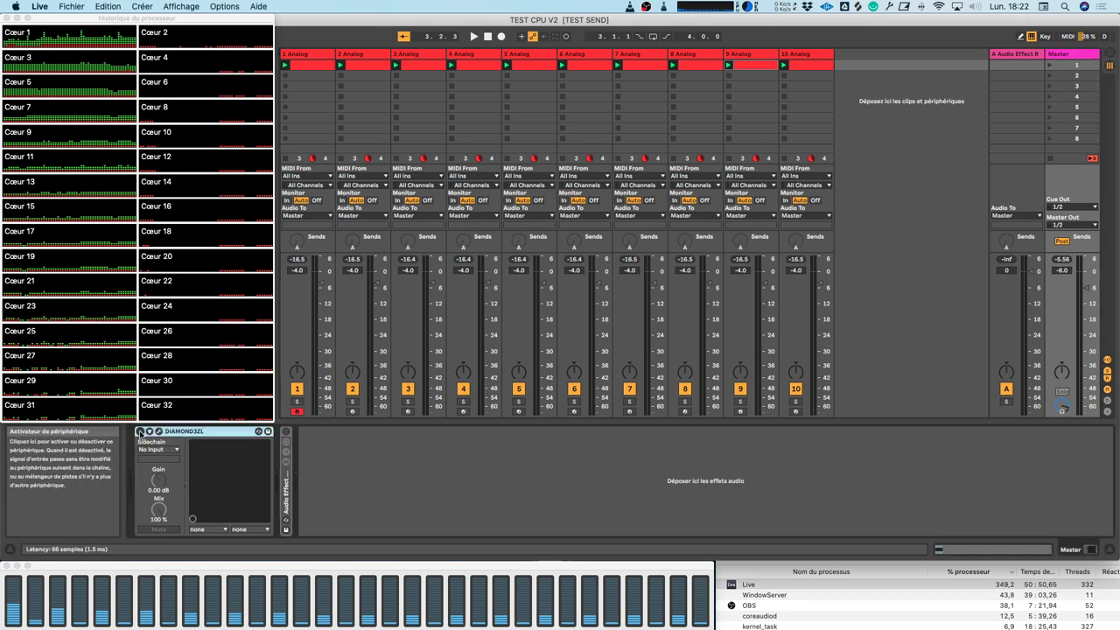
pyautogui.press('space')
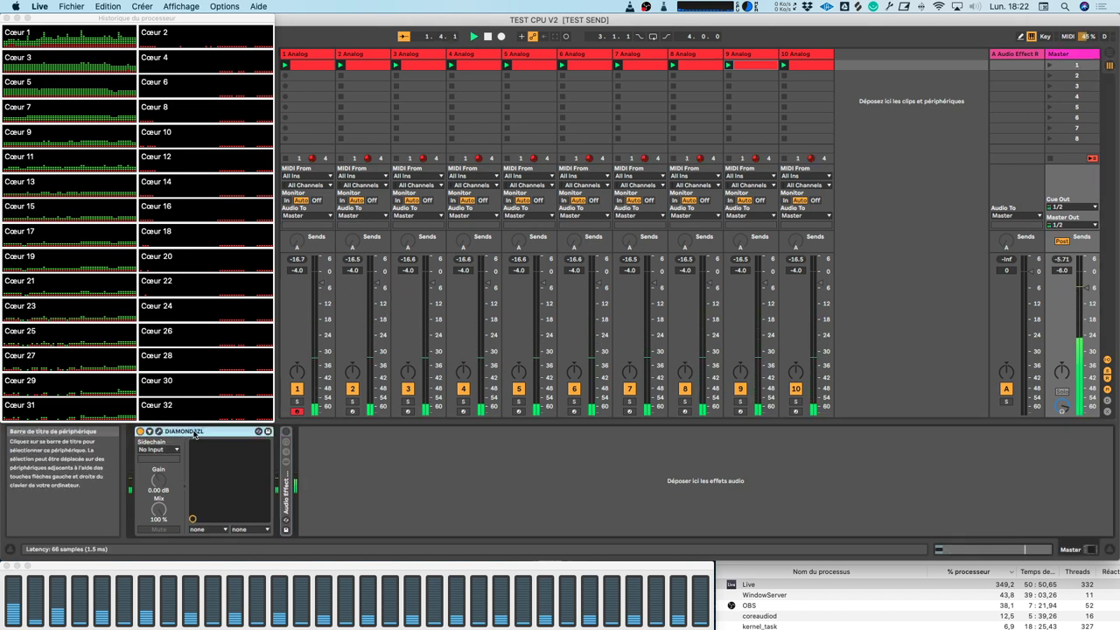
pyautogui.press('super+d')
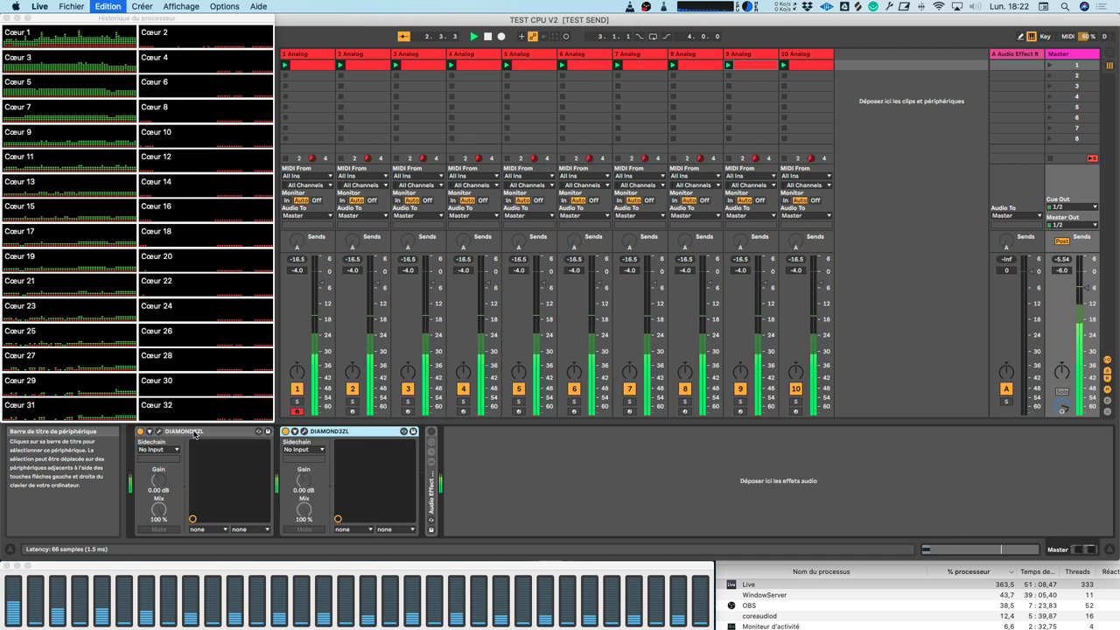
pyautogui.press('super+d')
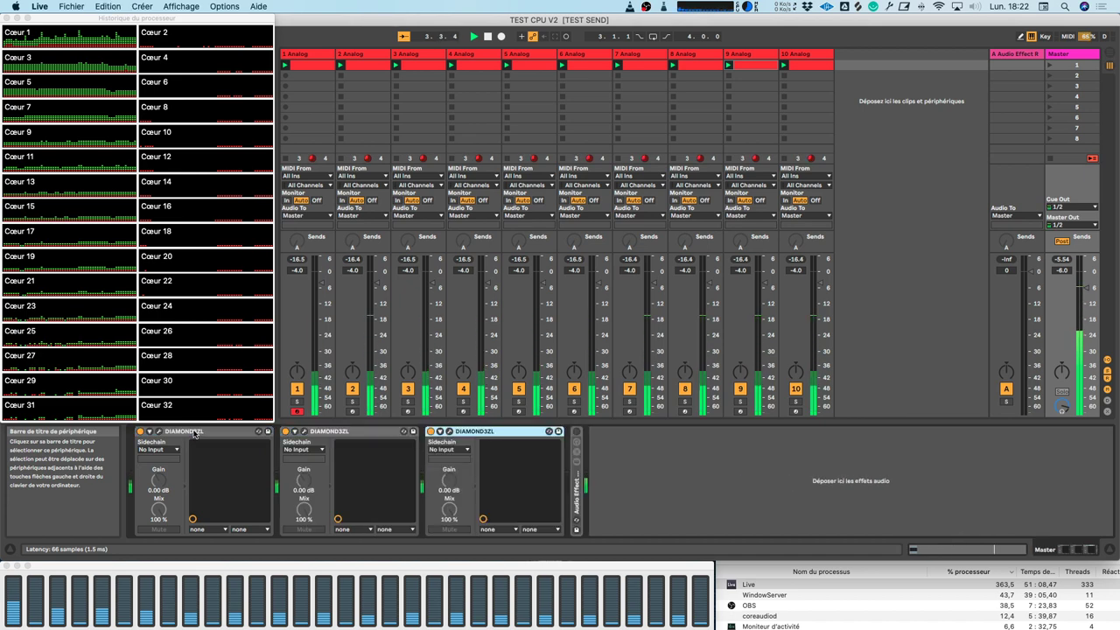
pyautogui.press('super+d')
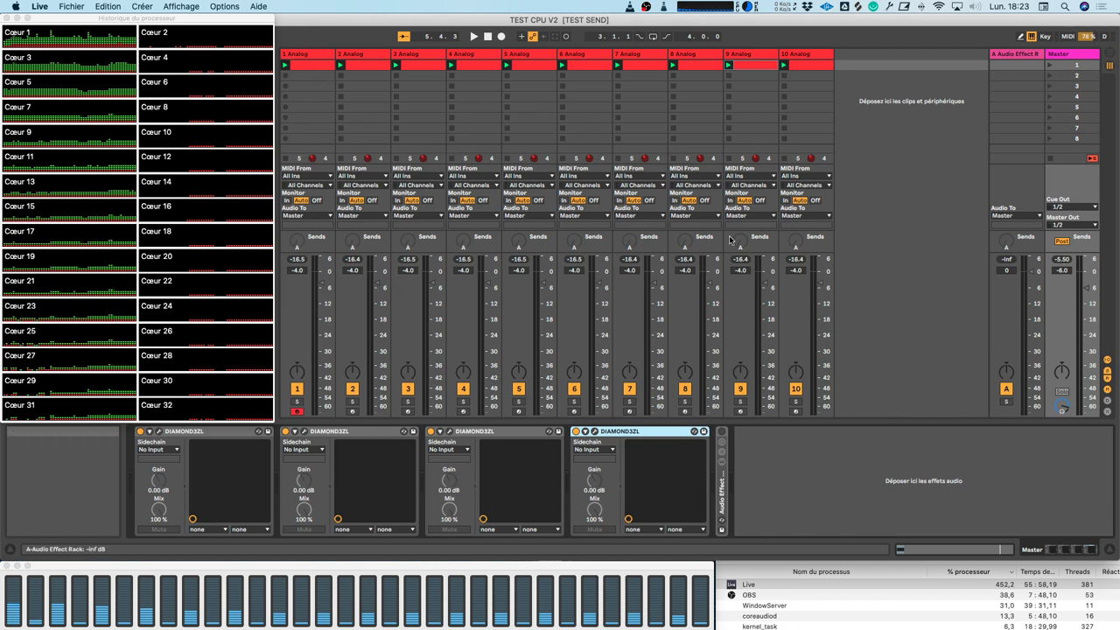
# - Check the return track A's devices, and delete the 10, 9, 8 and 7 Analog tracks to leave six
pyautogui.click(1009, 56)
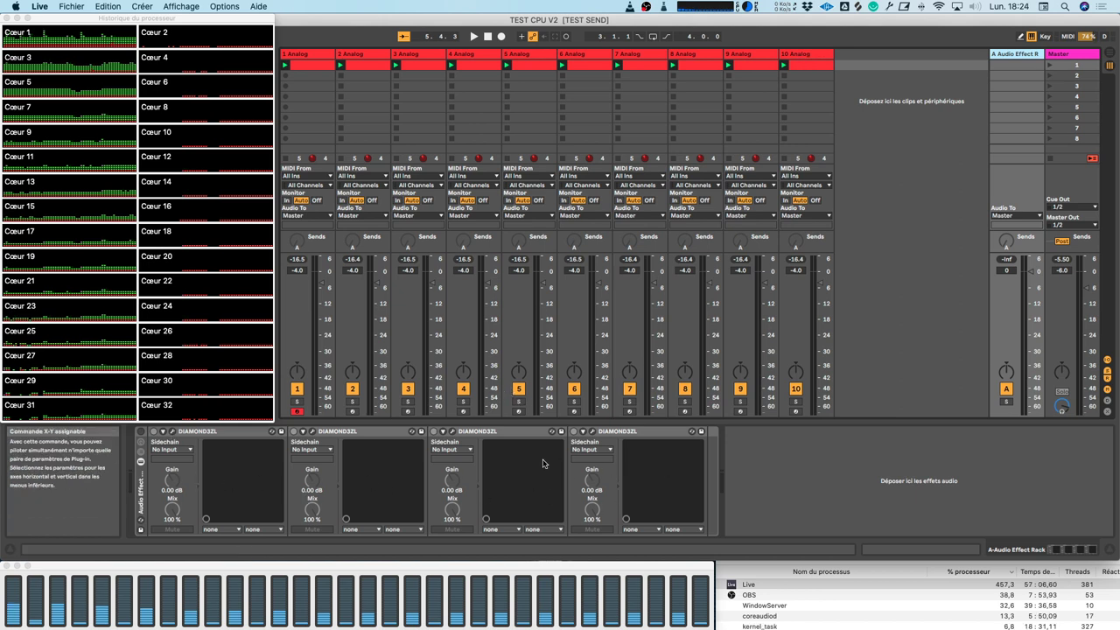
pyautogui.click(803, 57)
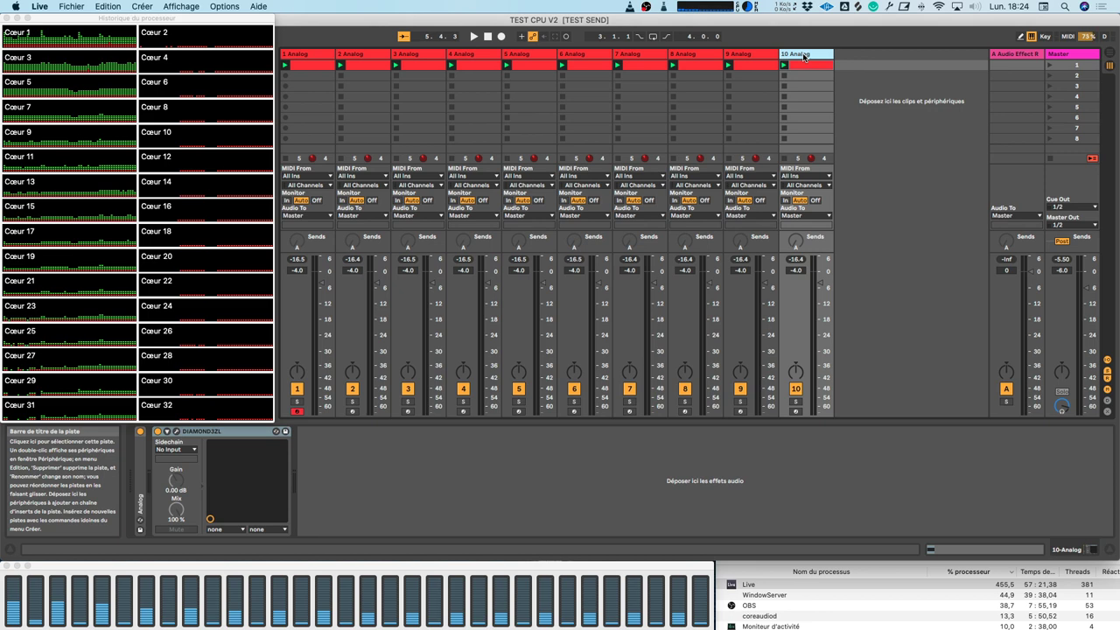
pyautogui.press('Delete')
pyautogui.press('Delete')
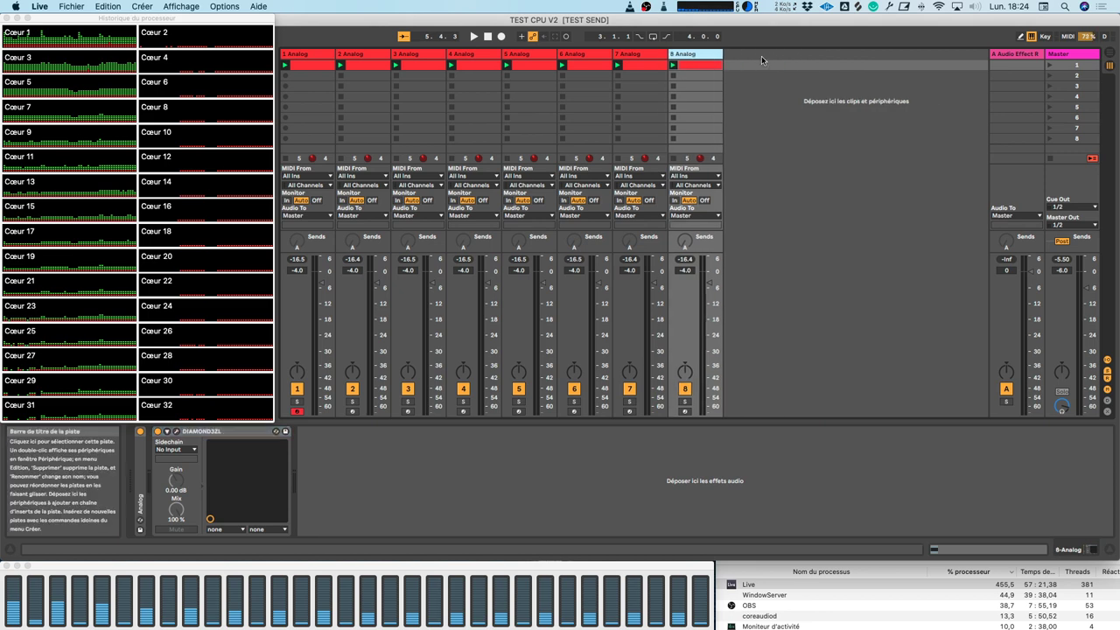
pyautogui.press('Delete')
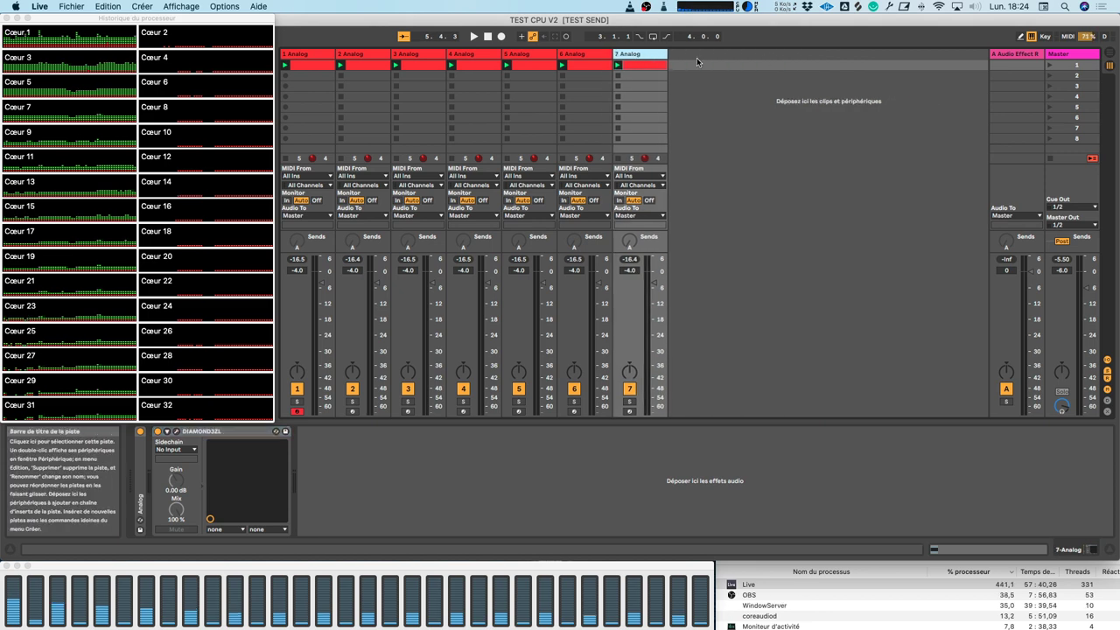
pyautogui.press('Delete')
# - Activate the Audio Effect Rack with four DIAMOND3ZL instances on return track A, and test playback of the six tracks
pyautogui.click(1010, 56)
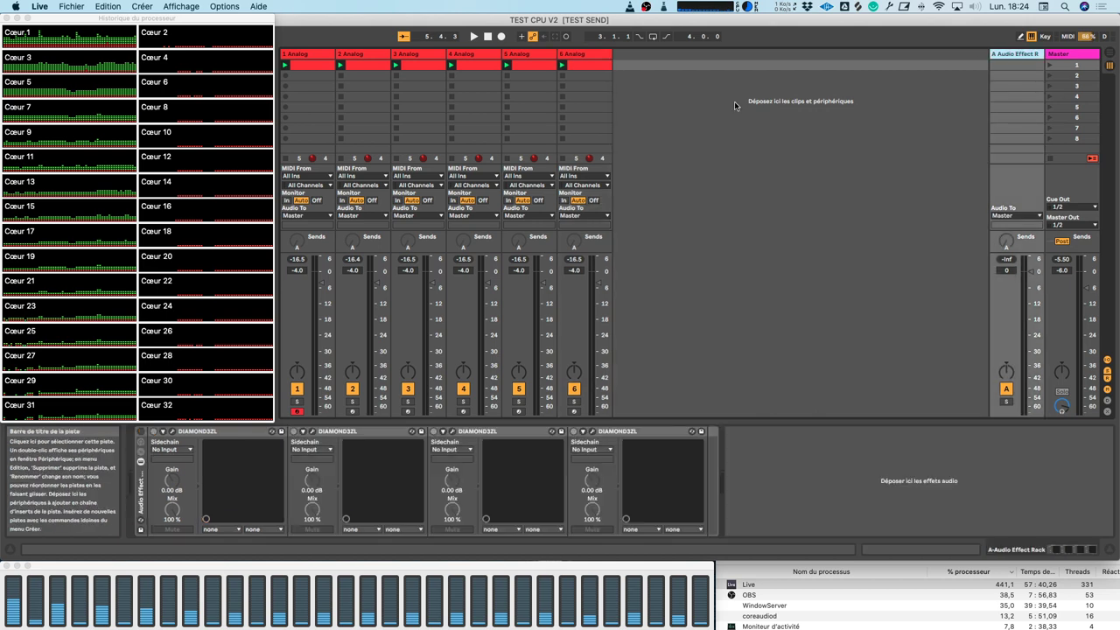
pyautogui.click(141, 431)
pyautogui.press('space')
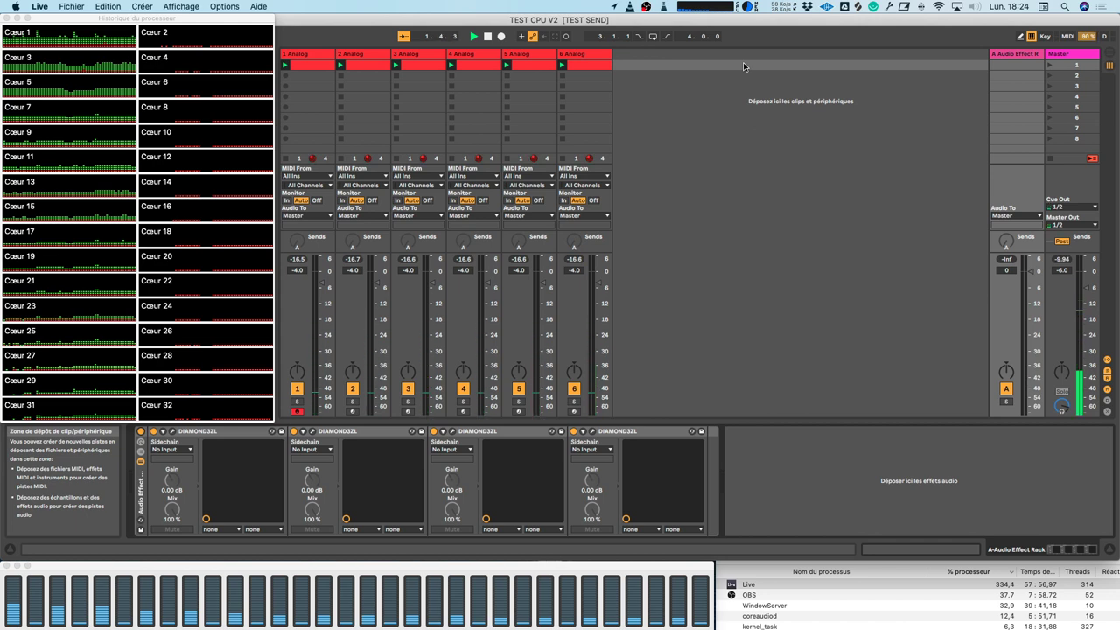
pyautogui.press('space')
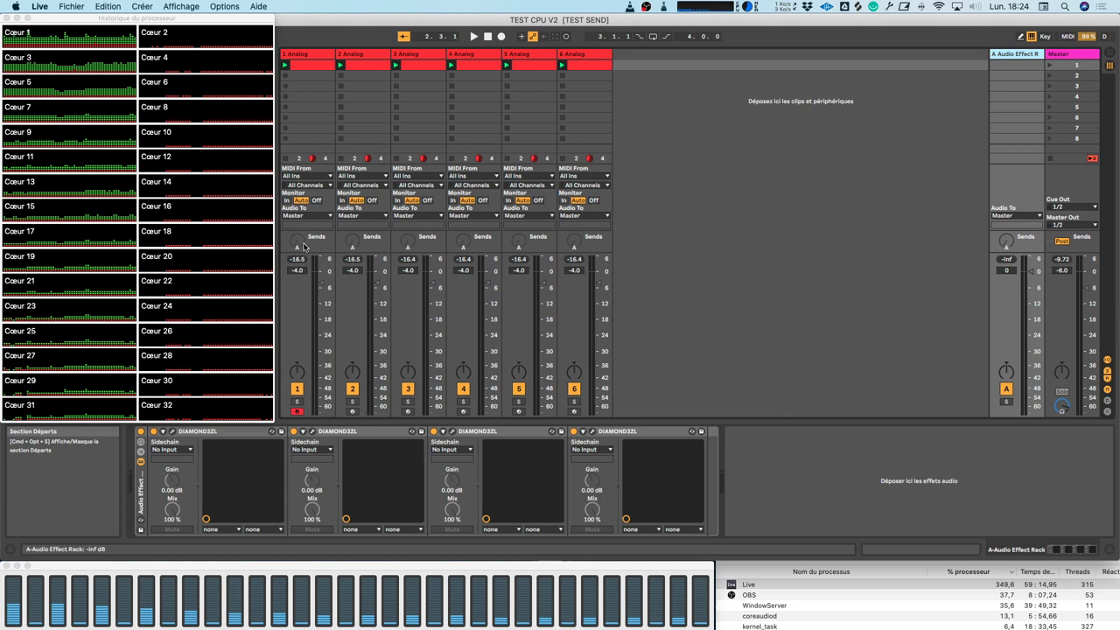
# - Set the 1 Analog track's send A to 0.0 dB and start playback
pyautogui.moveTo(296, 241); pyautogui.dragTo(297, 214)
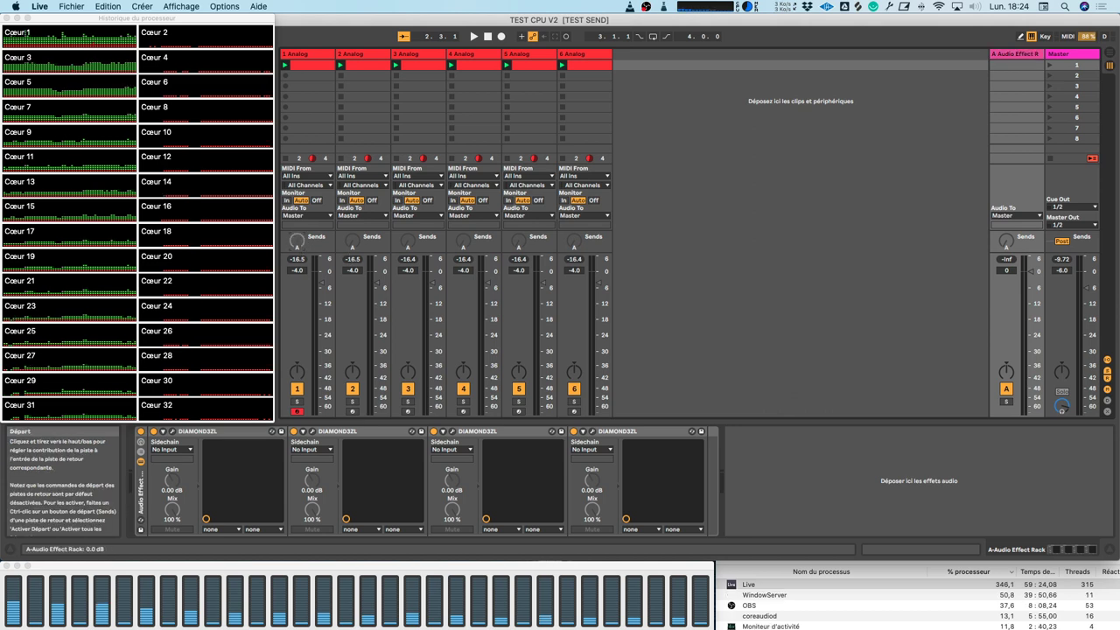
pyautogui.press('space')
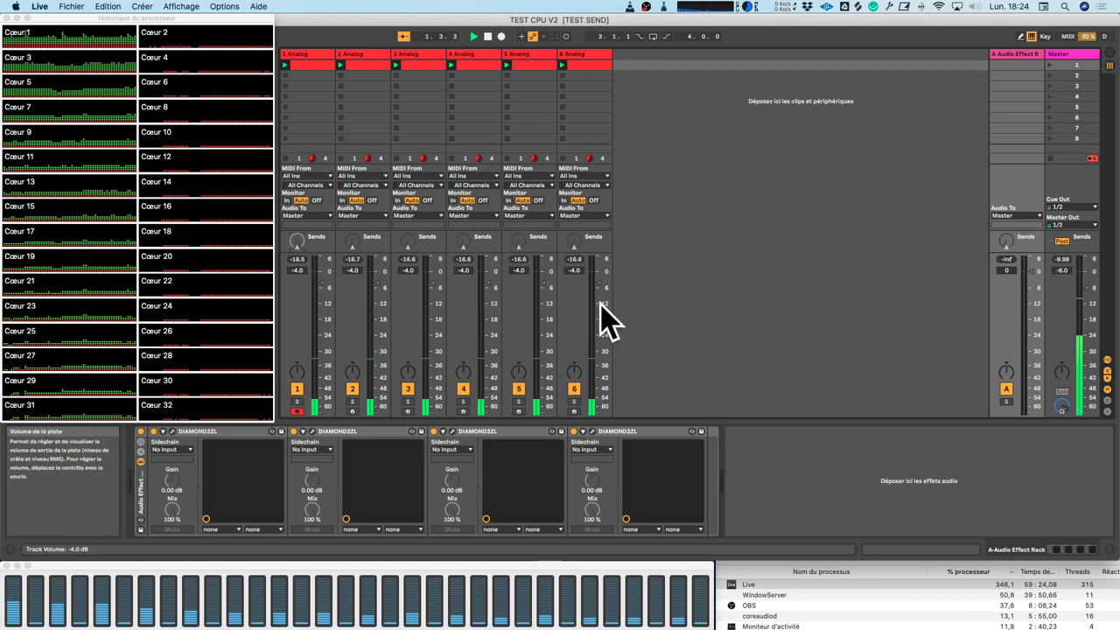
# - Stop playback, activate send A on the 1 Analog track, and test playback
pyautogui.press('space')
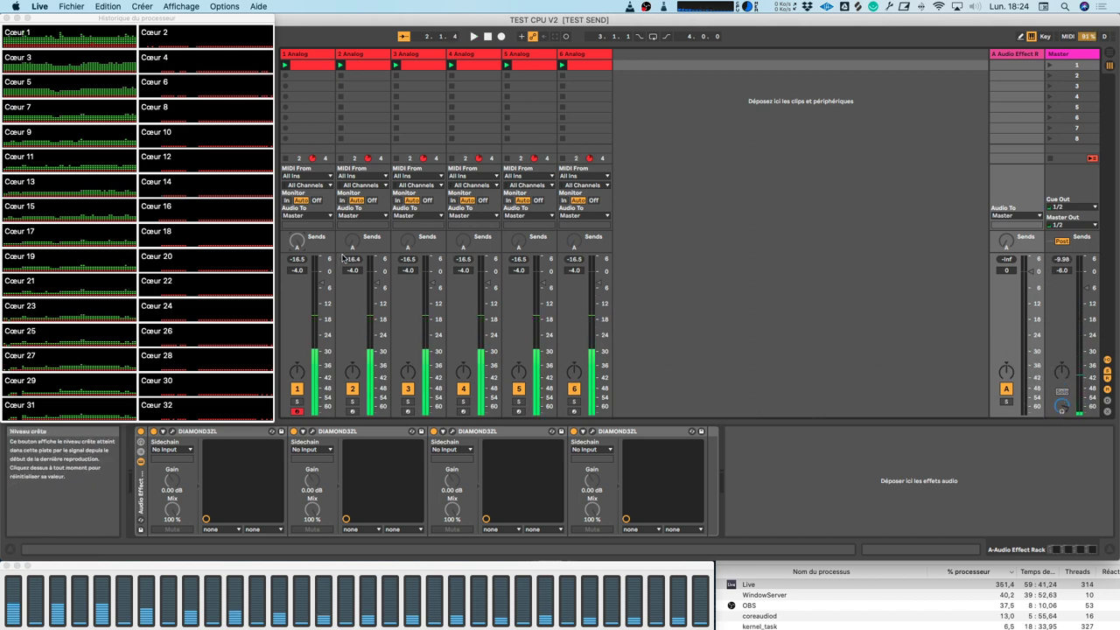
pyautogui.rightClick(300, 243)
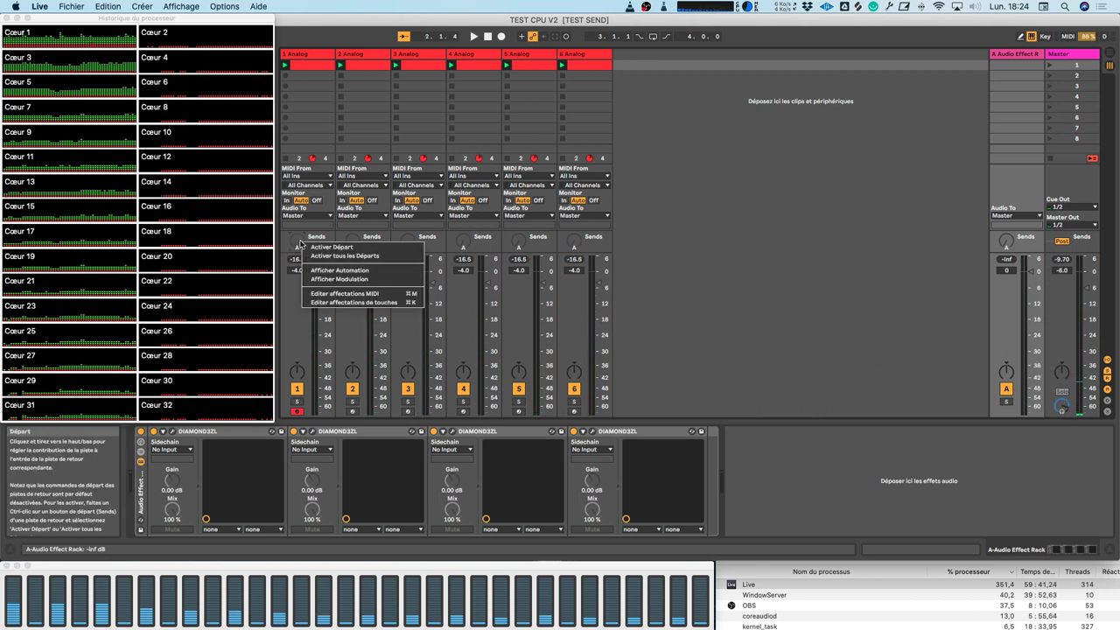
pyautogui.click(321, 255)
pyautogui.press('space')
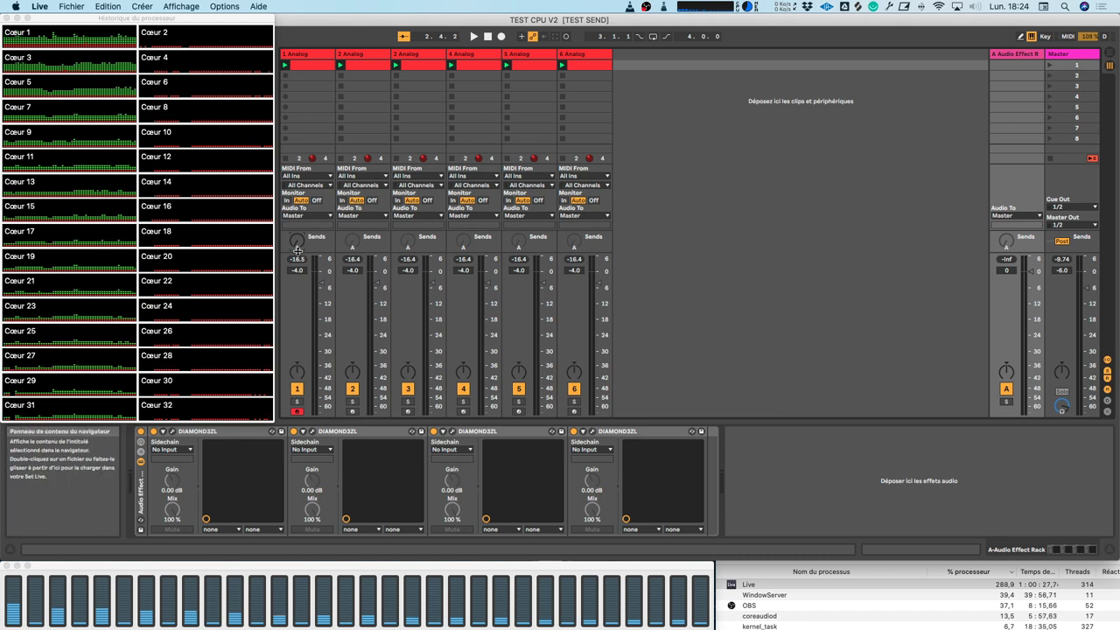
# - Insert a second return track, copy return track A's Audio Effect Rack onto it, and test playback
pyautogui.click(1028, 54)
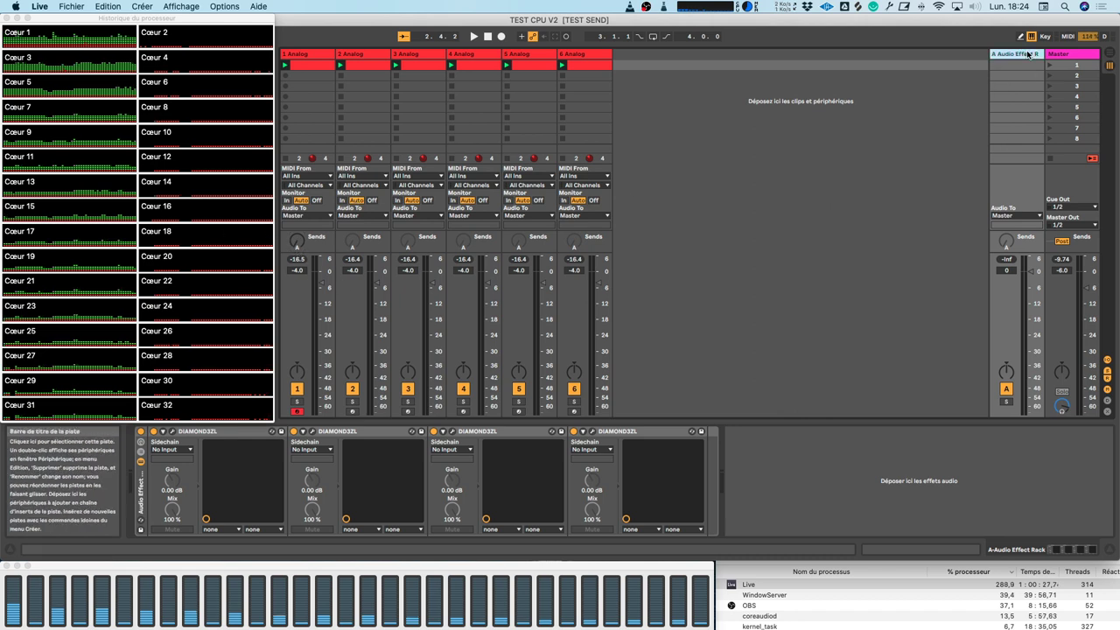
pyautogui.rightClick(1029, 56)
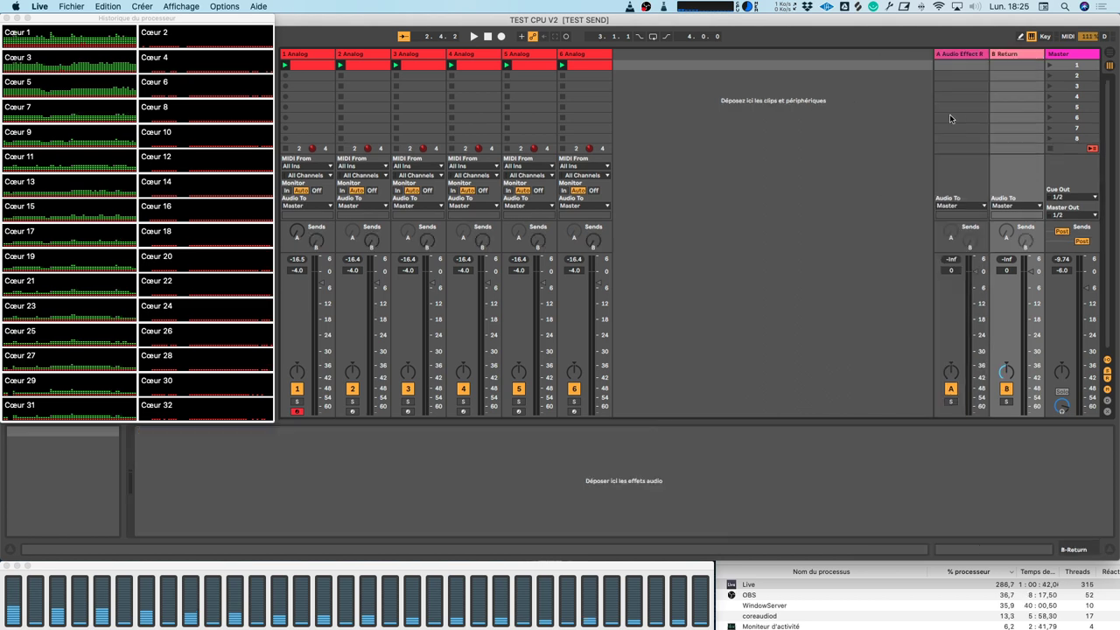
pyautogui.click(950, 116)
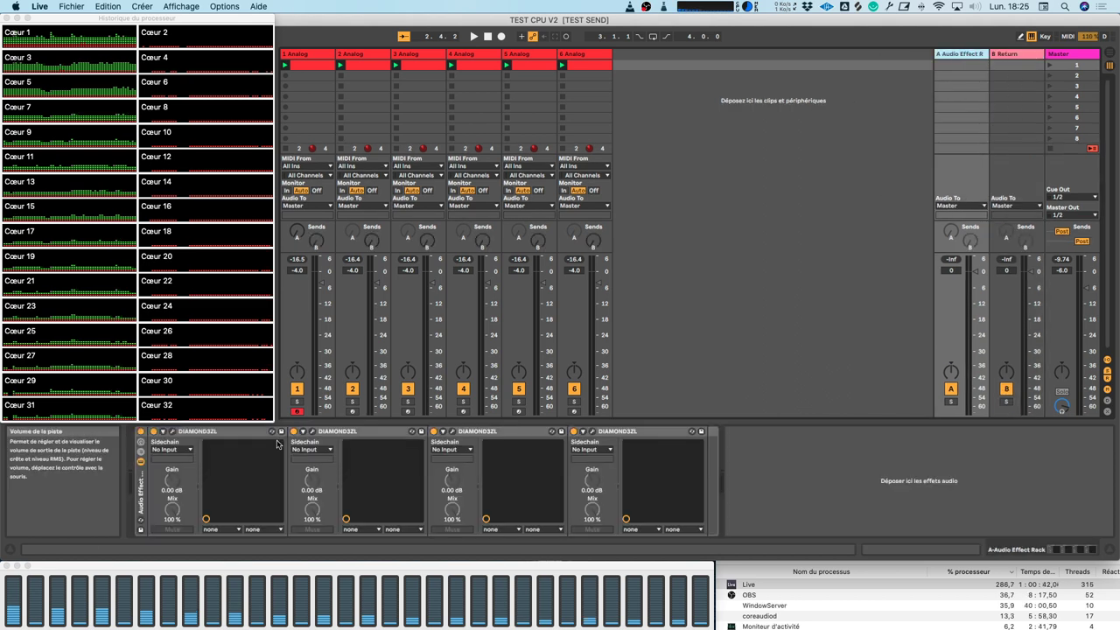
pyautogui.click(142, 486)
pyautogui.press('super+c')
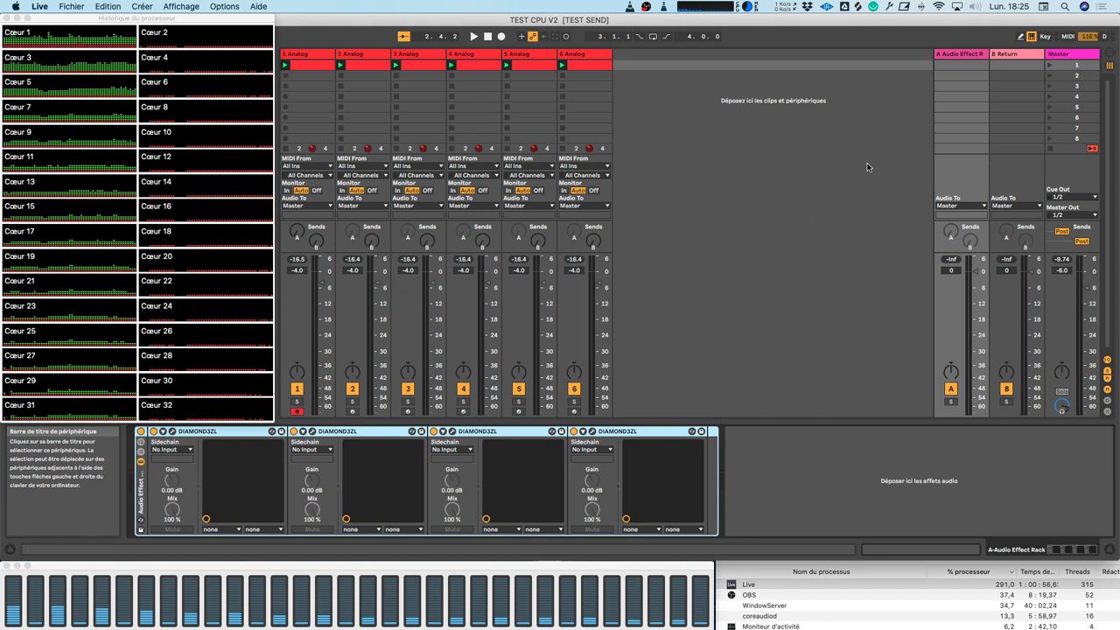
pyautogui.click(1032, 56)
pyautogui.click(390, 479)
pyautogui.press('super+v')
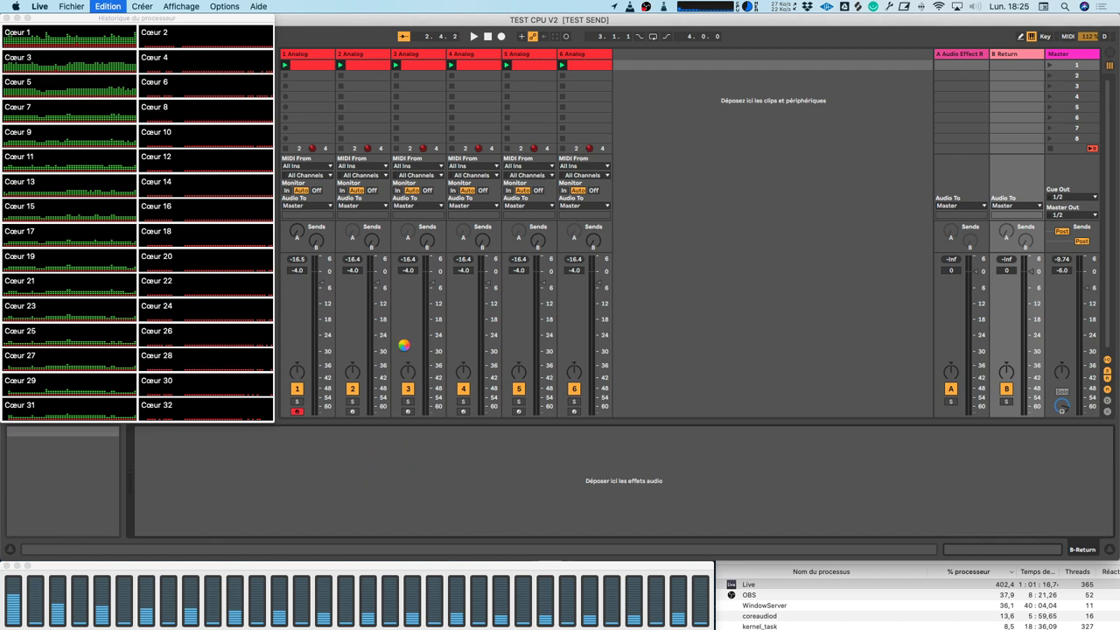
pyautogui.press('space')
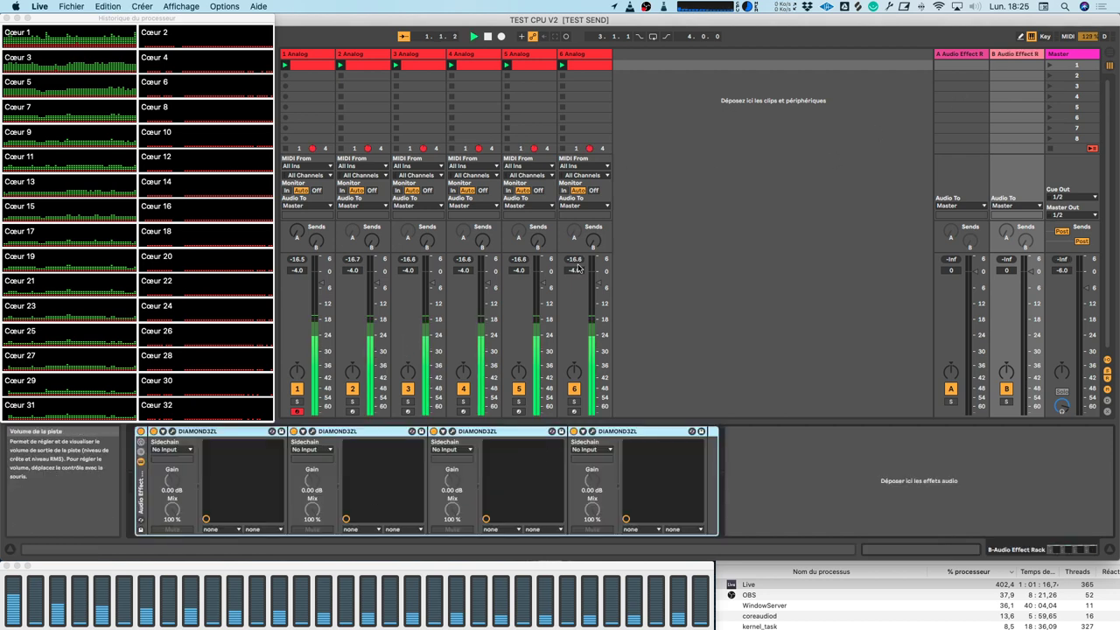
pyautogui.press('space')
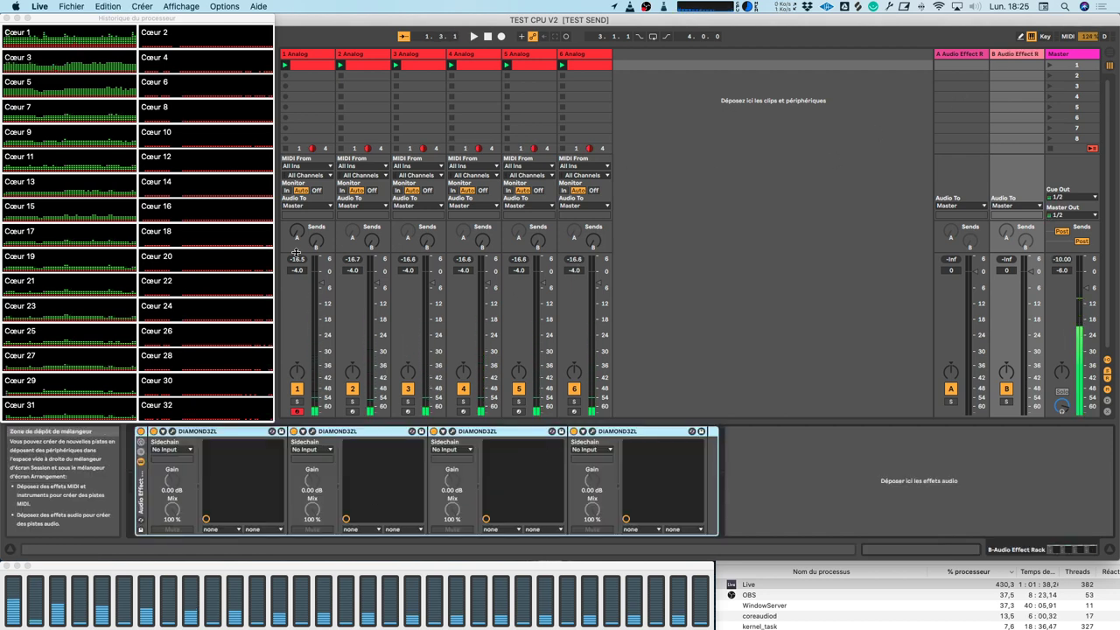
# - Activate send A on Analog tracks 2 to 6 and test playback
pyautogui.rightClick(352, 231)
pyautogui.click(406, 236)
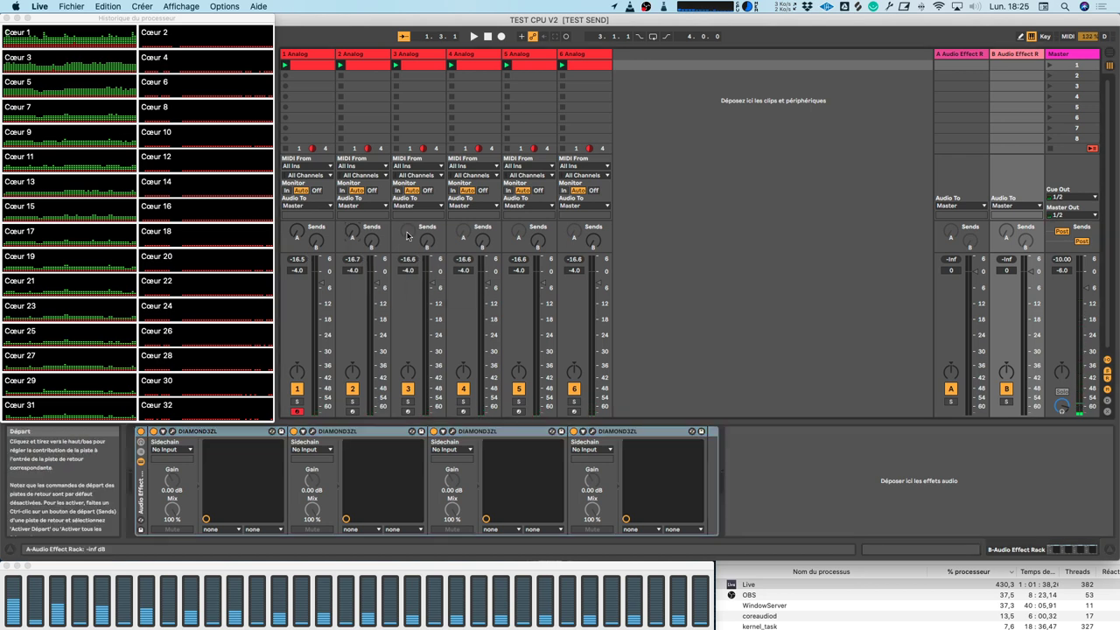
pyautogui.rightClick(407, 236)
pyautogui.click(427, 236)
pyautogui.rightClick(461, 234)
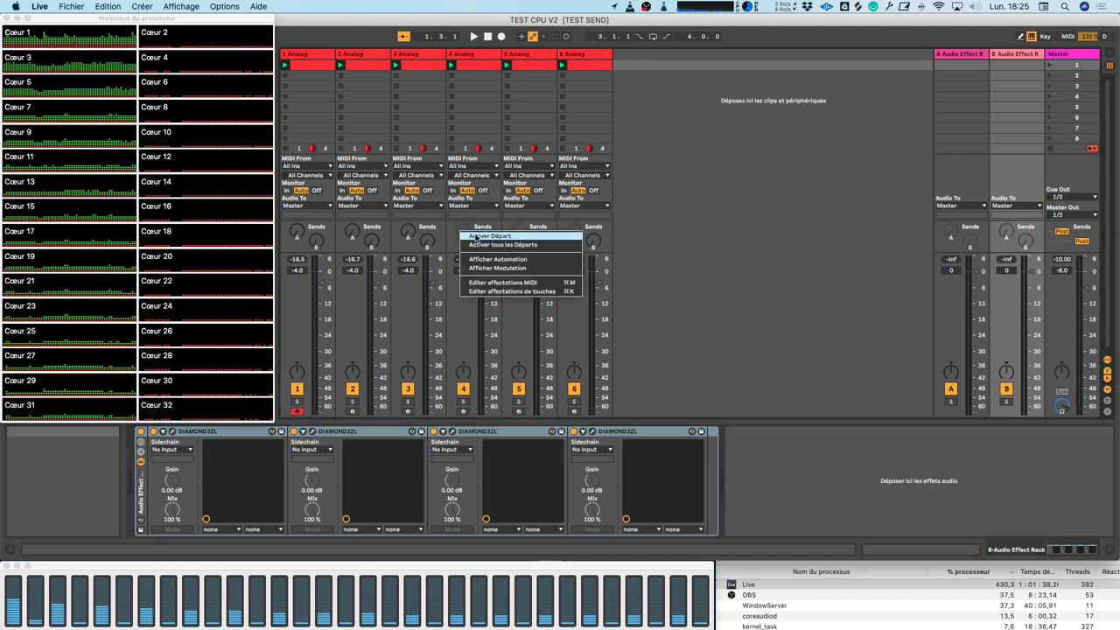
pyautogui.click(475, 237)
pyautogui.rightClick(518, 232)
pyautogui.click(530, 236)
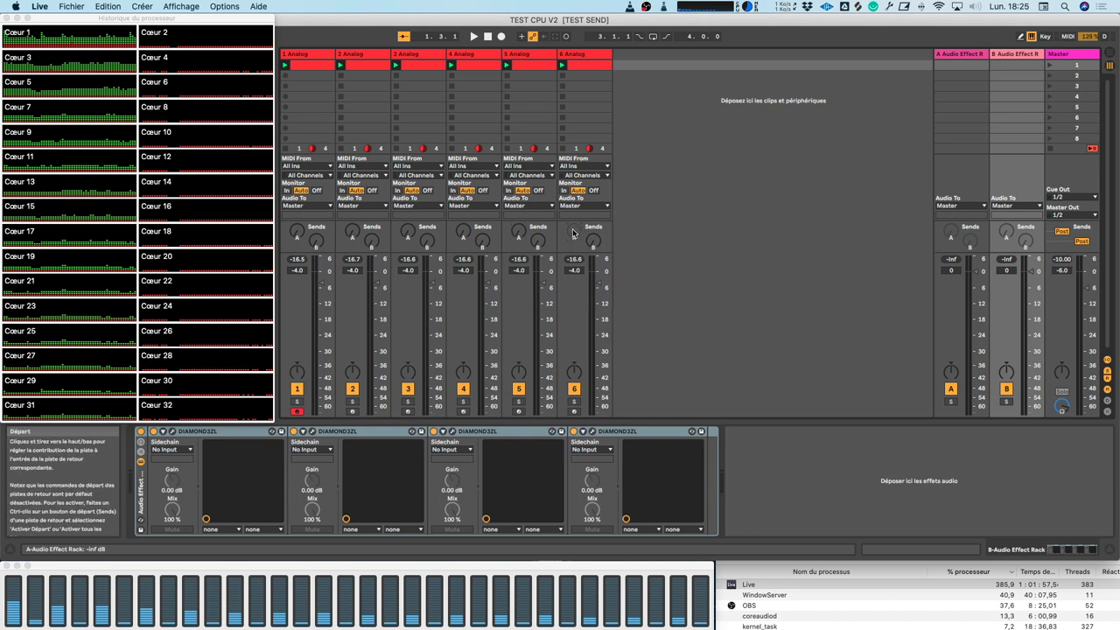
pyautogui.rightClick(573, 233)
pyautogui.click(586, 236)
pyautogui.press('space')
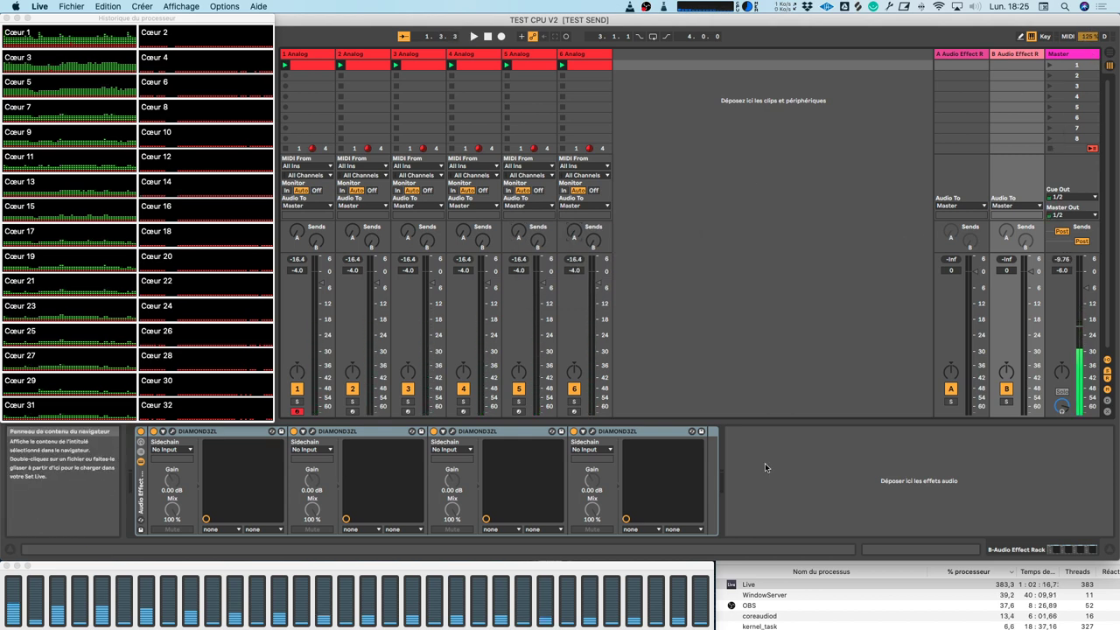
# - Reduce the racks on return tracks A and B to two DIAMOND3ZL instances each, and test playback
pyautogui.click(625, 432)
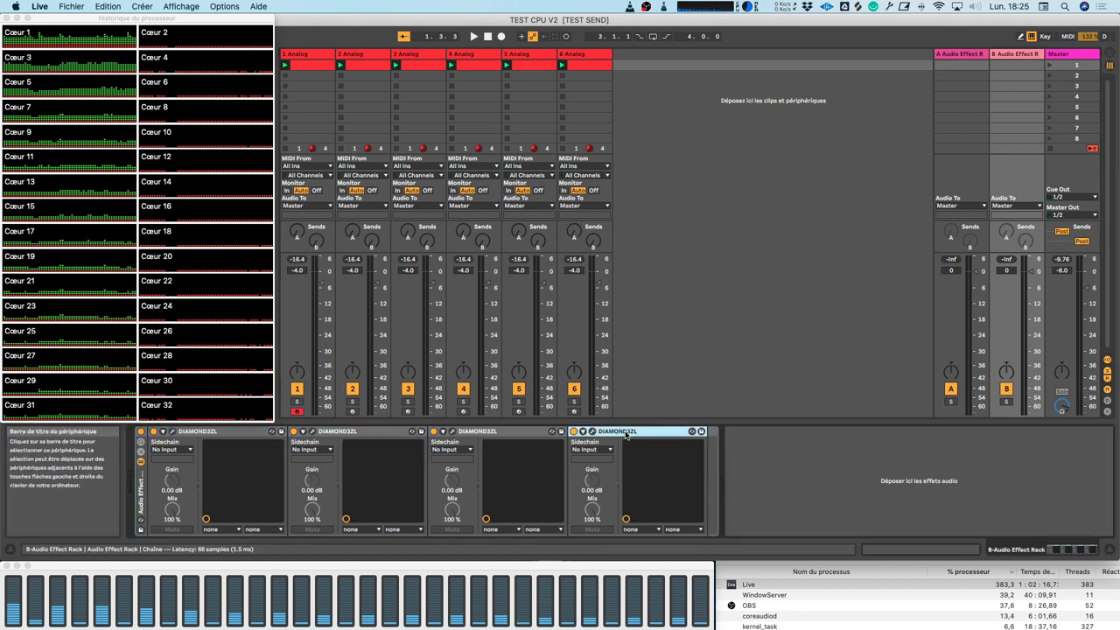
pyautogui.press('Delete')
pyautogui.press('Delete')
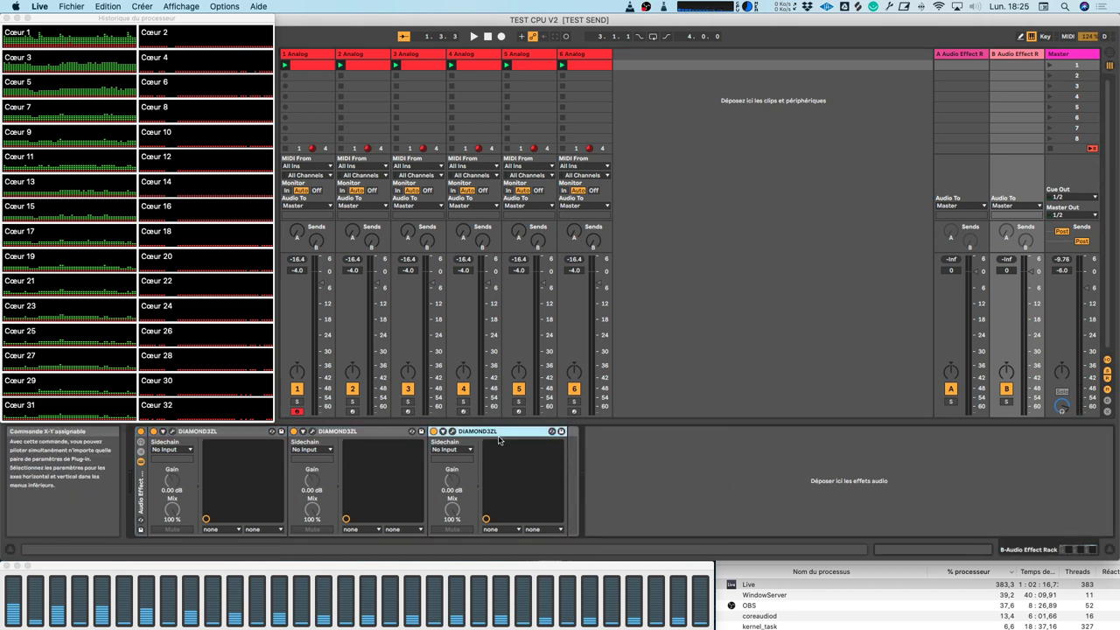
pyautogui.click(955, 58)
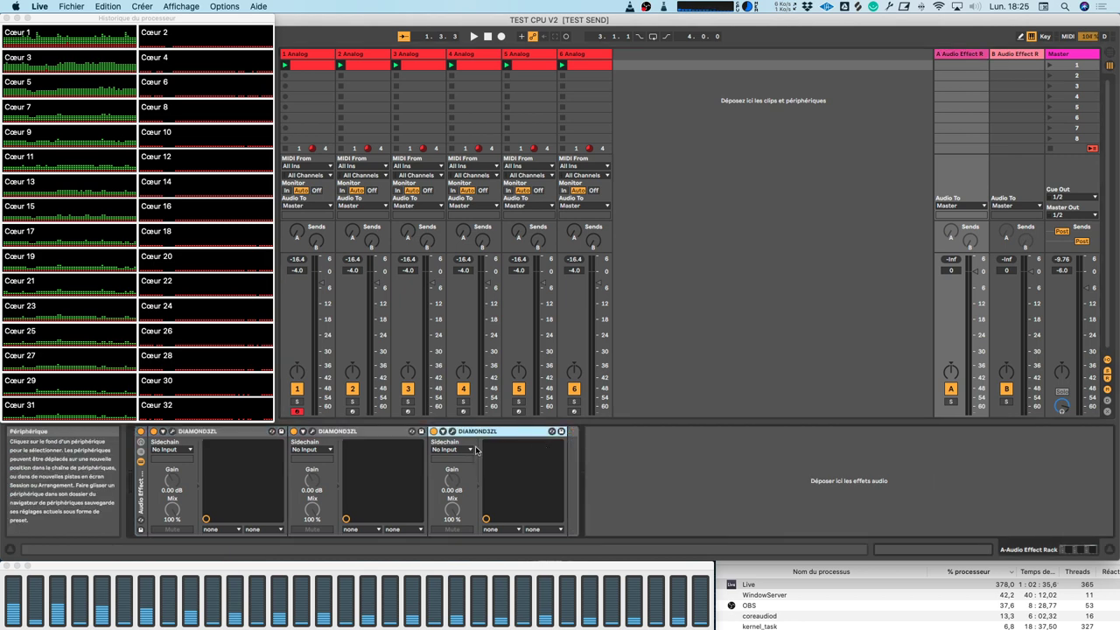
pyautogui.press('Delete')
pyautogui.press('space')
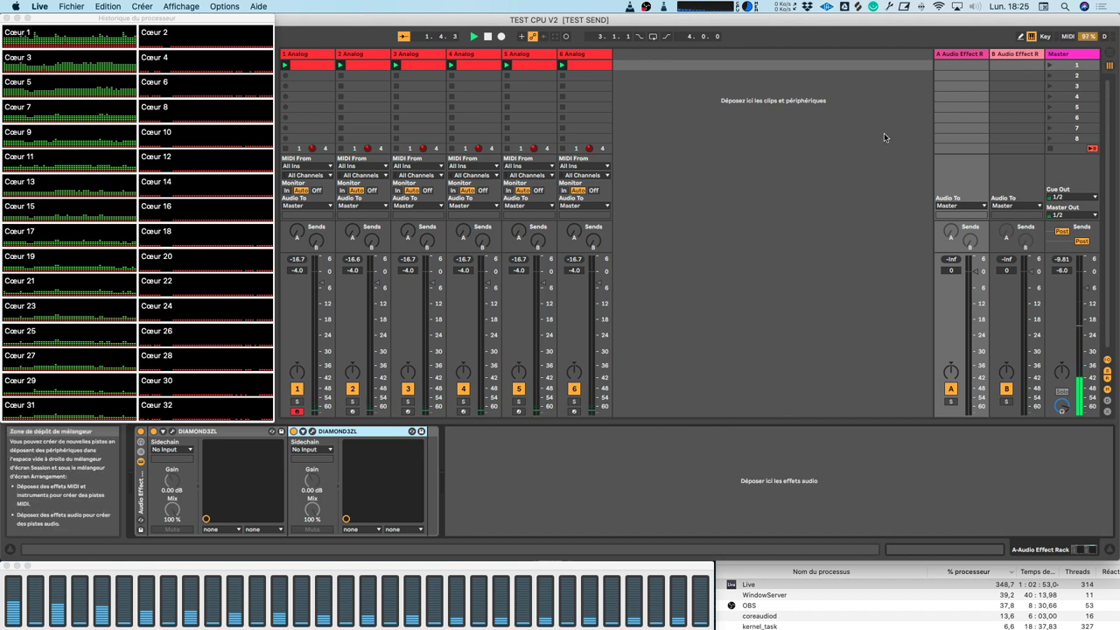
pyautogui.press('space')
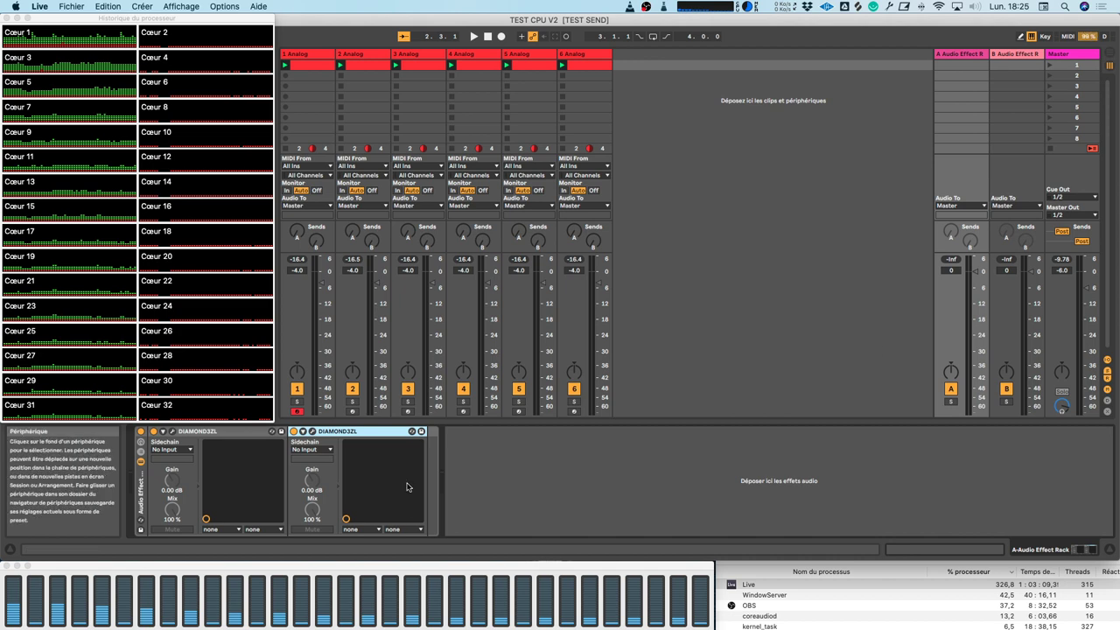
# - Check the device chains on the Master and both return tracks, and monitor the processor load during playback
pyautogui.click(433, 487)
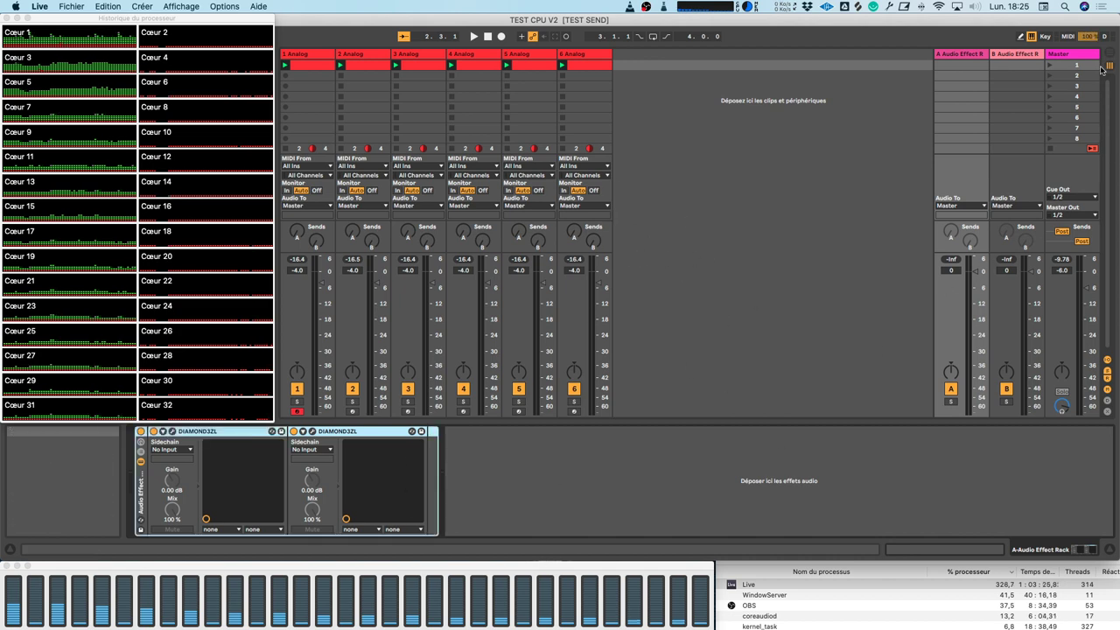
pyautogui.click(1064, 55)
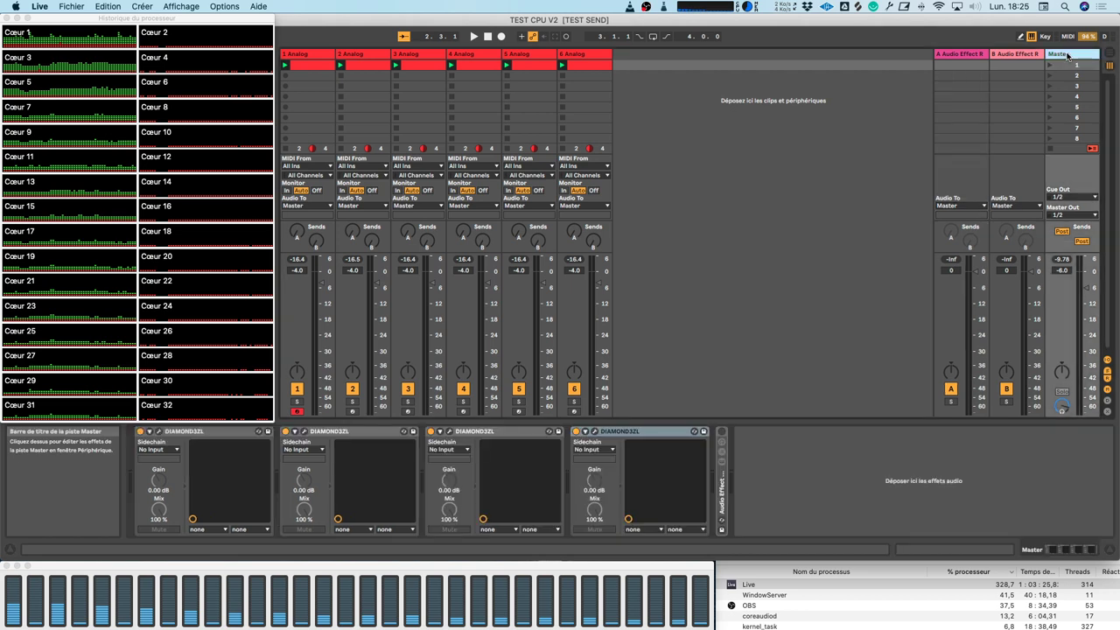
pyautogui.click(1006, 55)
pyautogui.click(952, 56)
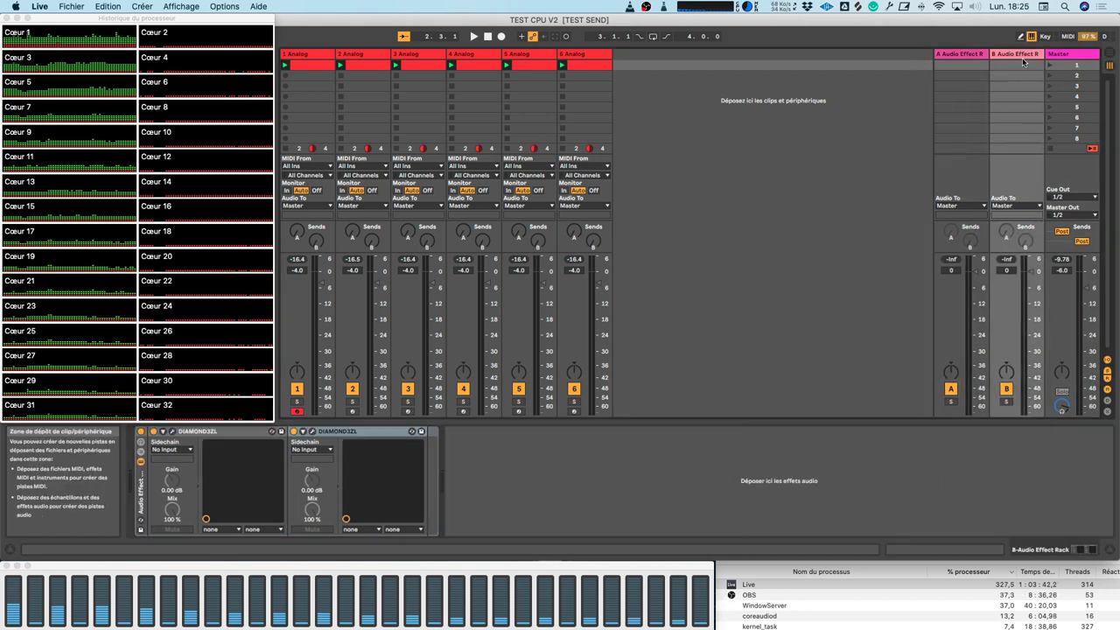
pyautogui.press('space')
pyautogui.press('space')
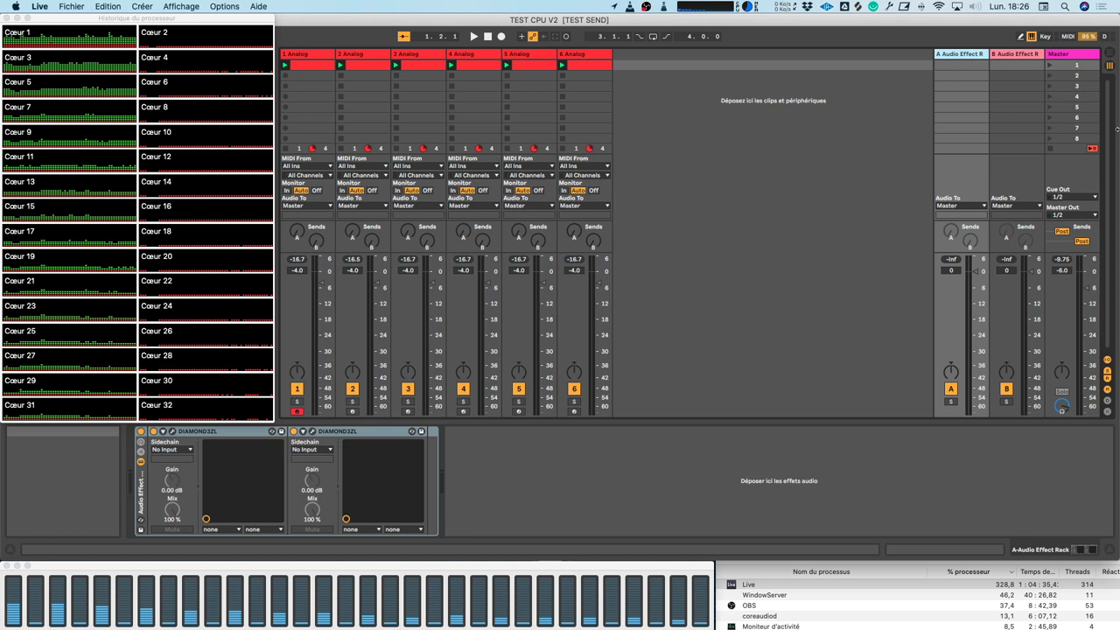
# - Review the buffer size and latency in the audio preferences, and check the devices on 1 Analog and Master
pyautogui.press('super+comma')
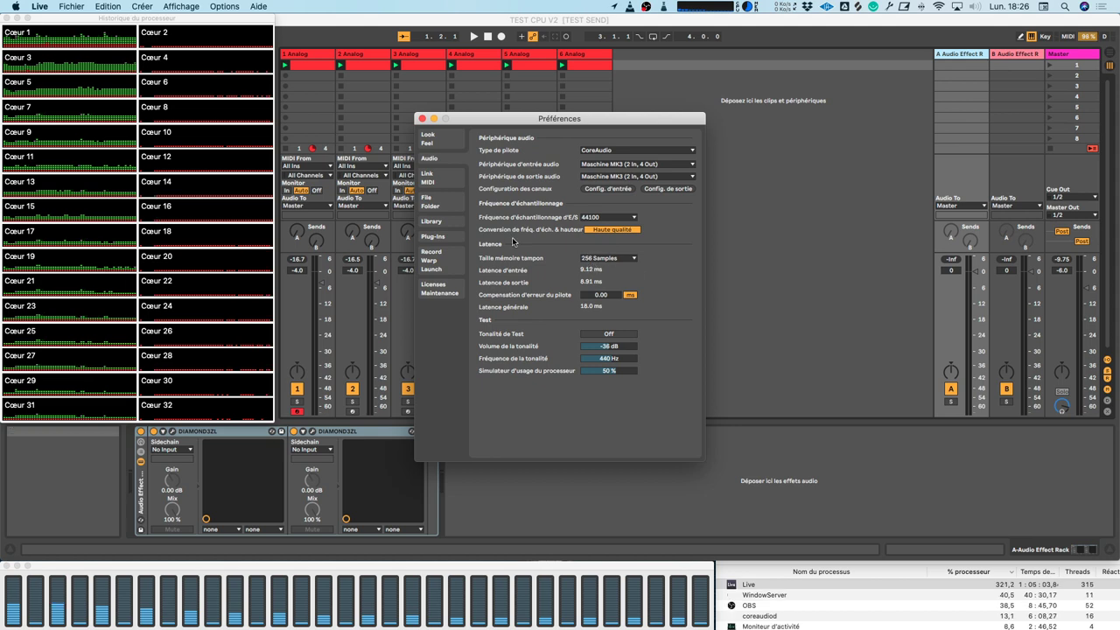
pyautogui.moveTo(604, 124); pyautogui.dragTo(660, 133)
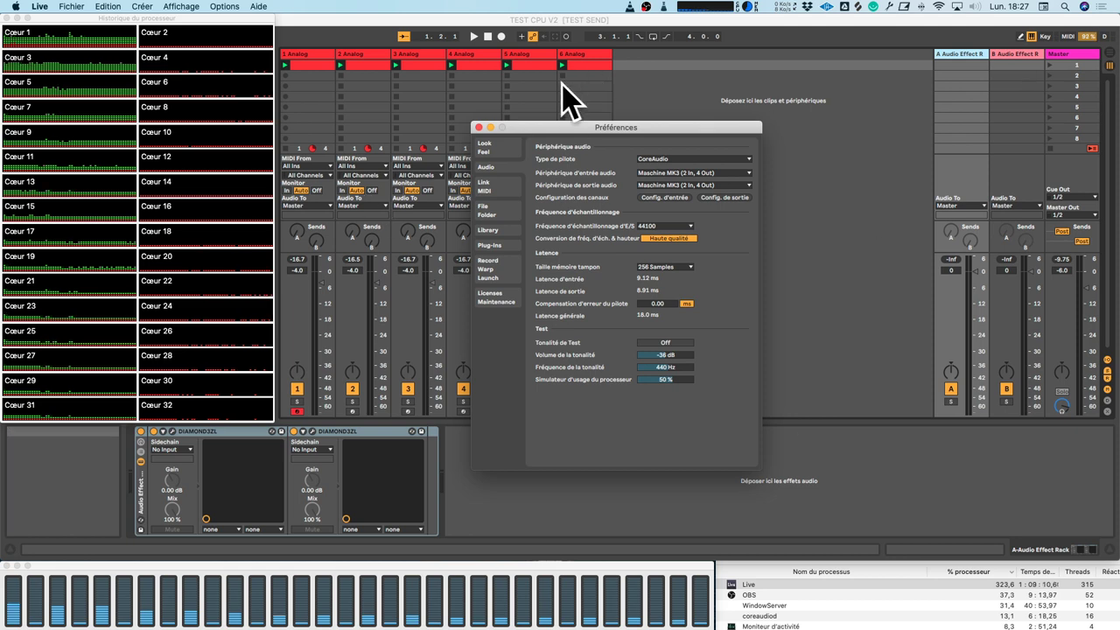
pyautogui.click(477, 129)
pyautogui.click(295, 56)
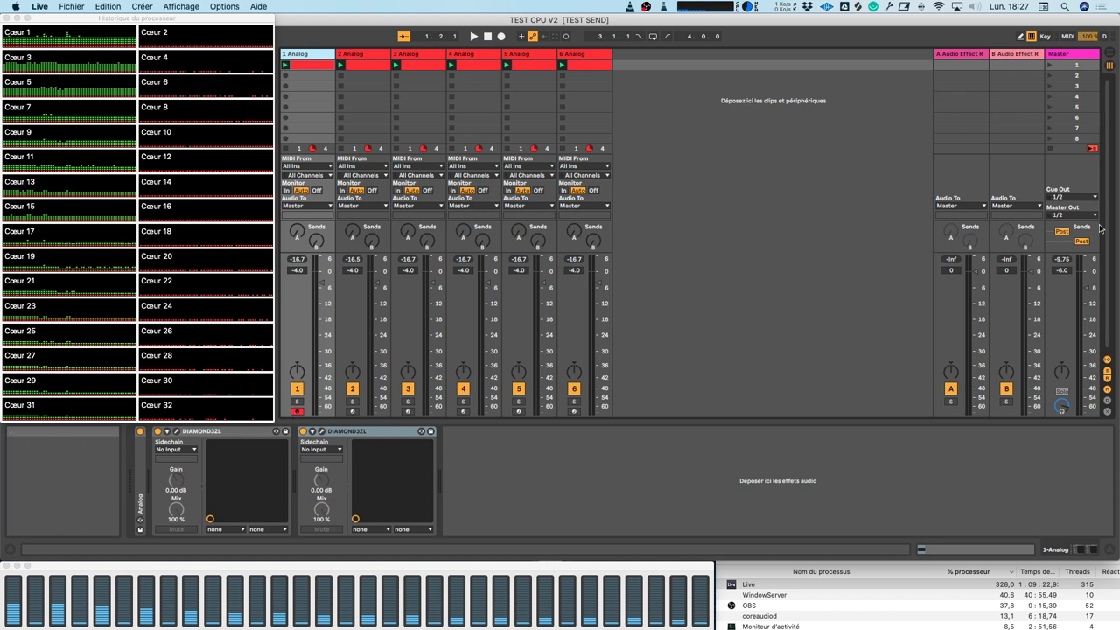
pyautogui.click(1071, 93)
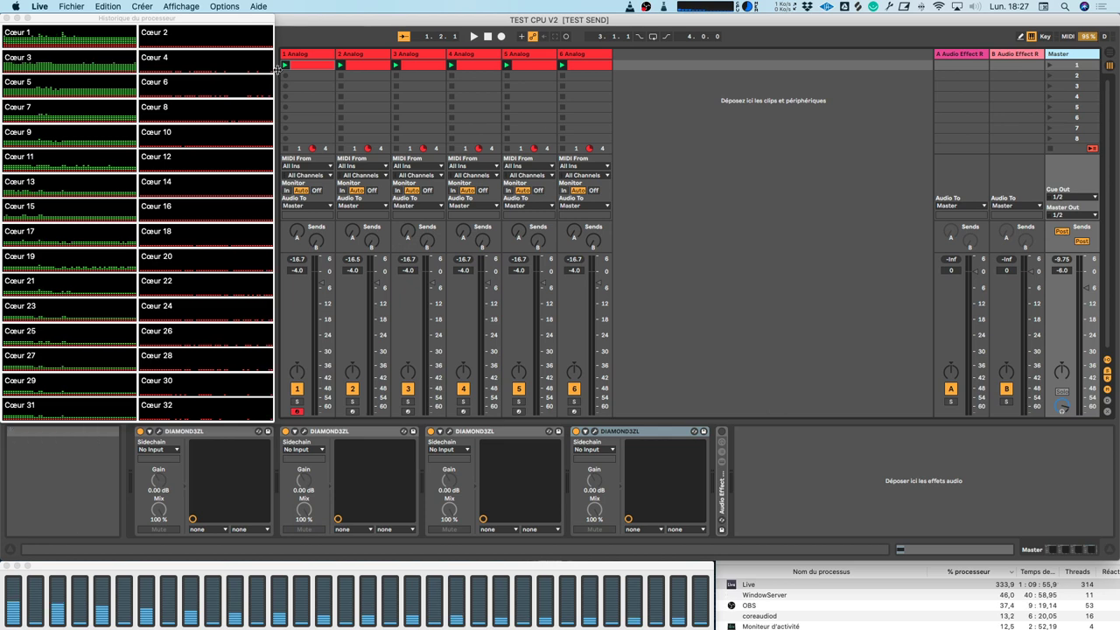
# - Delete the Analog tracks 2 to 6, leaving only the 1 Analog track
pyautogui.click(362, 54)
pyautogui.press('BackSpace')
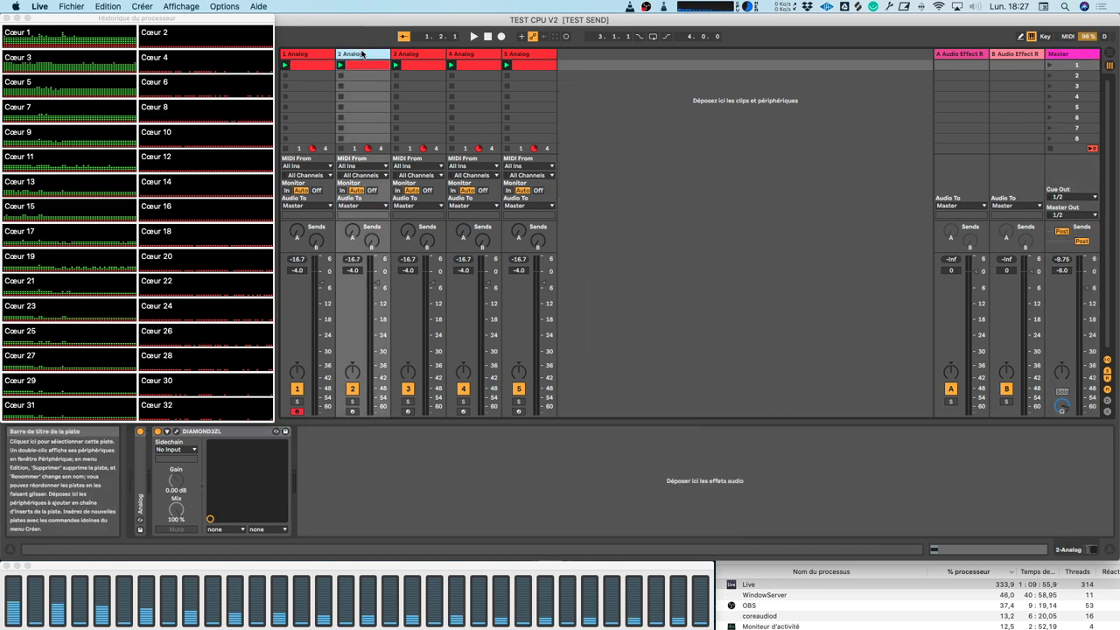
pyautogui.press('BackSpace')
pyautogui.press('BackSpace')
pyautogui.press('BackSpace')
pyautogui.press('BackSpace')
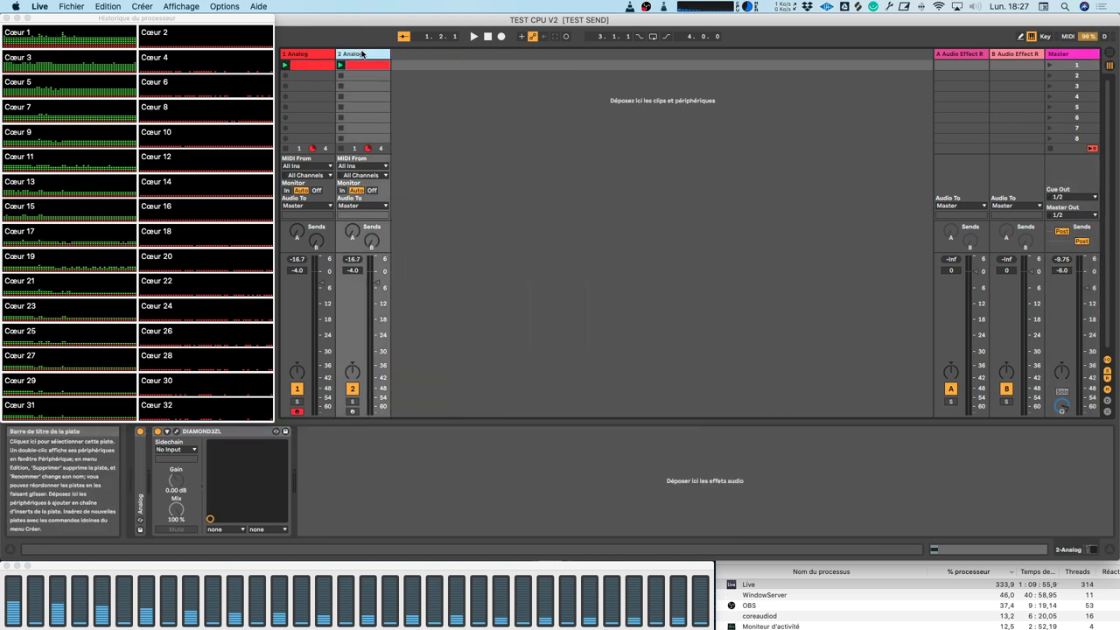
# - Deactivate both DIAMOND3ZL instances on the 1 Analog track
pyautogui.click(200, 434)
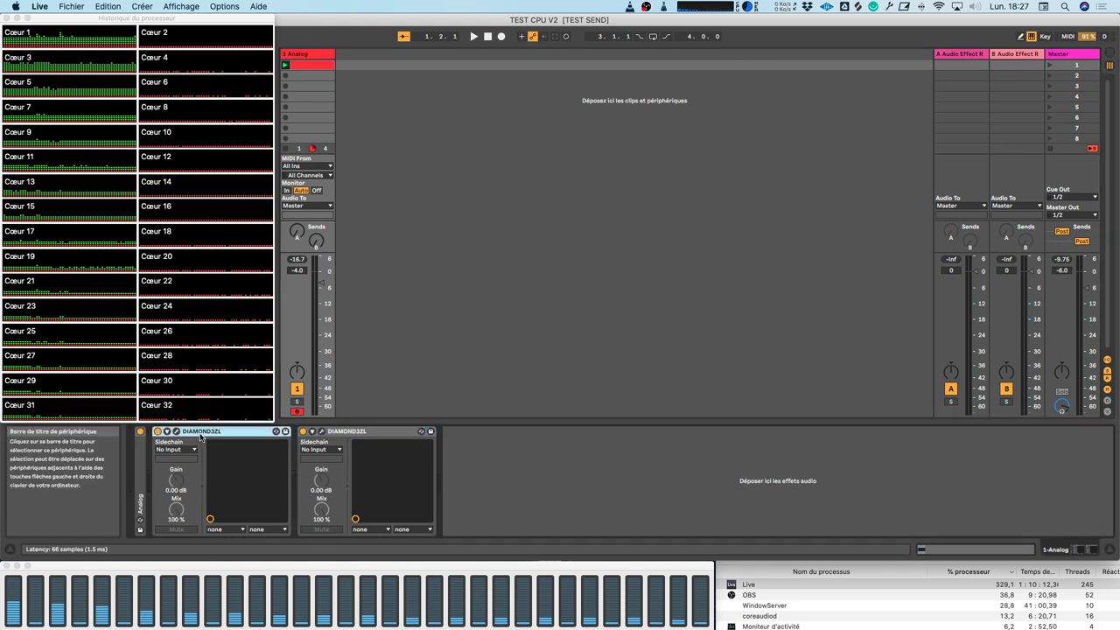
pyautogui.click(302, 432)
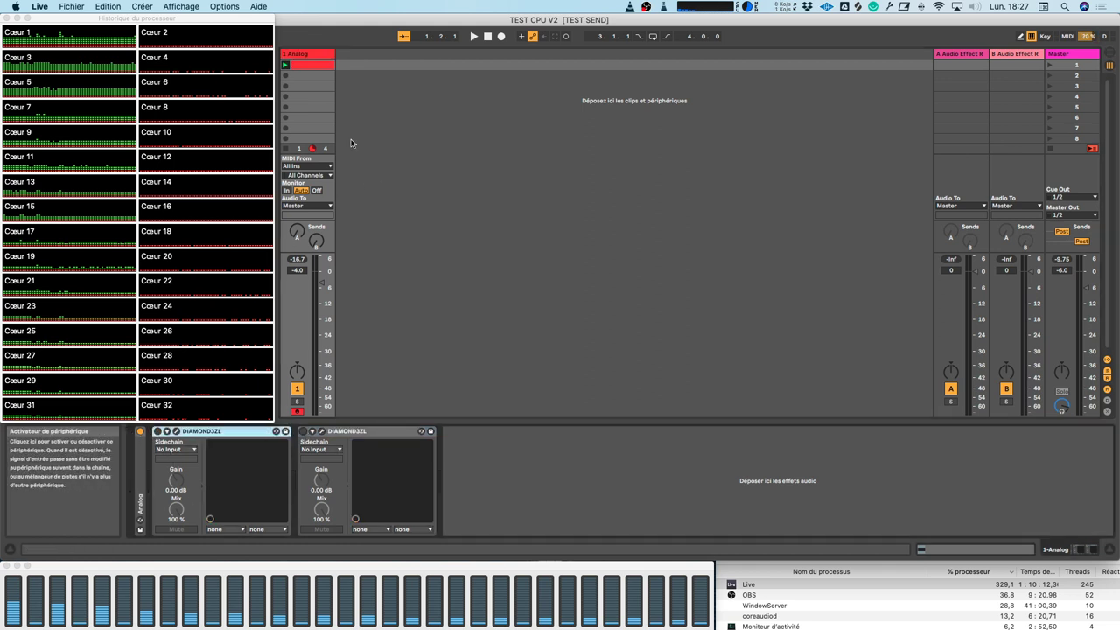
pyautogui.click(1066, 59)
# - Deactivate the Audio Effect Racks on return tracks A and B, and show the Master track's devices
pyautogui.click(951, 54)
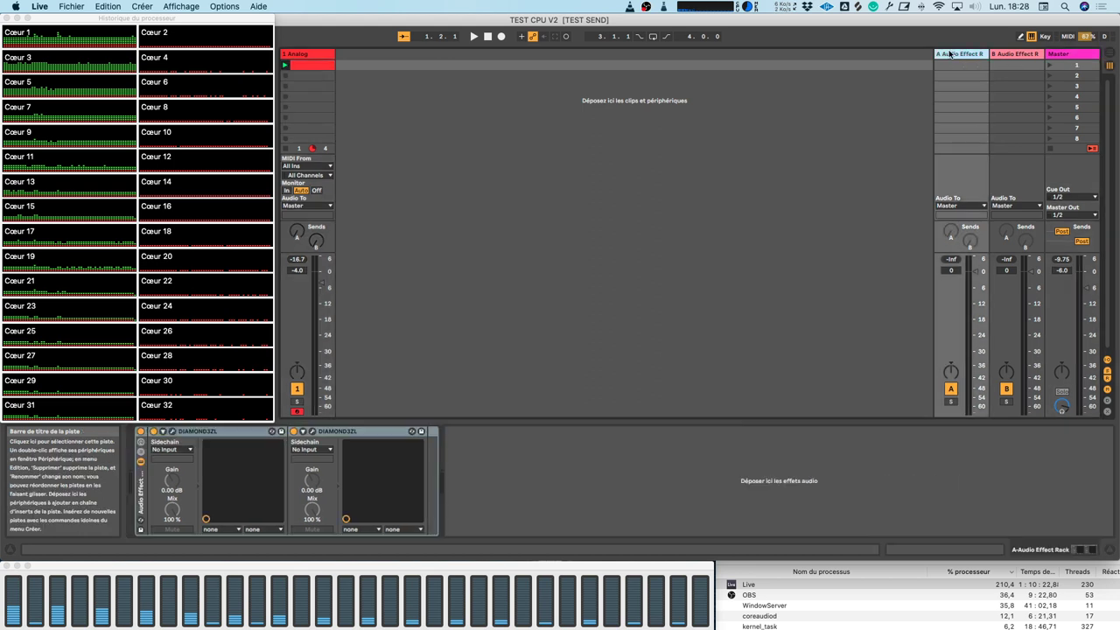
pyautogui.click(141, 432)
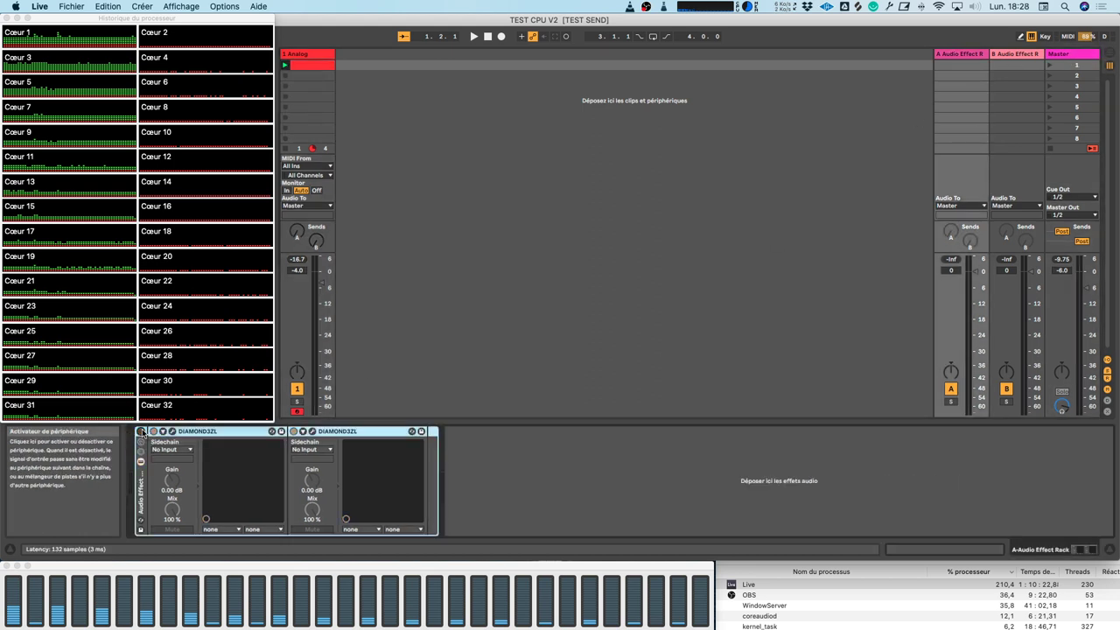
pyautogui.click(1008, 58)
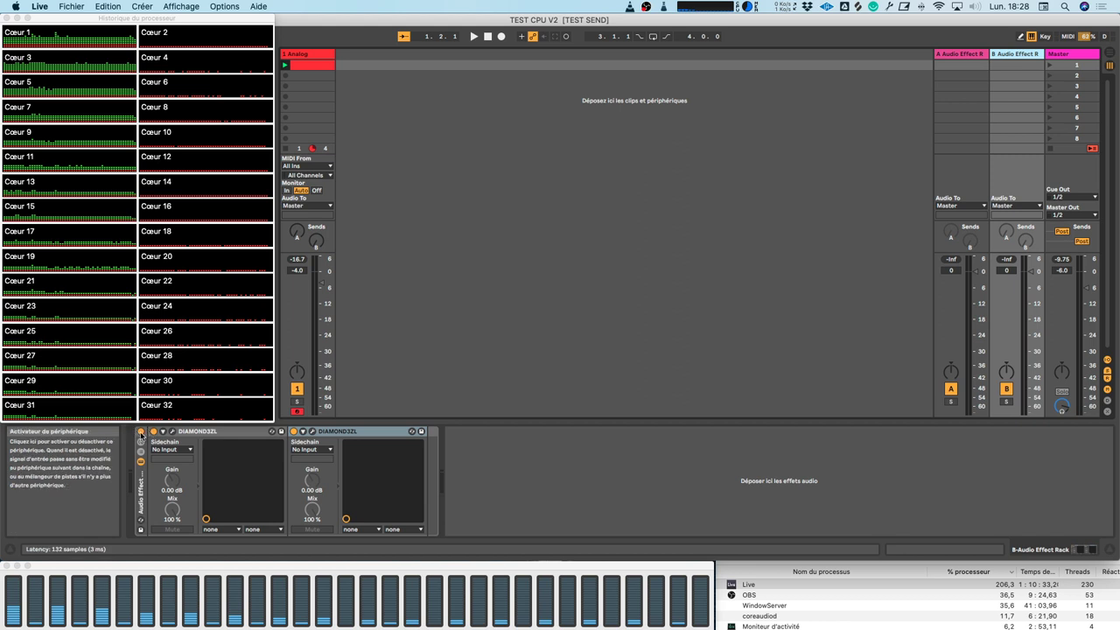
pyautogui.click(1063, 54)
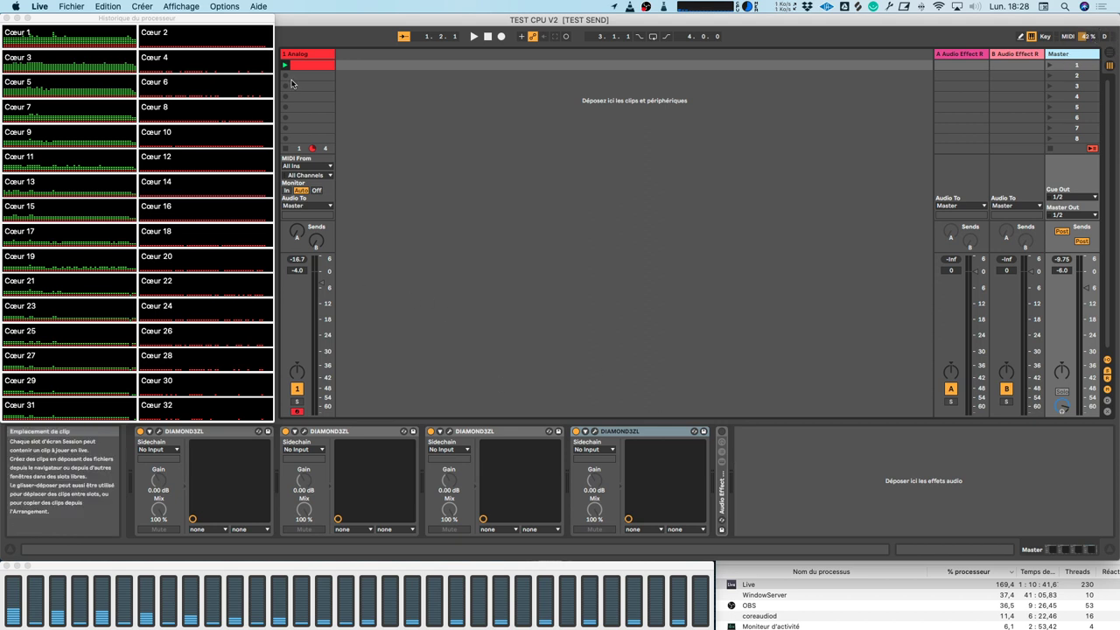
# - Play the 1 Analog clip briefly to check the processor load, and show the devices on the 1 Analog track
pyautogui.press('space')
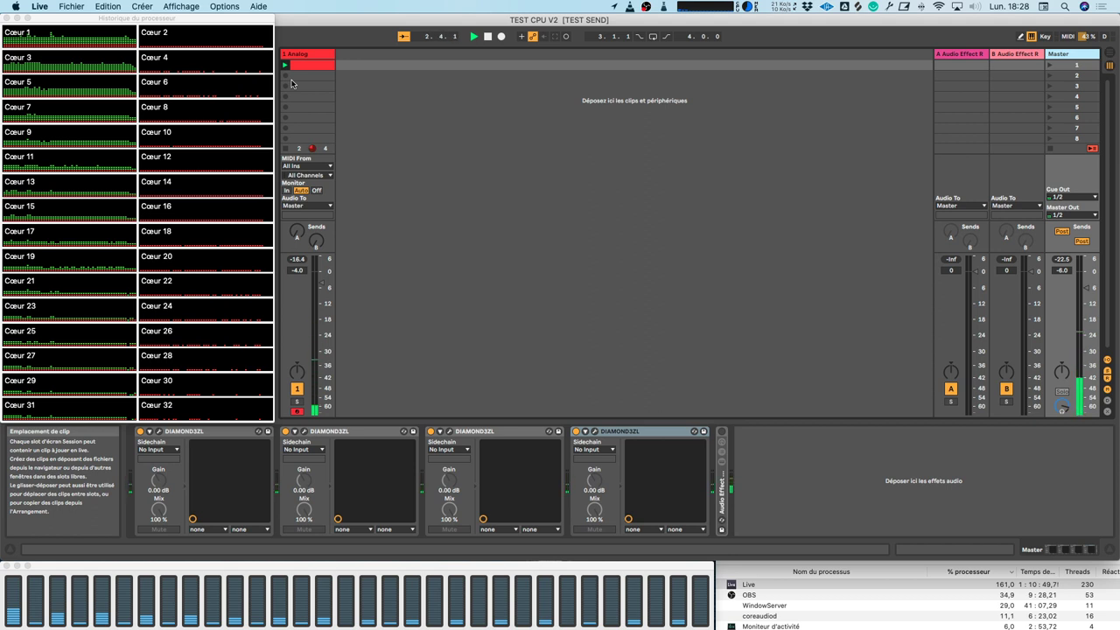
pyautogui.press('space')
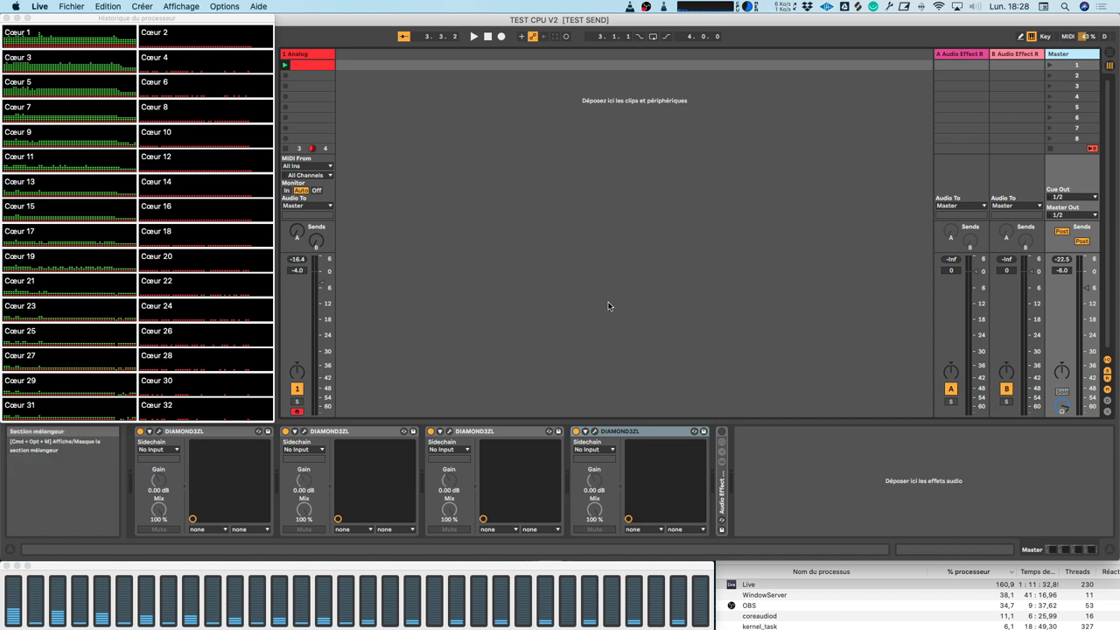
pyautogui.click(317, 54)
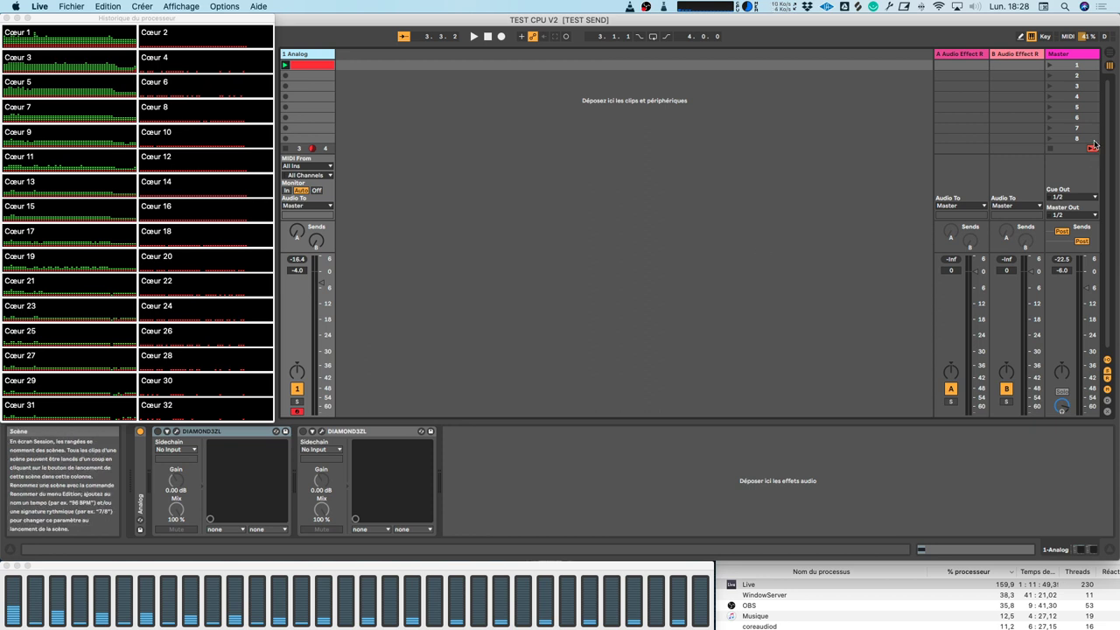
# - Deactivate all four DIAMOND3ZL instances on the Master track
pyautogui.click(1068, 58)
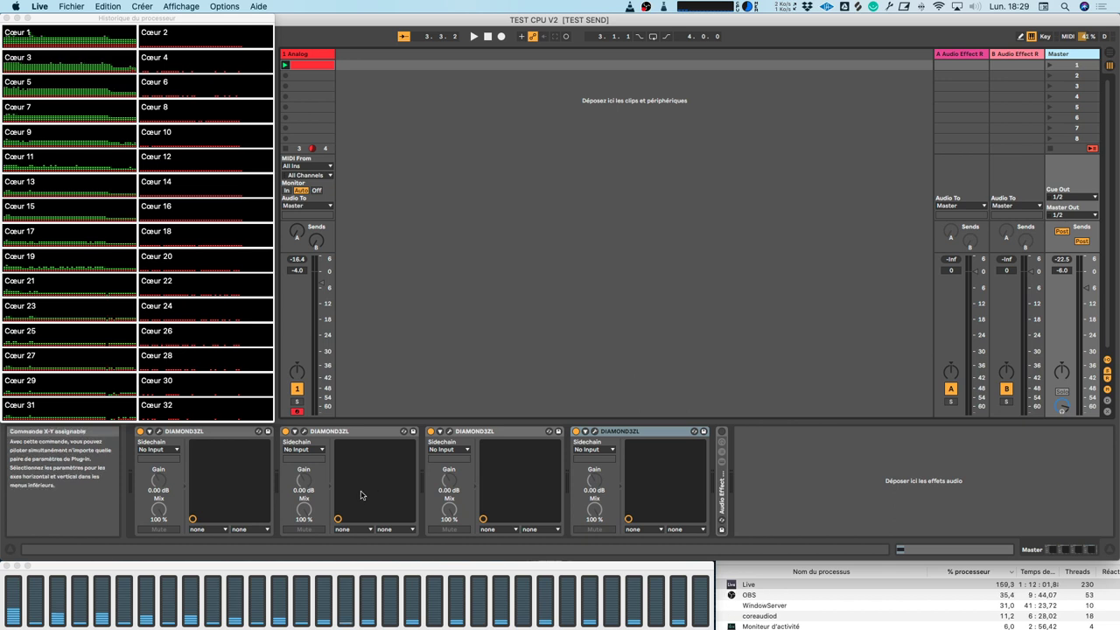
pyautogui.click(140, 431)
pyautogui.click(285, 431)
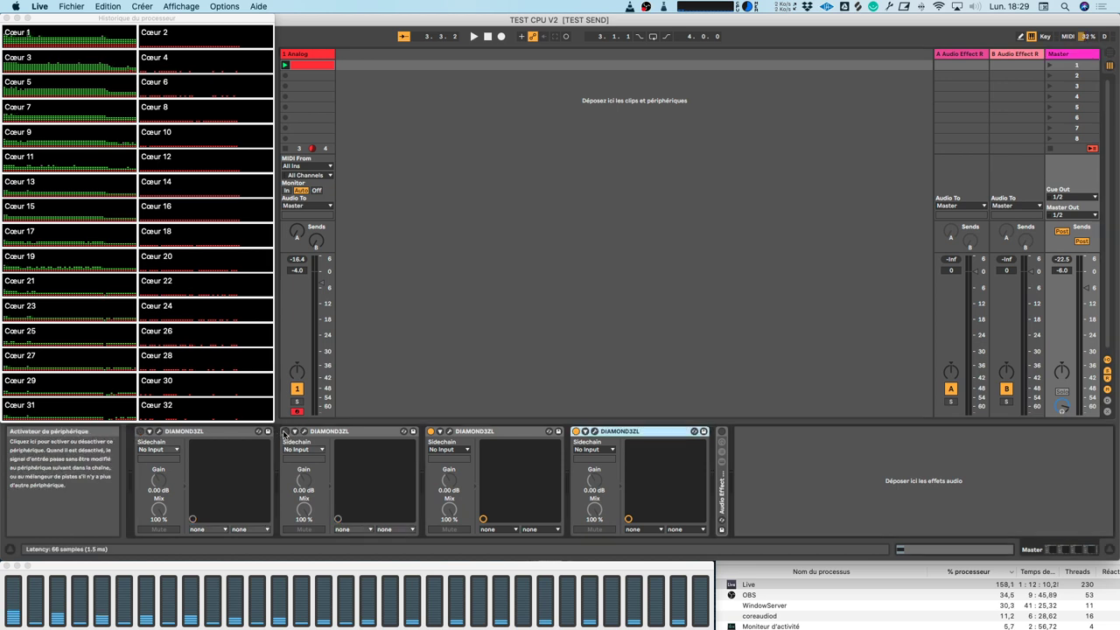
pyautogui.click(431, 431)
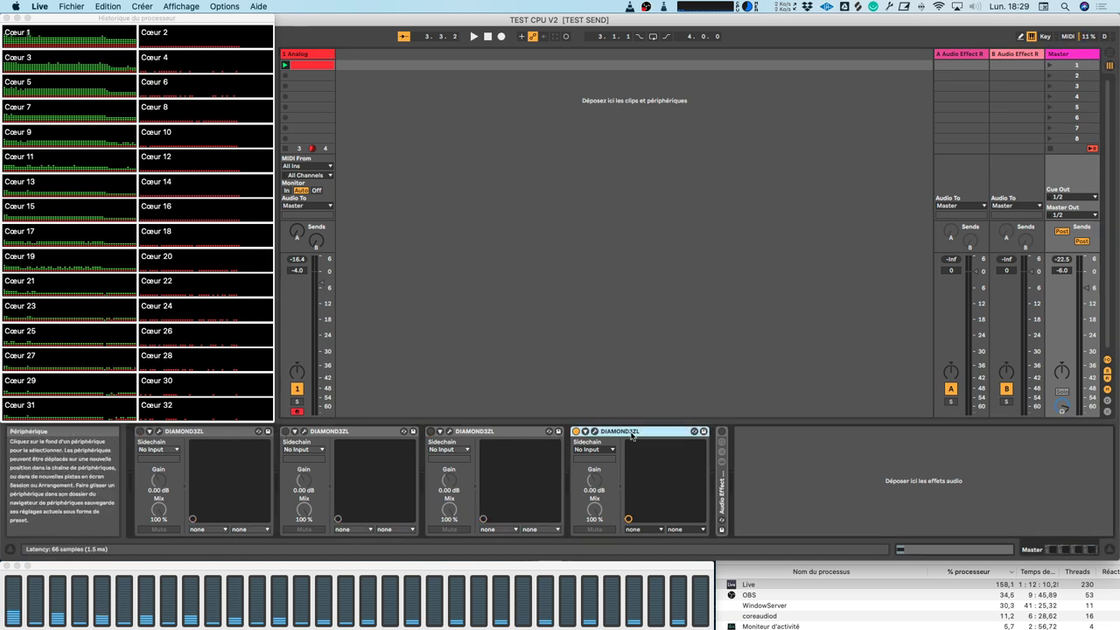
pyautogui.click(576, 431)
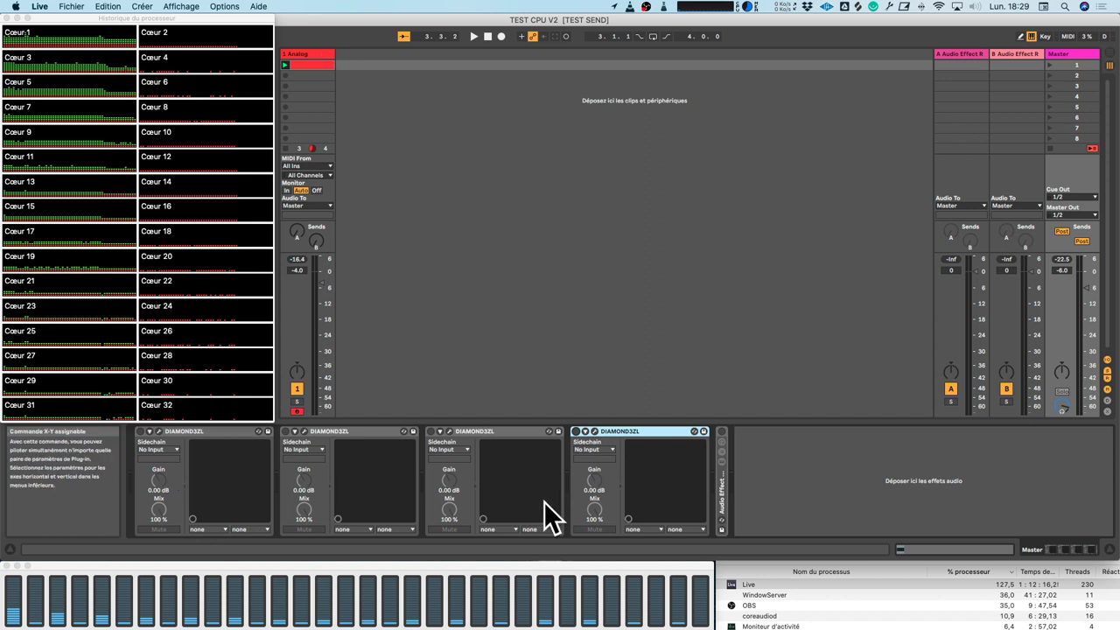
# - Play the 1 Analog clip with its first DIAMOND3ZL activated, and delete the second DIAMOND3ZL from the track
pyautogui.click(286, 64)
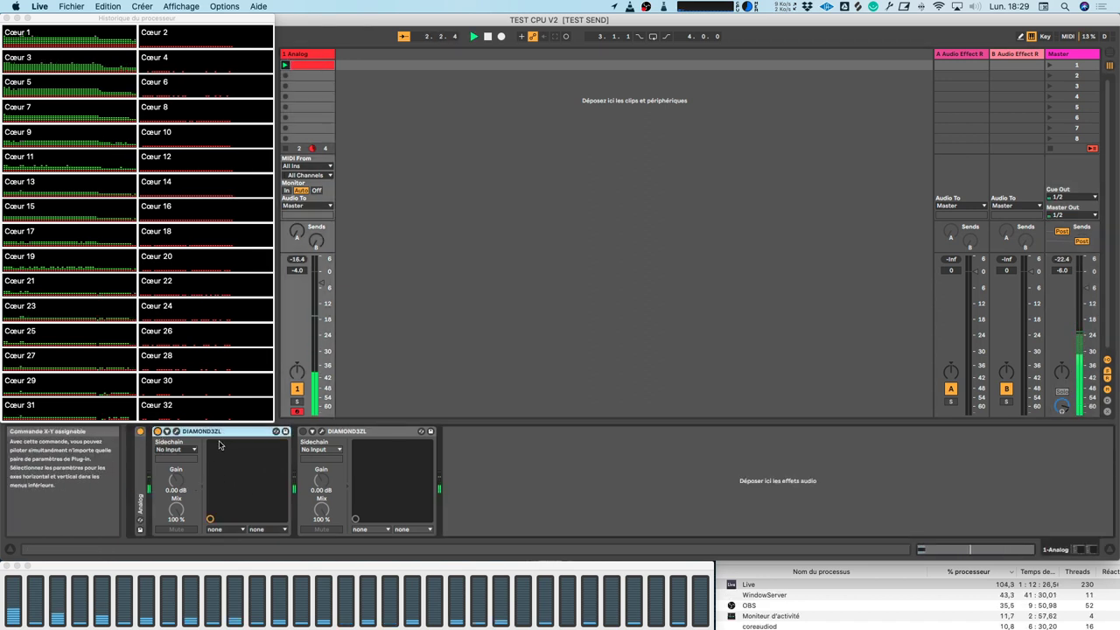
pyautogui.click(357, 432)
pyautogui.press('Delete')
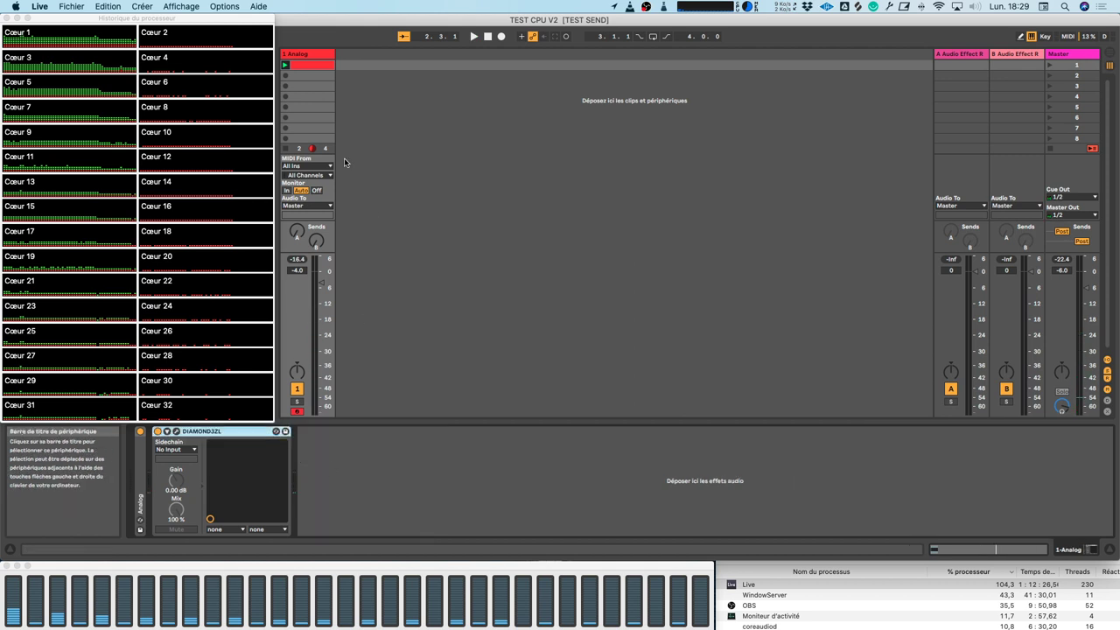
# - Duplicate the 1 Analog track to get four Analog tracks, and play scene 1 briefly to load them all
pyautogui.click(295, 54)
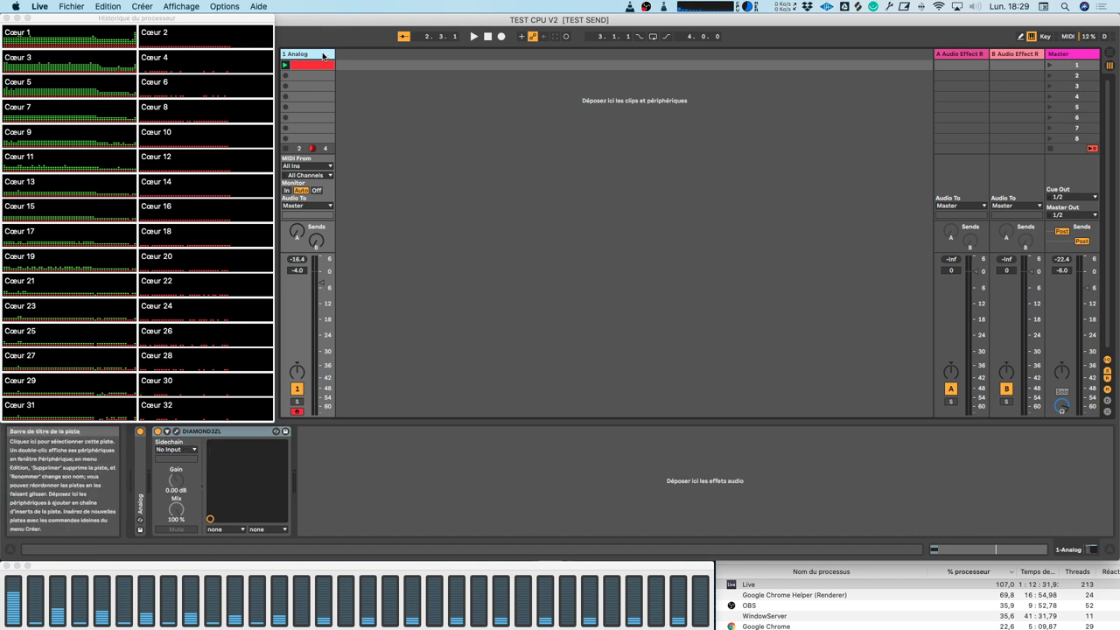
pyautogui.press('super+d')
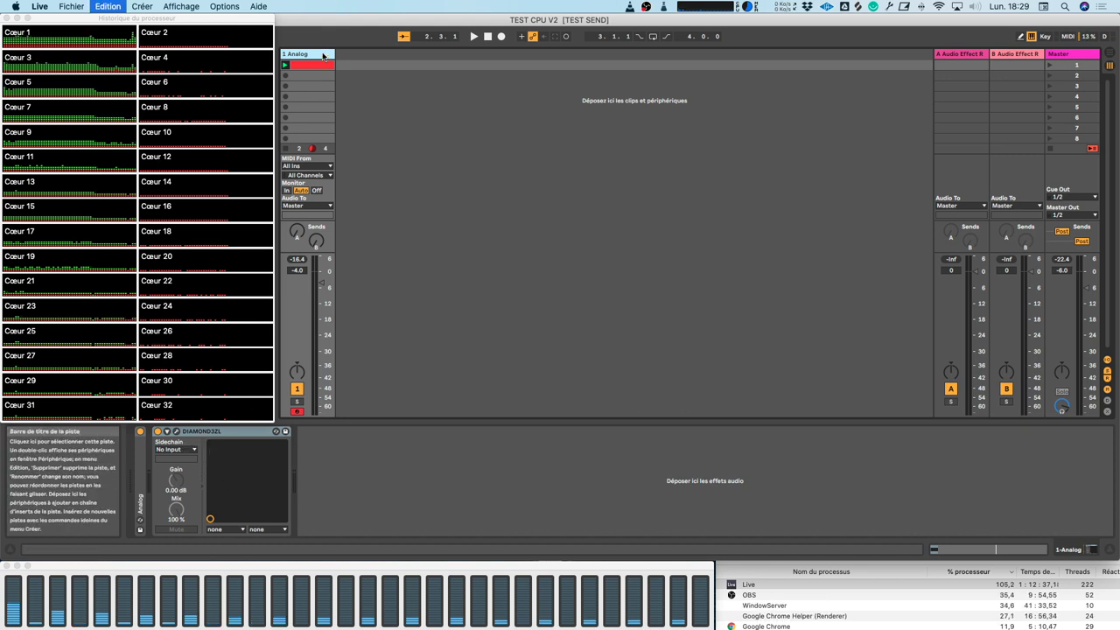
pyautogui.press('super+d')
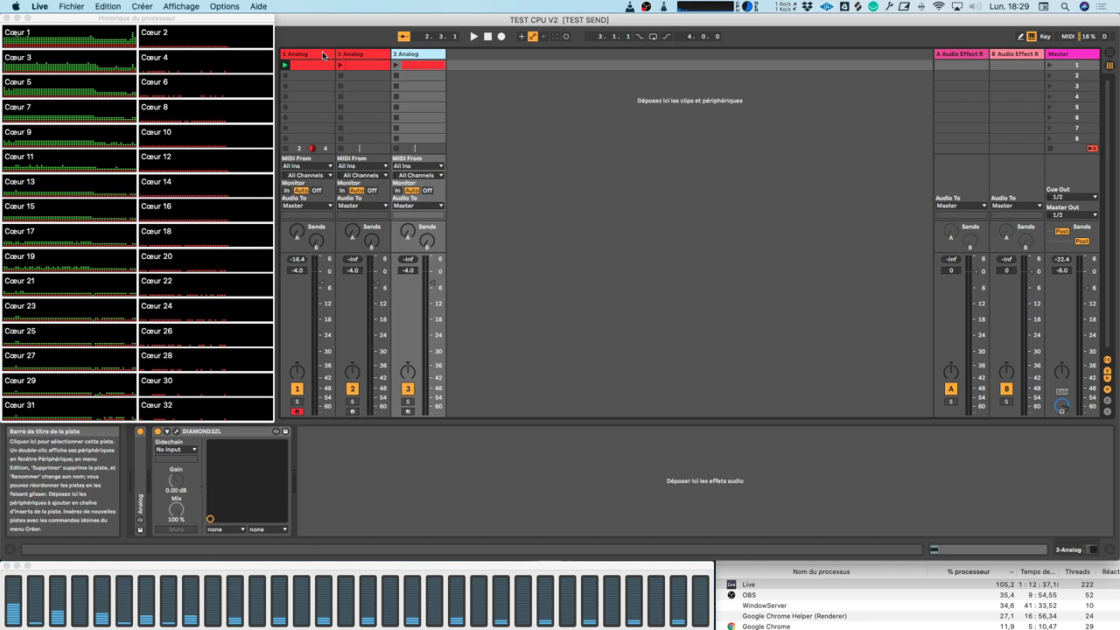
pyautogui.press('super+d')
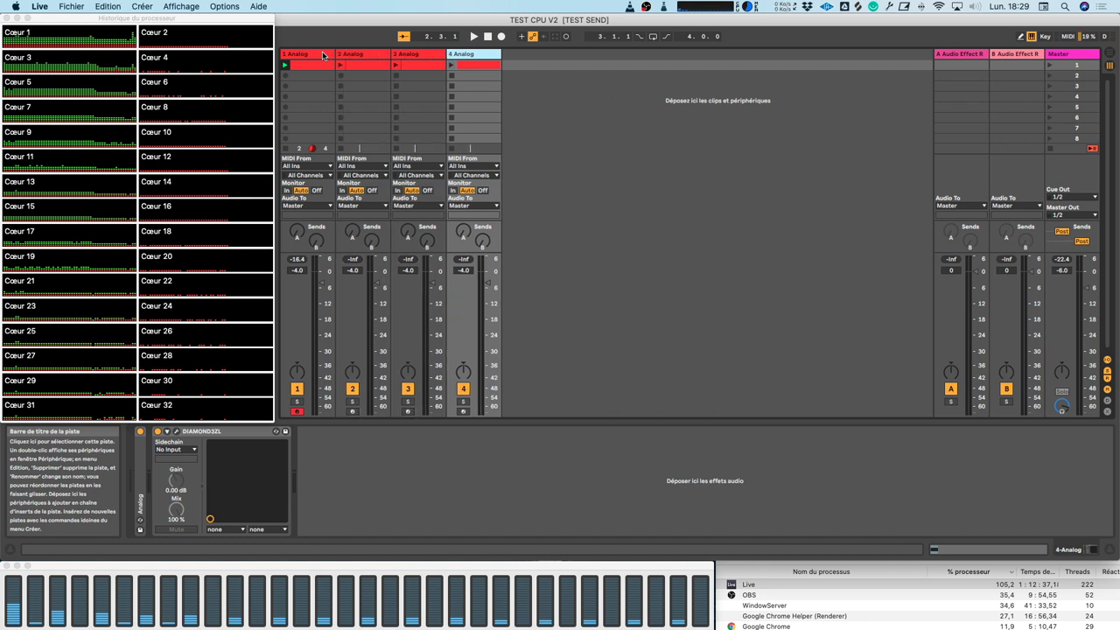
pyautogui.click(1051, 64)
pyautogui.press('space')
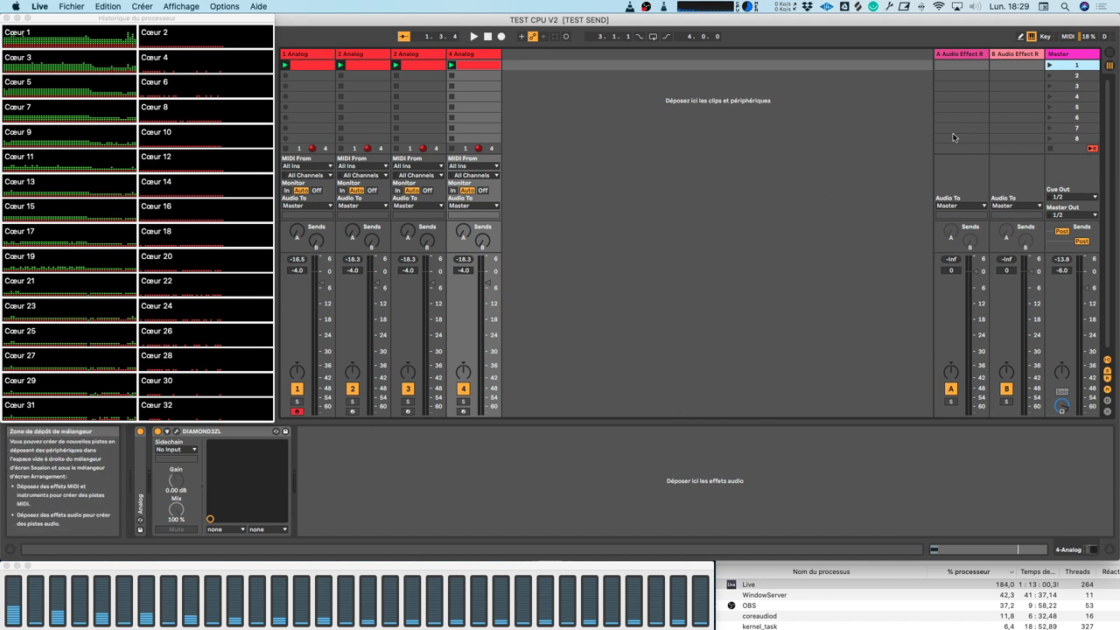
# - Examine the devices on each of the four Analog tracks and on the Master track against the CPU load meter
pyautogui.click(322, 55)
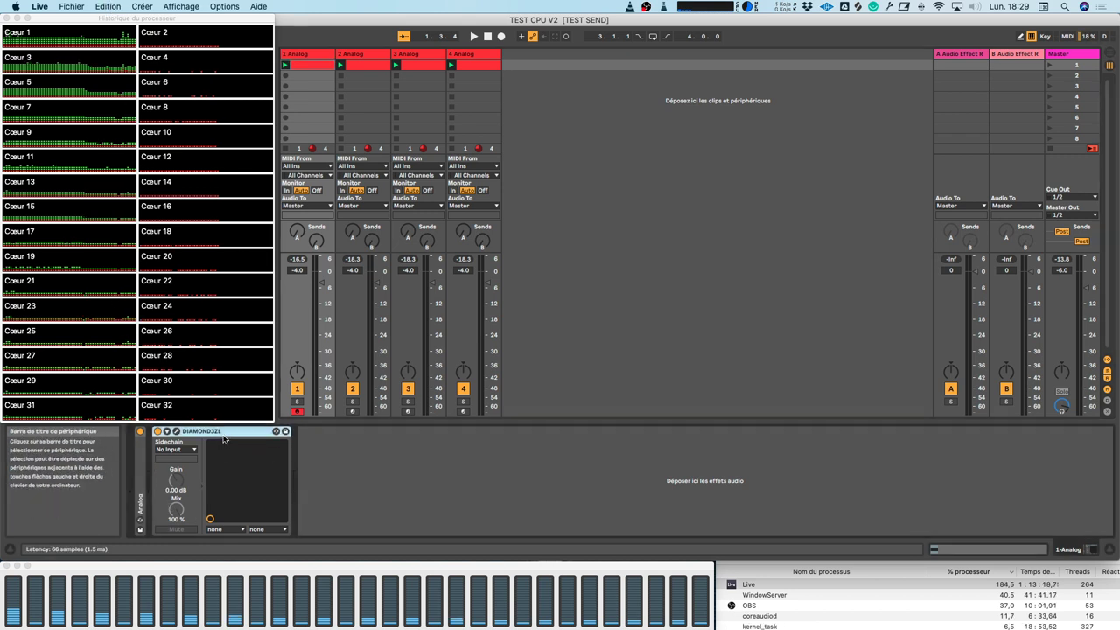
pyautogui.click(352, 54)
pyautogui.click(416, 55)
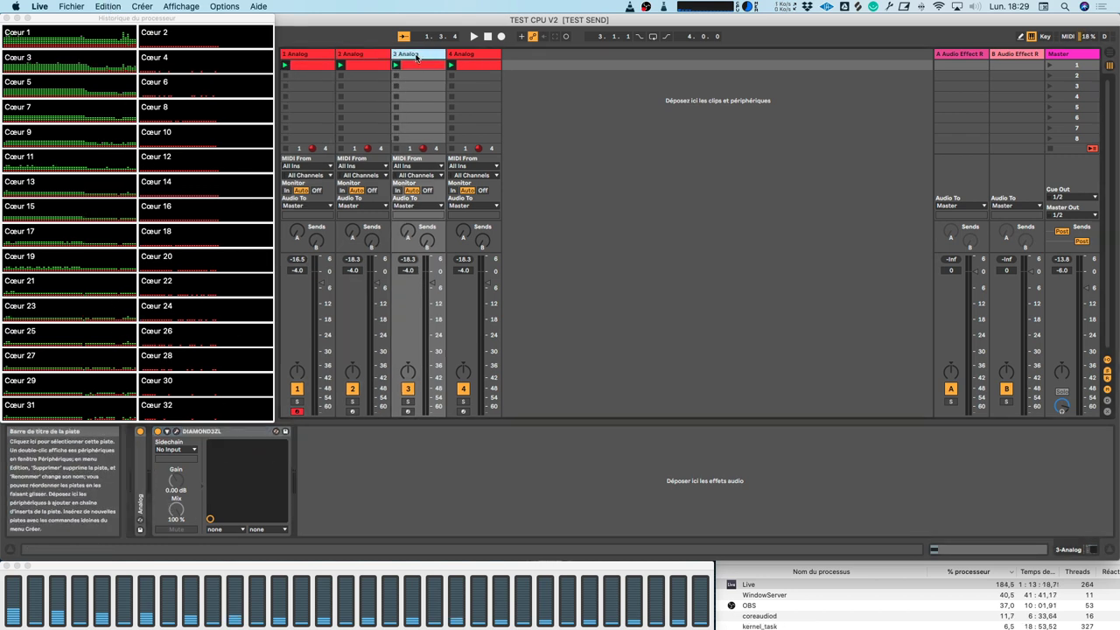
pyautogui.click(457, 56)
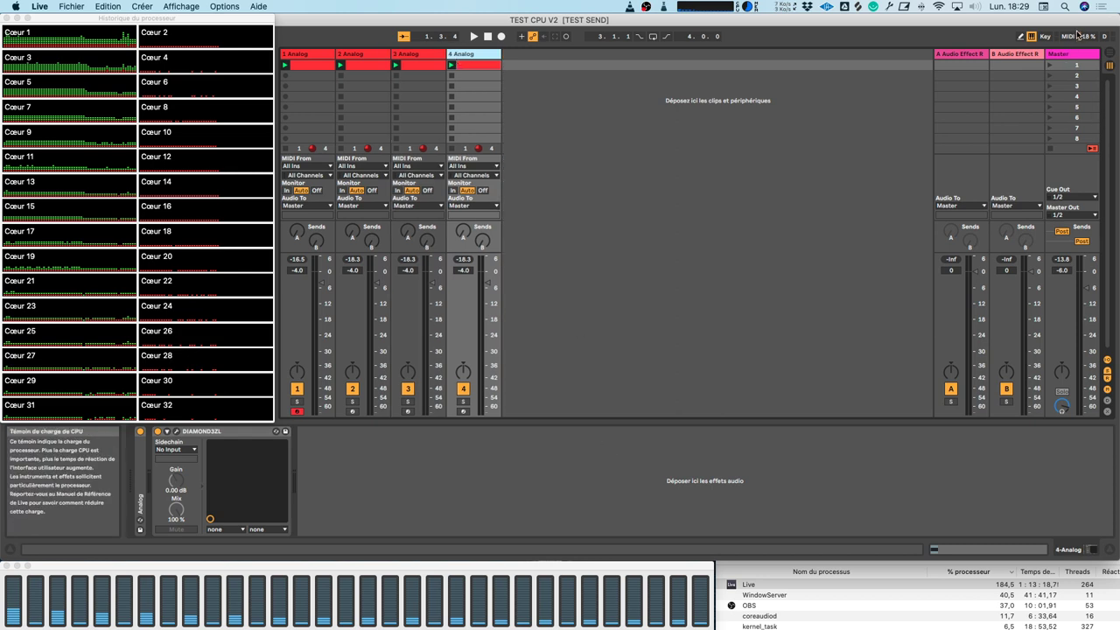
pyautogui.click(1061, 55)
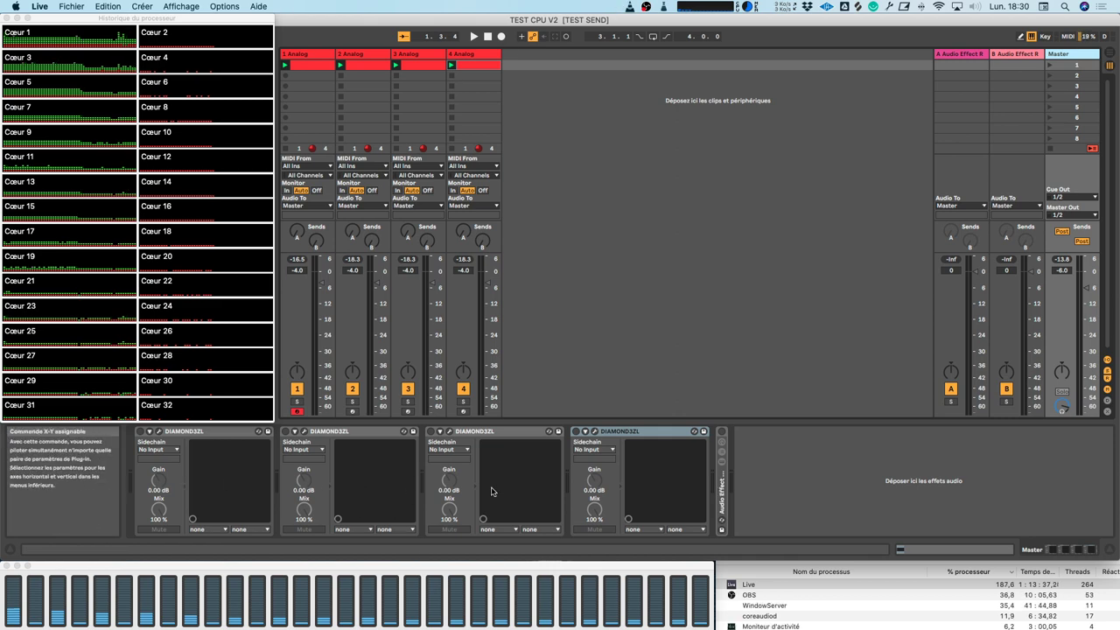
pyautogui.click(325, 56)
pyautogui.click(369, 56)
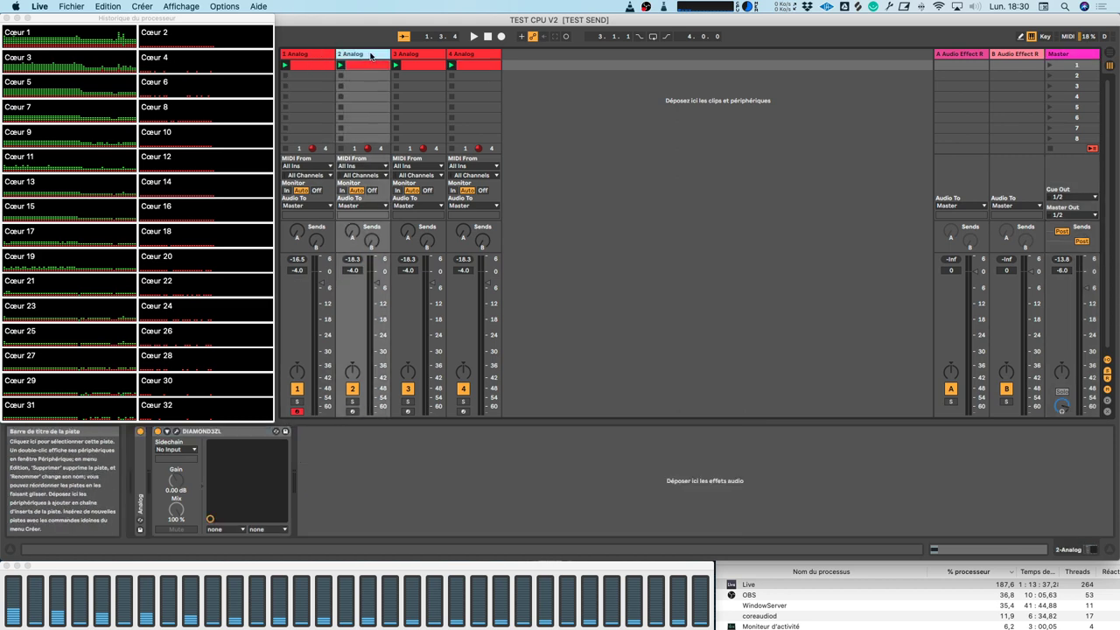
pyautogui.click(410, 56)
pyautogui.click(459, 56)
pyautogui.click(434, 58)
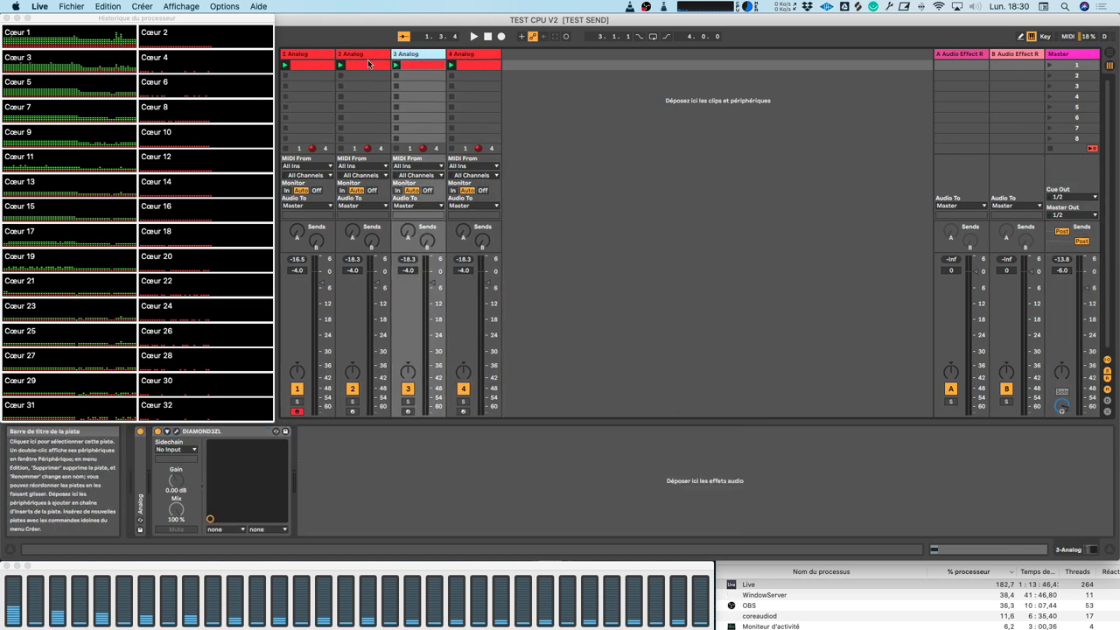
pyautogui.click(369, 61)
pyautogui.click(303, 55)
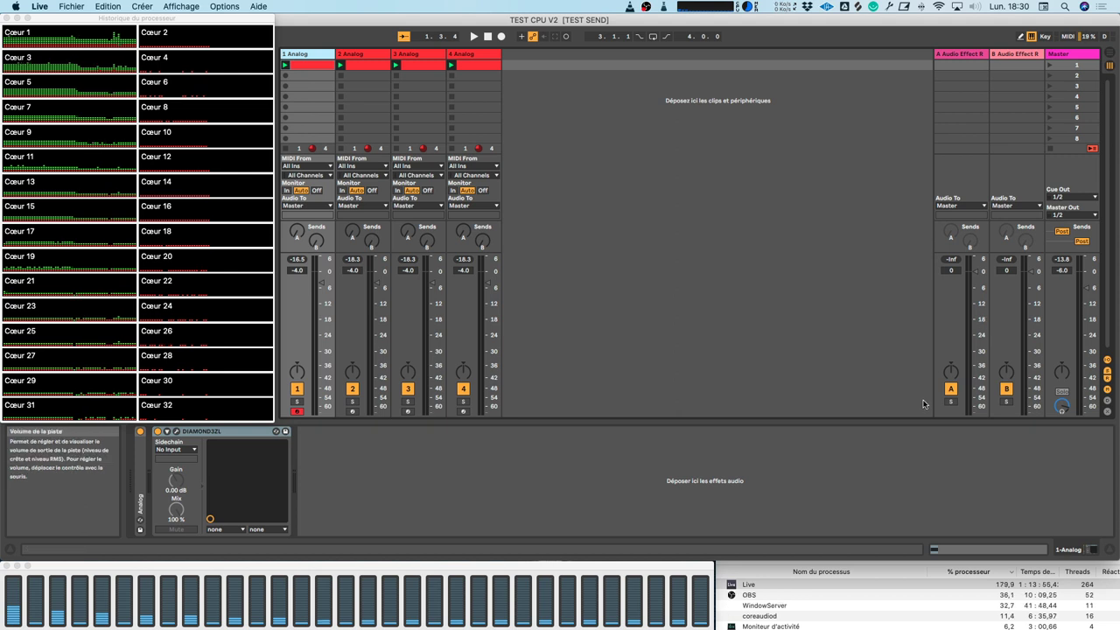
# - Activate the first two DIAMOND3ZL instances on the Master track
pyautogui.click(1065, 50)
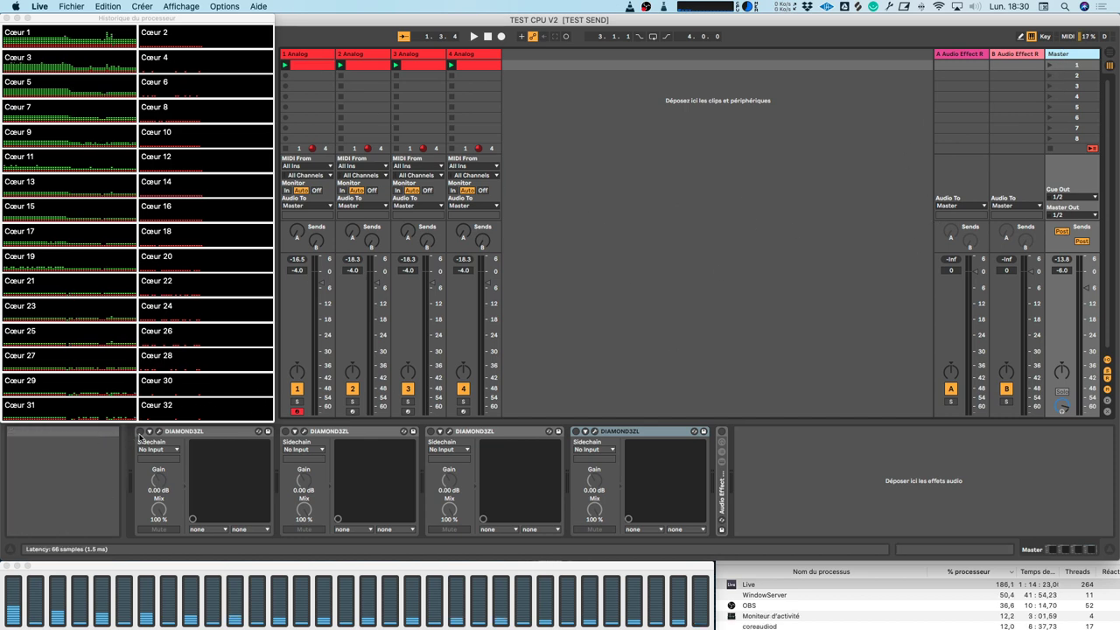
pyautogui.click(284, 431)
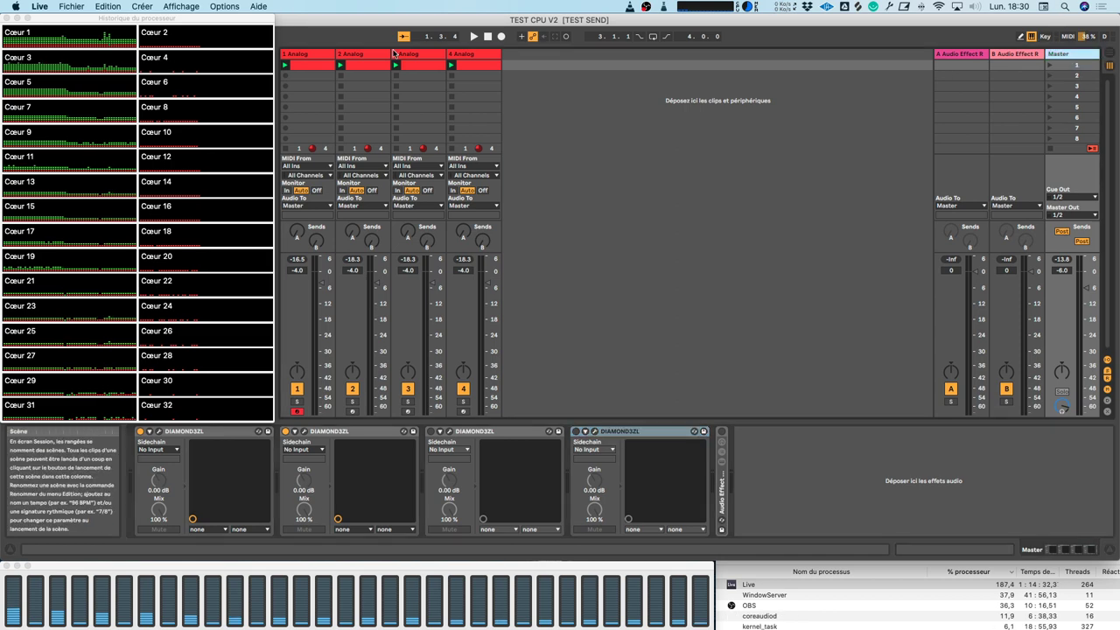
# - Duplicate the DIAMOND3ZL on the 1 Analog track until the track holds six instances
pyautogui.click(313, 54)
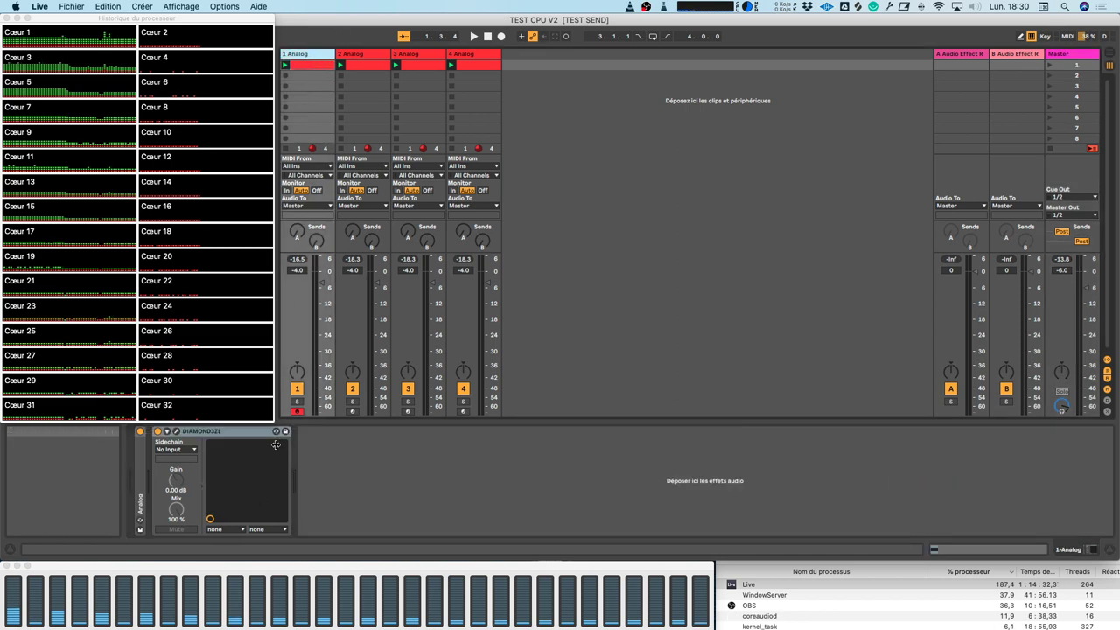
pyautogui.click(211, 432)
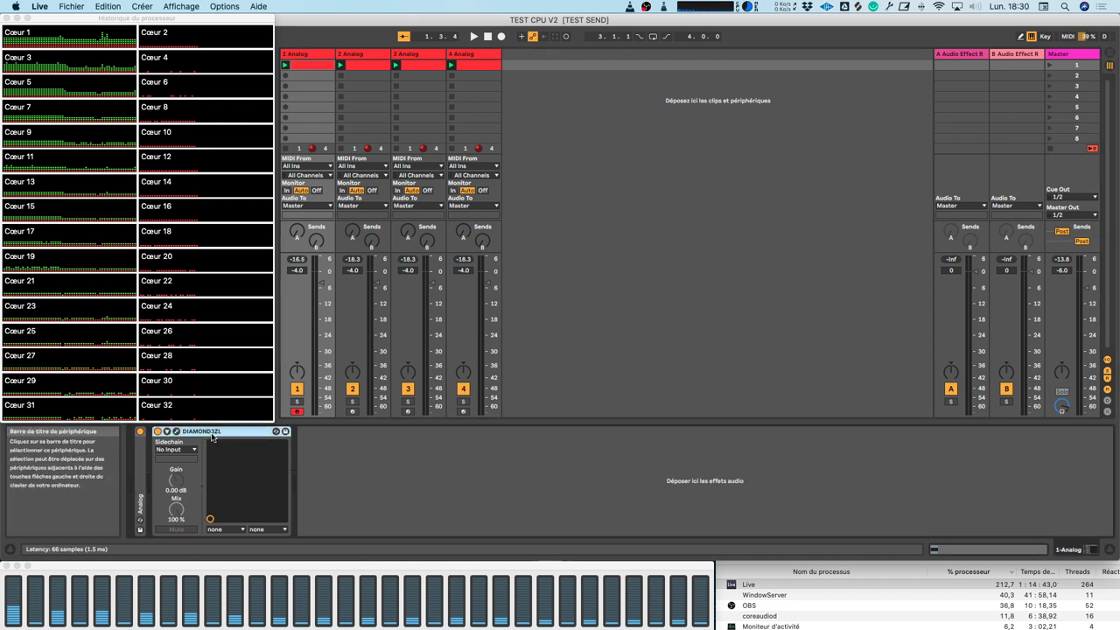
pyautogui.press('super+d')
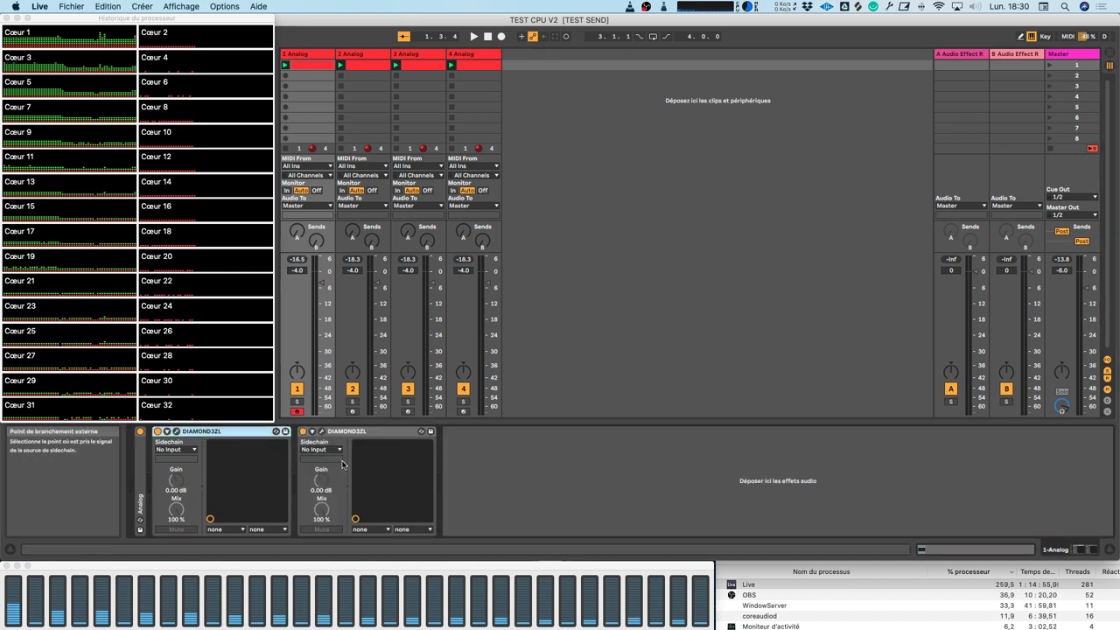
pyautogui.click(362, 433)
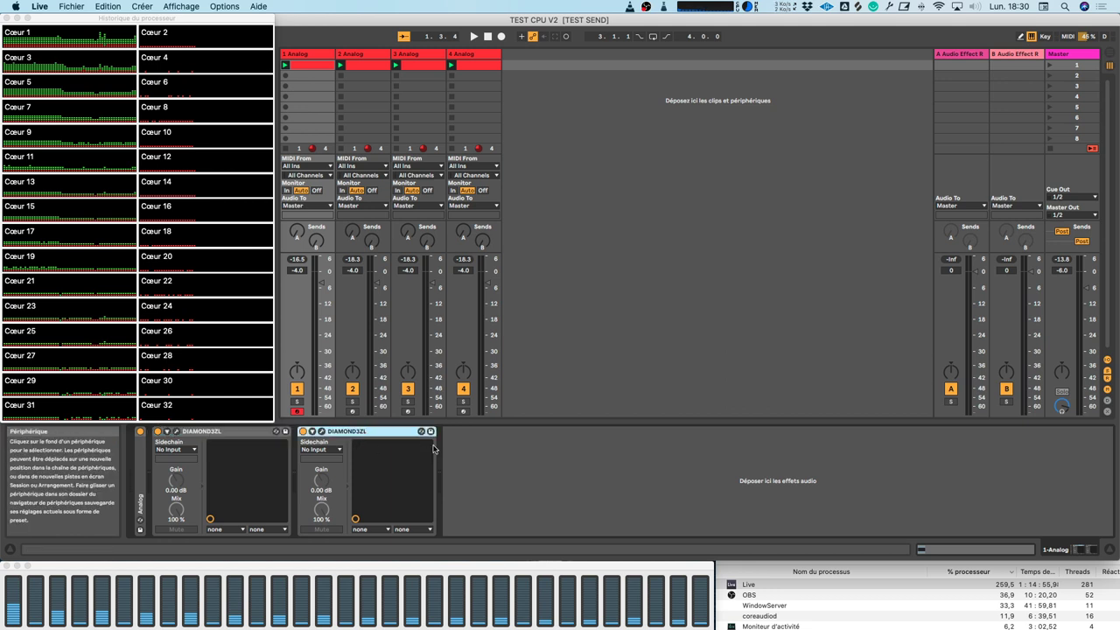
pyautogui.press('super+d')
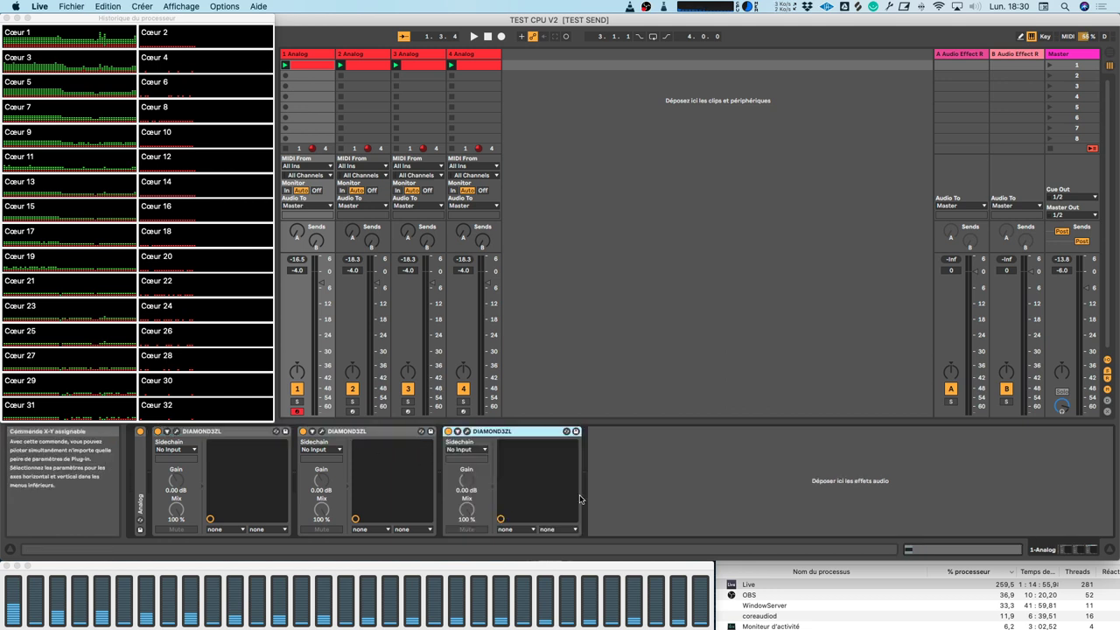
pyautogui.press('super+d')
pyautogui.press('super+d')
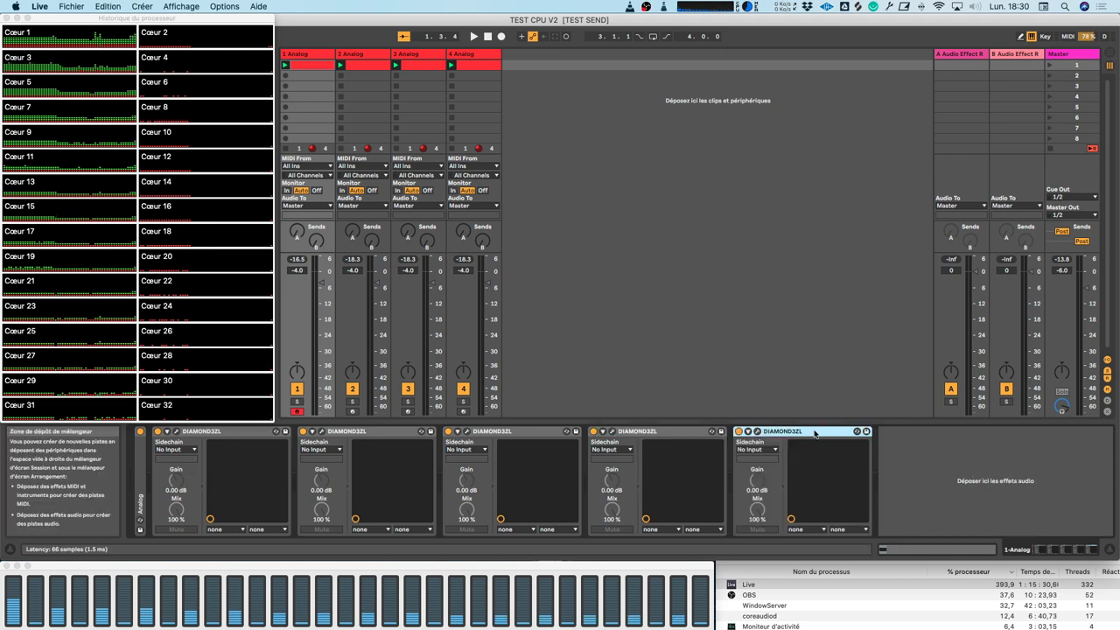
pyautogui.press('super+d')
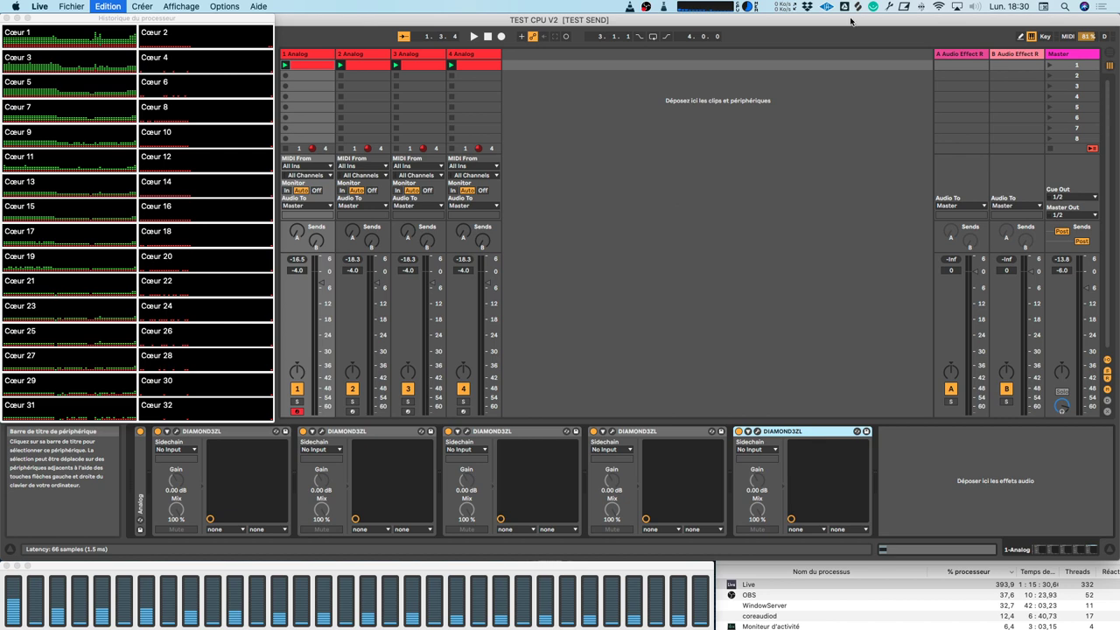
# - Play the four Analog clips briefly, and compare the devices on the Master, 1 Analog and return A tracks with the CPU load
pyautogui.press('space')
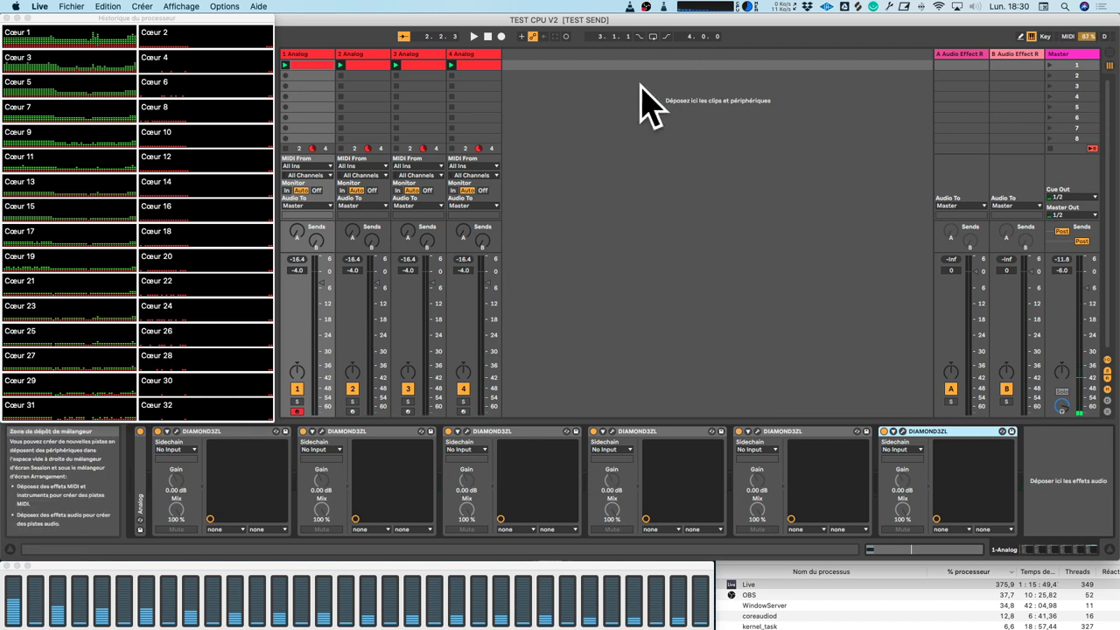
pyautogui.click(1080, 59)
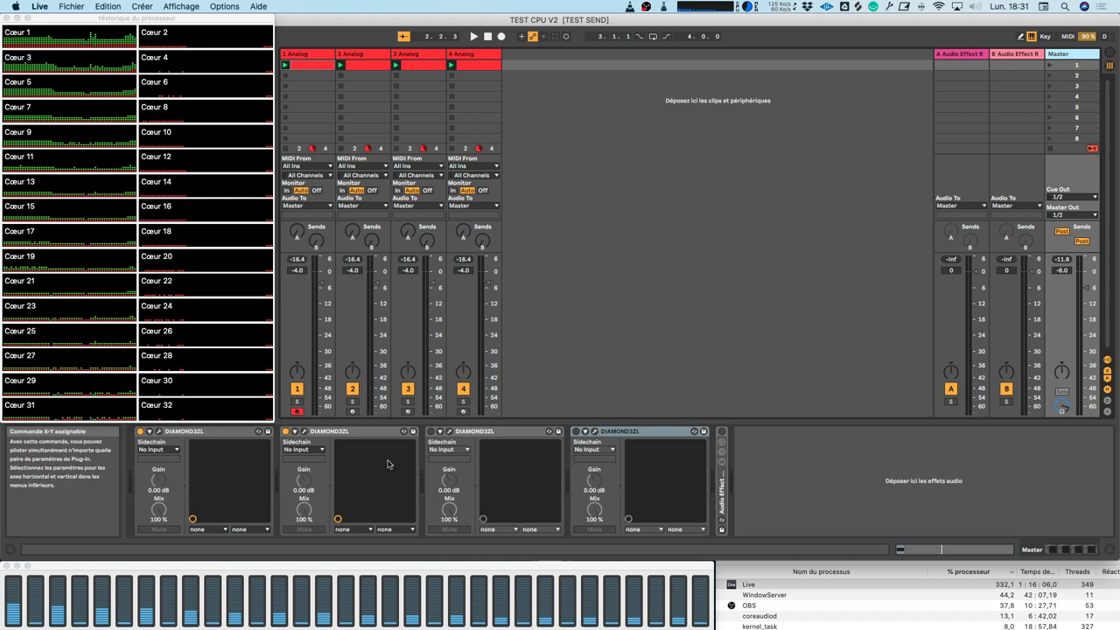
pyautogui.click(302, 55)
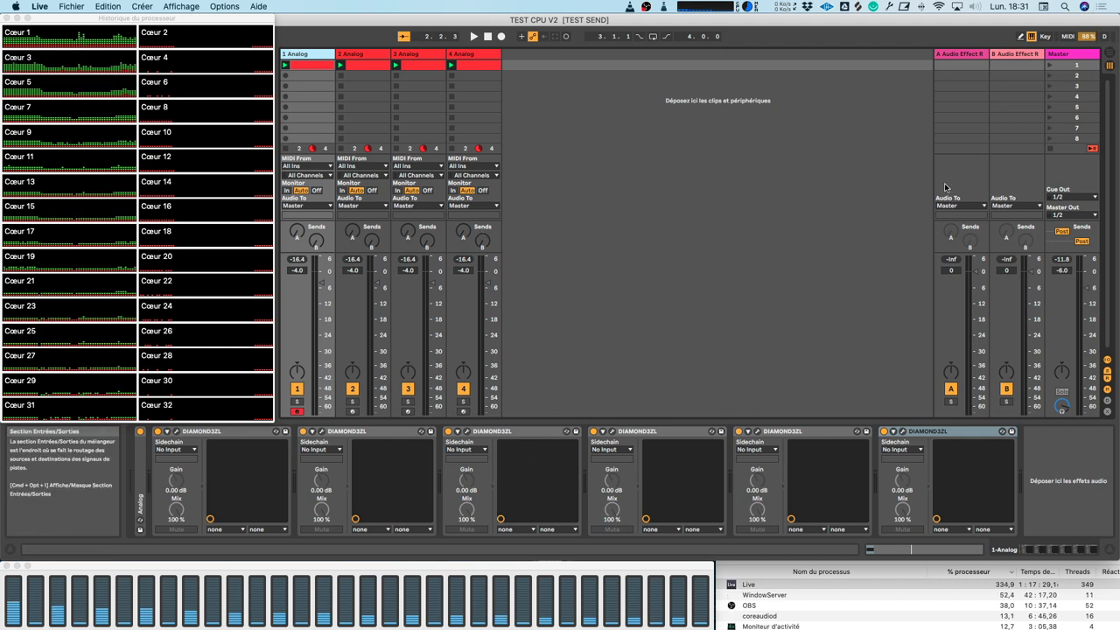
pyautogui.click(946, 56)
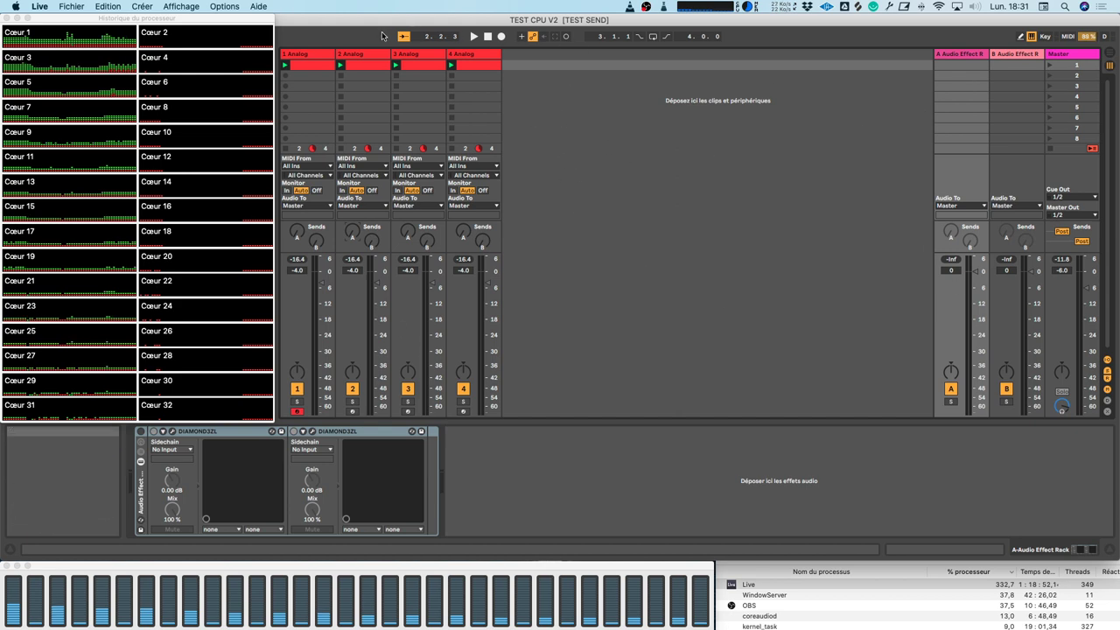
pyautogui.click(1066, 61)
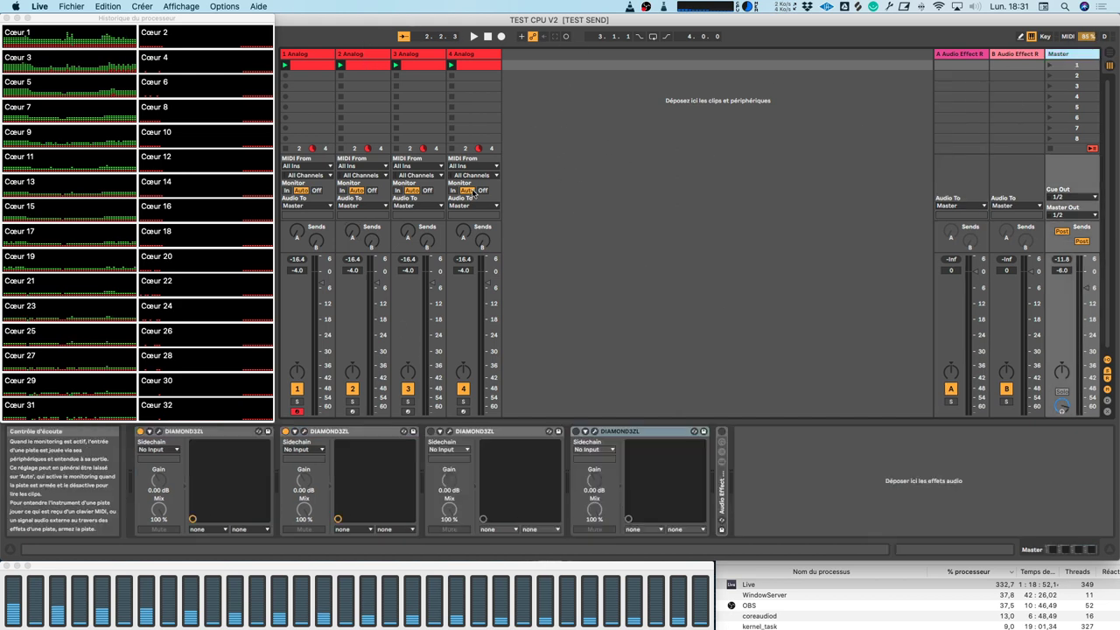
# - Check the devices on the four Analog tracks, and delete all but the first DIAMOND3ZL on the 1 Analog track
pyautogui.click(303, 55)
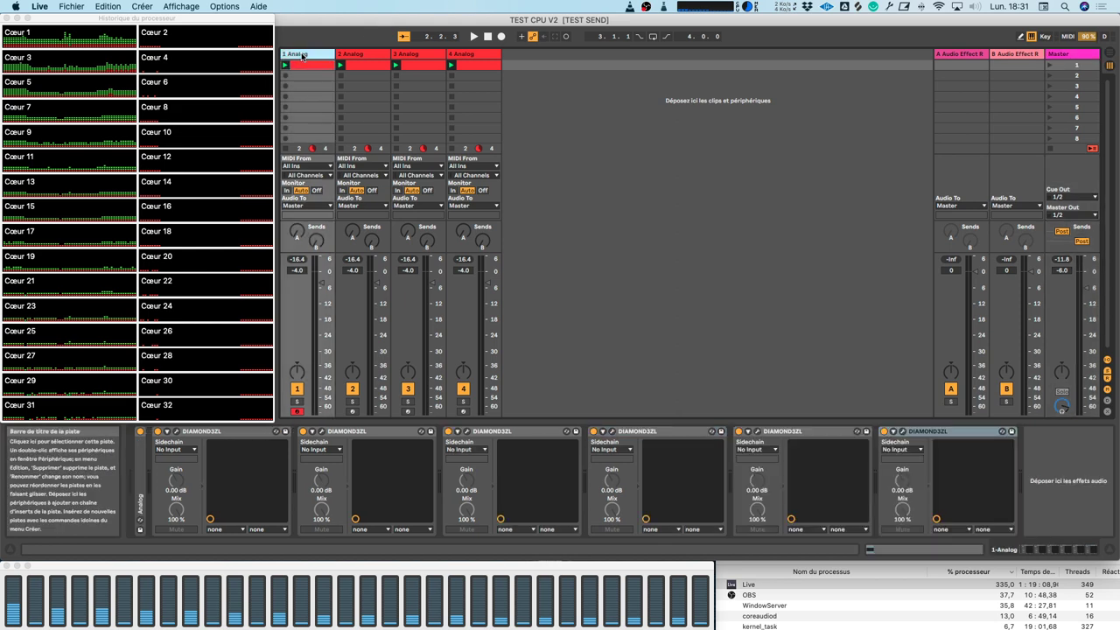
pyautogui.click(358, 53)
pyautogui.click(415, 54)
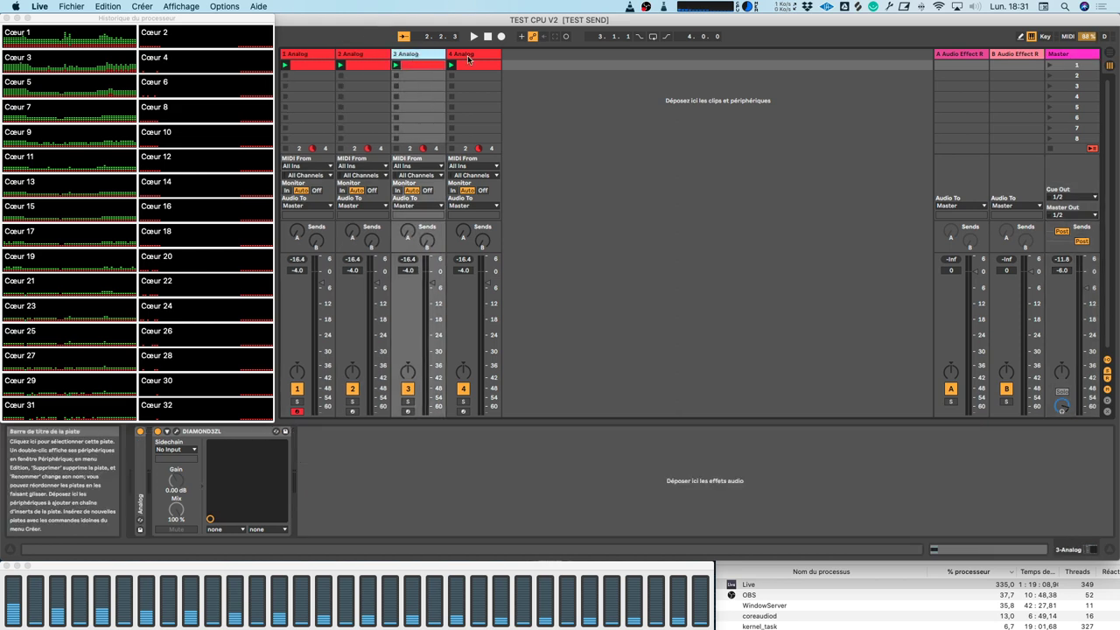
pyautogui.click(468, 57)
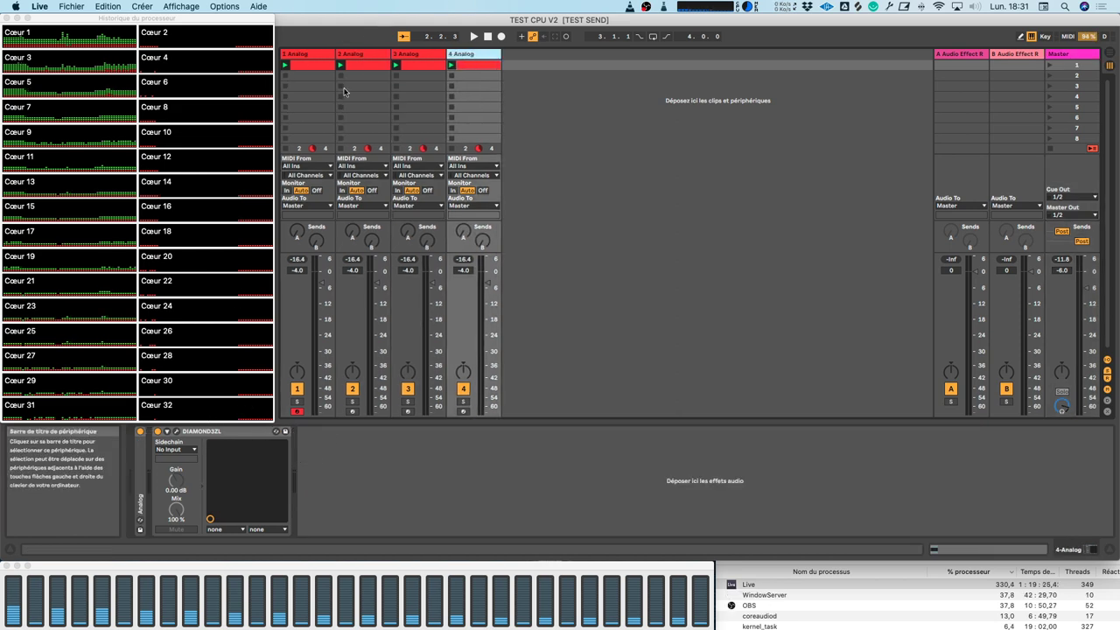
pyautogui.click(325, 56)
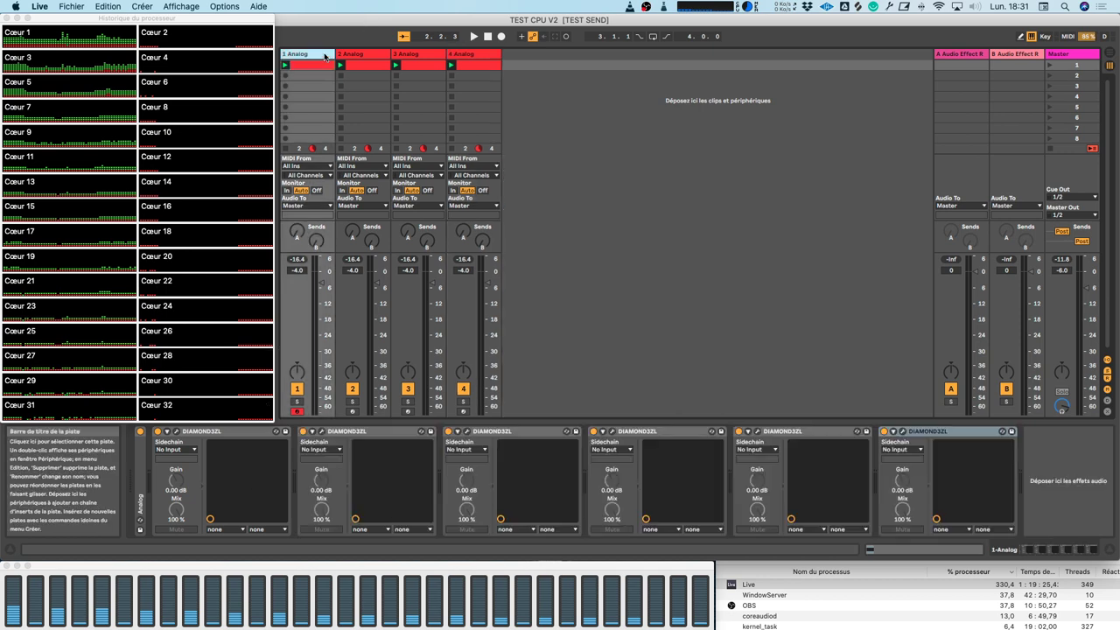
pyautogui.click(374, 435)
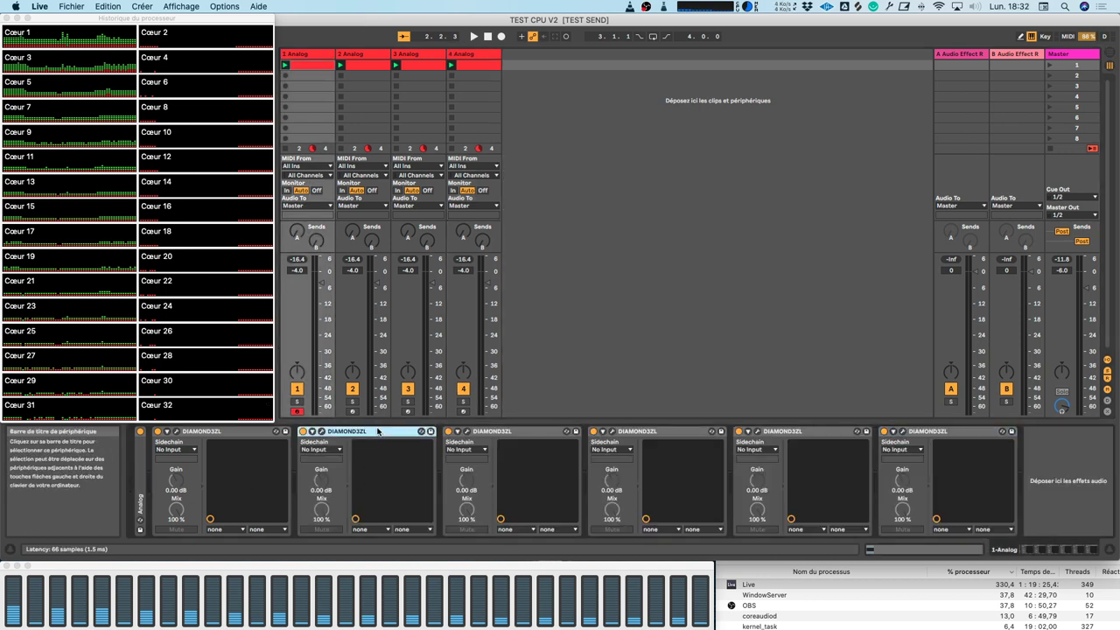
pyautogui.keyDown('shift'); pyautogui.click(985, 430); pyautogui.keyUp('shift')
pyautogui.press('Delete')
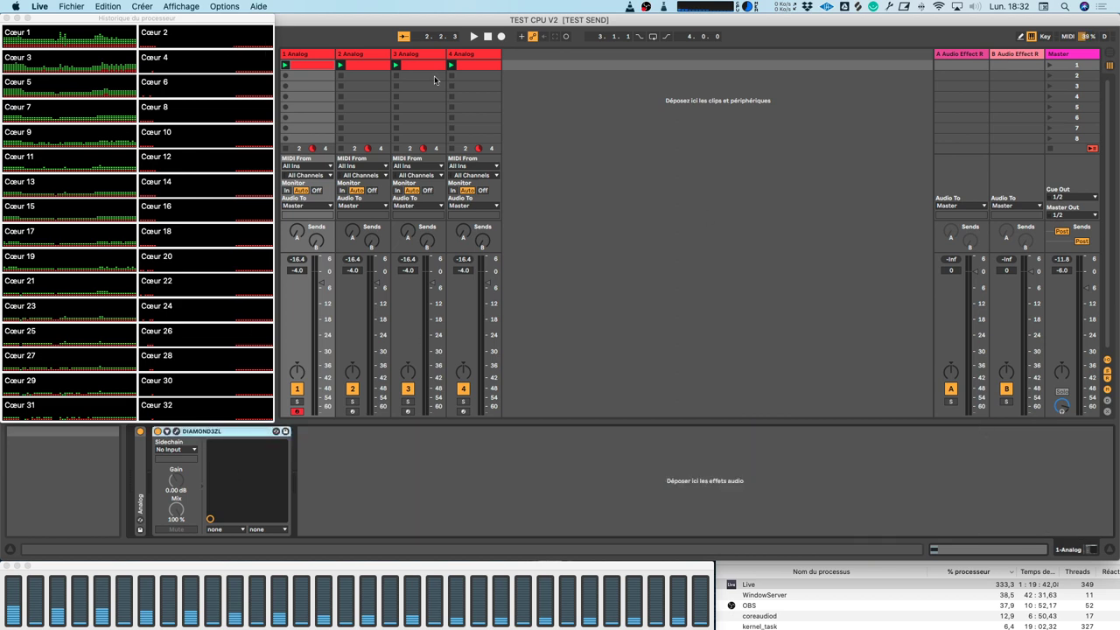
# - Check the remaining Analog tracks, and delete three DIAMOND3ZL instances from the Master track, keeping only the first one
pyautogui.click(368, 55)
pyautogui.click(420, 55)
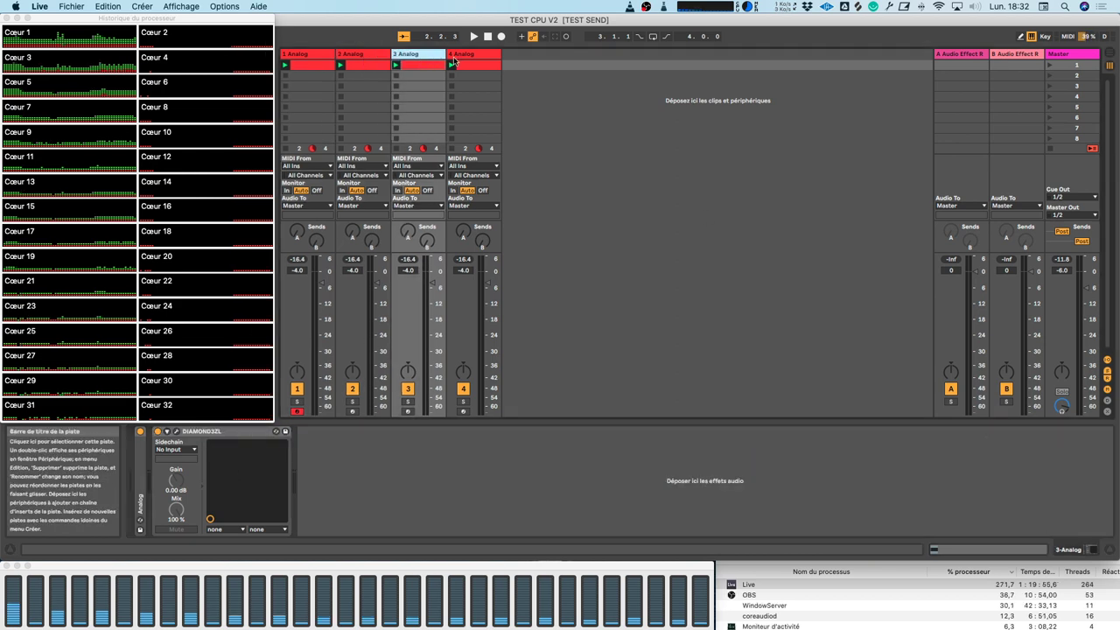
pyautogui.click(454, 58)
pyautogui.click(1078, 58)
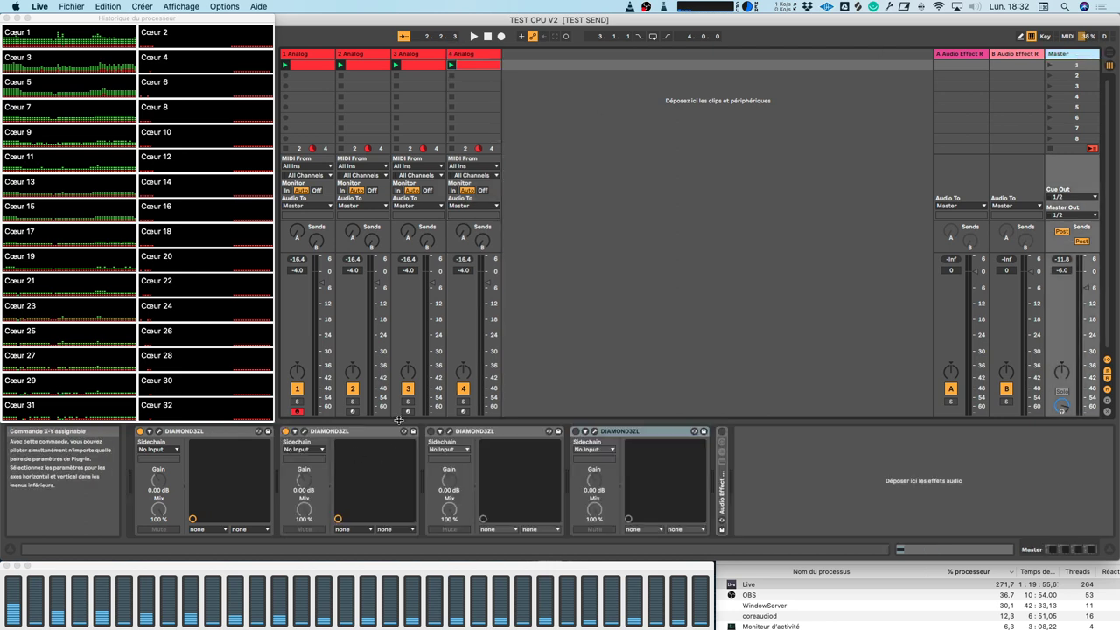
pyautogui.click(476, 431)
pyautogui.press('Delete')
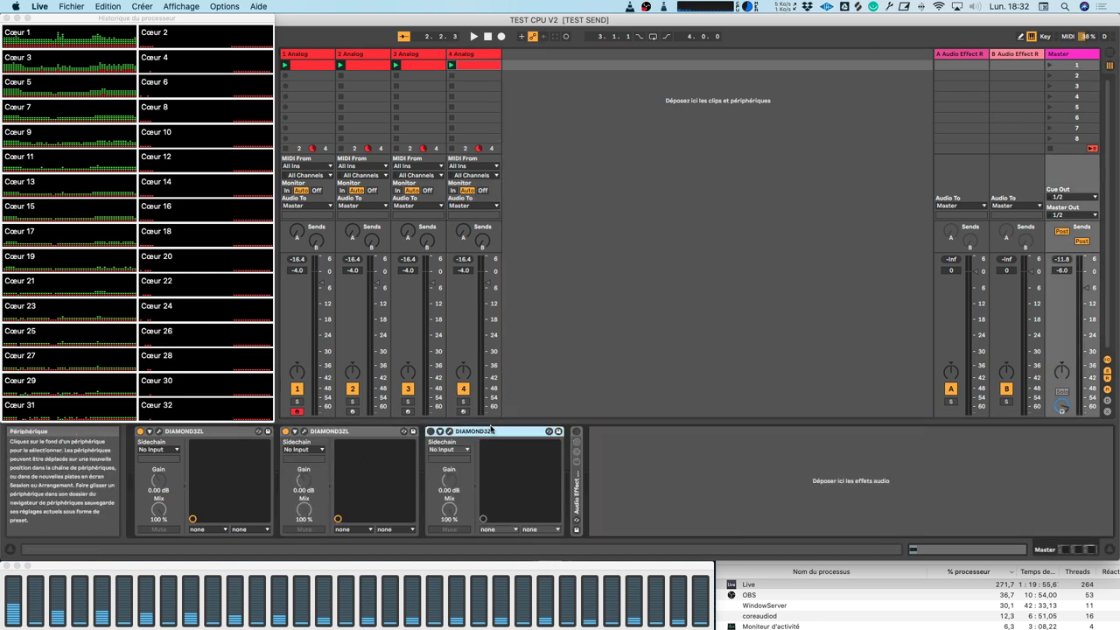
pyautogui.press('Delete')
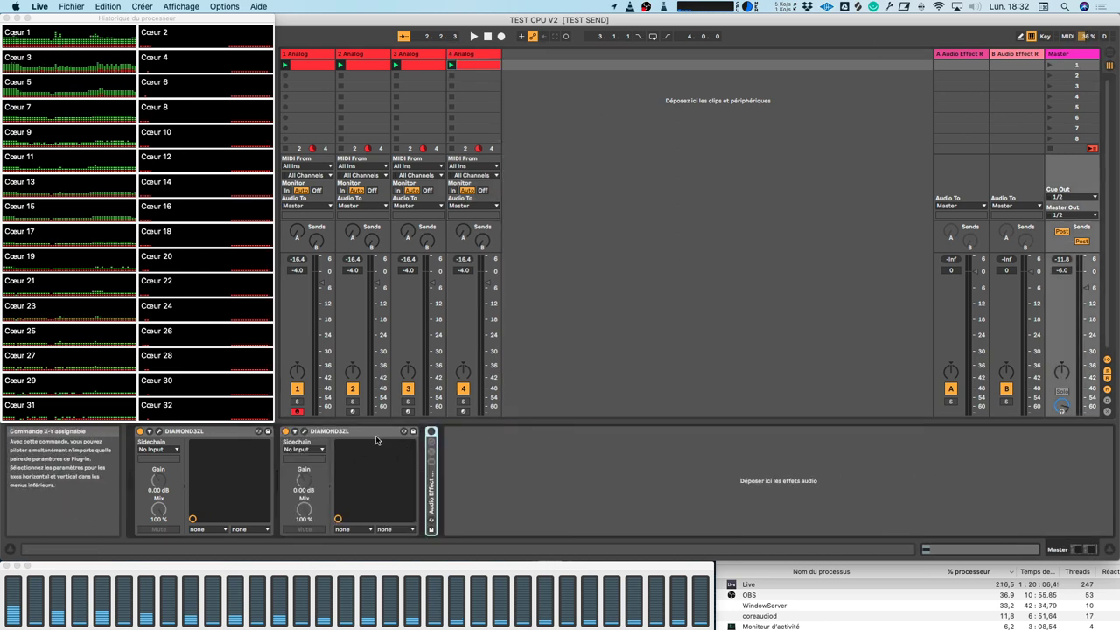
pyautogui.click(373, 433)
pyautogui.press('Delete')
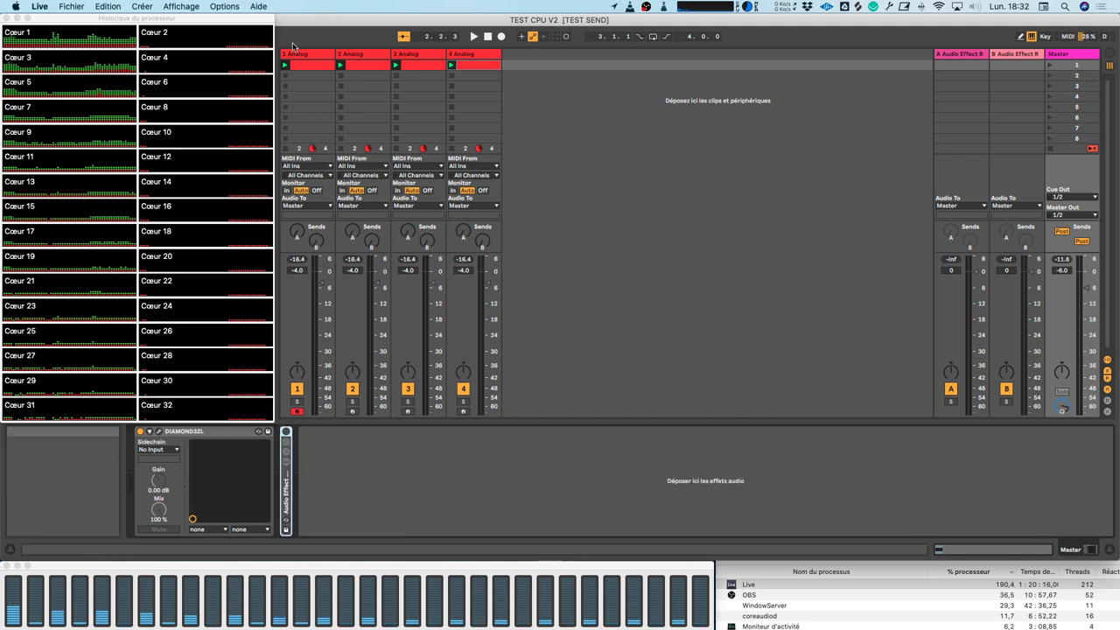
# - Activate the Audio Effect Rack on return A, playing the clips briefly before and after to compare the CPU load
pyautogui.press('space')
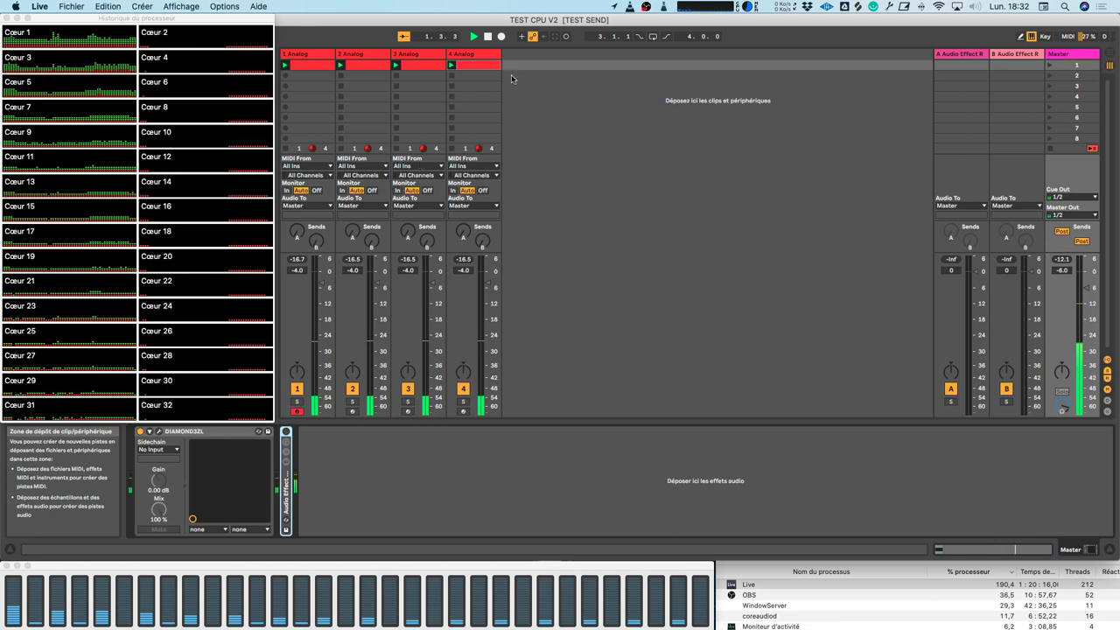
pyautogui.press('space')
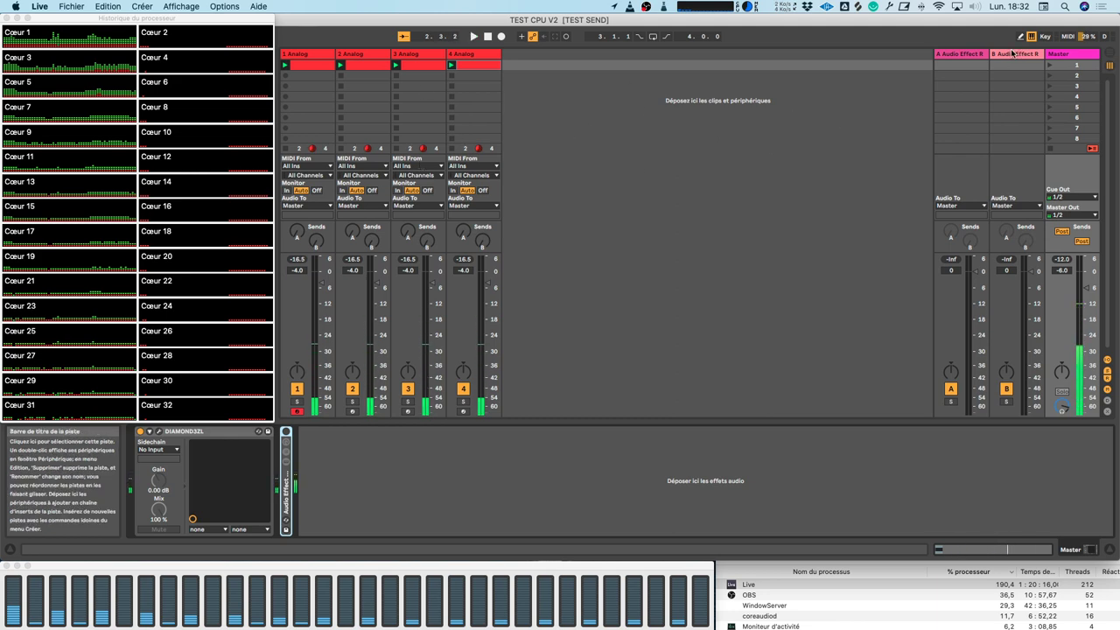
pyautogui.click(960, 54)
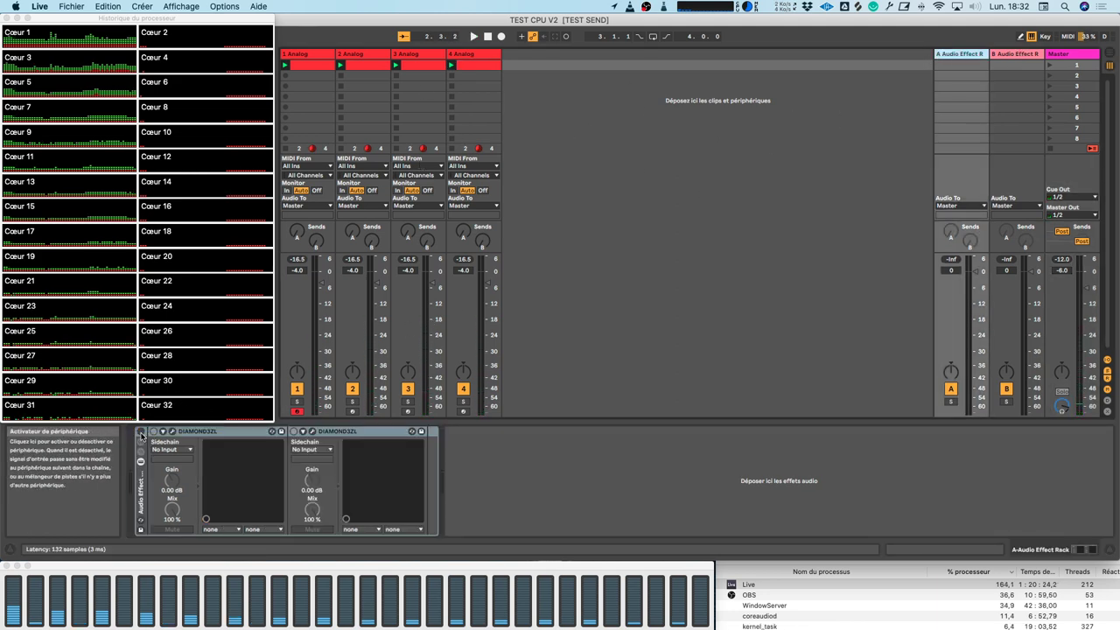
pyautogui.press('space')
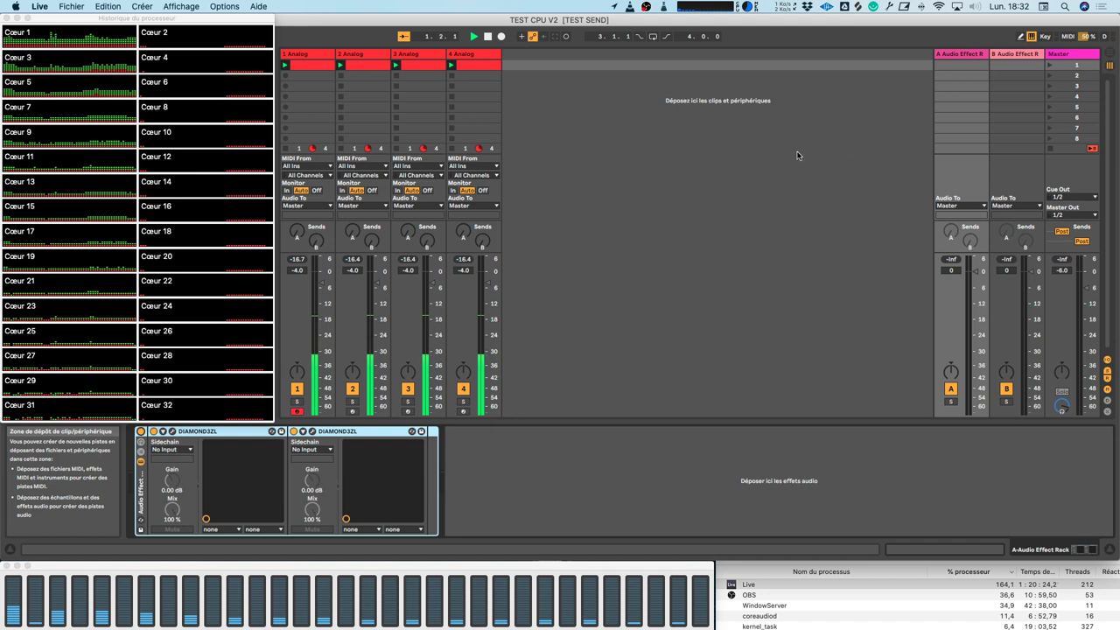
pyautogui.press('space')
# - Activate the Audio Effect Rack on return B and play the clips briefly
pyautogui.click(1019, 54)
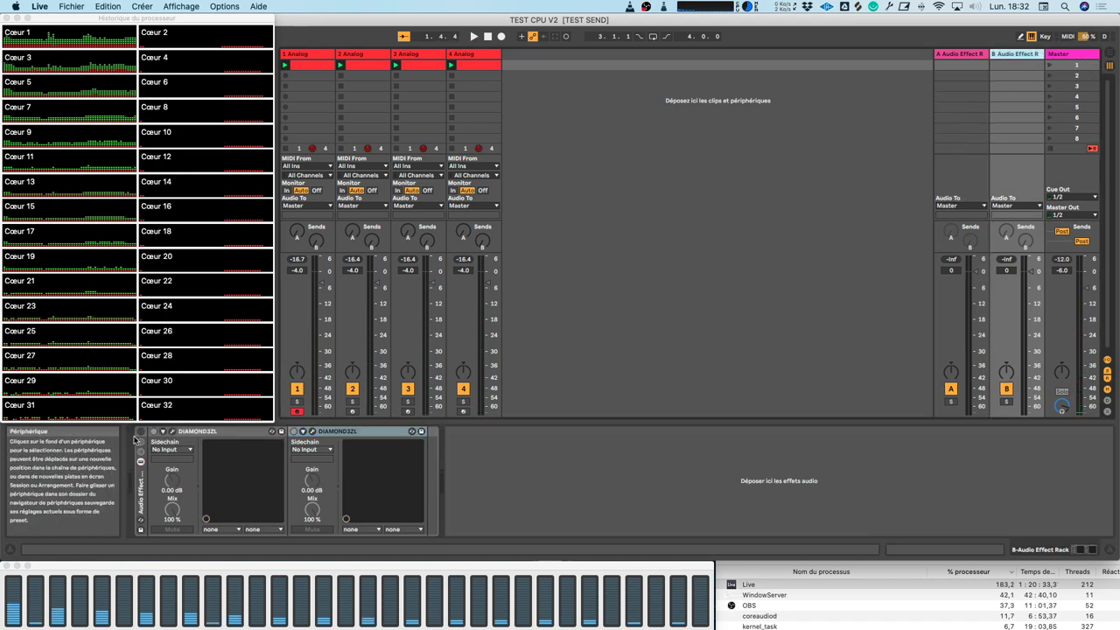
pyautogui.click(784, 97)
pyautogui.press('space')
pyautogui.press('space')
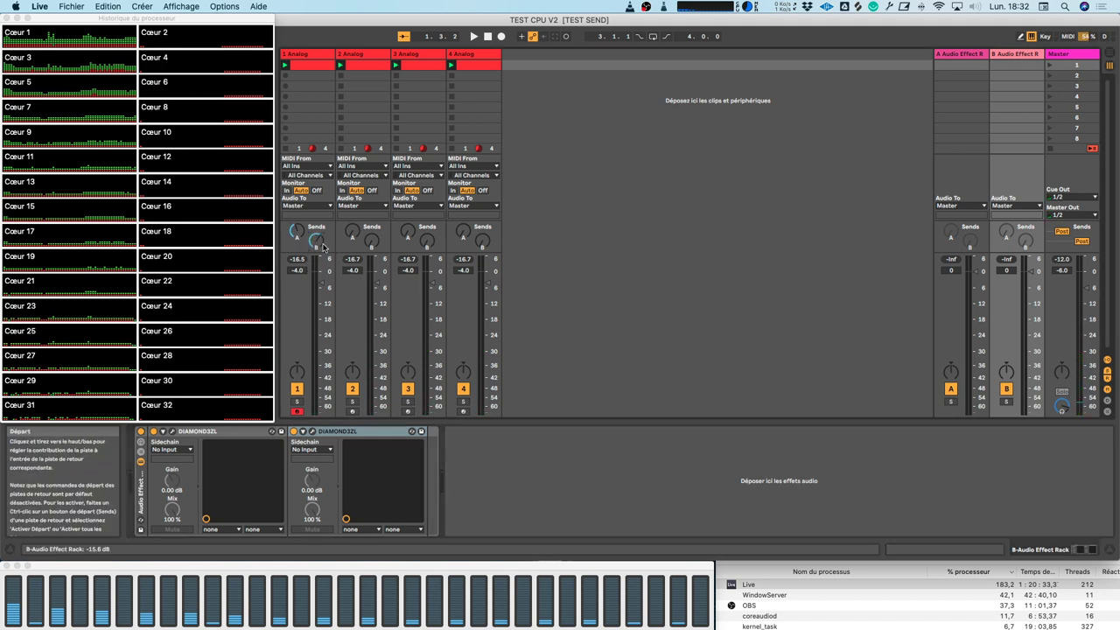
# - Adjust the B send of the 1 Analog track, and deactivate both its B and A sends
pyautogui.moveTo(317, 239); pyautogui.dragTo(317, 238)
pyautogui.rightClick(319, 242)
pyautogui.click(326, 251)
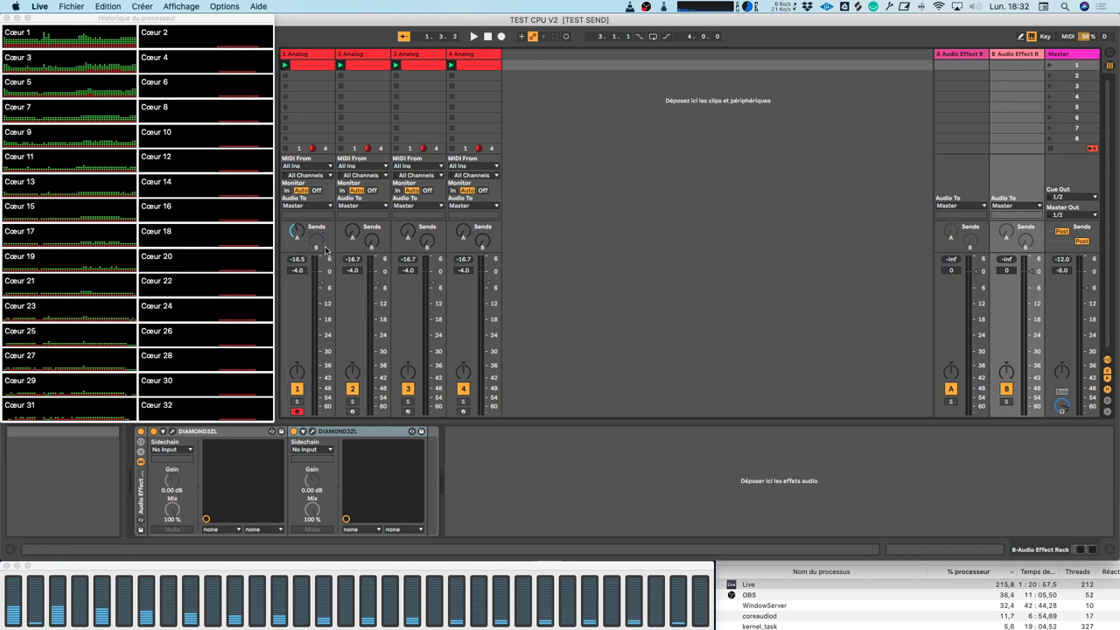
pyautogui.rightClick(293, 243)
pyautogui.click(306, 249)
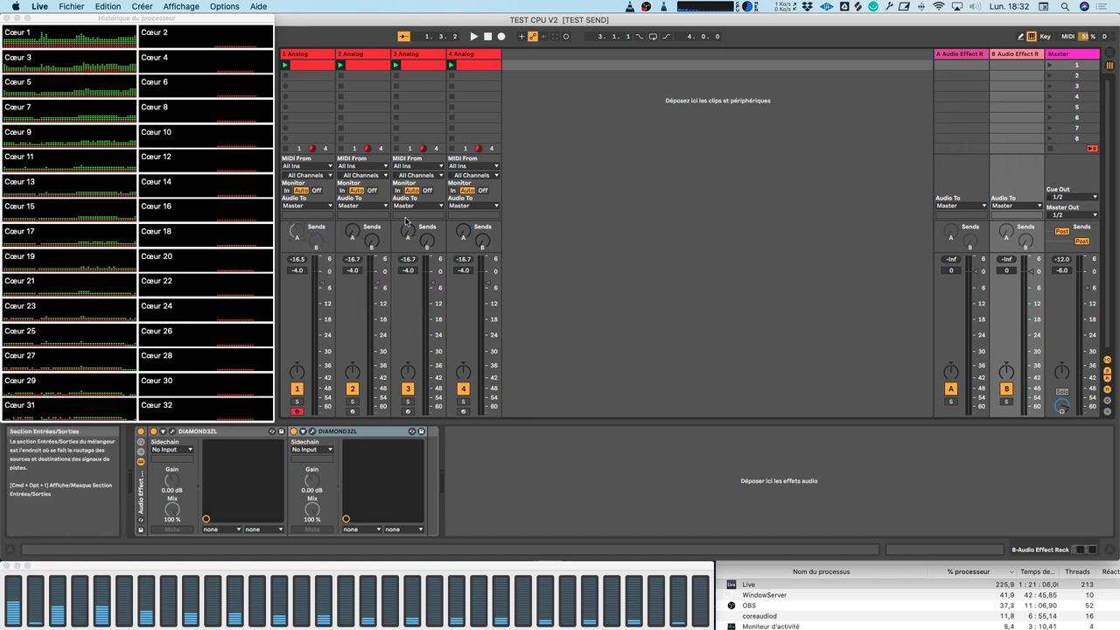
# - Reactivate the B and A sends of the 1 Analog track
pyautogui.rightClick(317, 242)
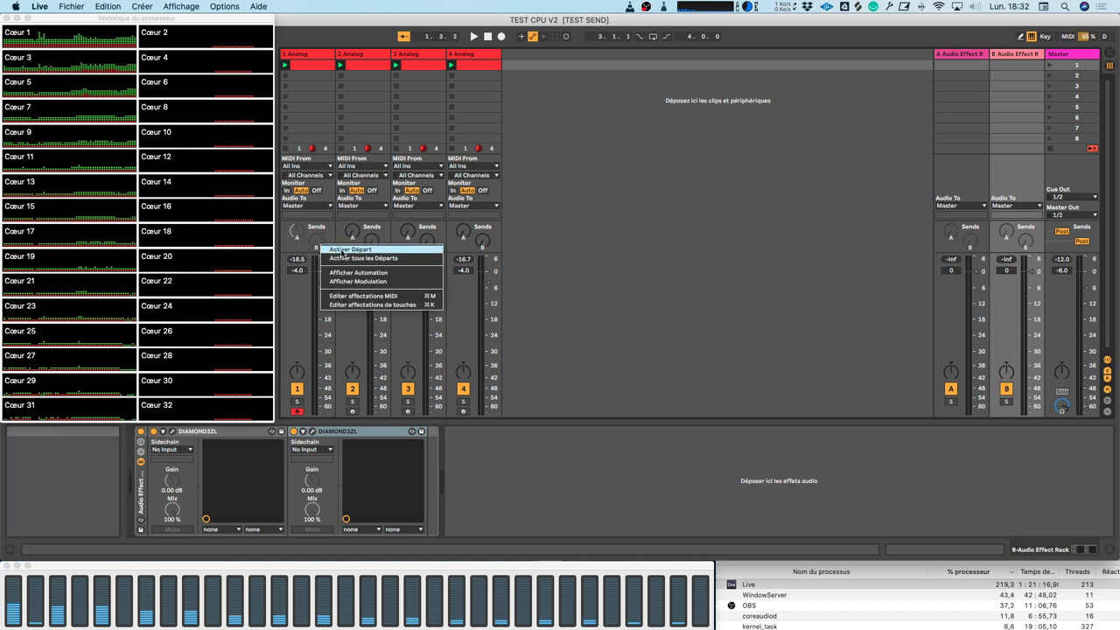
pyautogui.click(338, 251)
pyautogui.rightClick(296, 229)
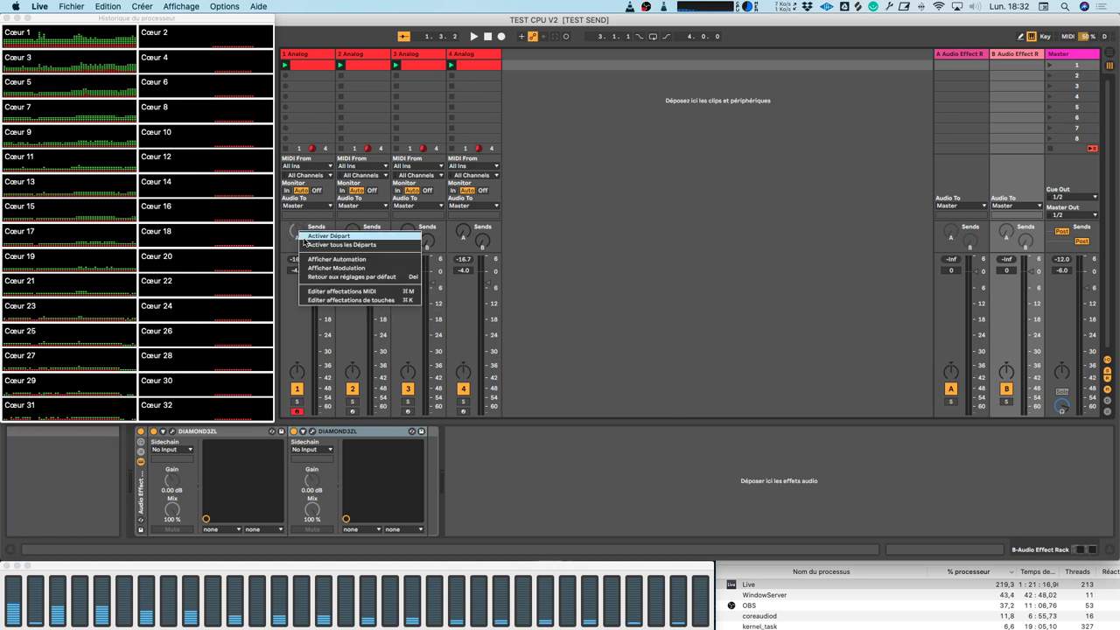
pyautogui.click(298, 236)
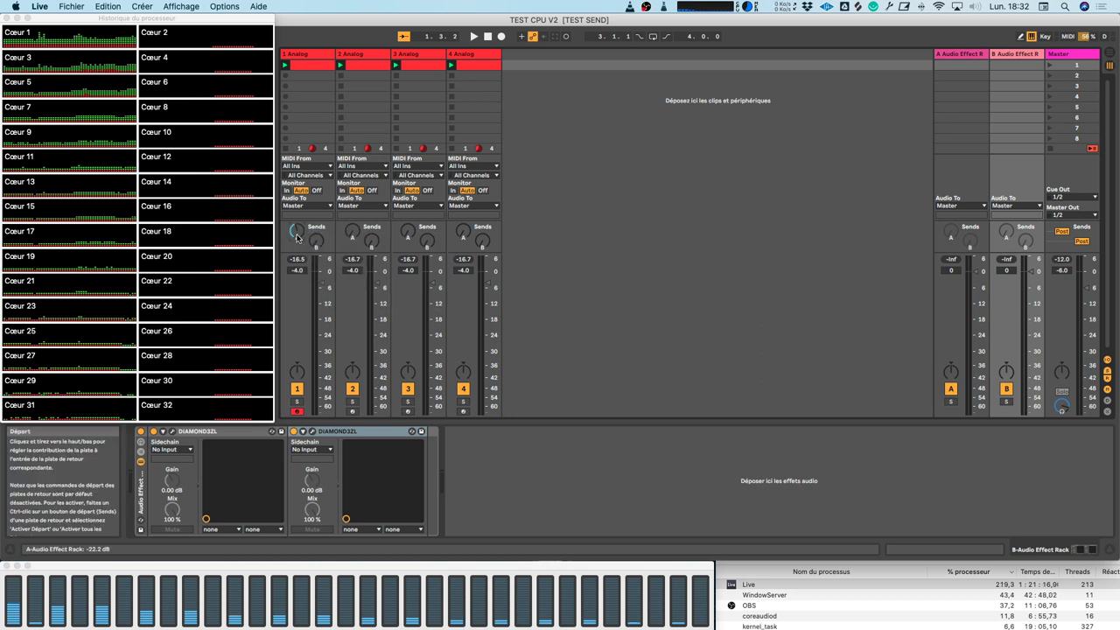
# - Copy and paste the Audio Effect Rack on return A, and add a rack of four DIAMOND3ZL instances to return B
pyautogui.click(960, 55)
pyautogui.click(141, 481)
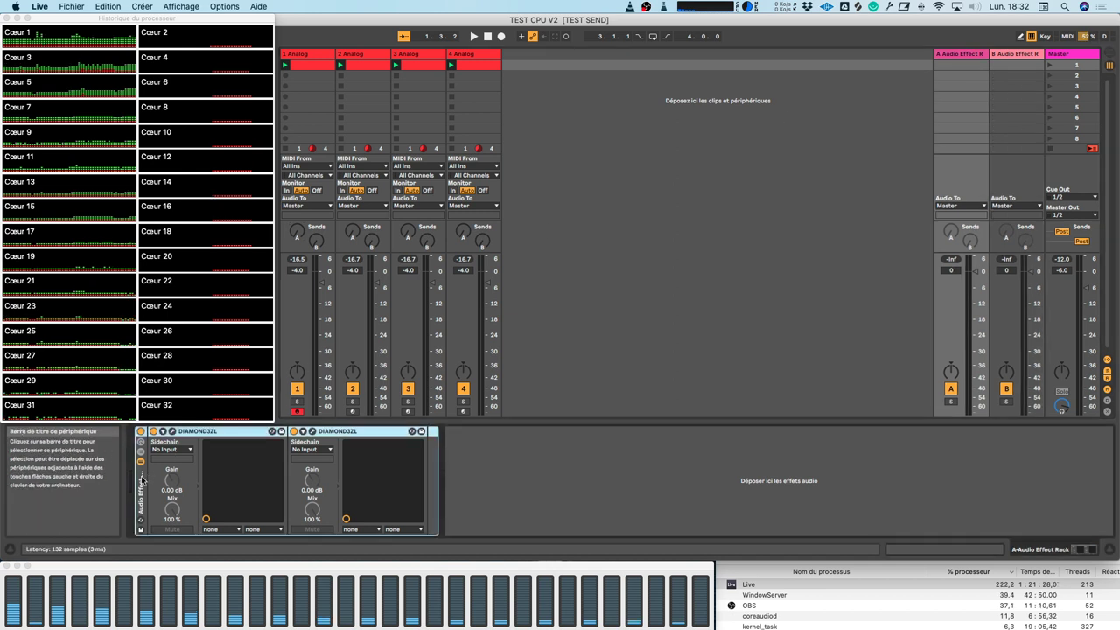
pyautogui.press('super+c')
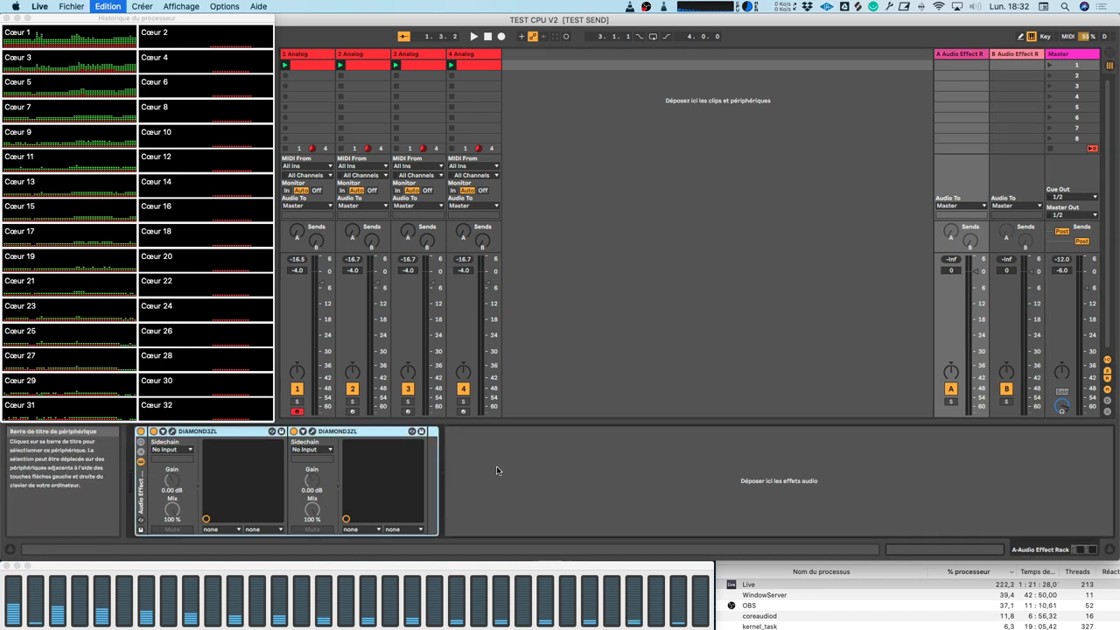
pyautogui.press('super+v')
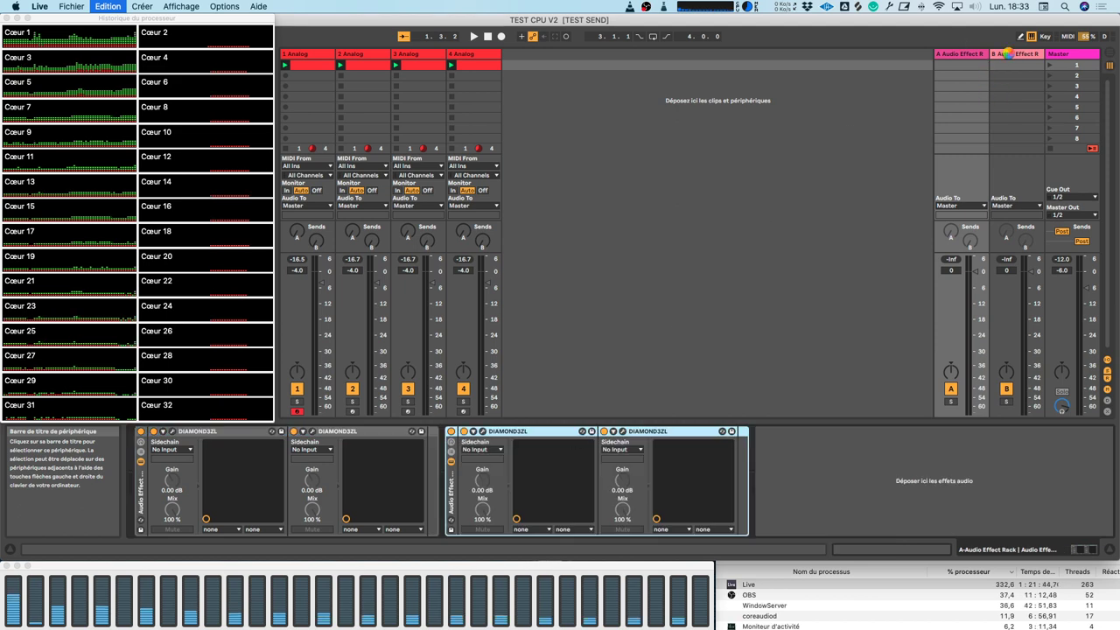
pyautogui.click(1031, 67)
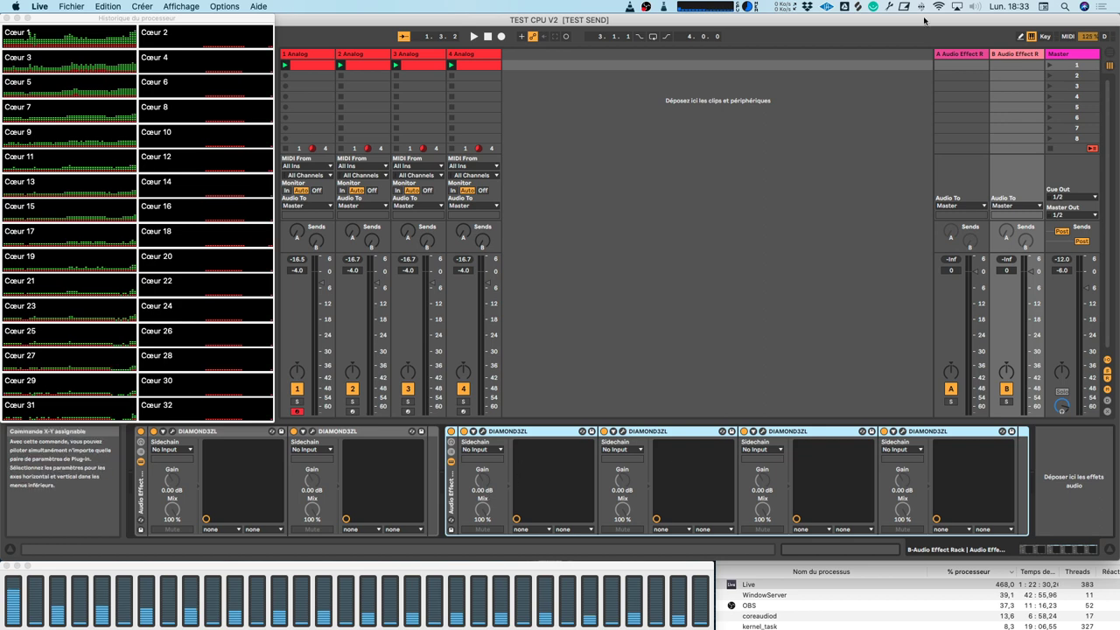
# - Play the clips briefly, and examine the devices on the Analog, Master and return A tracks against the CPU load
pyautogui.click(314, 55)
pyautogui.press('space')
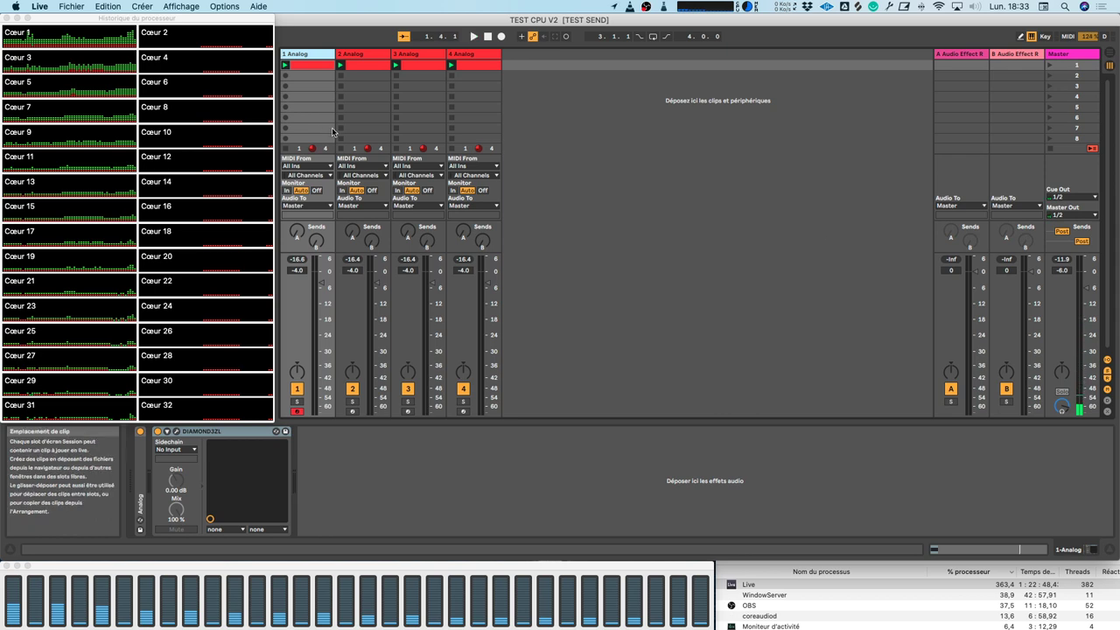
pyautogui.click(349, 55)
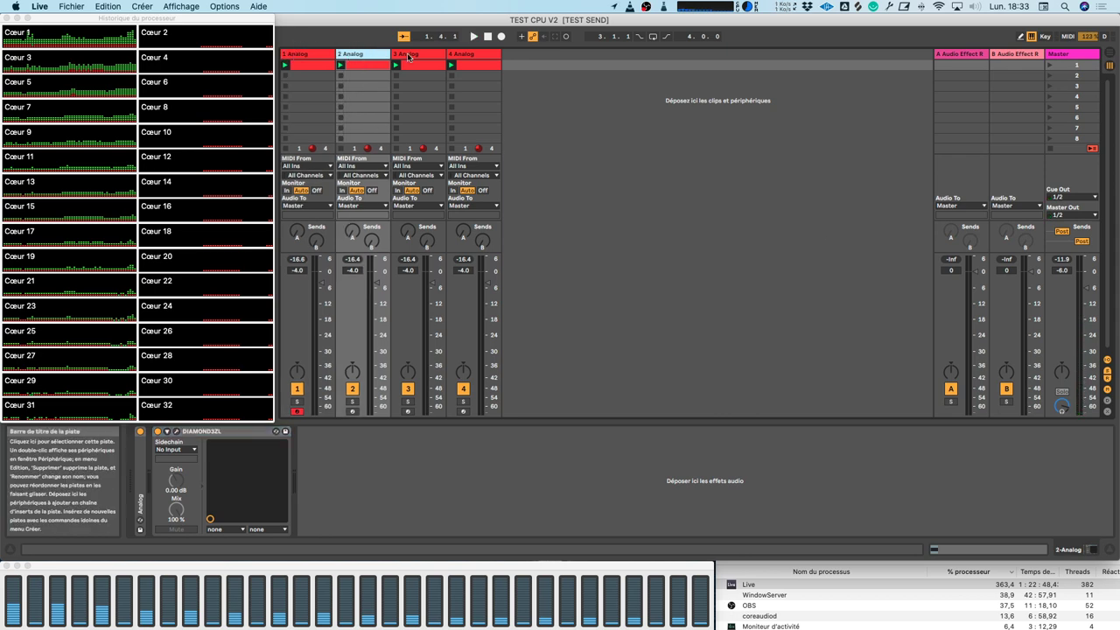
pyautogui.click(409, 56)
pyautogui.click(456, 58)
pyautogui.click(1080, 54)
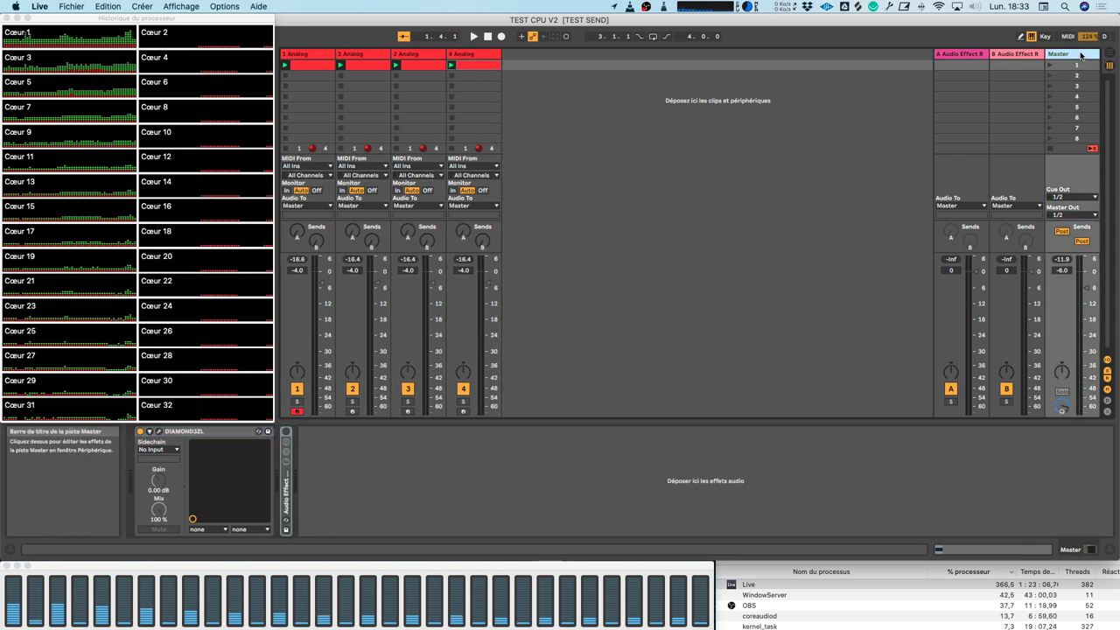
pyautogui.click(945, 57)
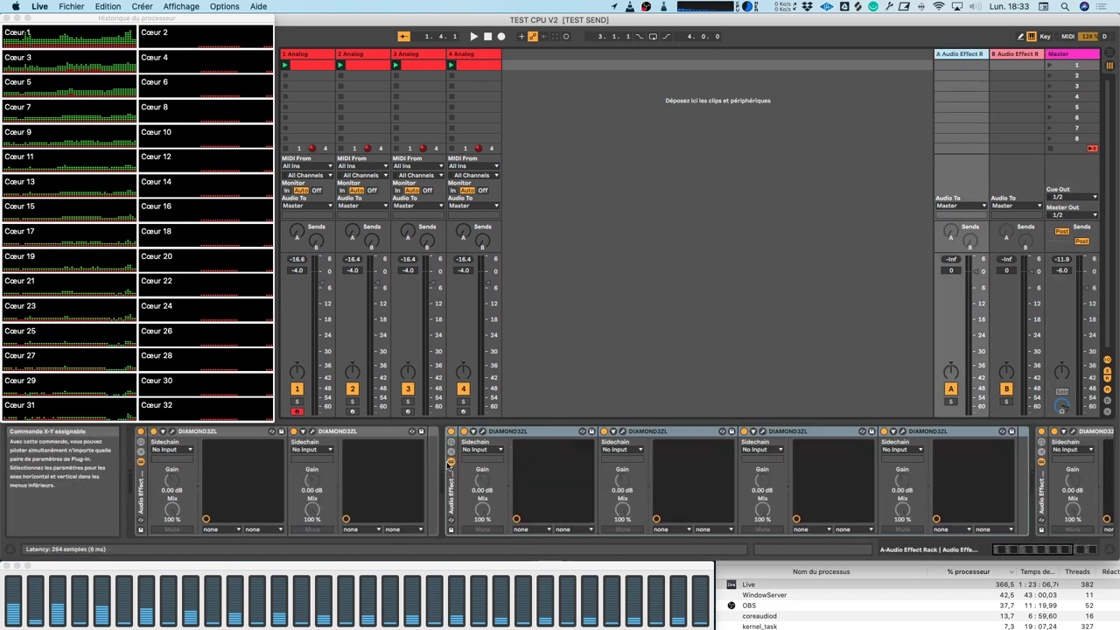
pyautogui.hscroll(5, 763, 482)
pyautogui.hscroll(-5, 765, 489)
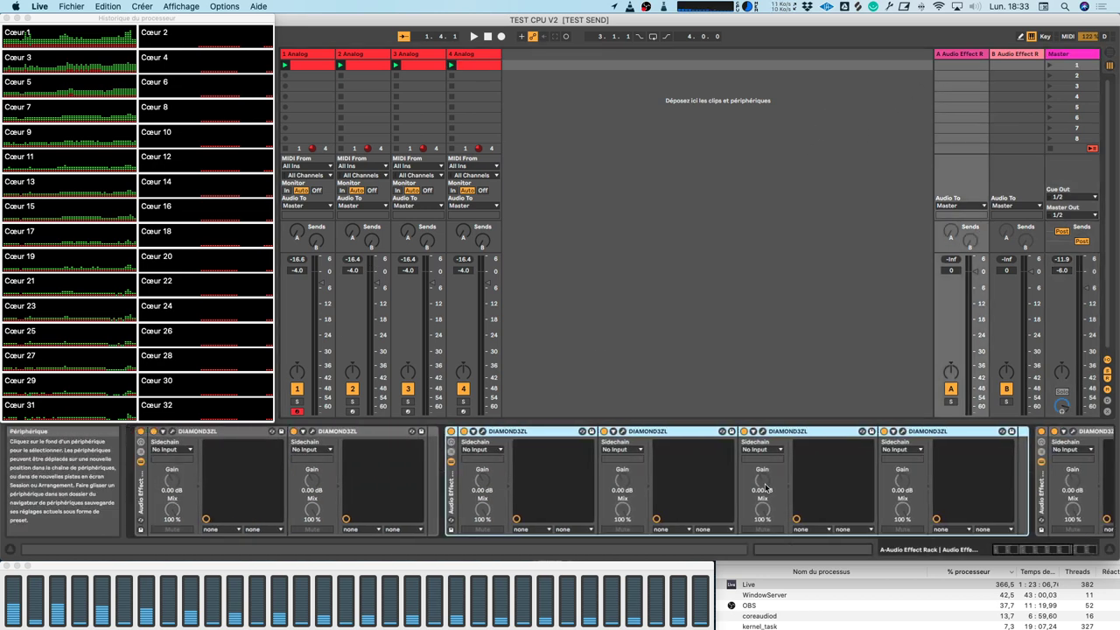
pyautogui.click(959, 54)
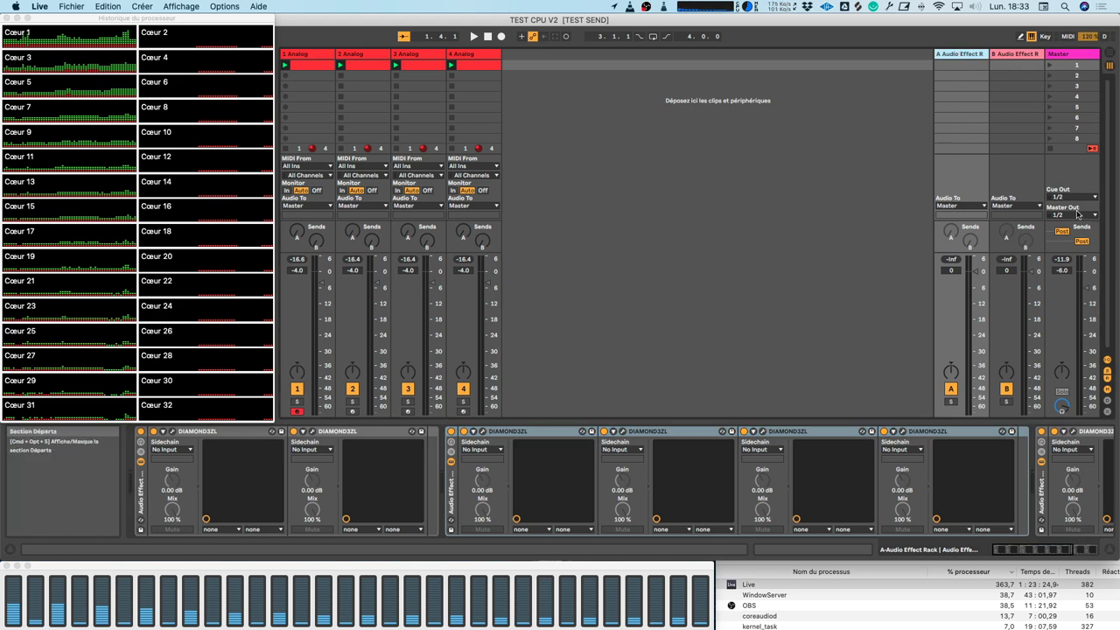
# - Delete the first, two-instance Audio Effect Rack from return B, keeping the rack with four DIAMOND3ZL instances
pyautogui.click(1010, 54)
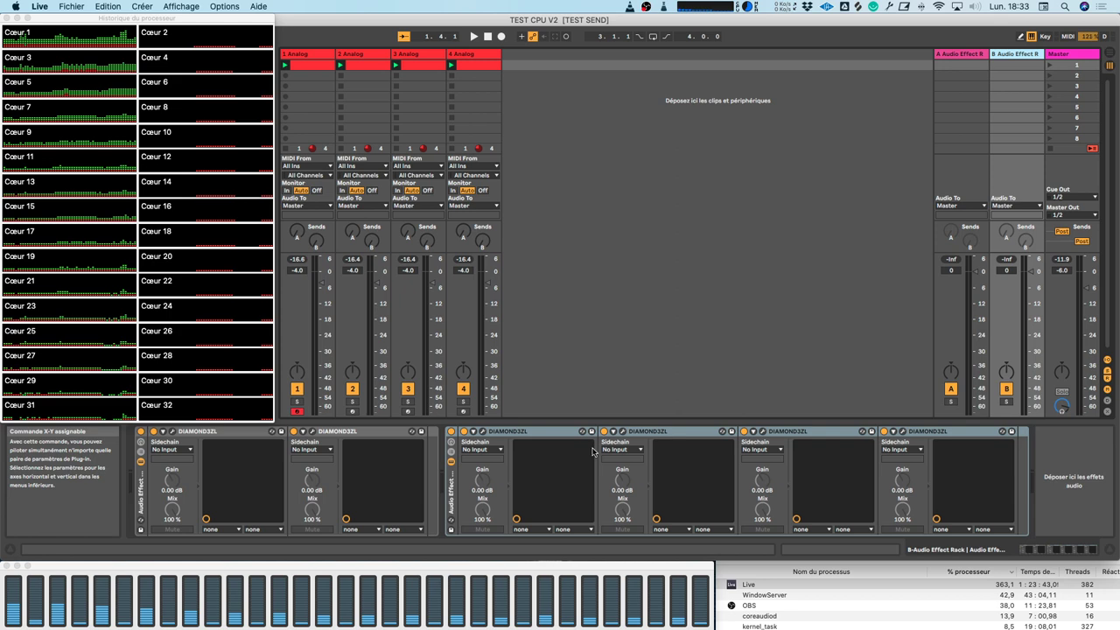
pyautogui.click(141, 492)
pyautogui.press('Delete')
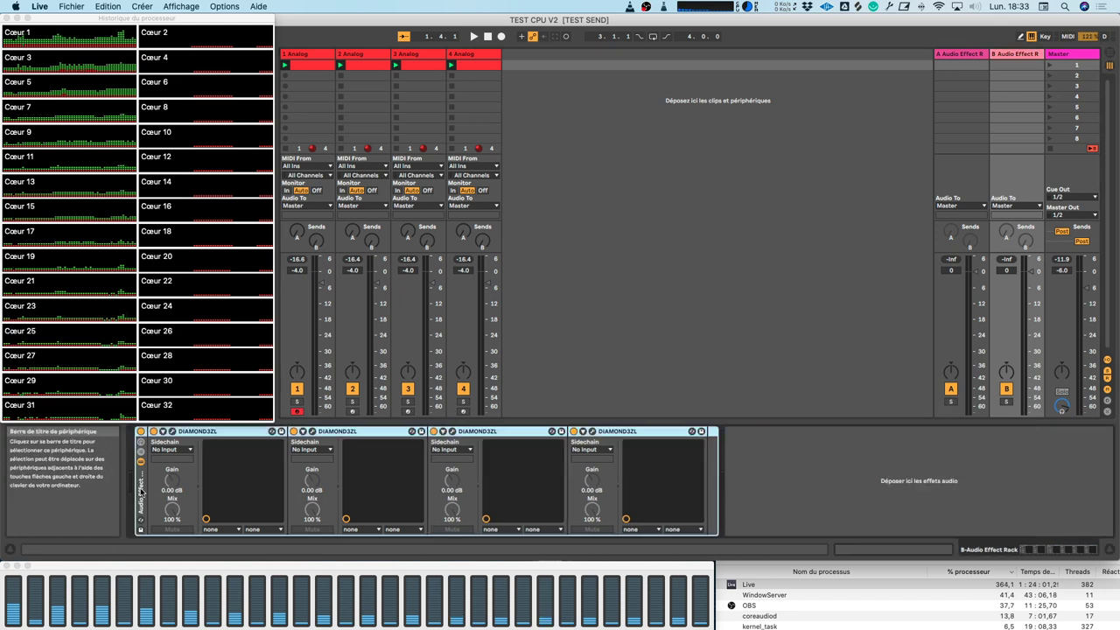
# - Delete both two-instance Audio Effect Racks from return A, keeping the rack with four DIAMOND3ZL instances
pyautogui.press('super+z')
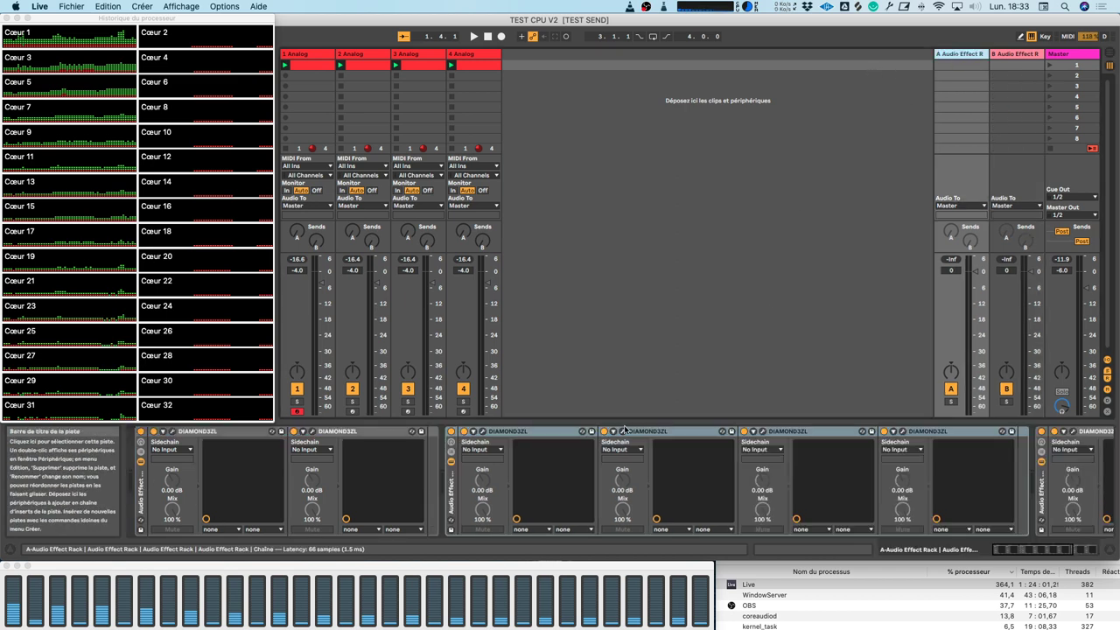
pyautogui.press('super+z')
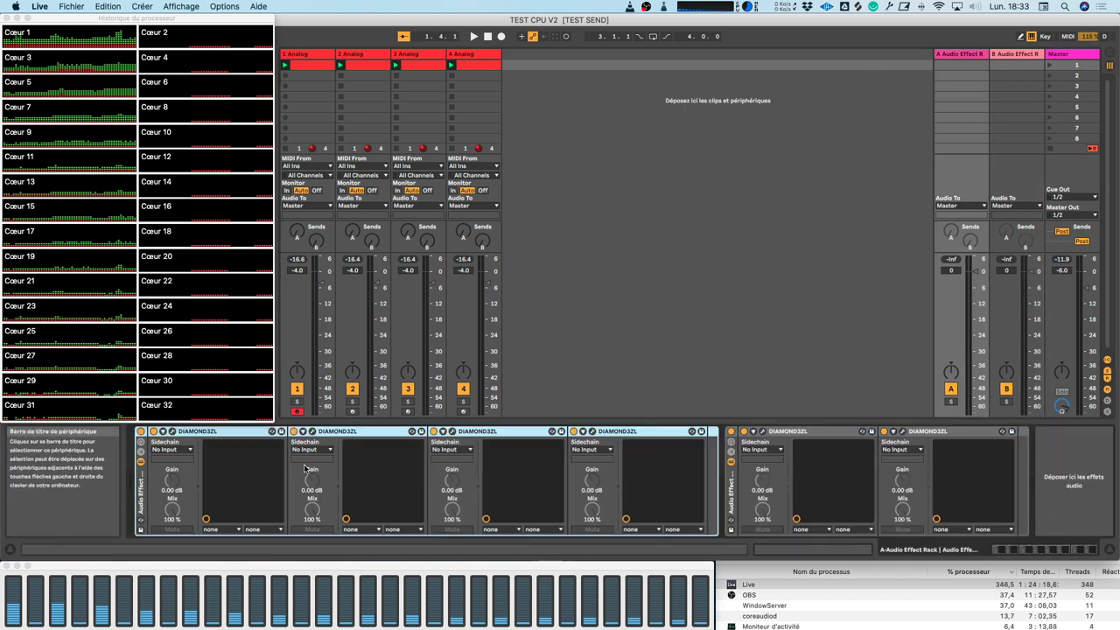
pyautogui.click(735, 501)
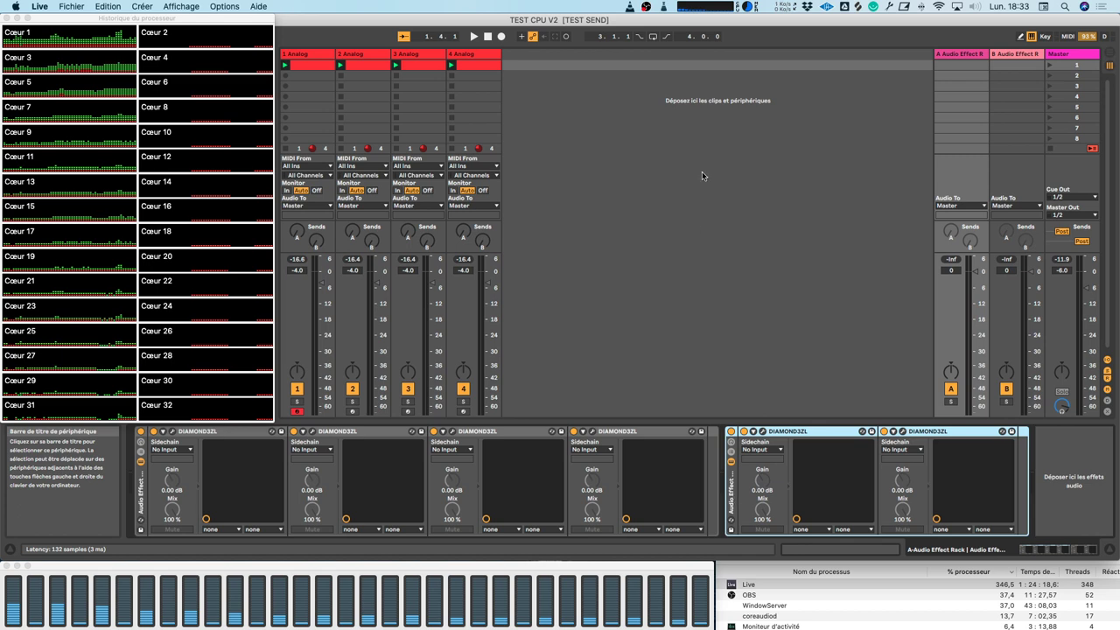
pyautogui.press('Delete')
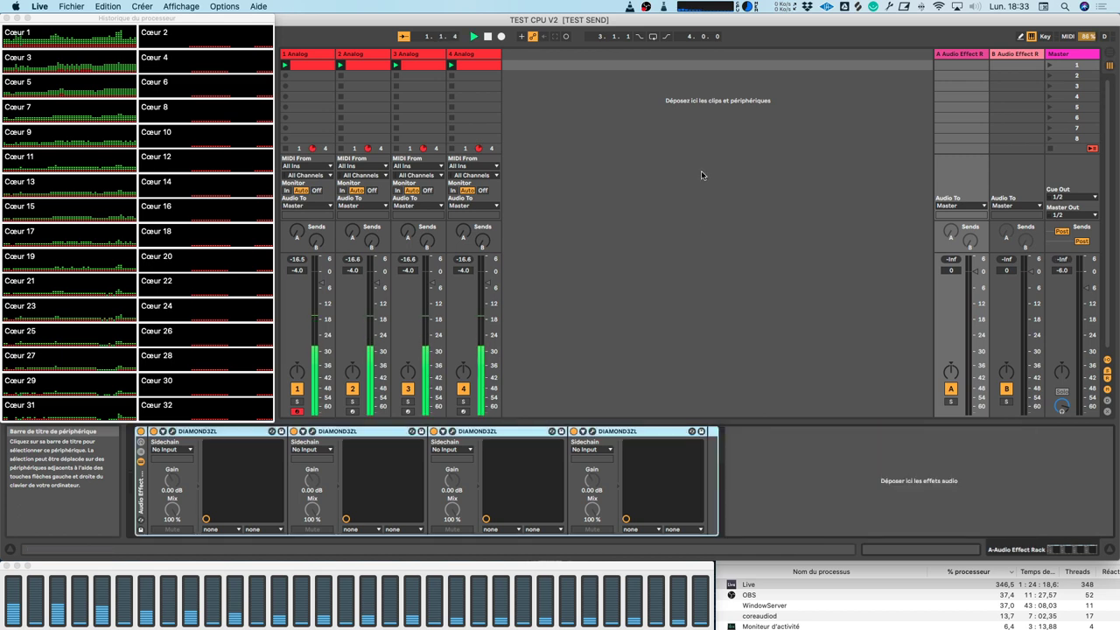
# - Play the clips, and compare the devices on return B and the 2 Analog track with the CPU load
pyautogui.click(1011, 54)
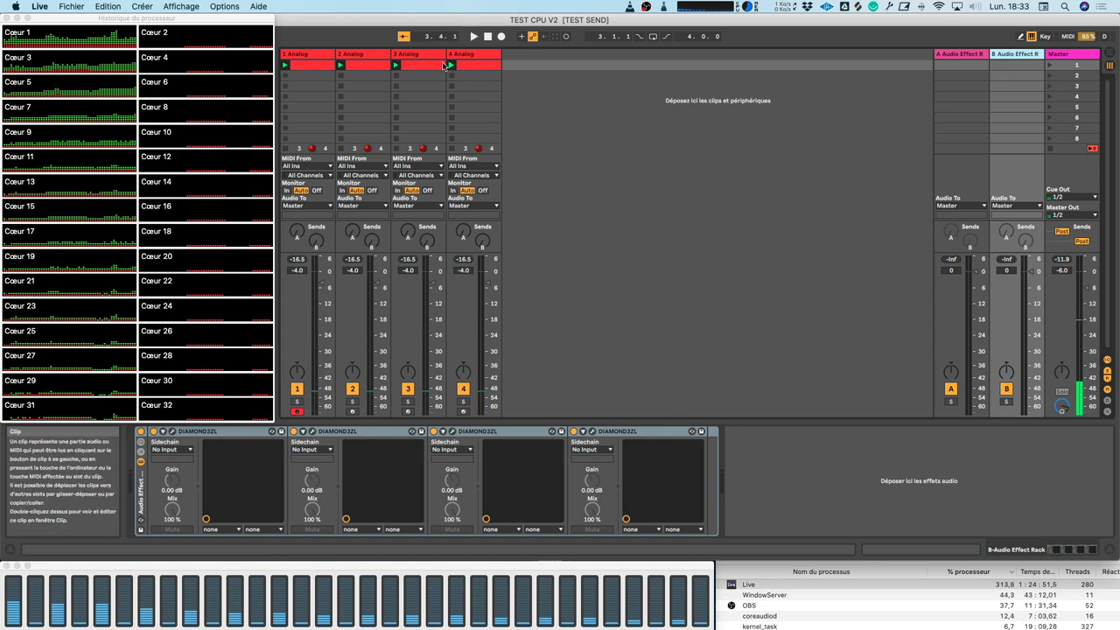
pyautogui.click(361, 58)
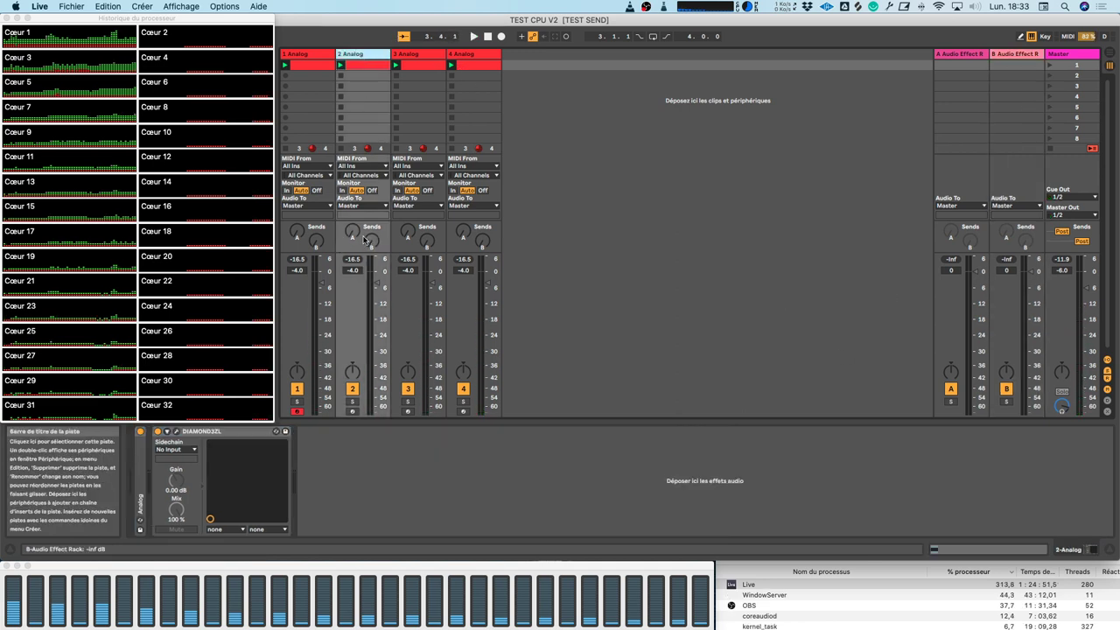
# - Deactivate all sends on tracks 2, 3 and 4, and play the running clips to test CPU load
pyautogui.rightClick(351, 236)
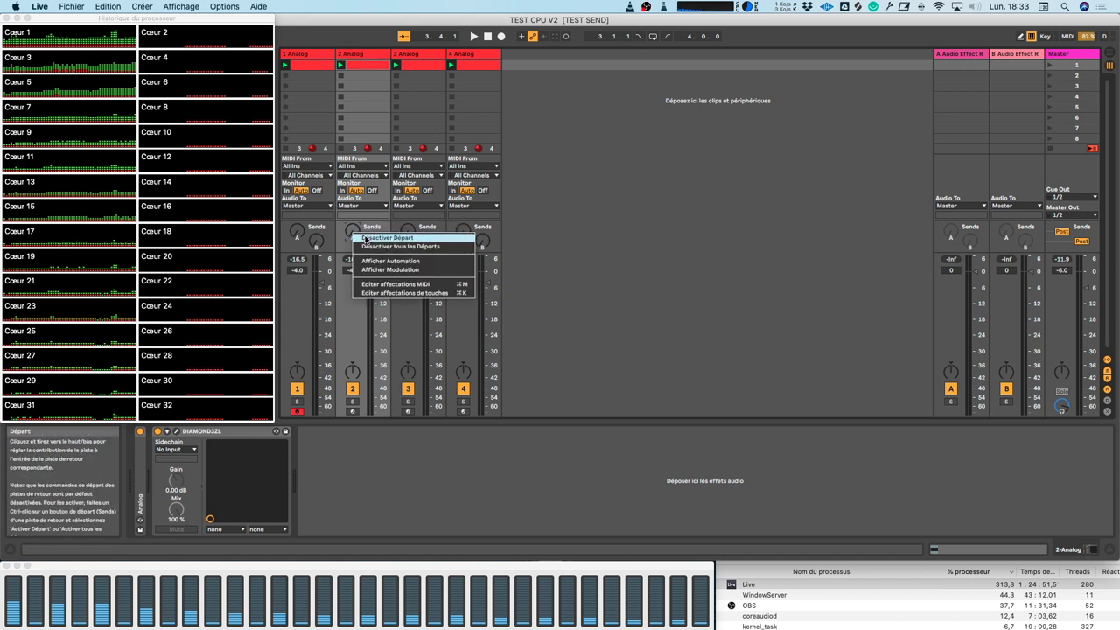
pyautogui.click(430, 229)
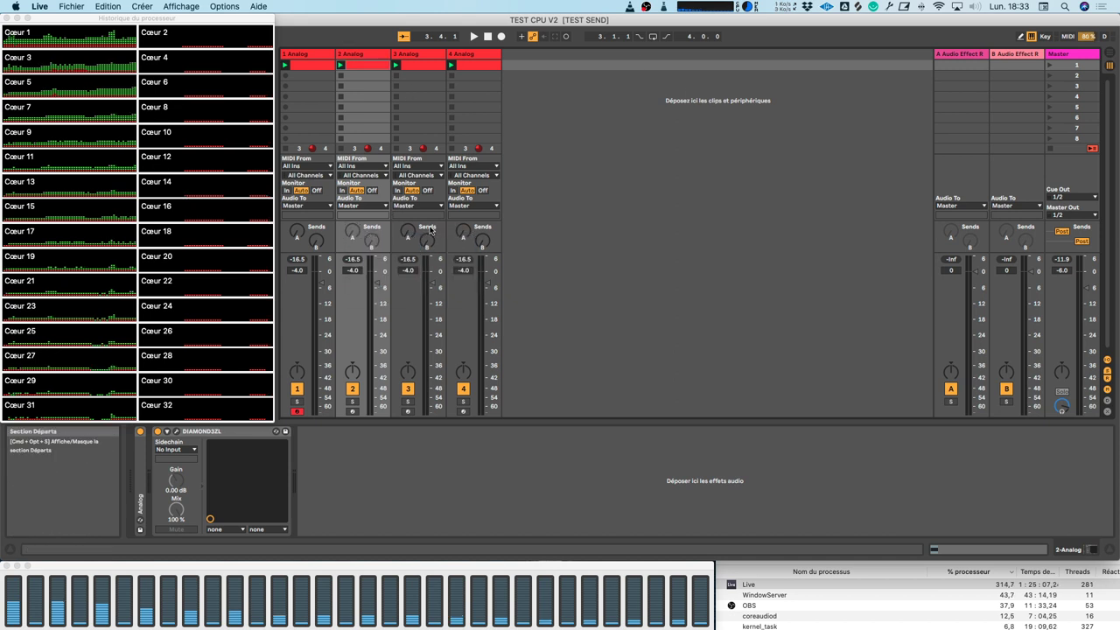
pyautogui.rightClick(426, 242)
pyautogui.click(482, 242)
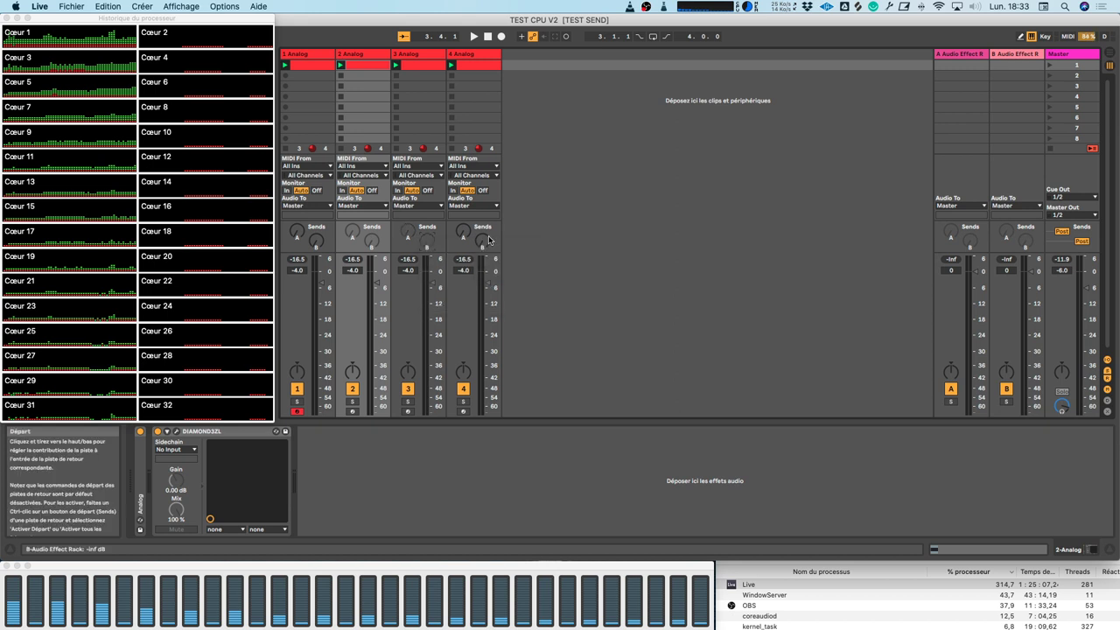
pyautogui.rightClick(482, 242)
pyautogui.click(504, 256)
pyautogui.press('space')
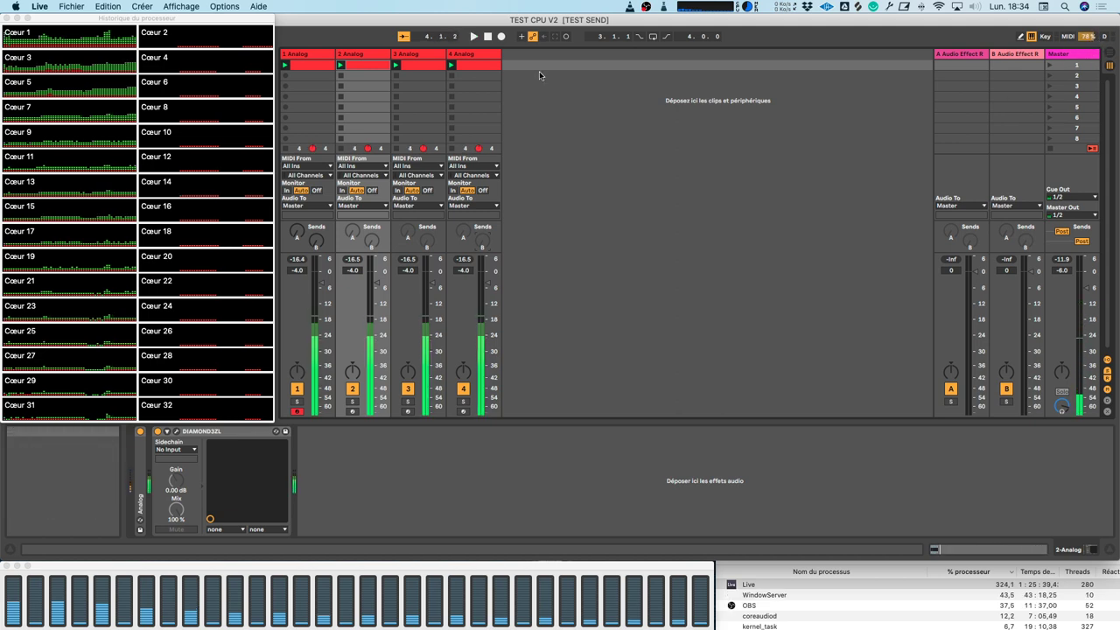
# - Duplicate track 4 Analog repeatedly until the set holds ten Analog tracks
pyautogui.click(478, 55)
pyautogui.press('super+r')
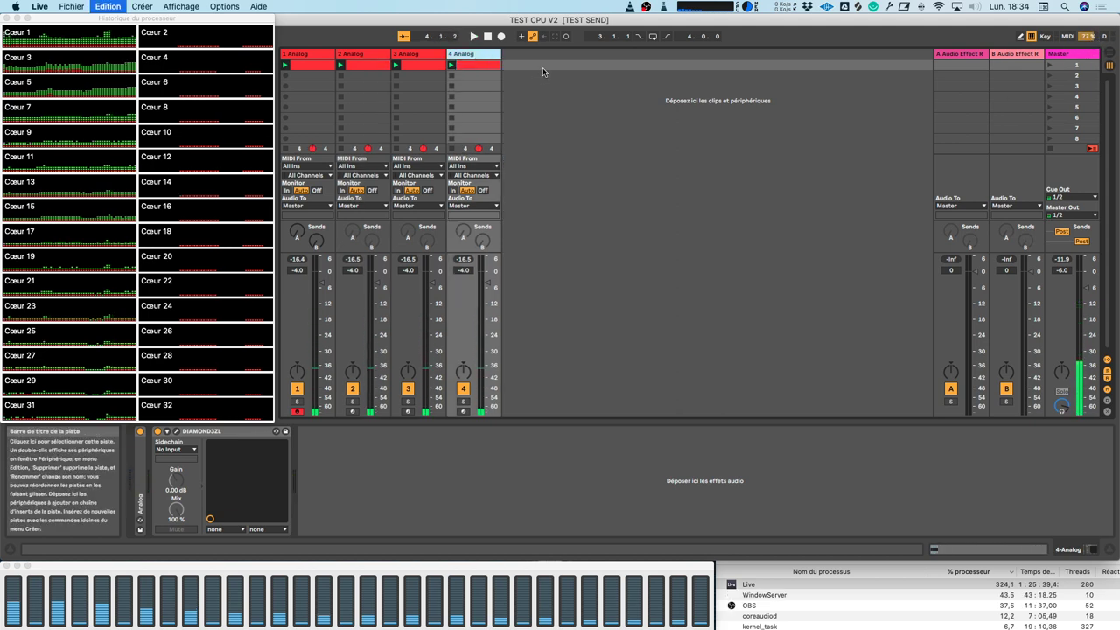
pyautogui.press('super+d')
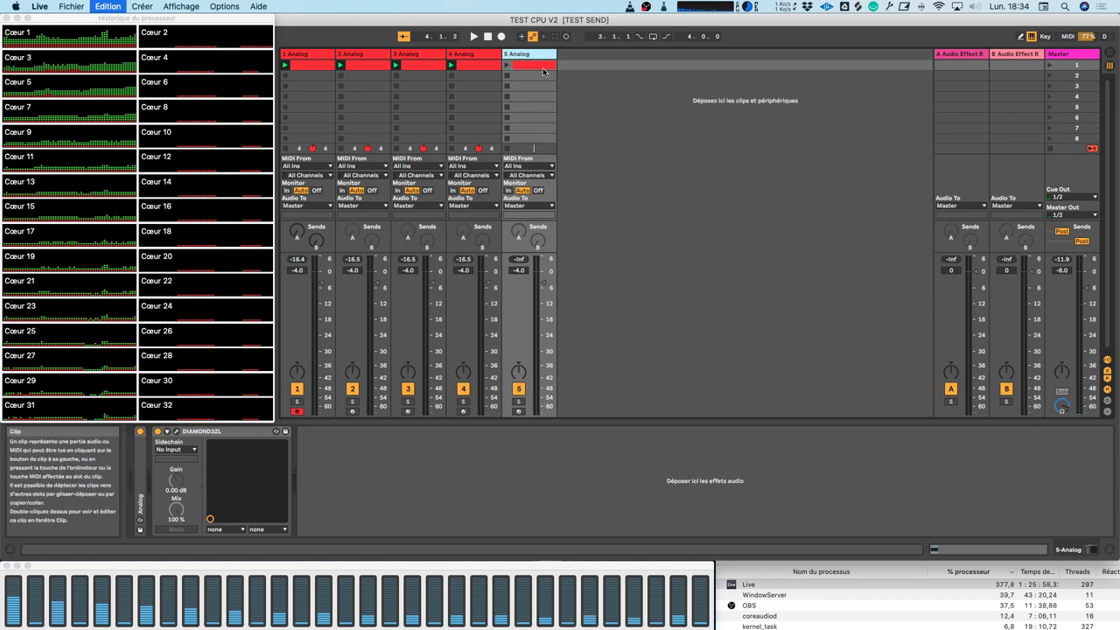
pyautogui.press('super+d')
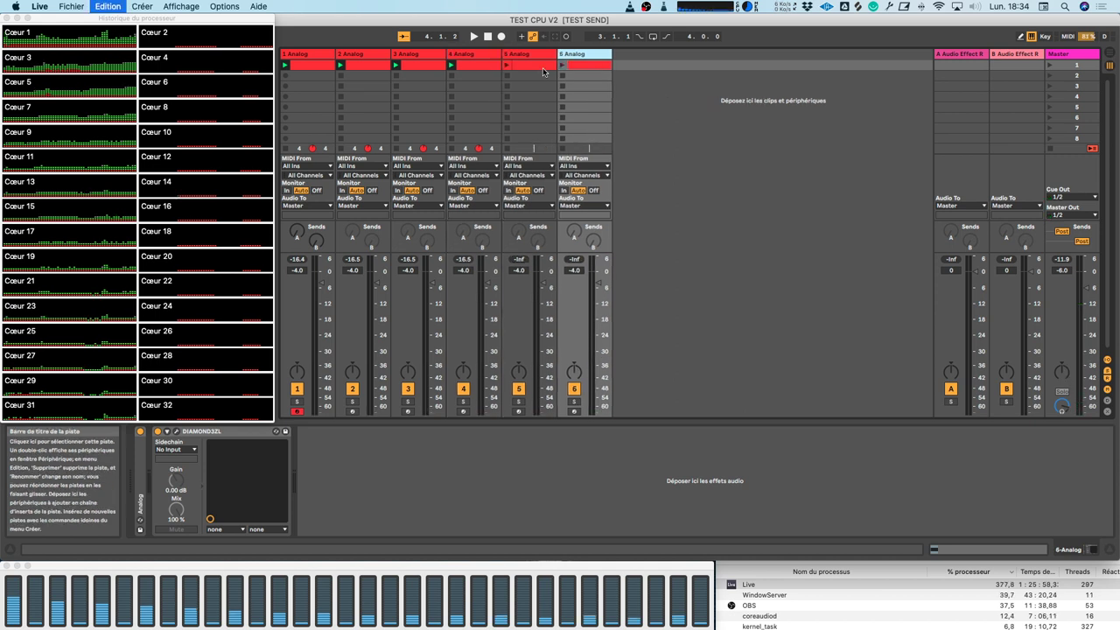
pyautogui.press('super+d')
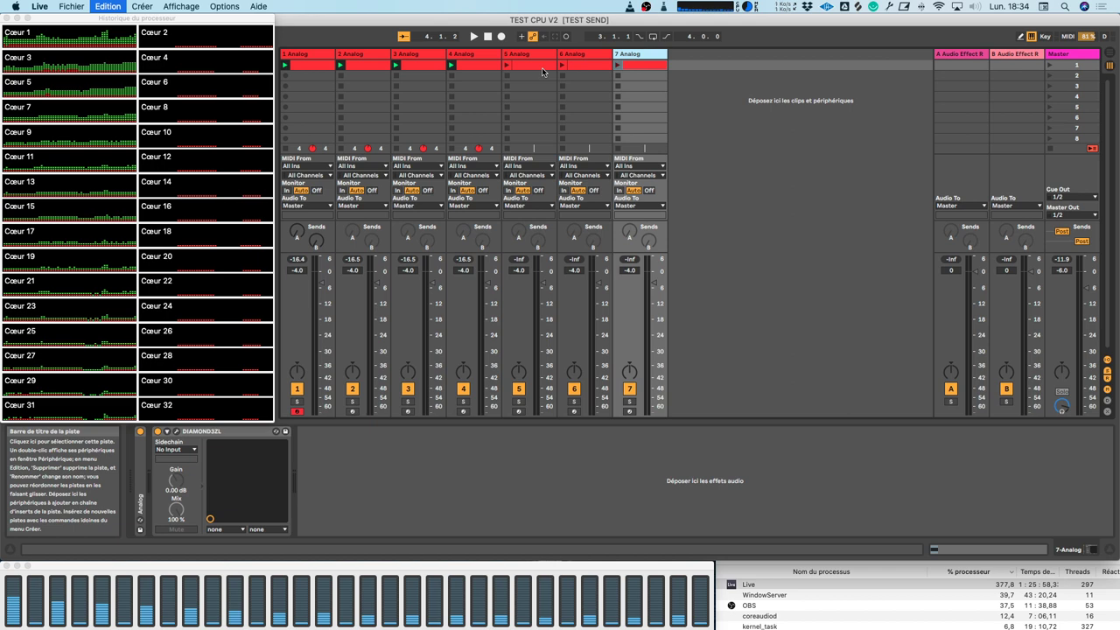
pyautogui.press('super+d')
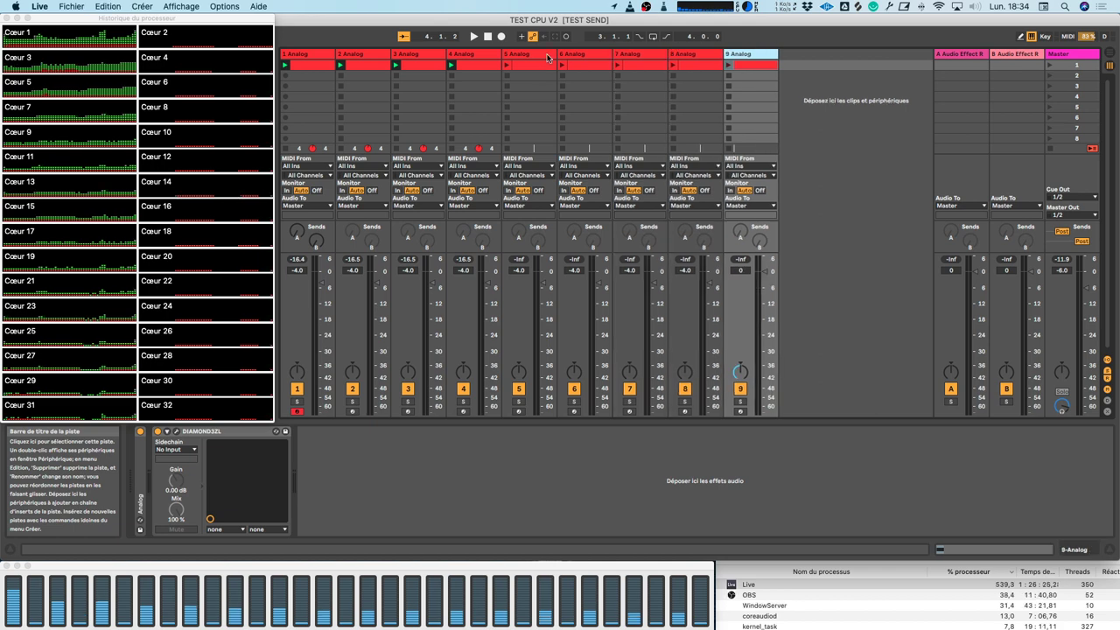
pyautogui.press('super+d')
pyautogui.press('super+d')
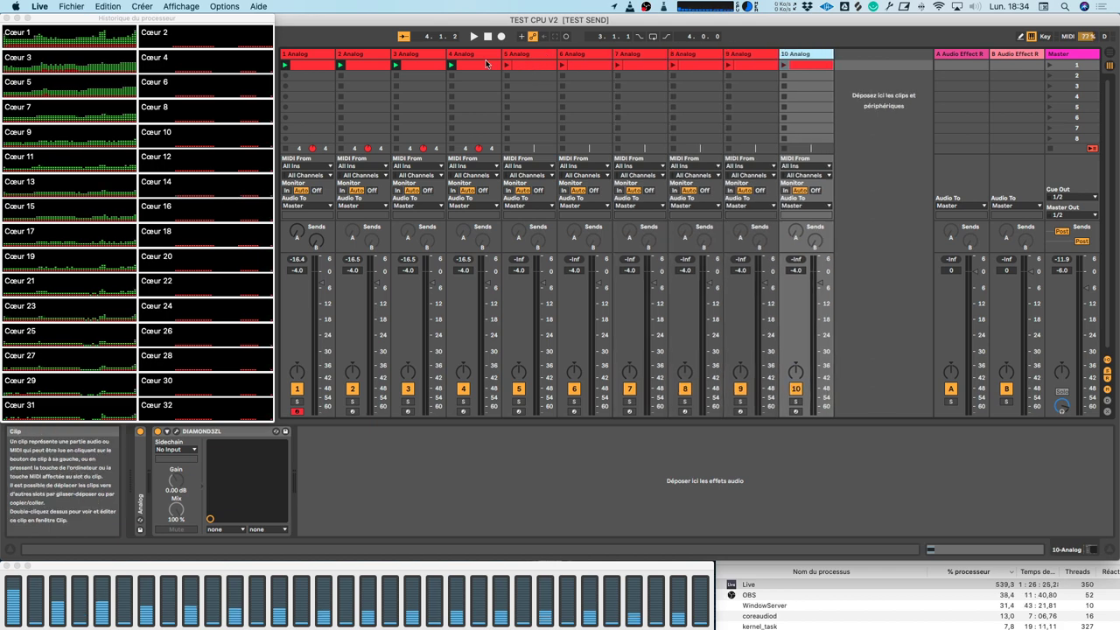
# - Launch scene 1 to play all ten tracks, and compare the devices on return A and track 2
pyautogui.click(1050, 68)
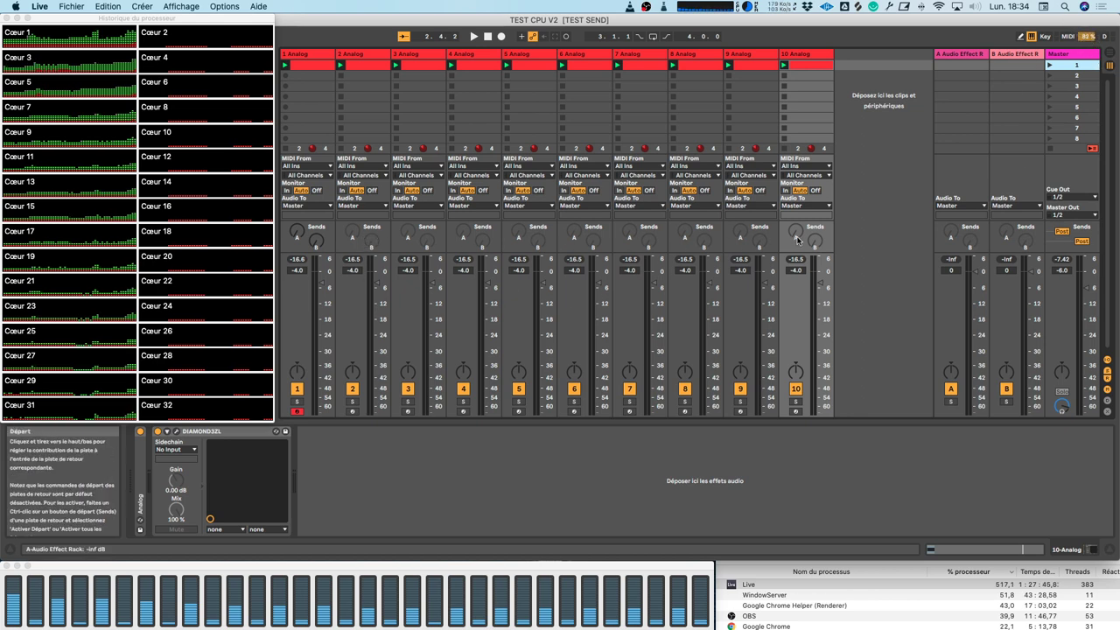
pyautogui.click(953, 54)
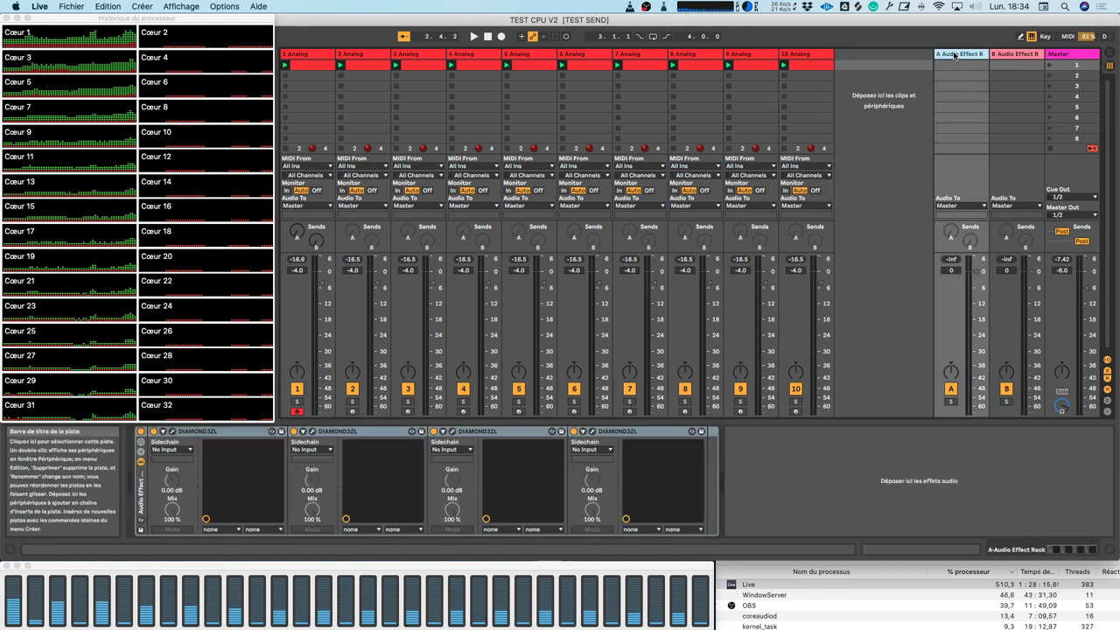
pyautogui.click(364, 64)
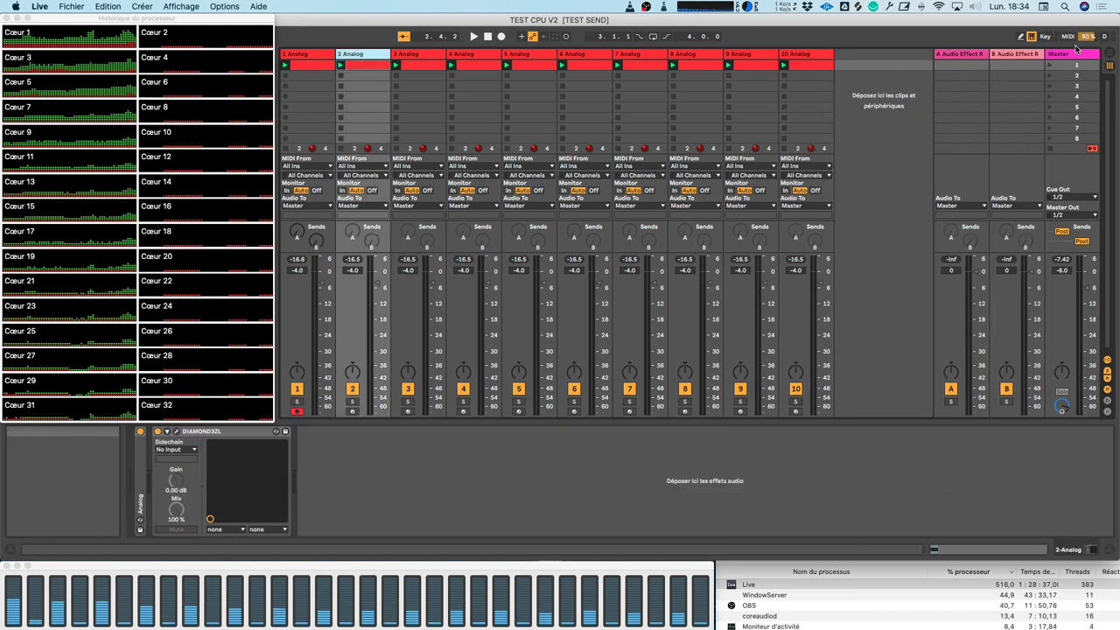
# - Activate all sends on each of tracks 2 through 10
pyautogui.rightClick(369, 238)
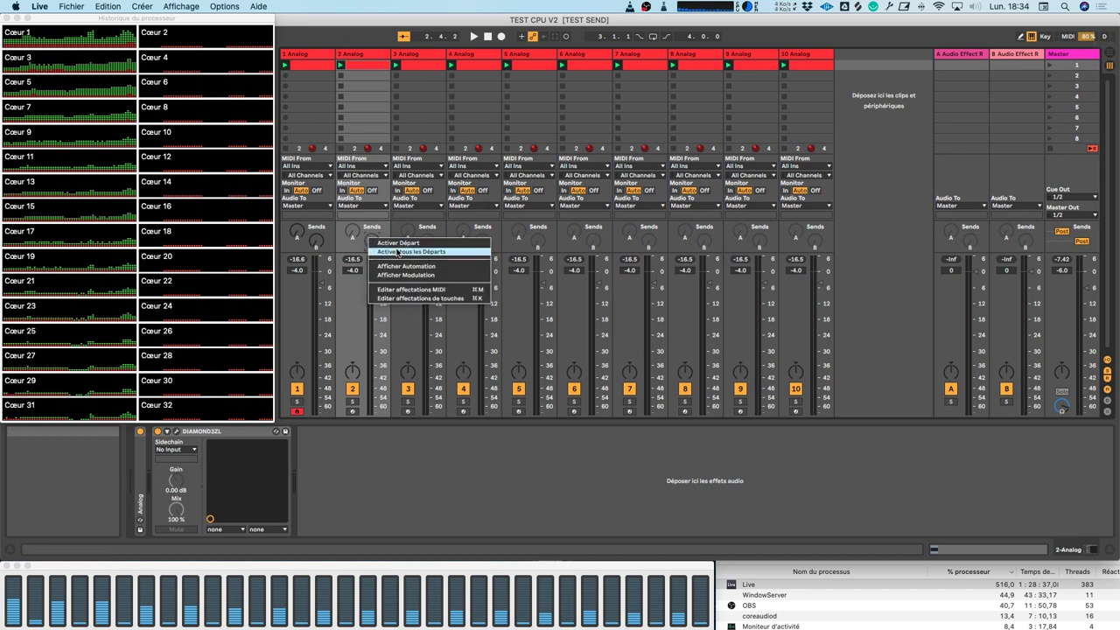
pyautogui.click(411, 252)
pyautogui.rightClick(427, 242)
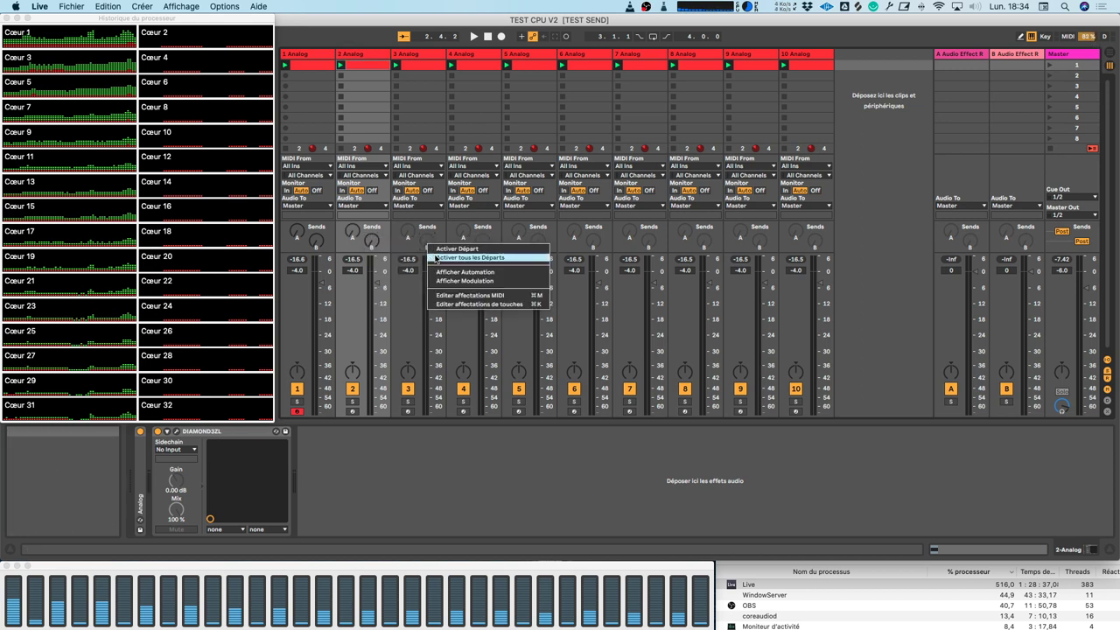
pyautogui.click(436, 257)
pyautogui.rightClick(475, 242)
pyautogui.click(495, 259)
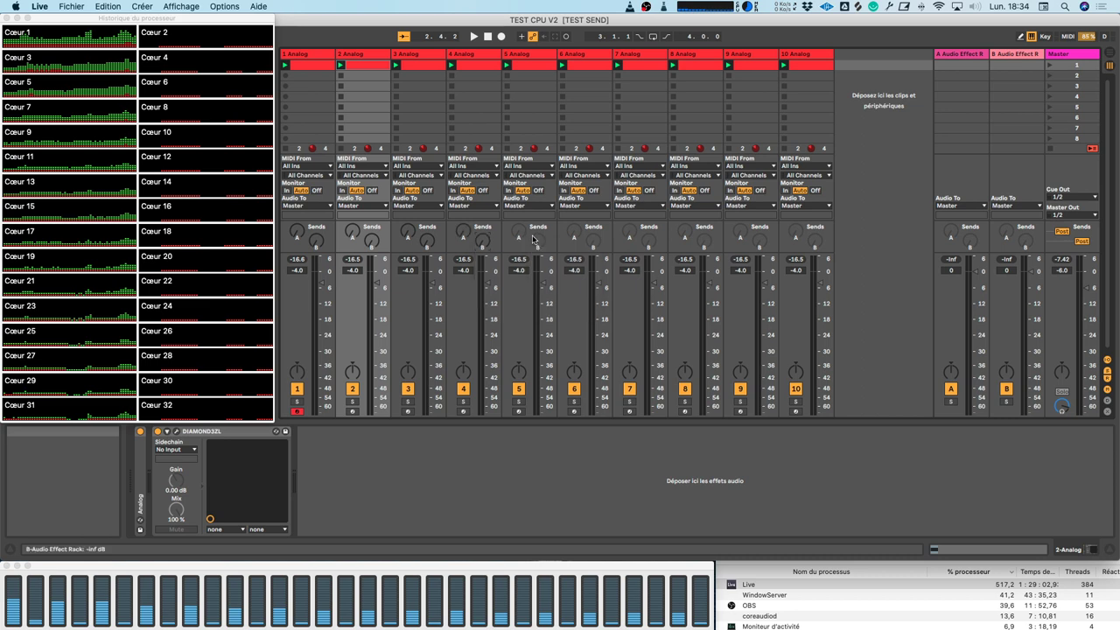
pyautogui.rightClick(537, 241)
pyautogui.click(574, 254)
pyautogui.rightClick(592, 242)
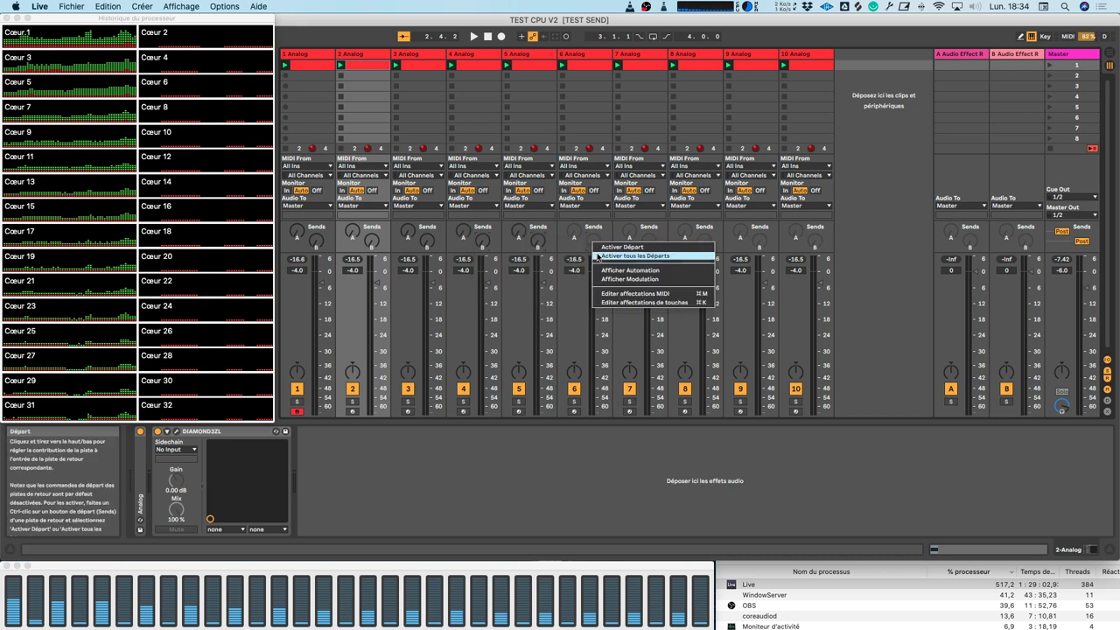
pyautogui.click(634, 255)
pyautogui.rightClick(647, 243)
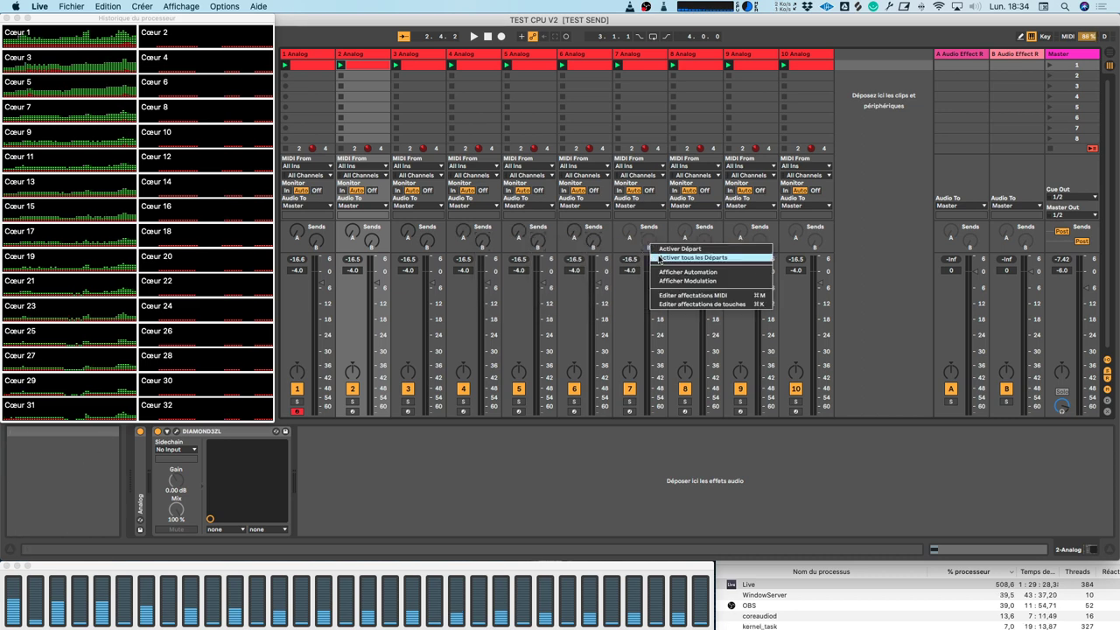
pyautogui.click(681, 258)
pyautogui.rightClick(707, 242)
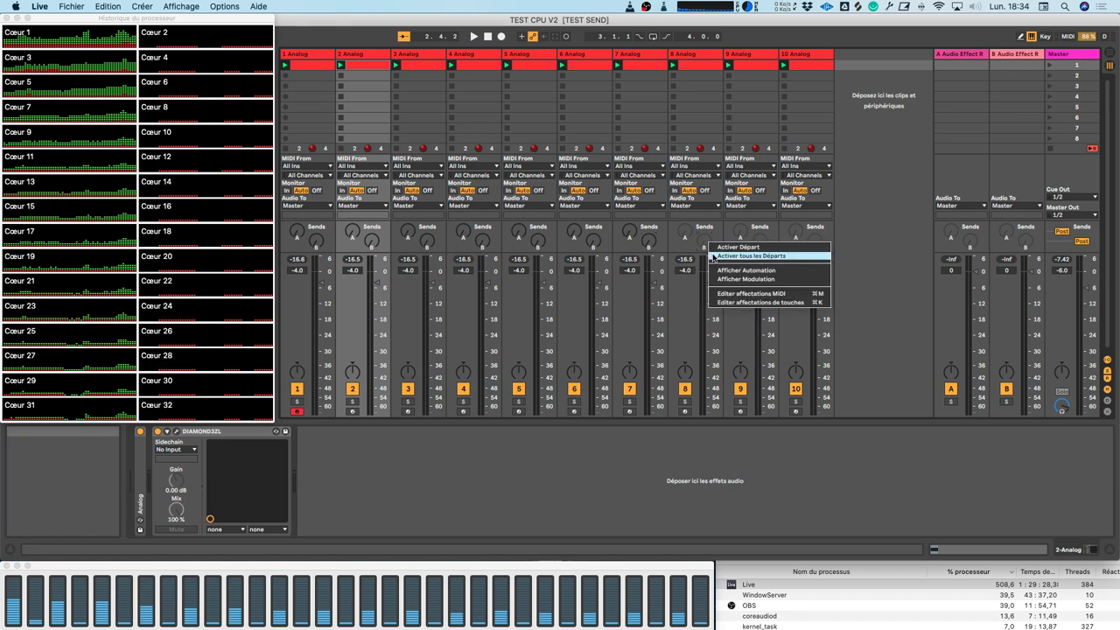
pyautogui.click(716, 252)
pyautogui.rightClick(762, 241)
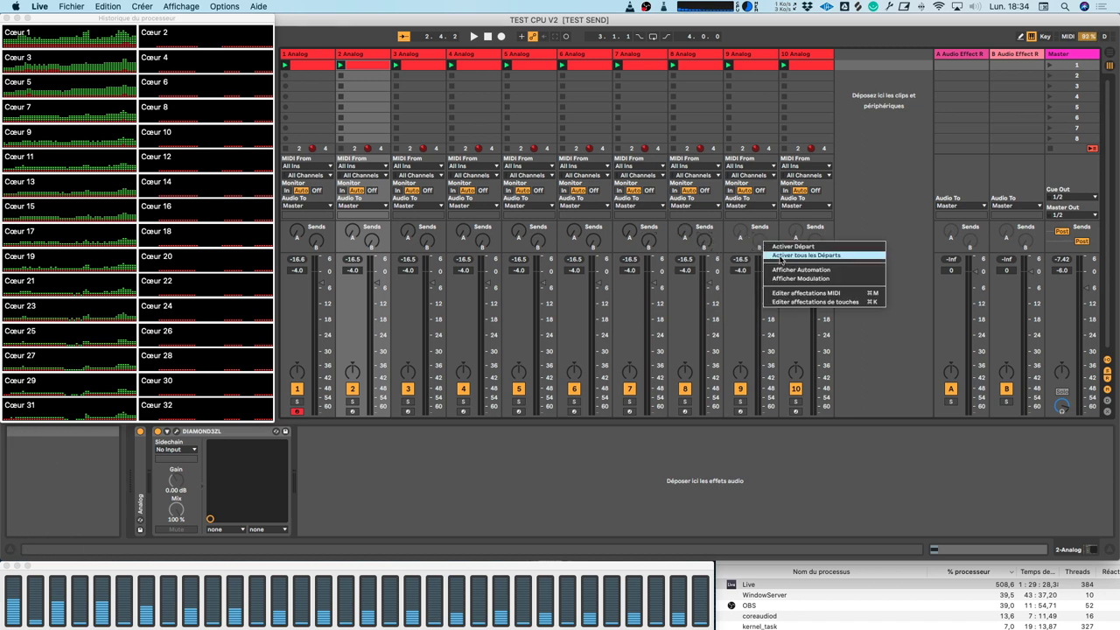
pyautogui.click(801, 251)
pyautogui.rightClick(815, 243)
pyautogui.click(832, 253)
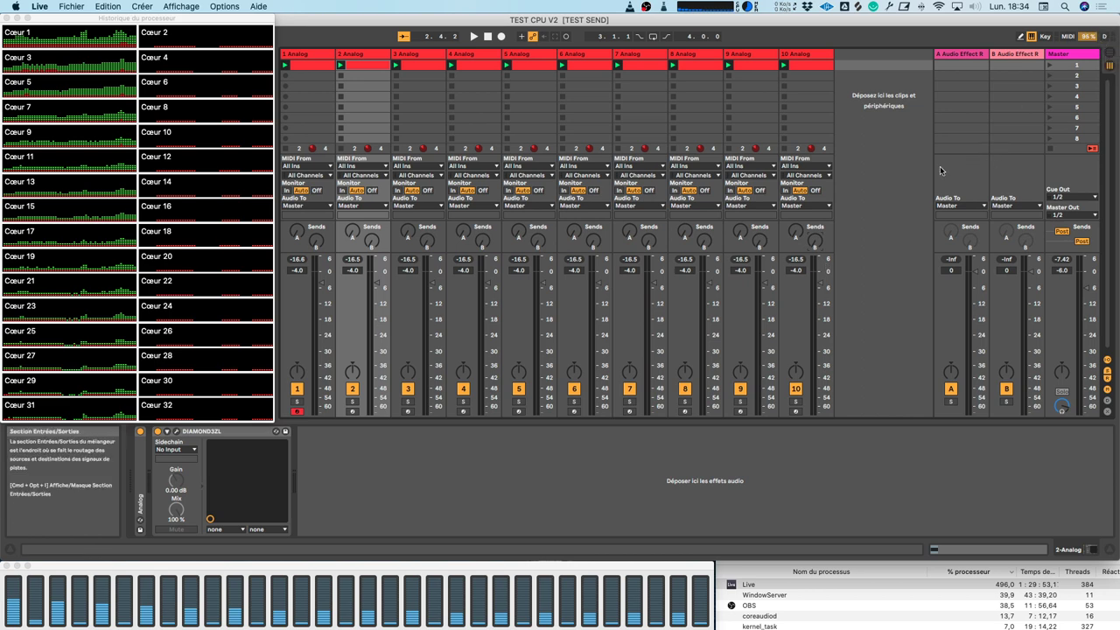
# - Play the set briefly to check CPU load, and examine the device chains on returns A and B and track 3
pyautogui.press('space')
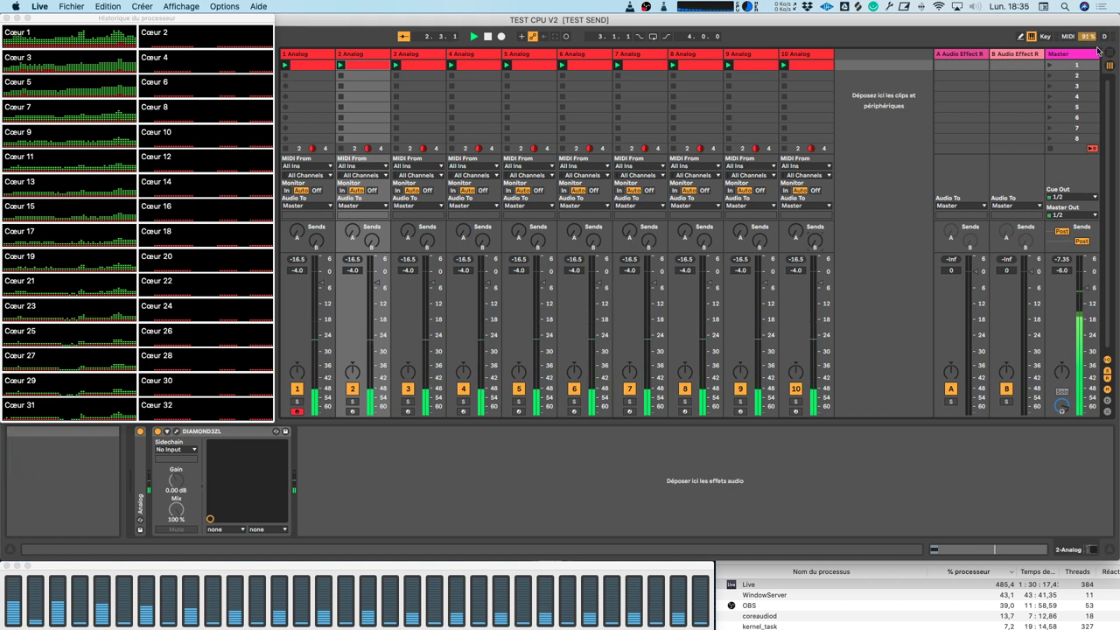
pyautogui.press('space')
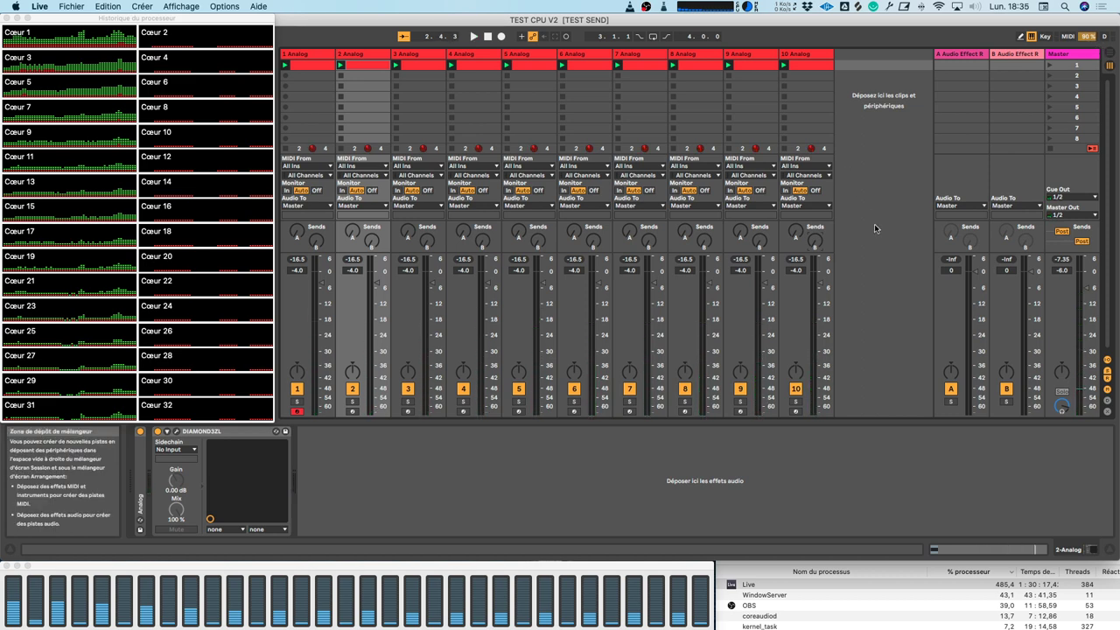
pyautogui.click(977, 54)
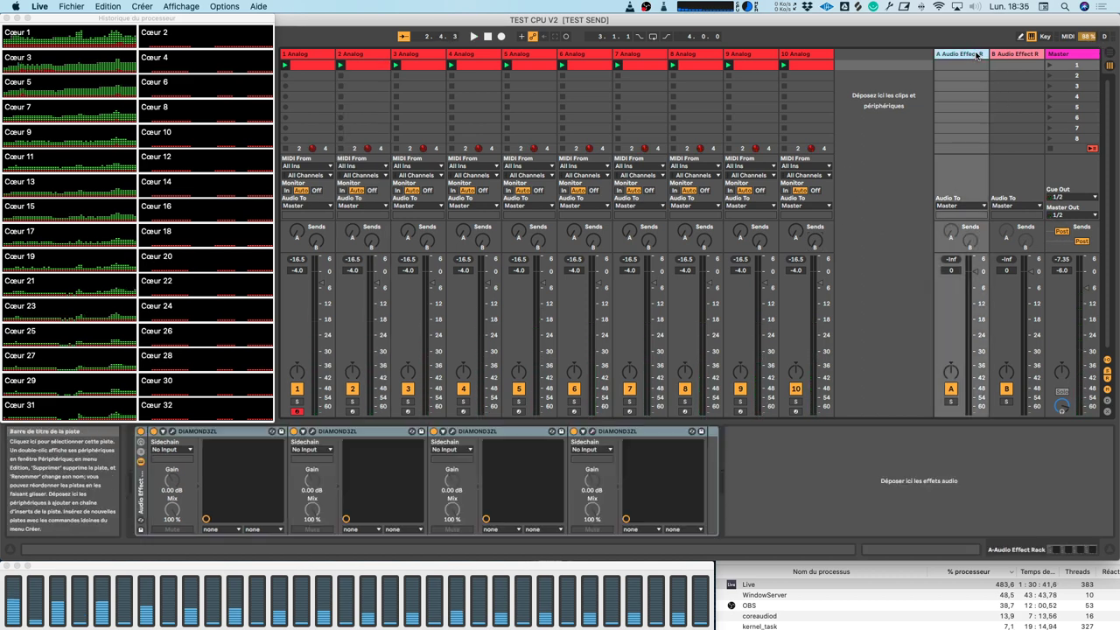
pyautogui.click(1020, 55)
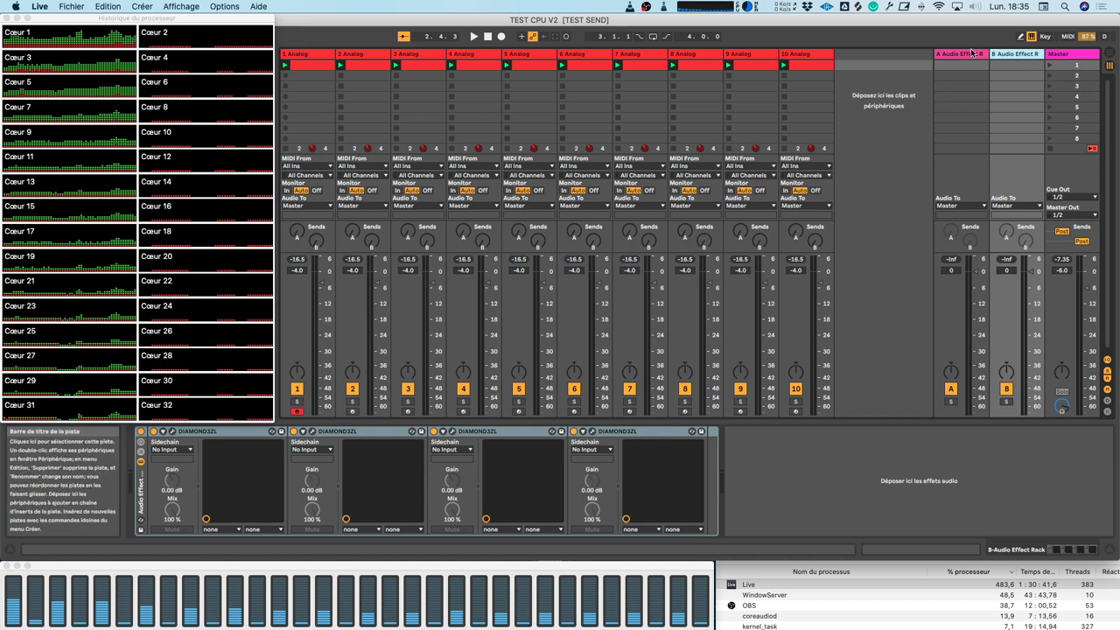
pyautogui.click(971, 54)
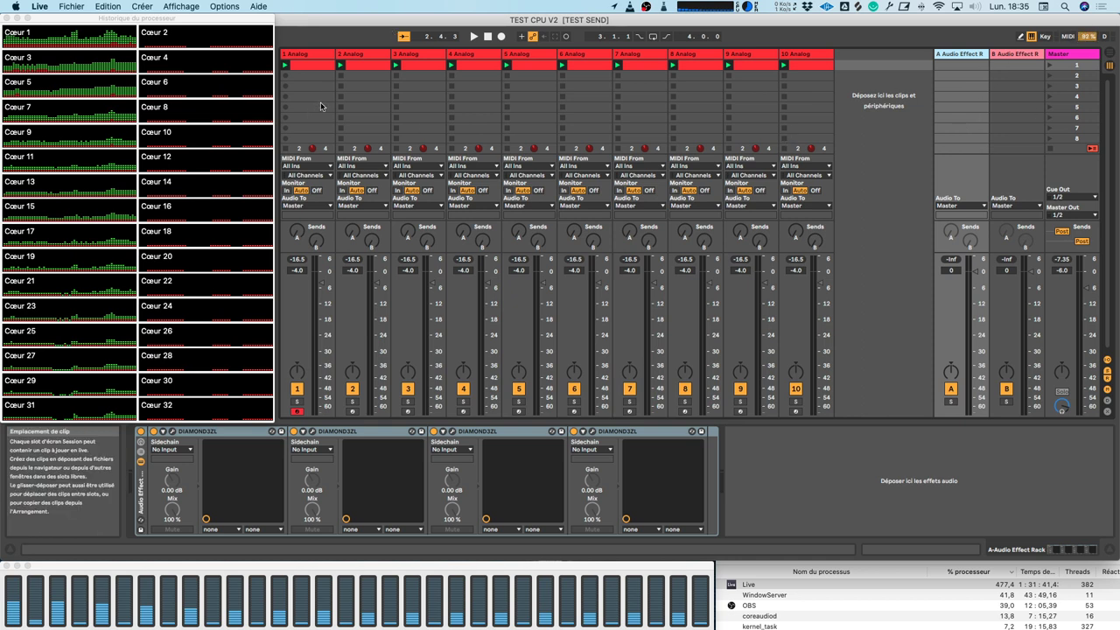
pyautogui.click(434, 237)
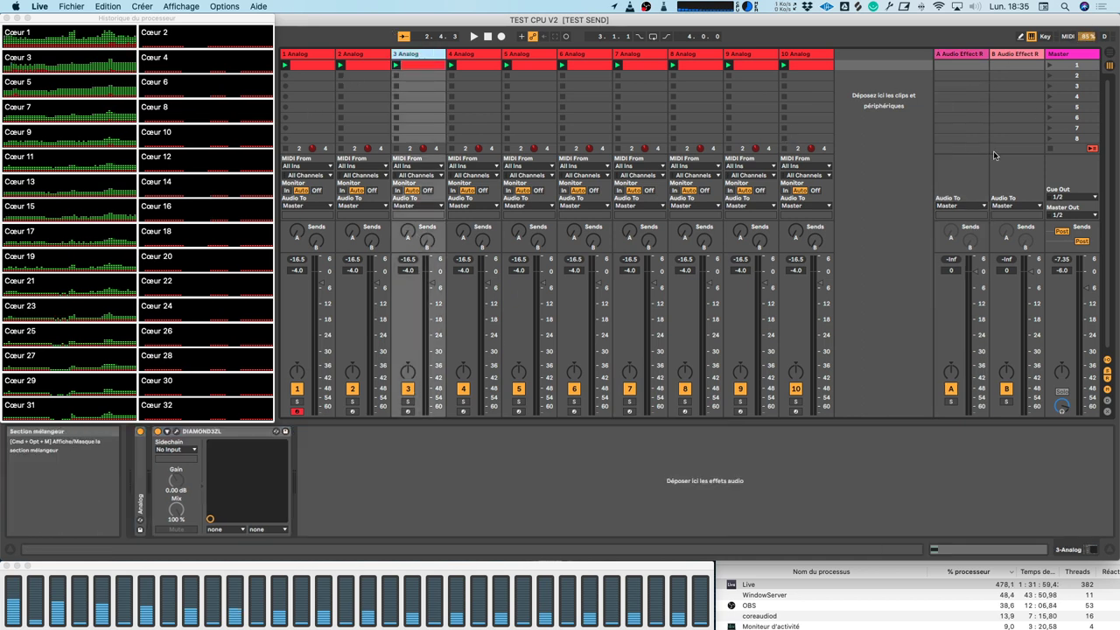
# - Copy the first DIAMOND3ZL device of return A's rack onto tracks 2, 3, 4 and 5
pyautogui.click(962, 175)
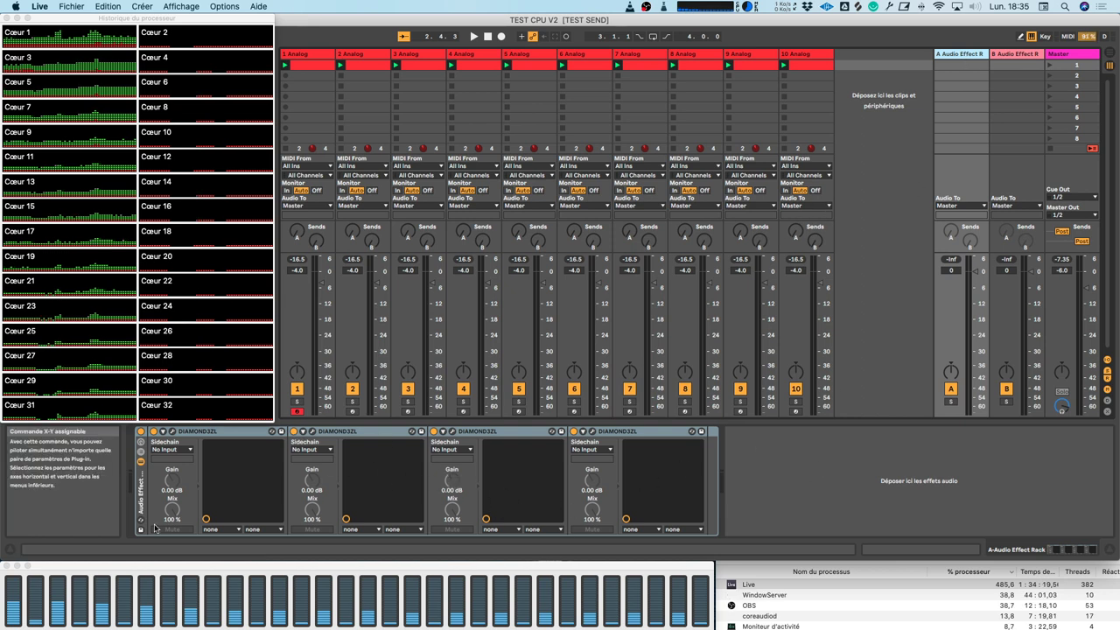
pyautogui.click(210, 431)
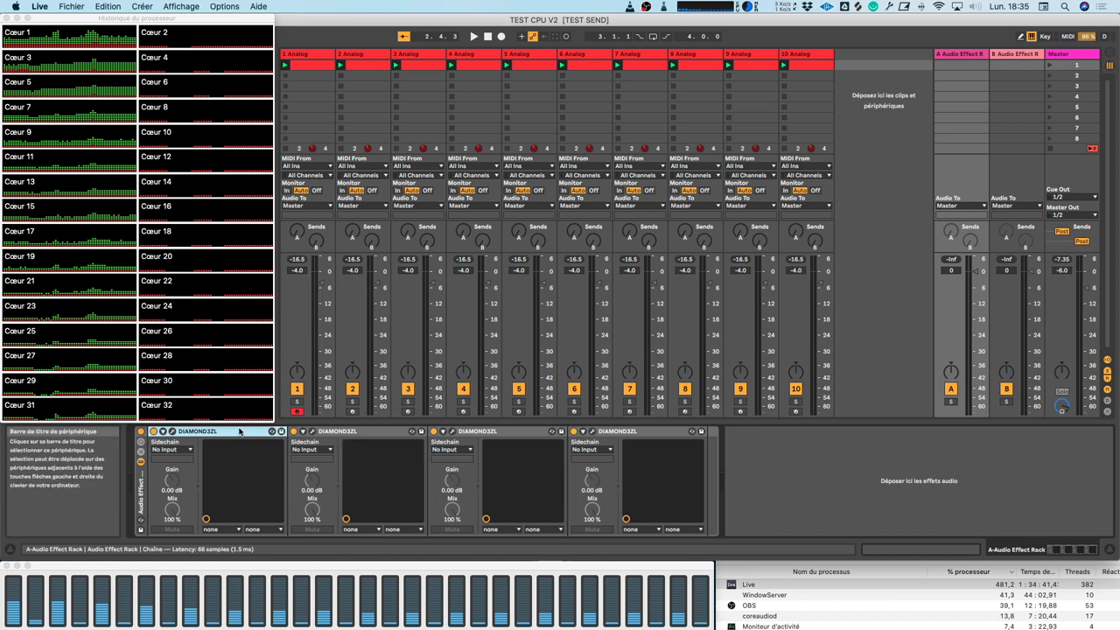
pyautogui.click(346, 130)
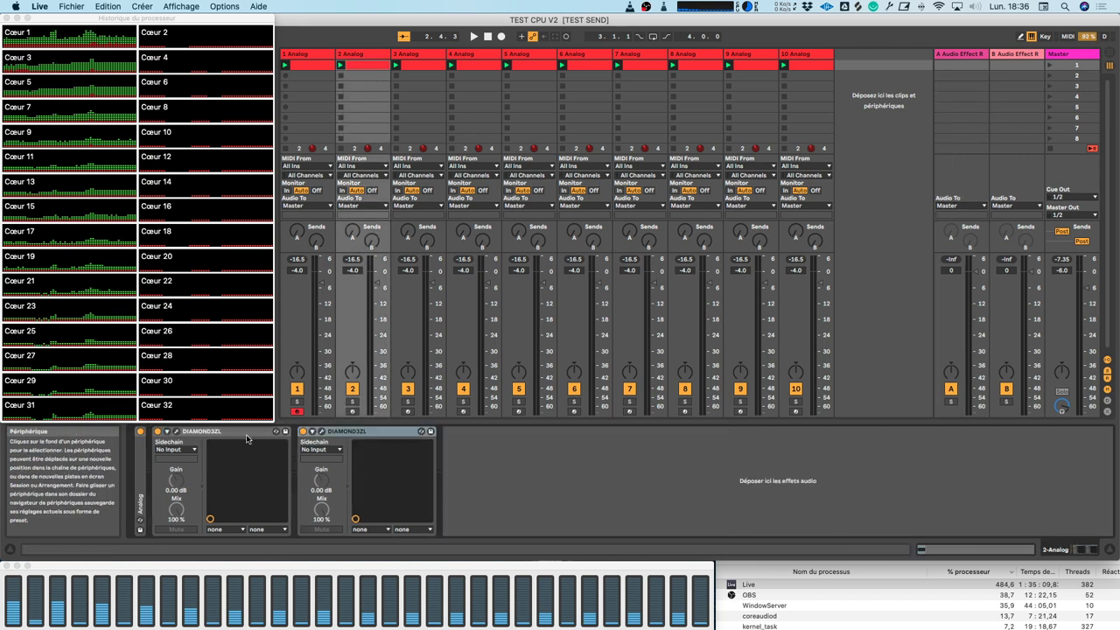
pyautogui.click(403, 199)
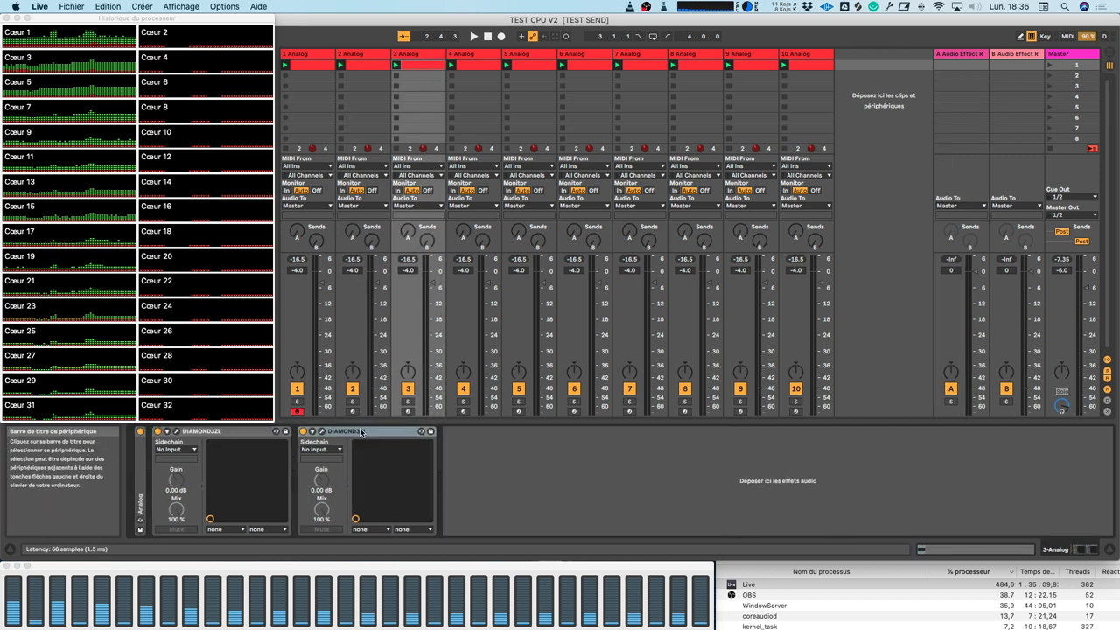
pyautogui.click(466, 150)
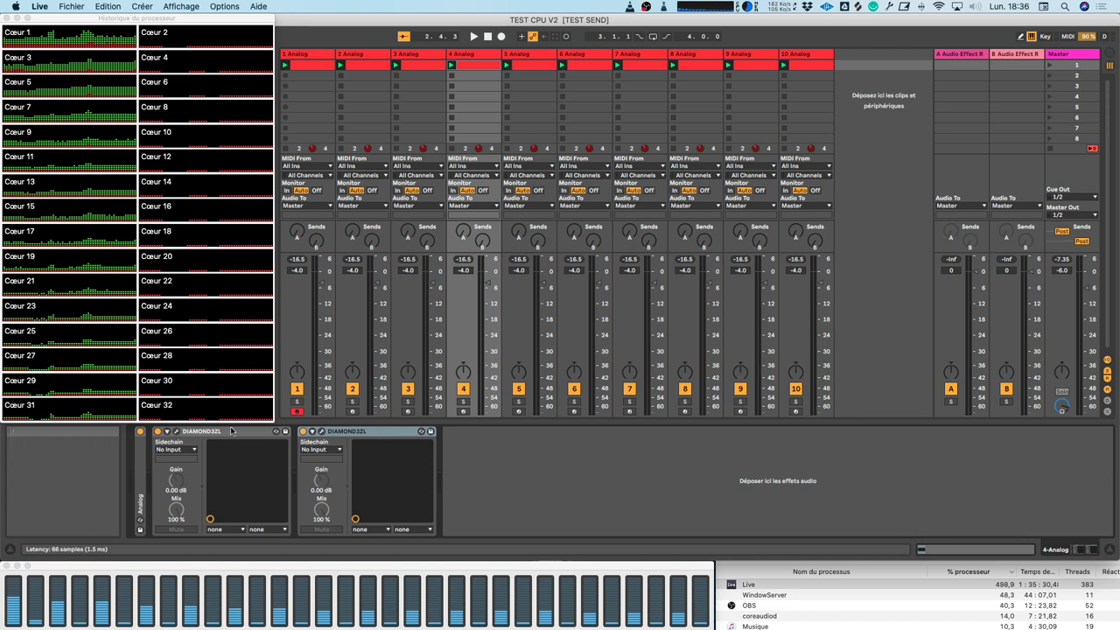
pyautogui.click(528, 141)
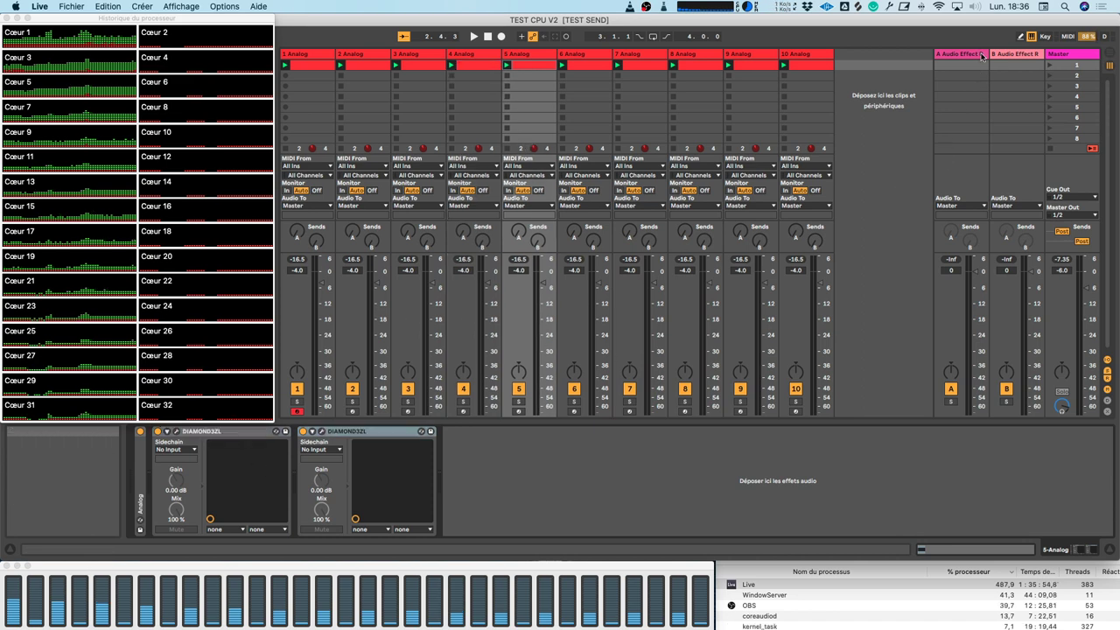
# - View return B's effect rack and undo the DIAMOND3ZL pastes on tracks 5 and 4
pyautogui.click(1015, 55)
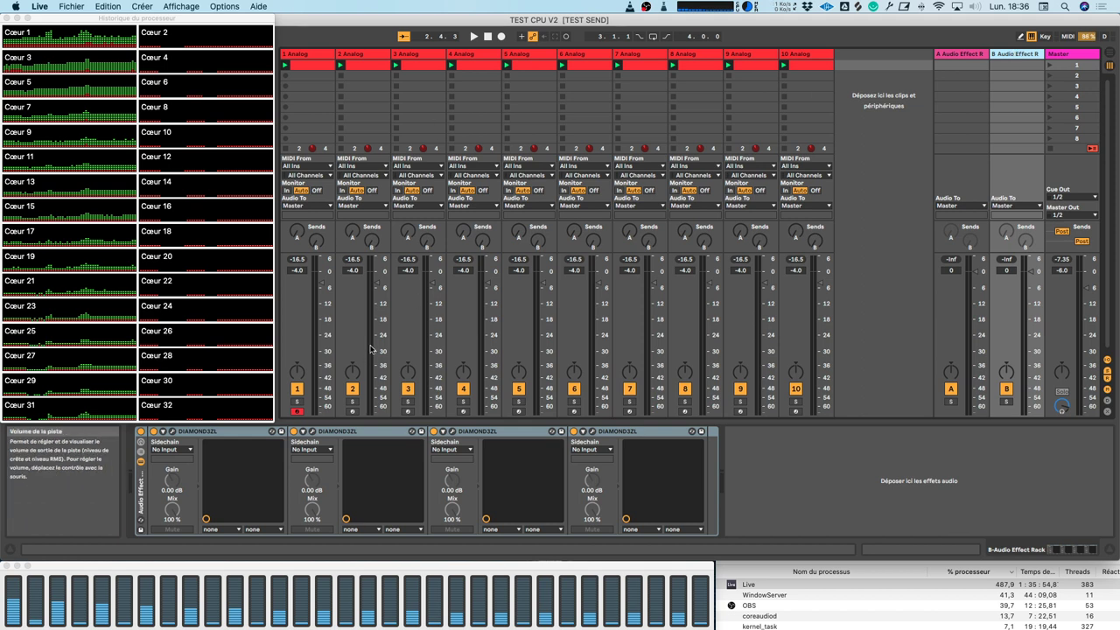
pyautogui.press('super+d')
pyautogui.press('super+z')
pyautogui.press('super+z')
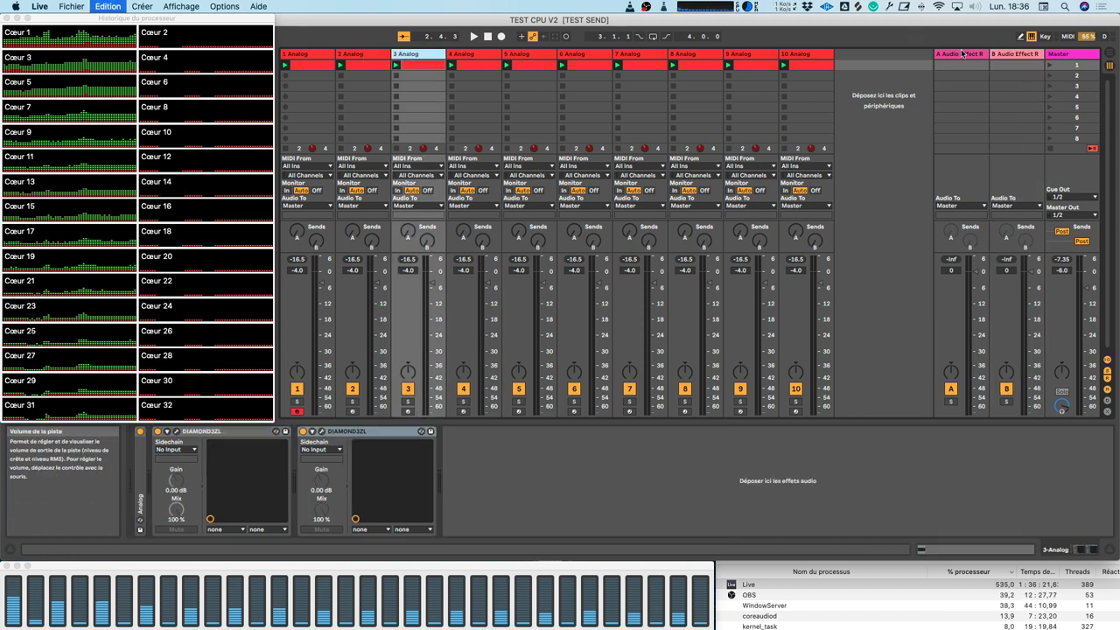
# - Undo the DIAMOND3ZL pastes on tracks 3 and 2
pyautogui.press('super+z')
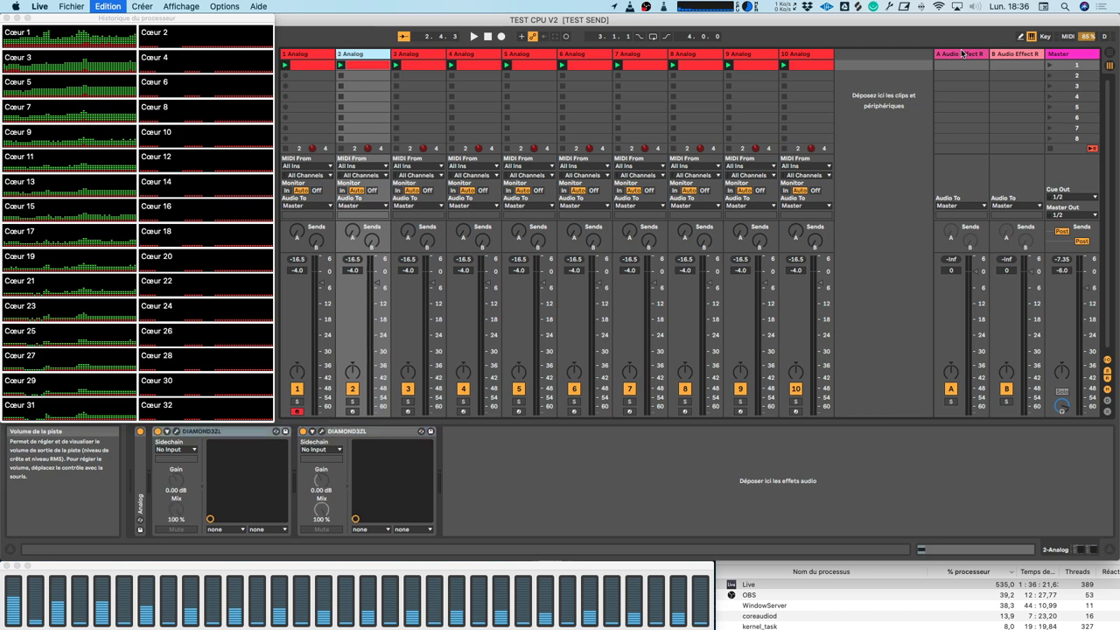
pyautogui.press('super+z')
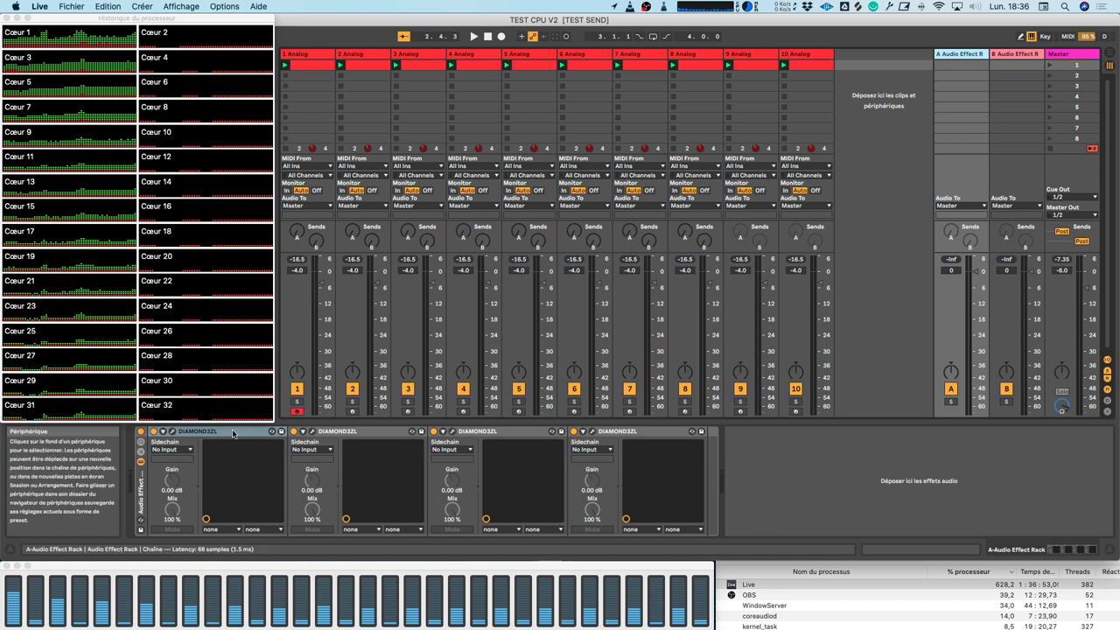
# - Ungroup return A's effect rack and play the set briefly to check the CPU load
pyautogui.rightClick(142, 496)
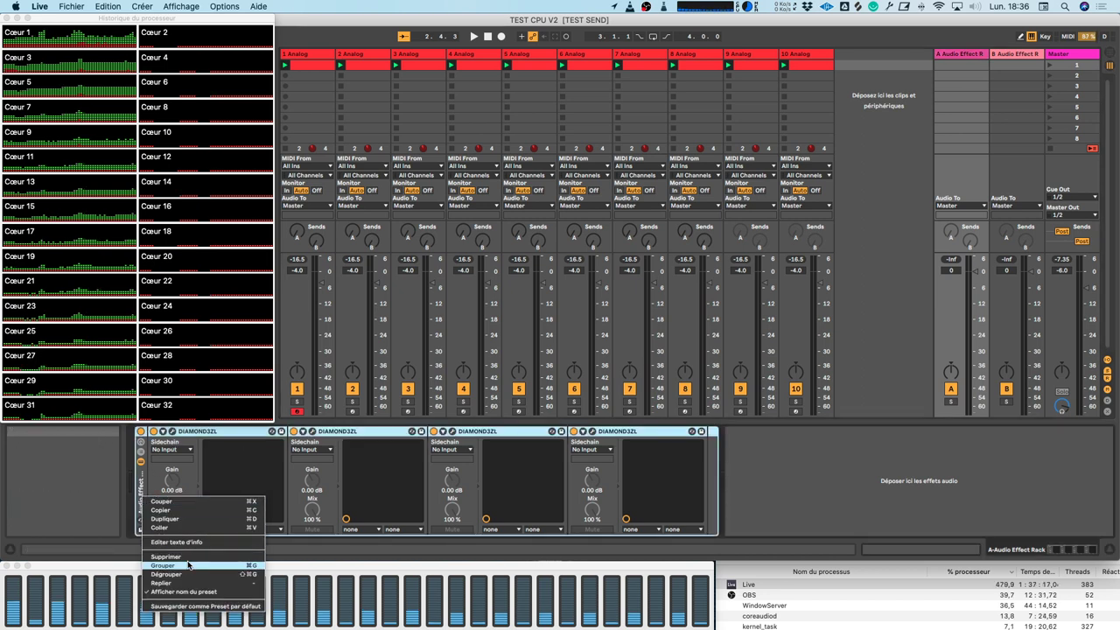
pyautogui.press('Return')
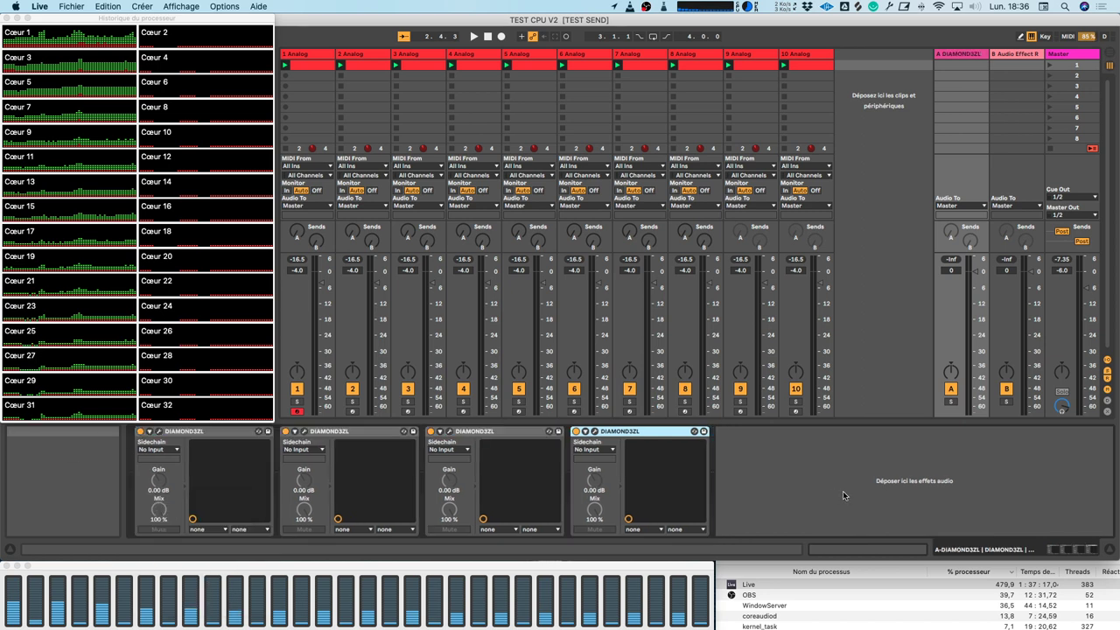
pyautogui.click(969, 57)
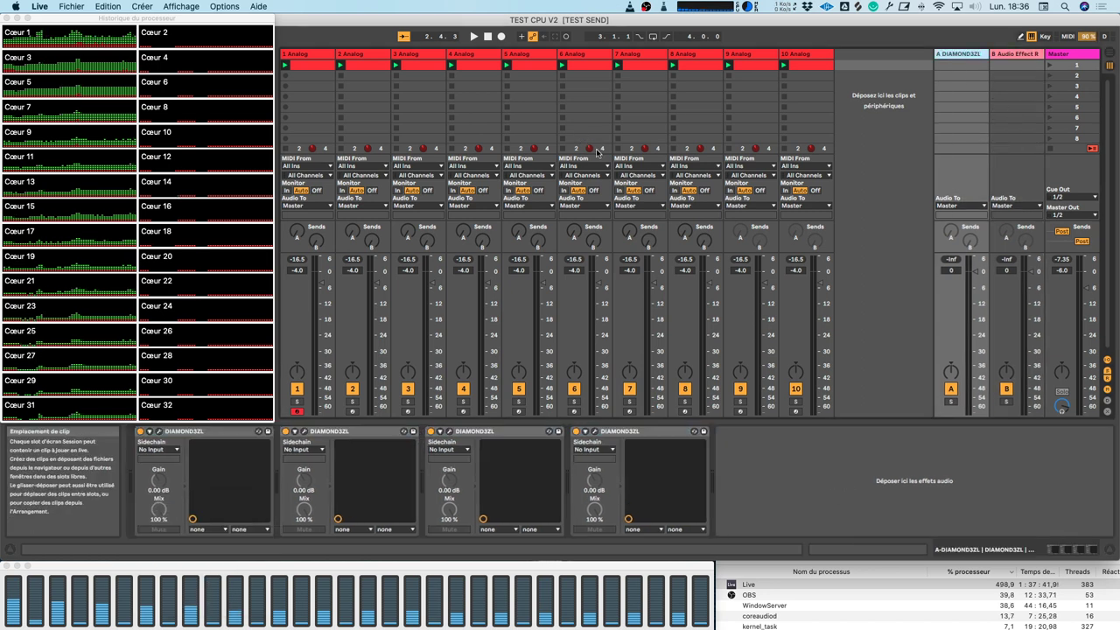
pyautogui.press('space')
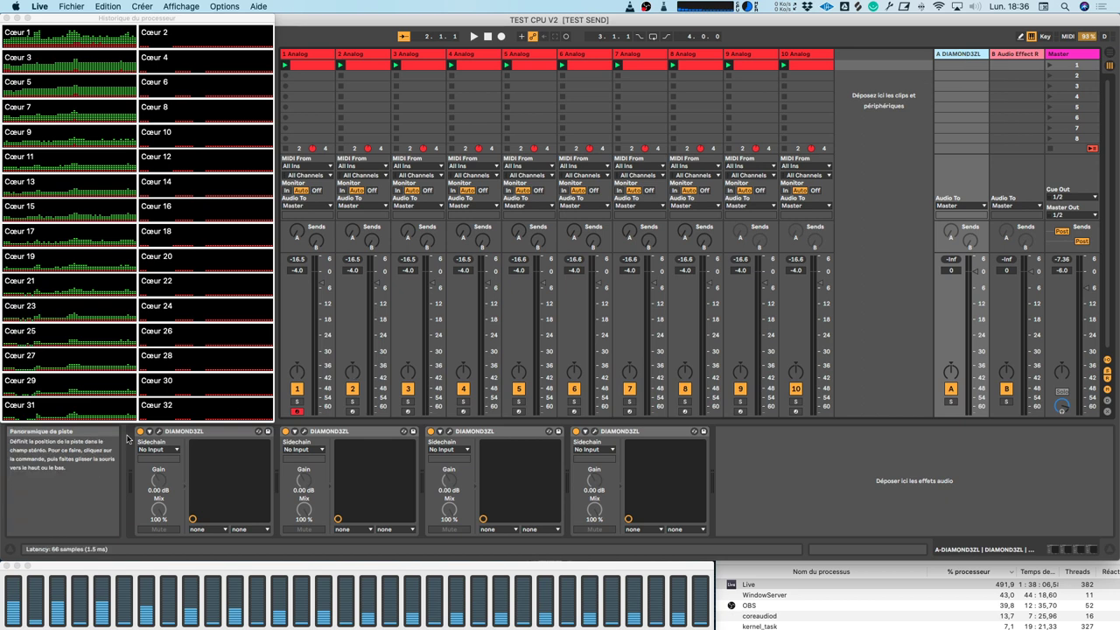
# - Move return A's first DIAMOND3ZL onto track 2, and from there onto track 3
pyautogui.click(201, 434)
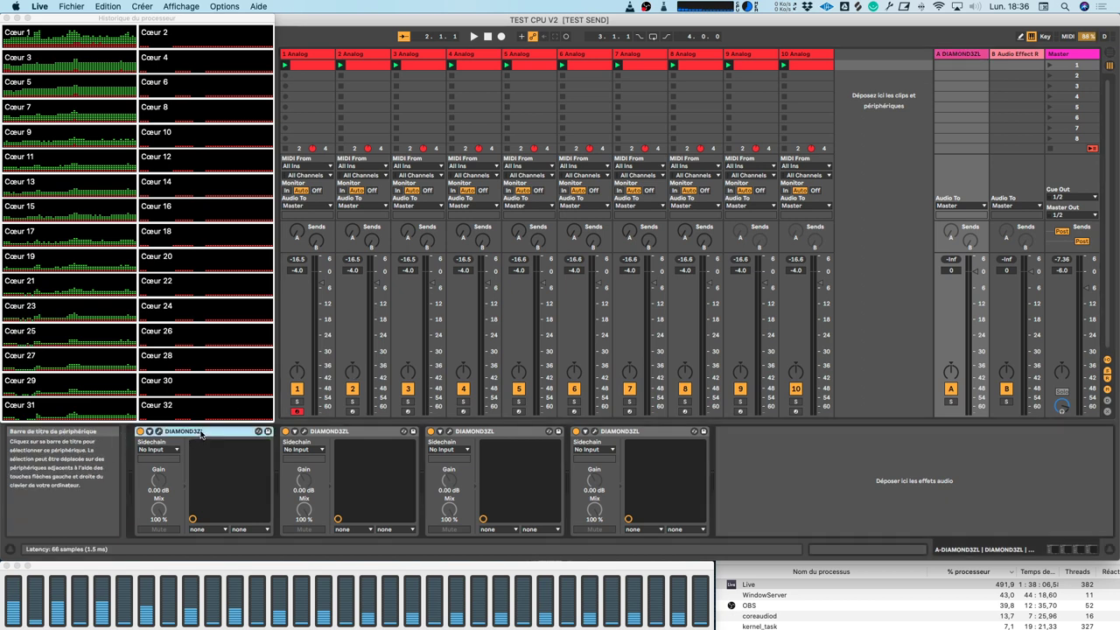
pyautogui.click(367, 114)
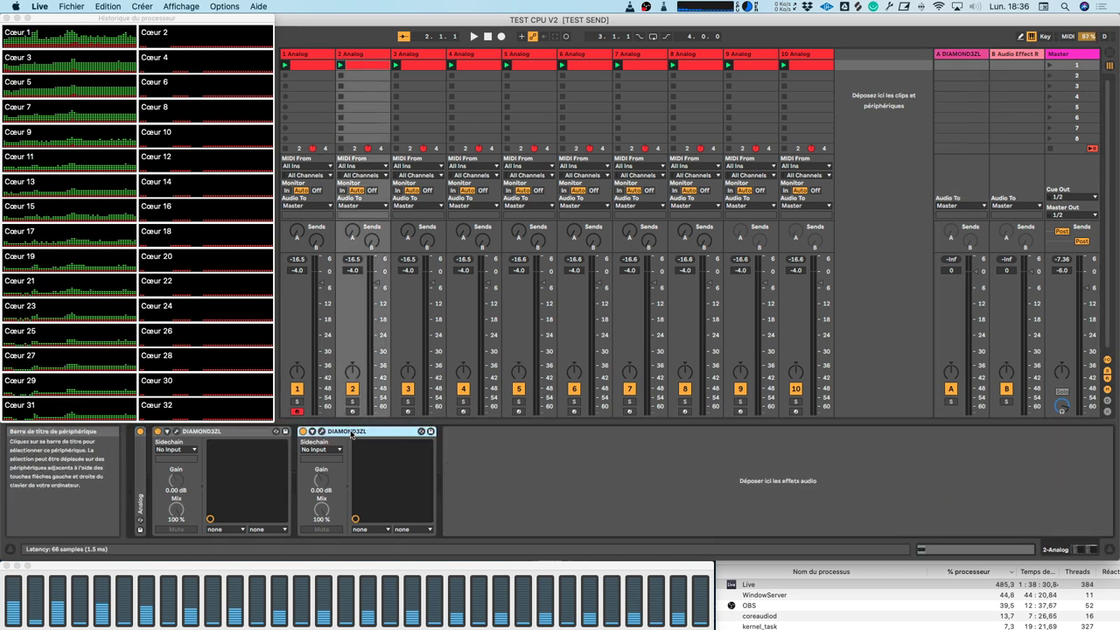
pyautogui.click(415, 124)
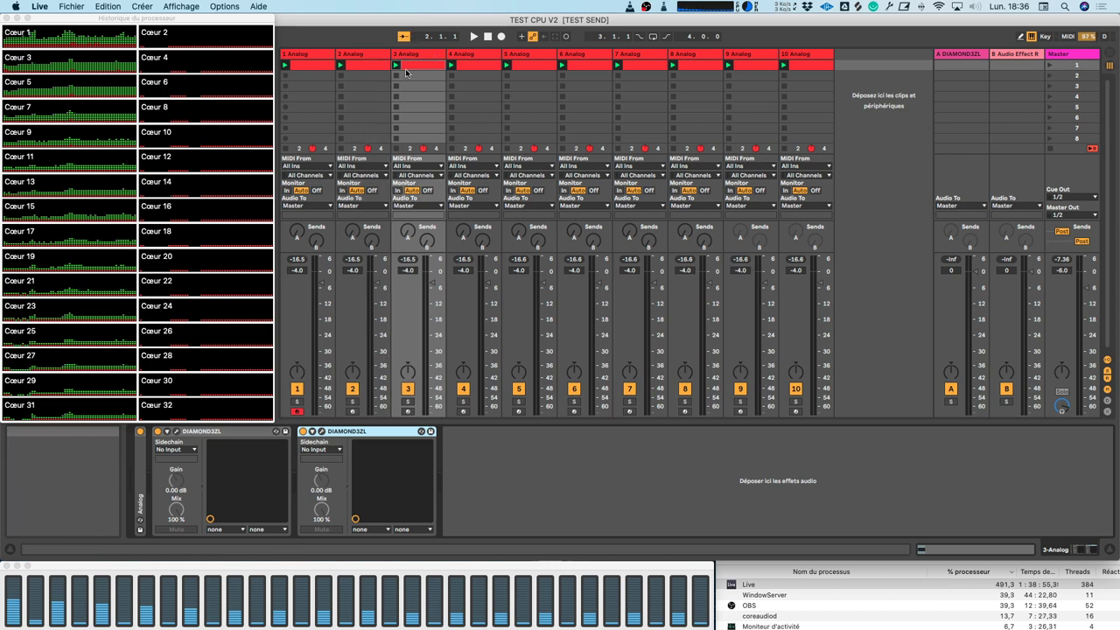
# - Move return A's third DIAMOND3ZL onto track 3 and its second onto track 5, keeping a single one on the return
pyautogui.click(1013, 57)
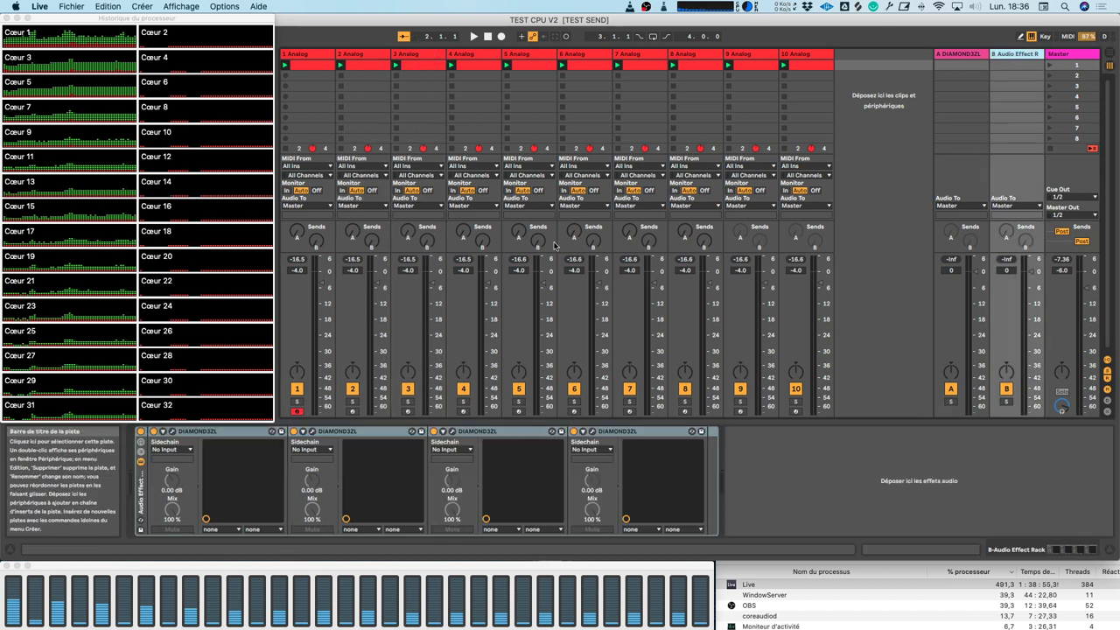
pyautogui.click(940, 68)
pyautogui.moveTo(490, 431); pyautogui.dragTo(431, 130)
pyautogui.click(951, 56)
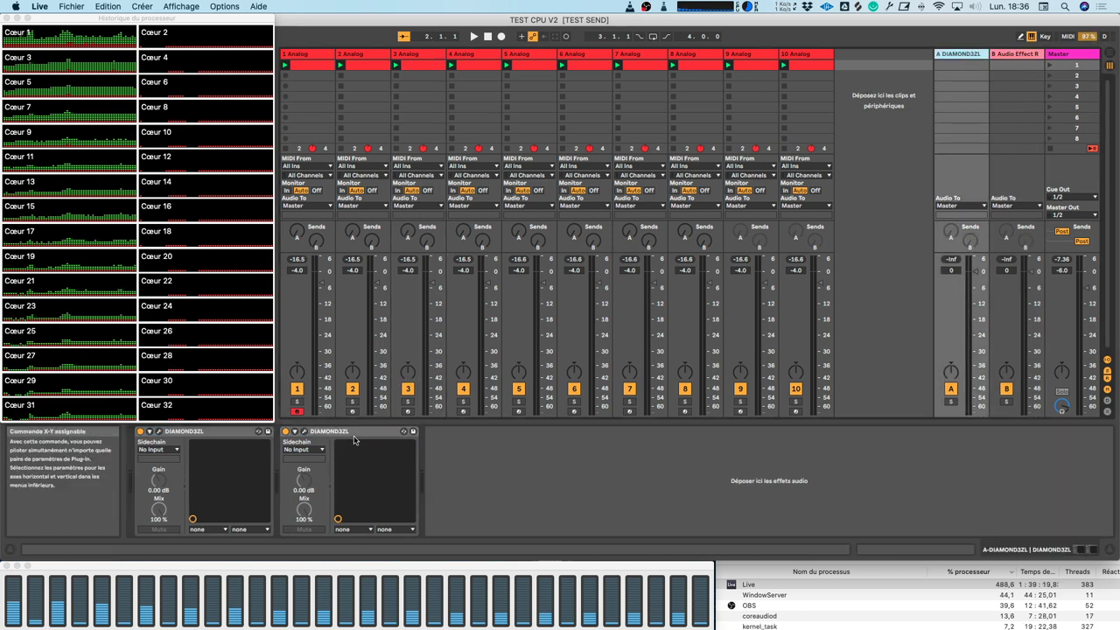
pyautogui.moveTo(354, 432); pyautogui.dragTo(528, 125)
pyautogui.moveTo(729, 140); pyautogui.dragTo(529, 127)
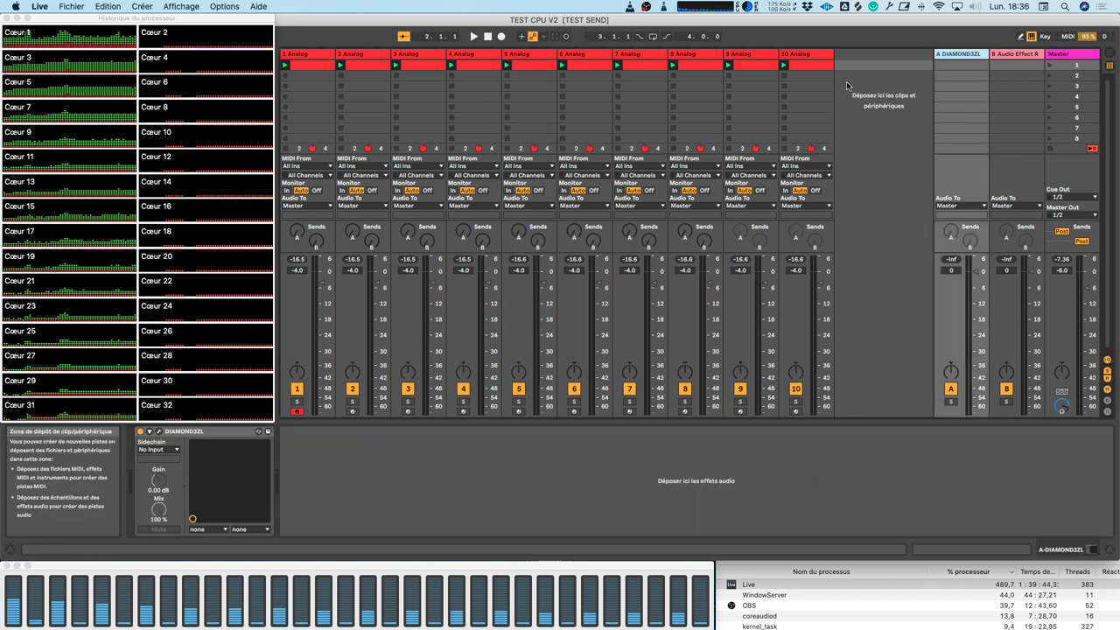
# - Ungroup return B's effect rack and move its first DIAMOND3ZL onto track 6
pyautogui.click(1015, 56)
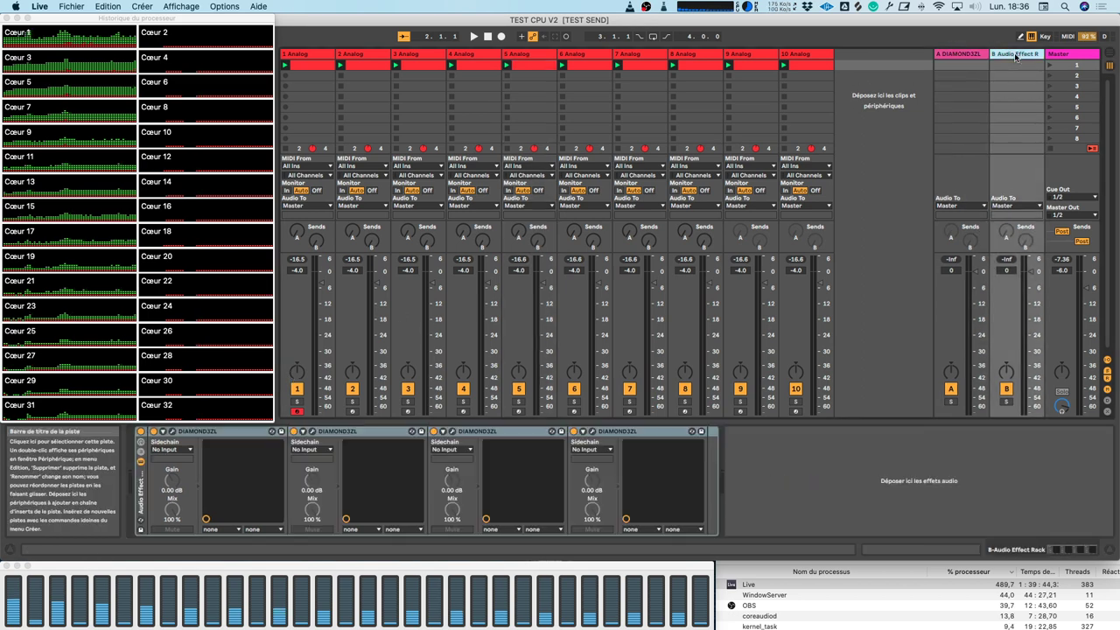
pyautogui.rightClick(143, 495)
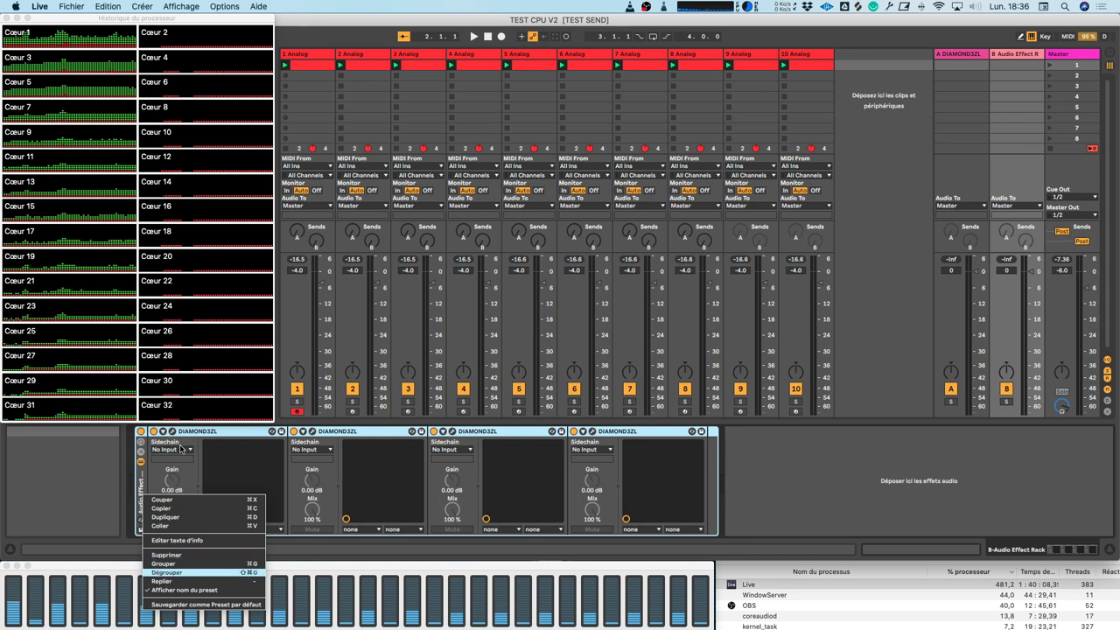
pyautogui.click(186, 573)
pyautogui.click(191, 434)
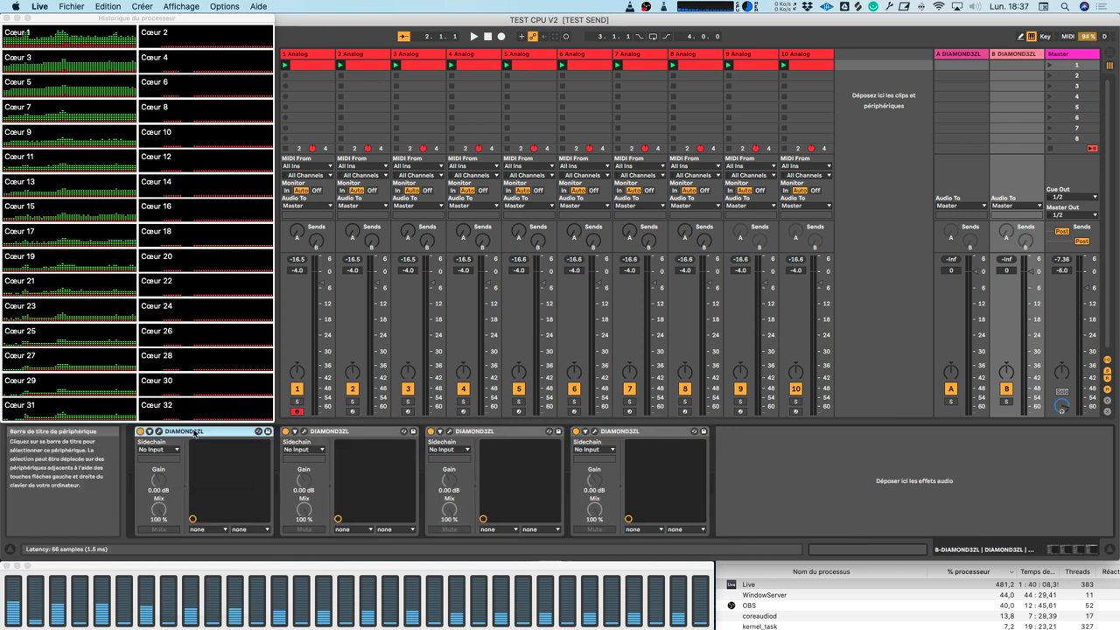
pyautogui.click(590, 141)
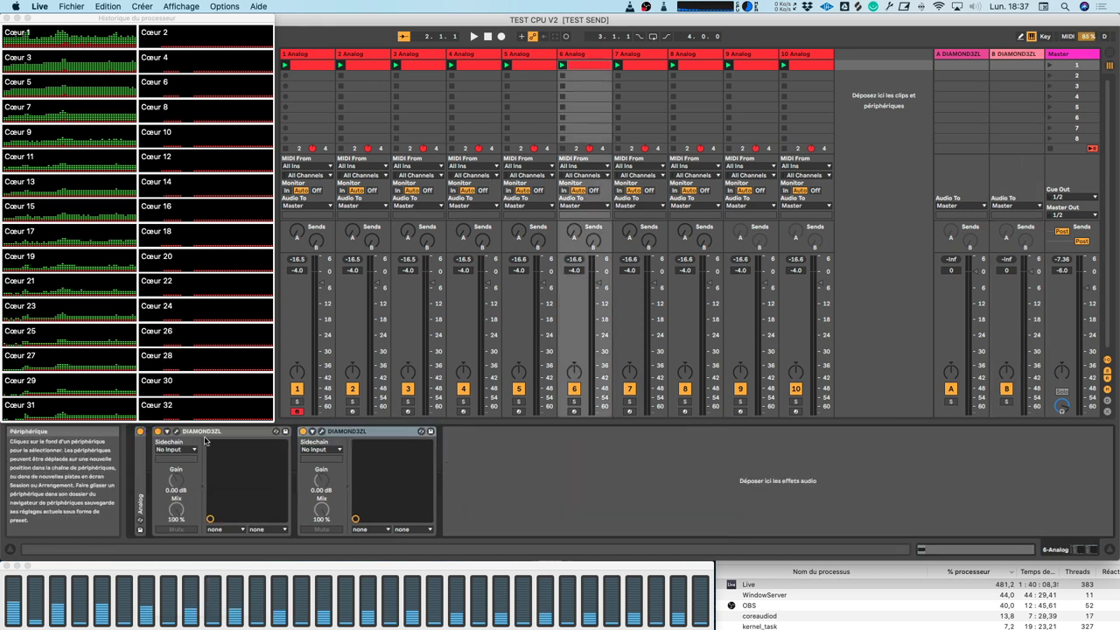
# - Try moving track 6's second DIAMOND3ZL onto track 7 and undo the move
pyautogui.click(368, 432)
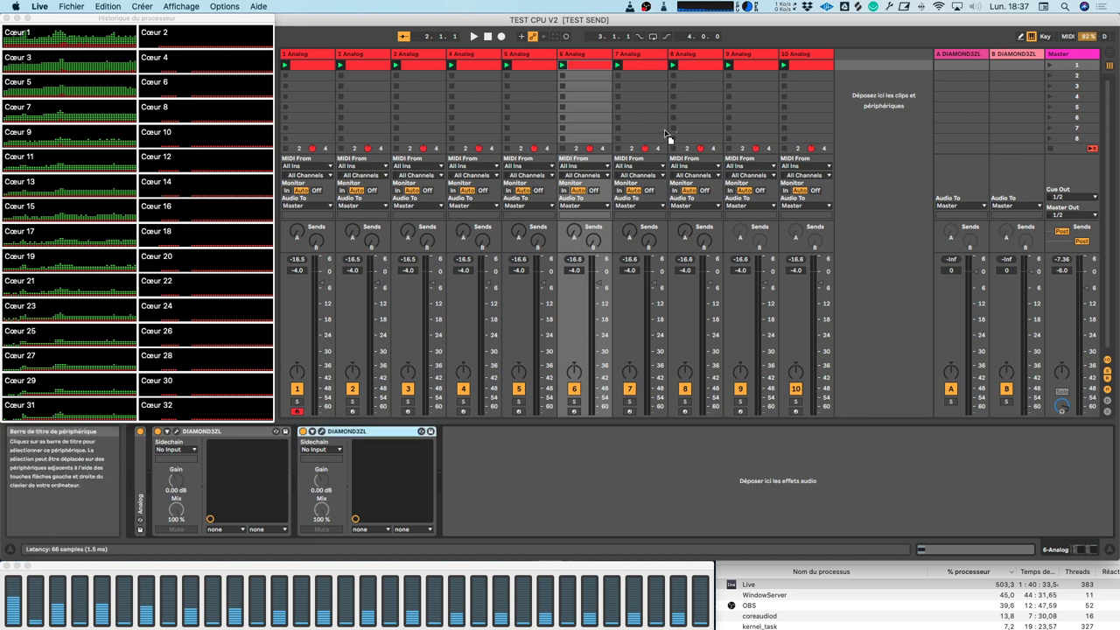
pyautogui.click(647, 115)
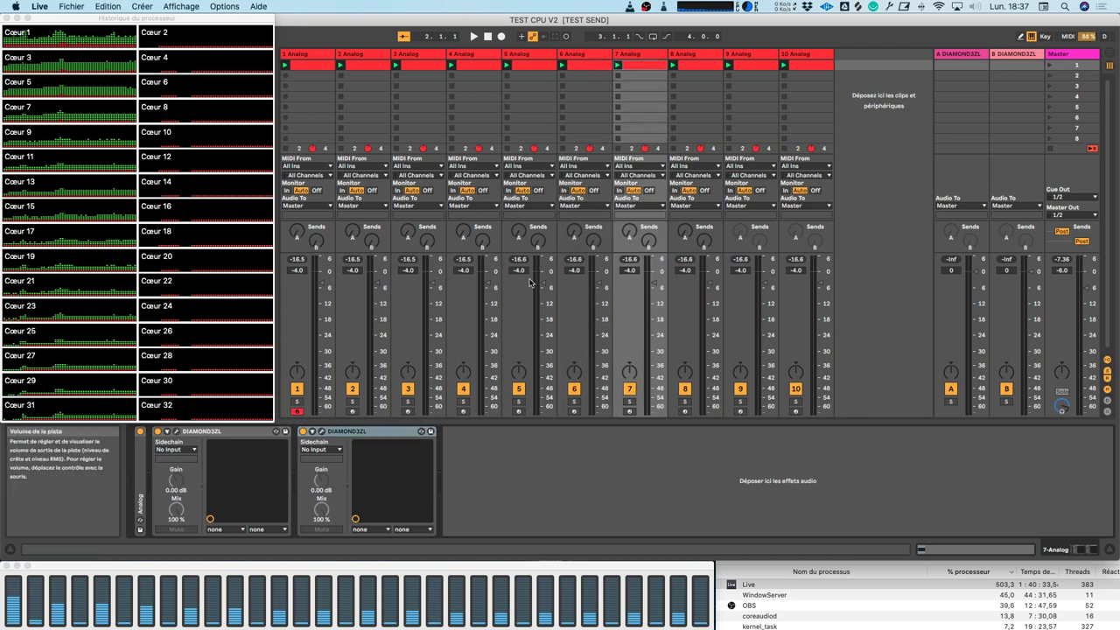
pyautogui.press('super+z')
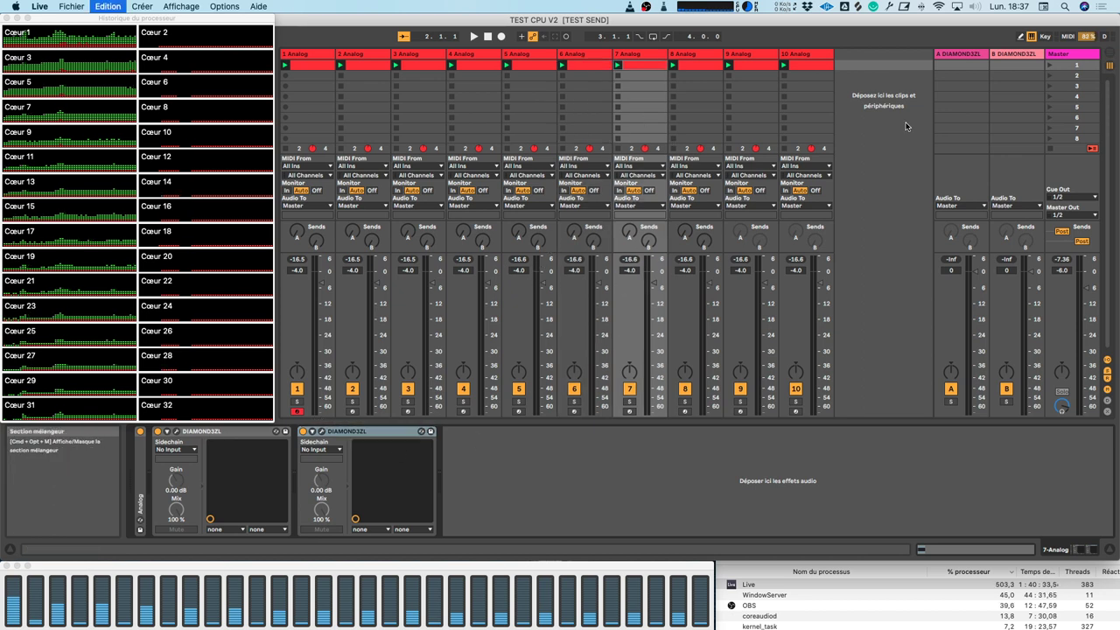
# - Move return B's third DIAMOND3ZL onto track 7 and its second onto track 9
pyautogui.click(1007, 57)
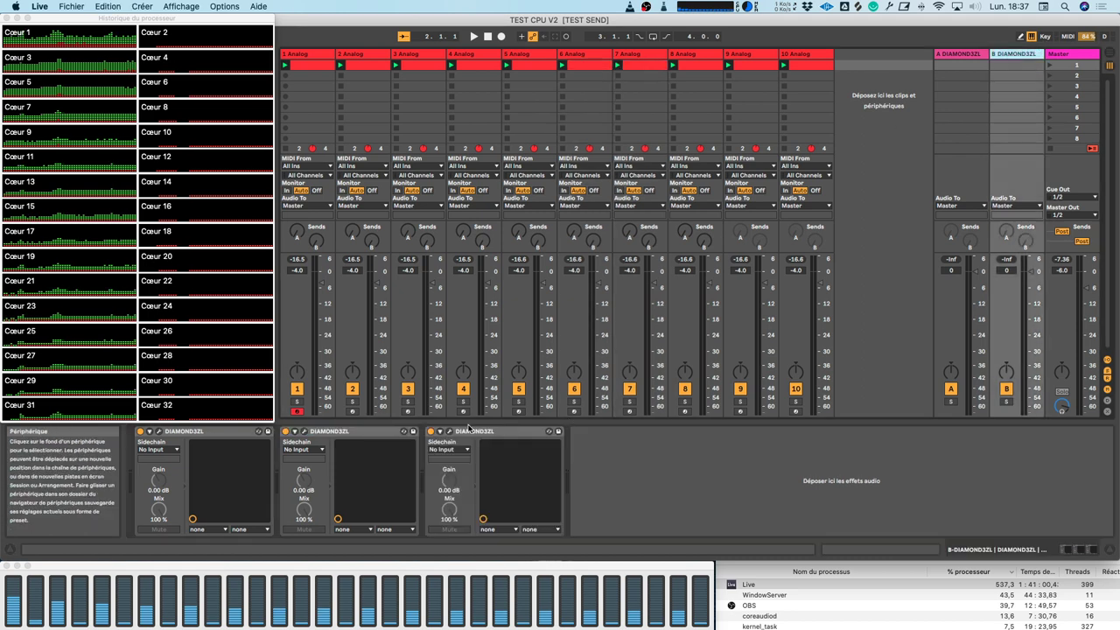
pyautogui.moveTo(475, 431); pyautogui.dragTo(632, 84)
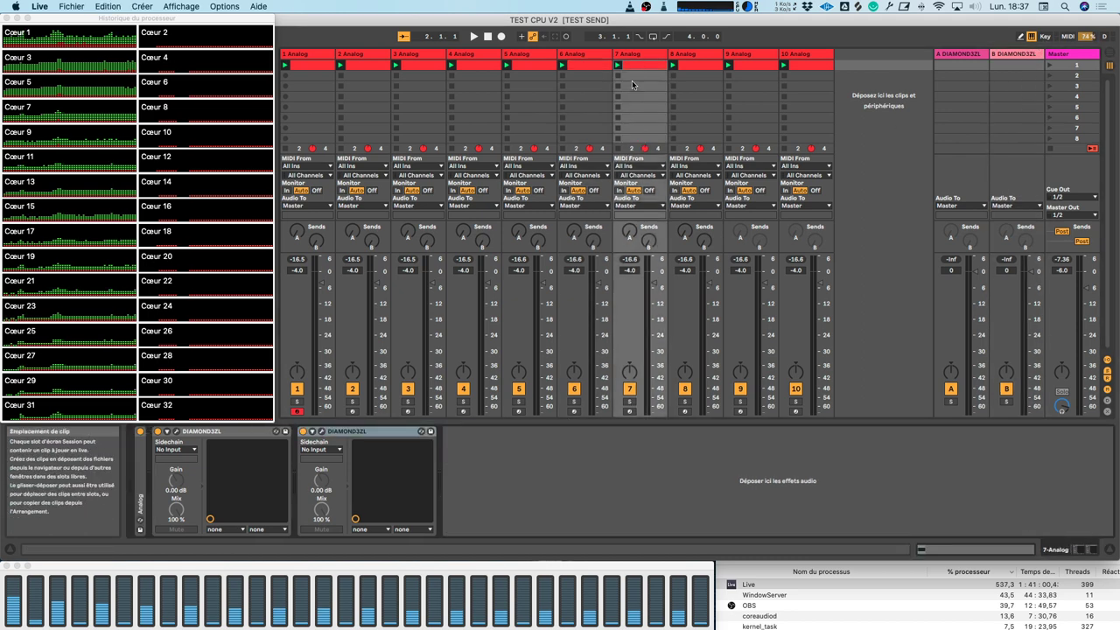
pyautogui.click(1014, 58)
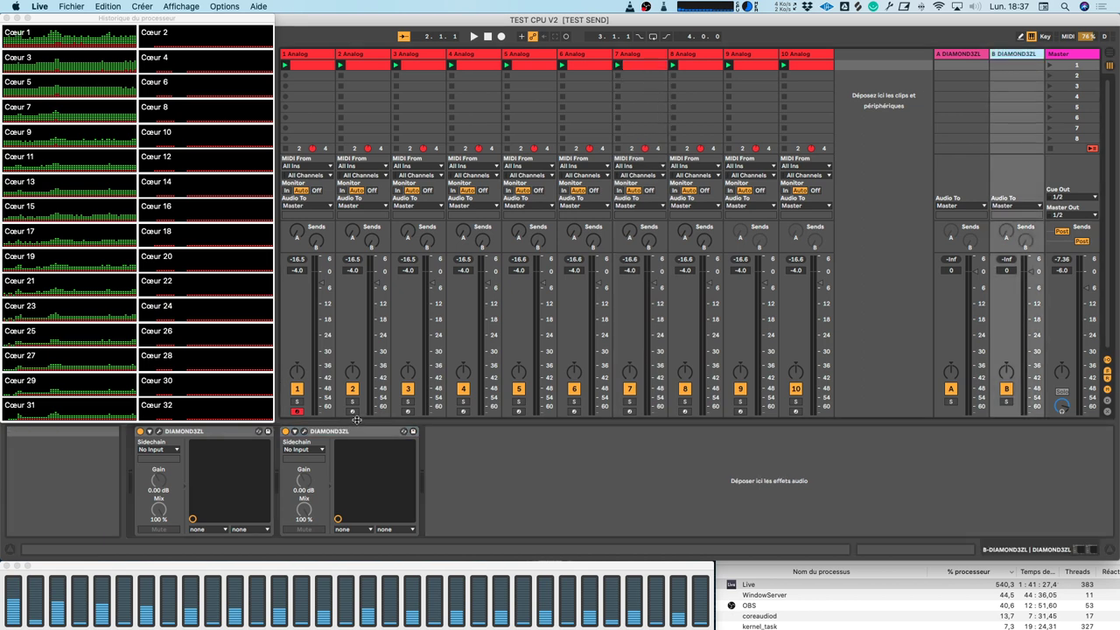
pyautogui.moveTo(359, 433); pyautogui.dragTo(750, 126)
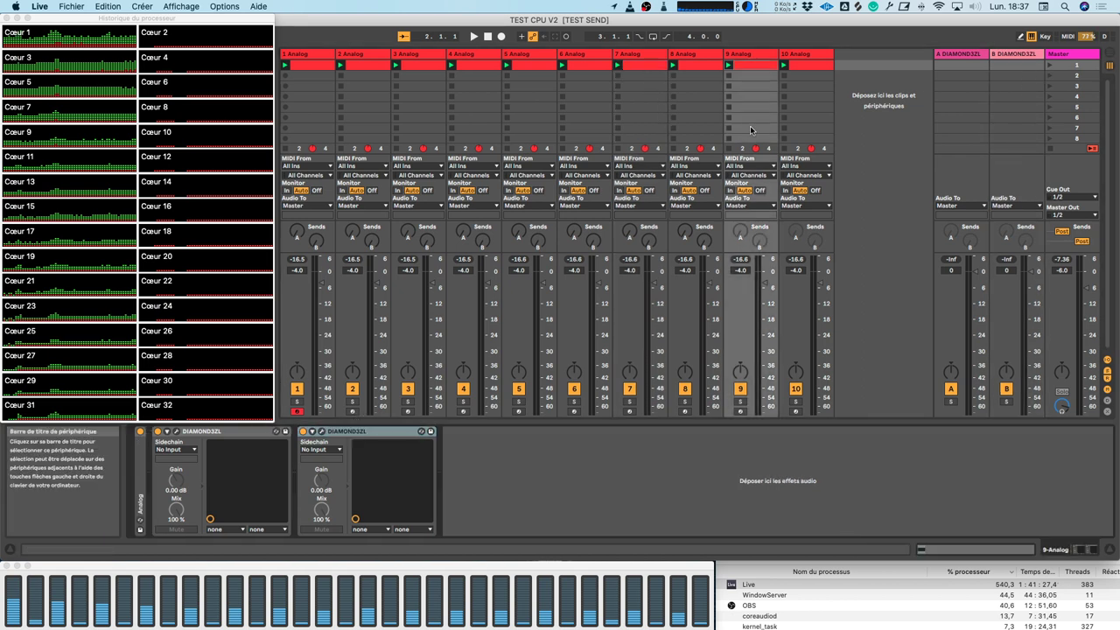
pyautogui.click(1013, 55)
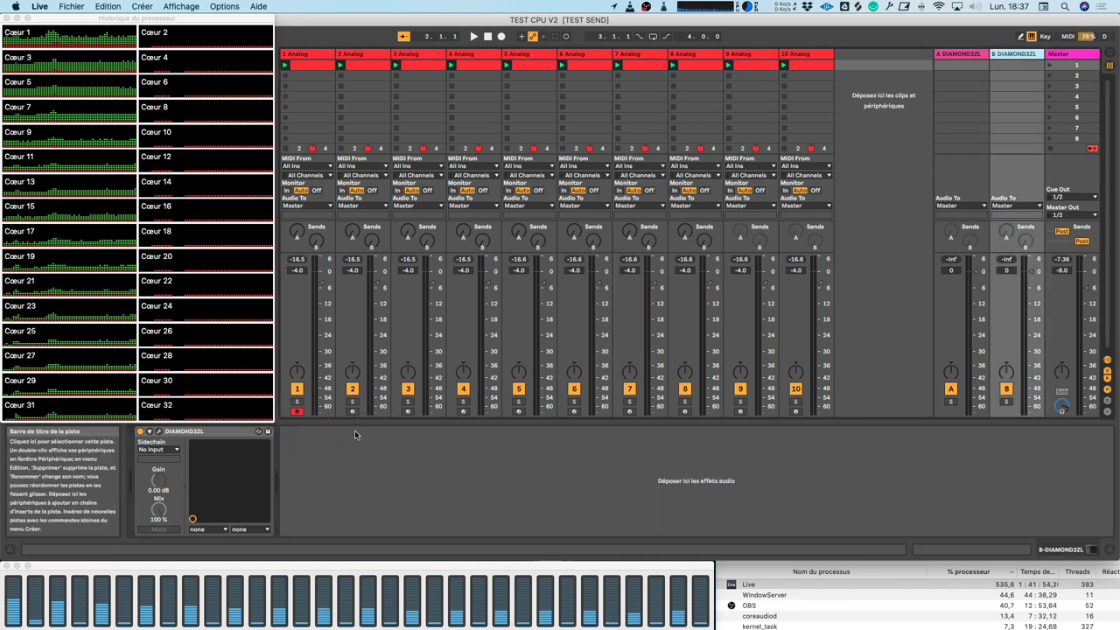
# - Examine the device chains on return A and tracks 1 and 2, and play the set briefly to check the CPU load
pyautogui.click(963, 73)
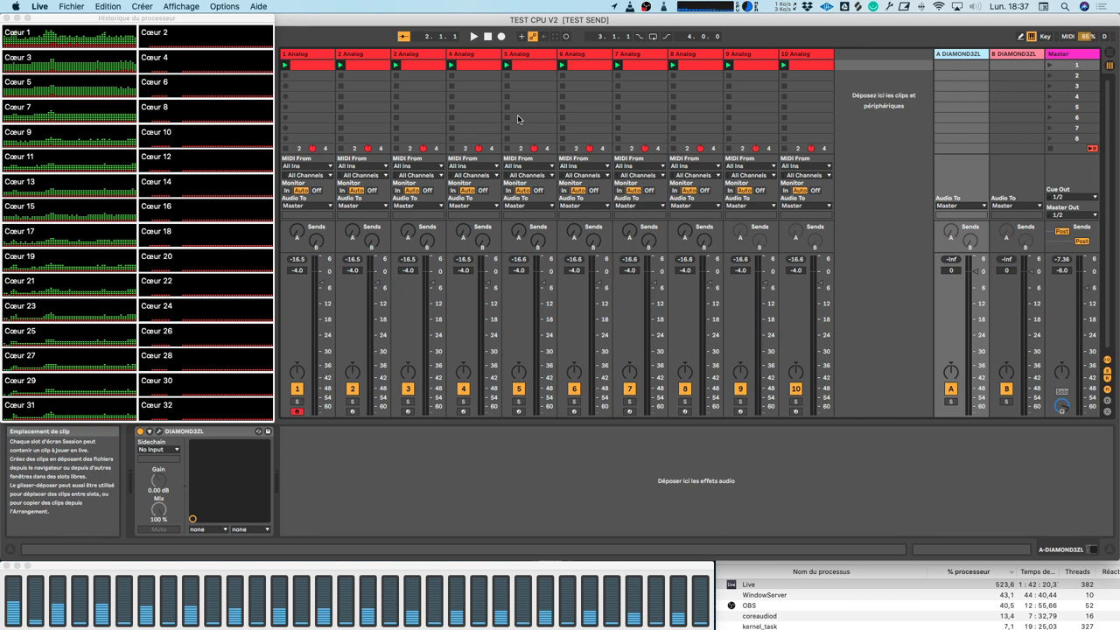
pyautogui.press('space')
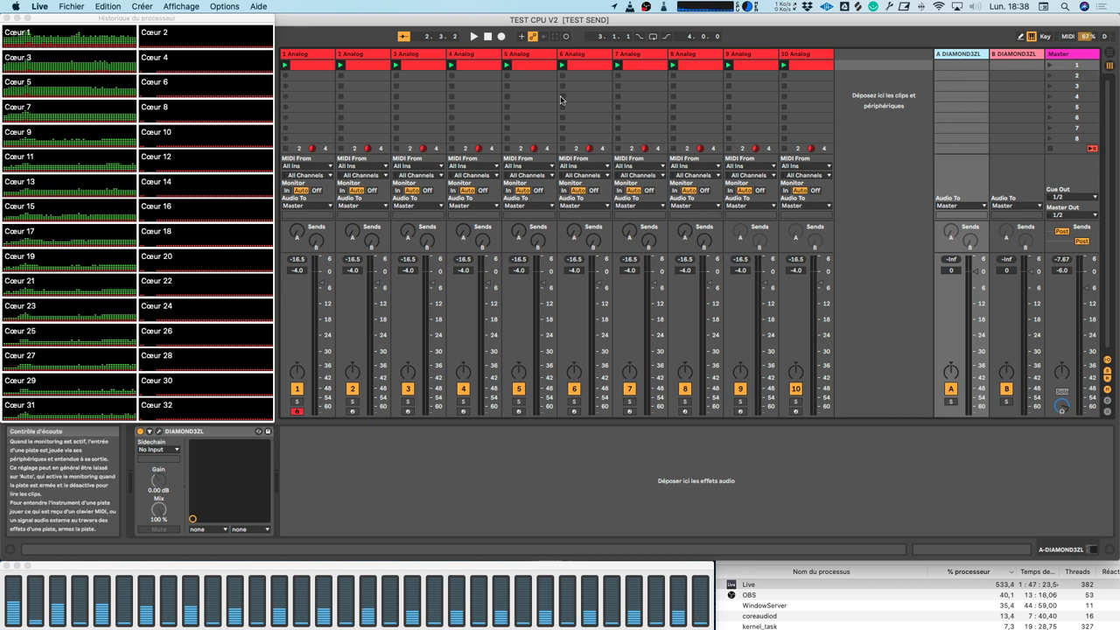
pyautogui.click(313, 53)
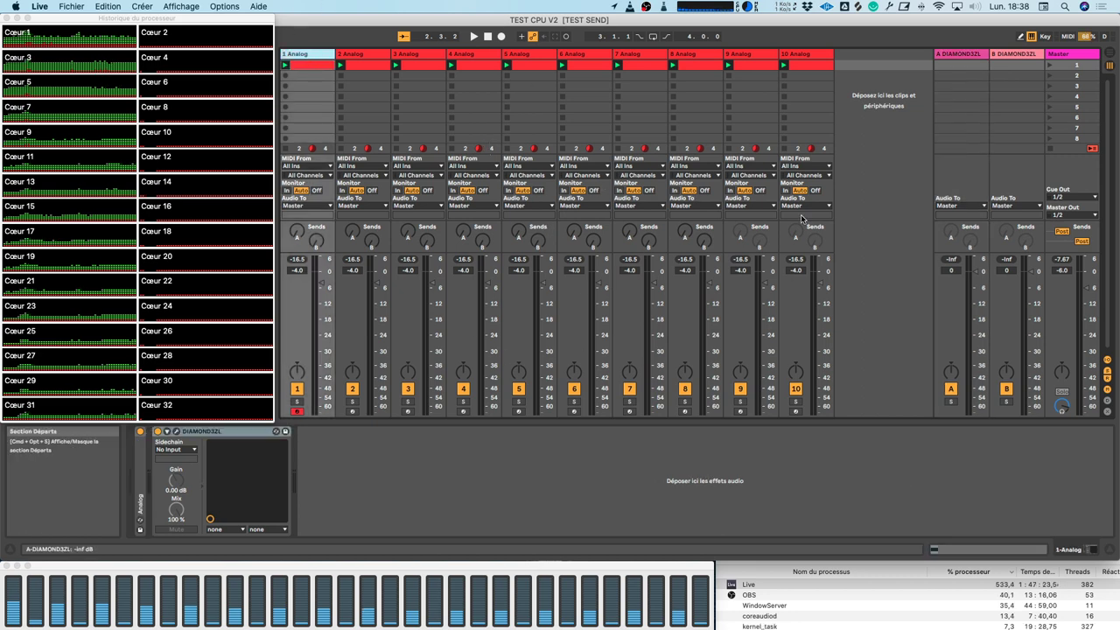
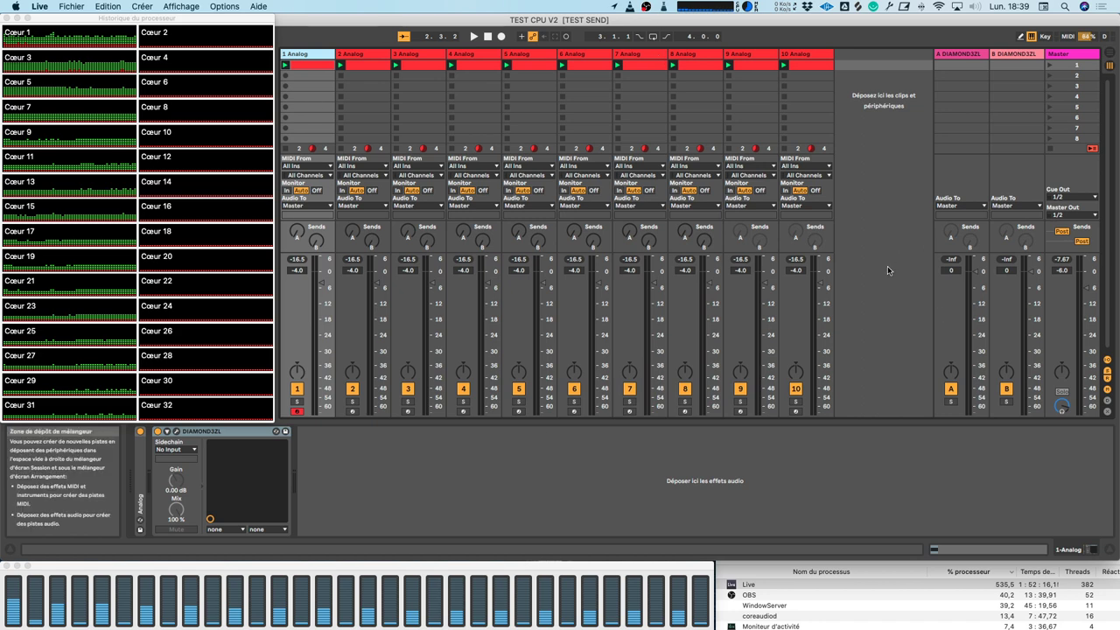
pyautogui.click(352, 53)
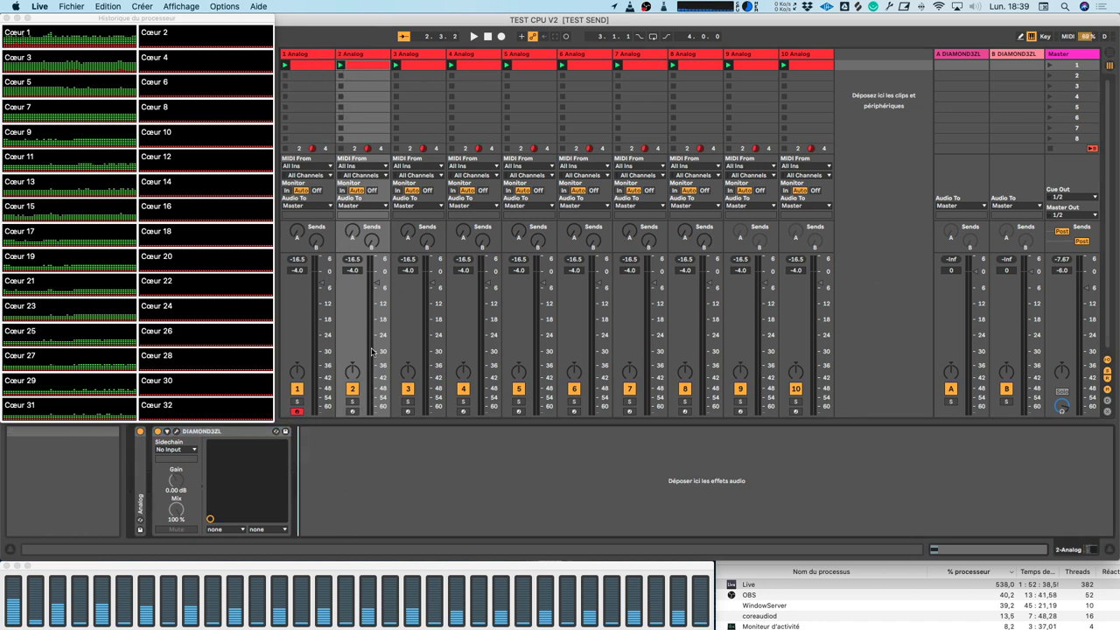
pyautogui.click(327, 55)
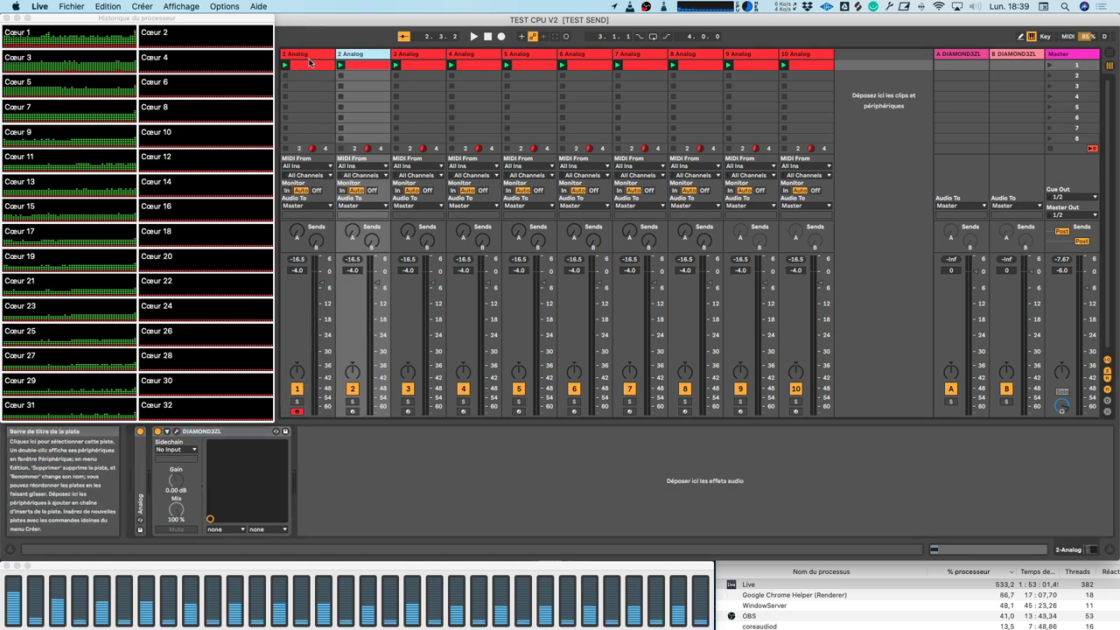
pyautogui.click(309, 64)
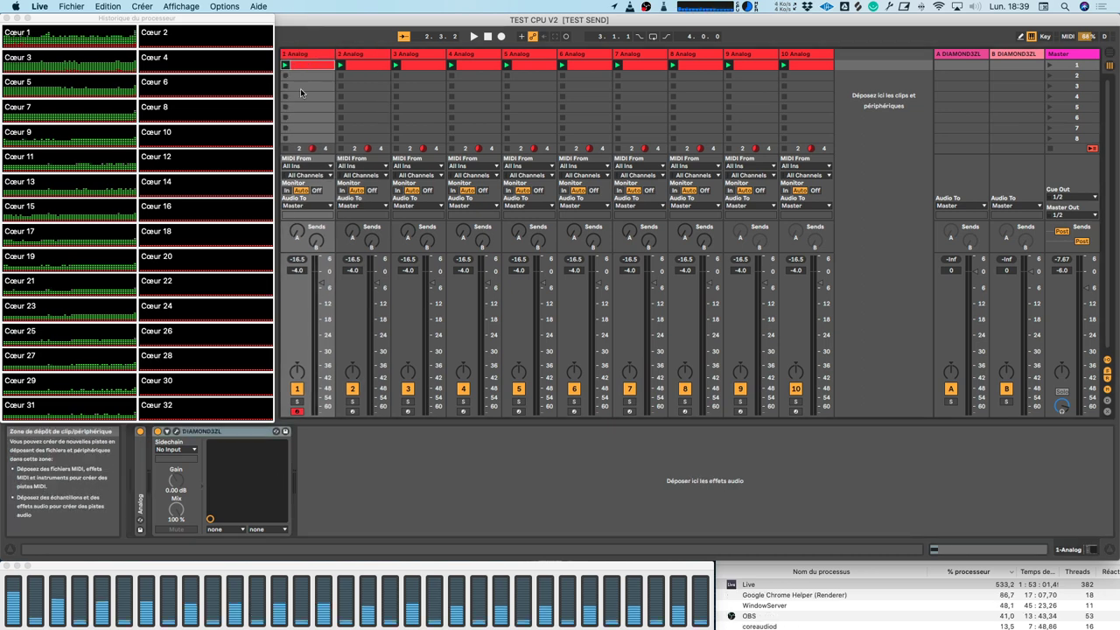
pyautogui.click(949, 54)
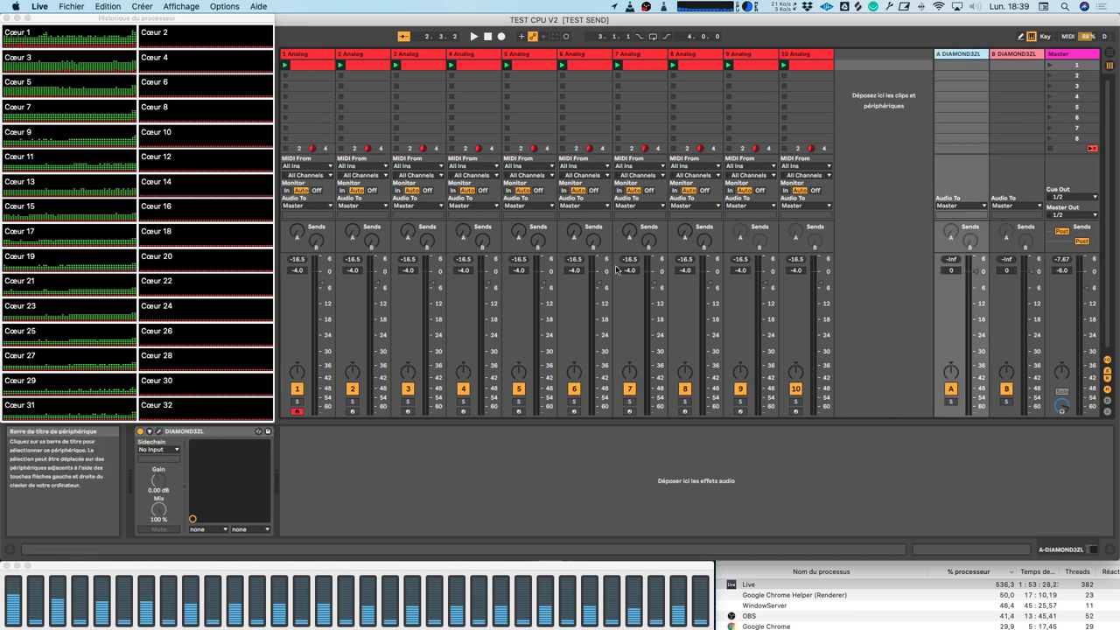
pyautogui.press('space')
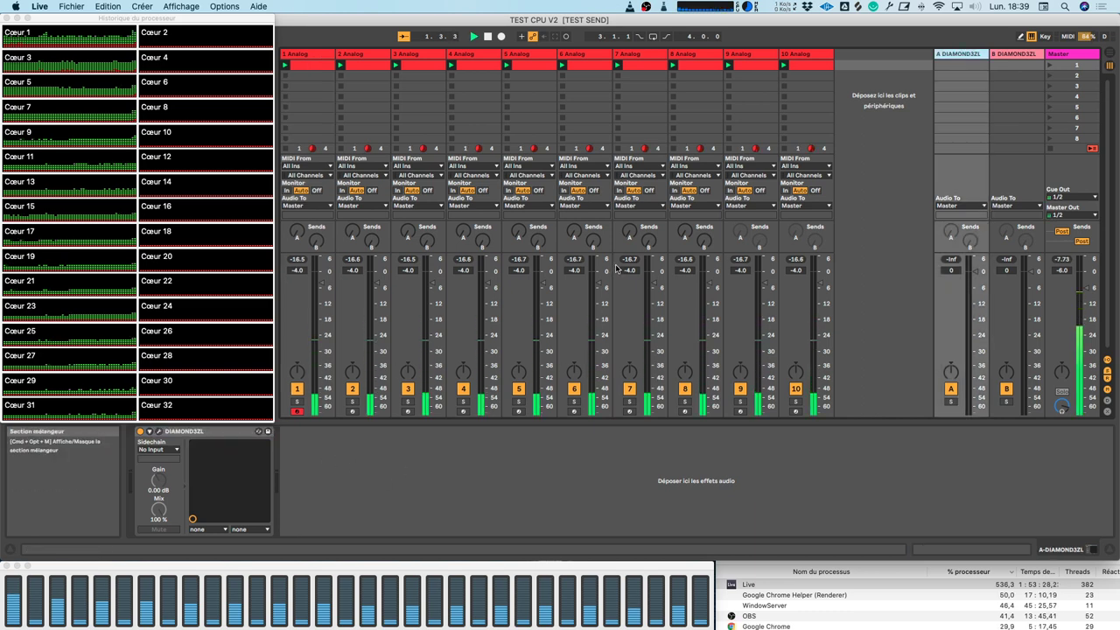
pyautogui.press('space')
# - Delete tracks 10 and 9 from the set
pyautogui.click(803, 54)
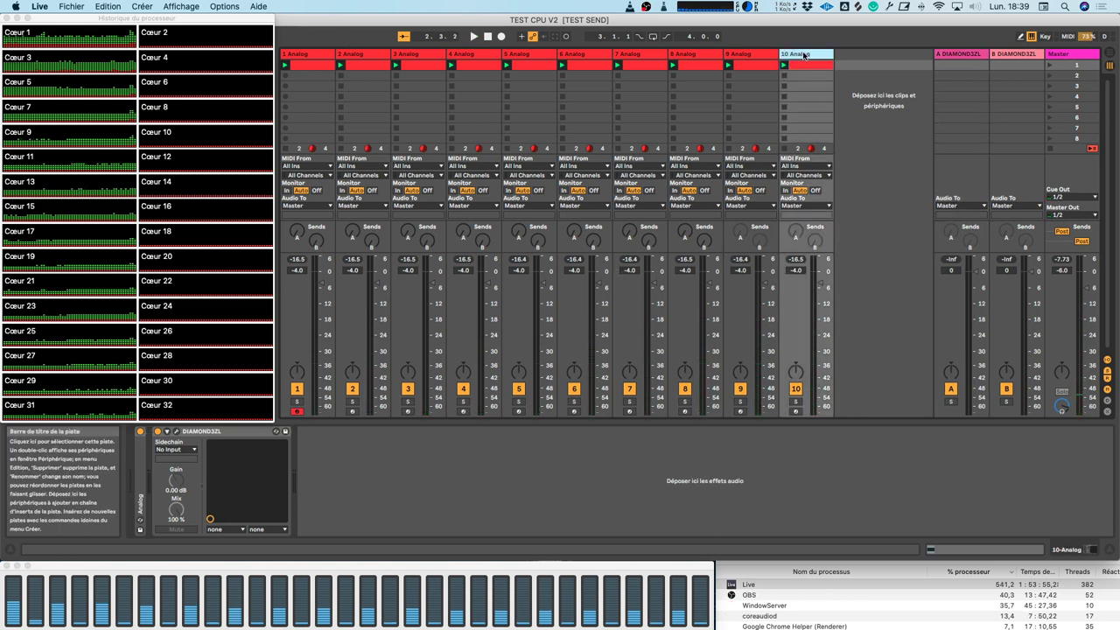
pyautogui.press('Delete')
pyautogui.press('Delete')
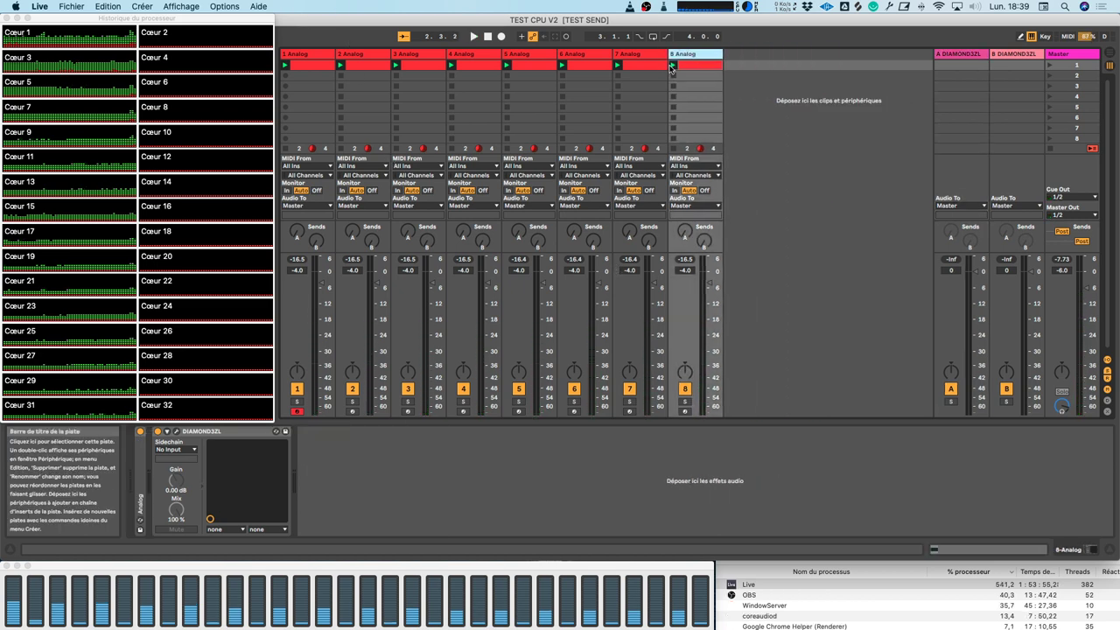
# - Delete track 8, play the set briefly, and close the processor history window
pyautogui.press('Delete')
pyautogui.press('space')
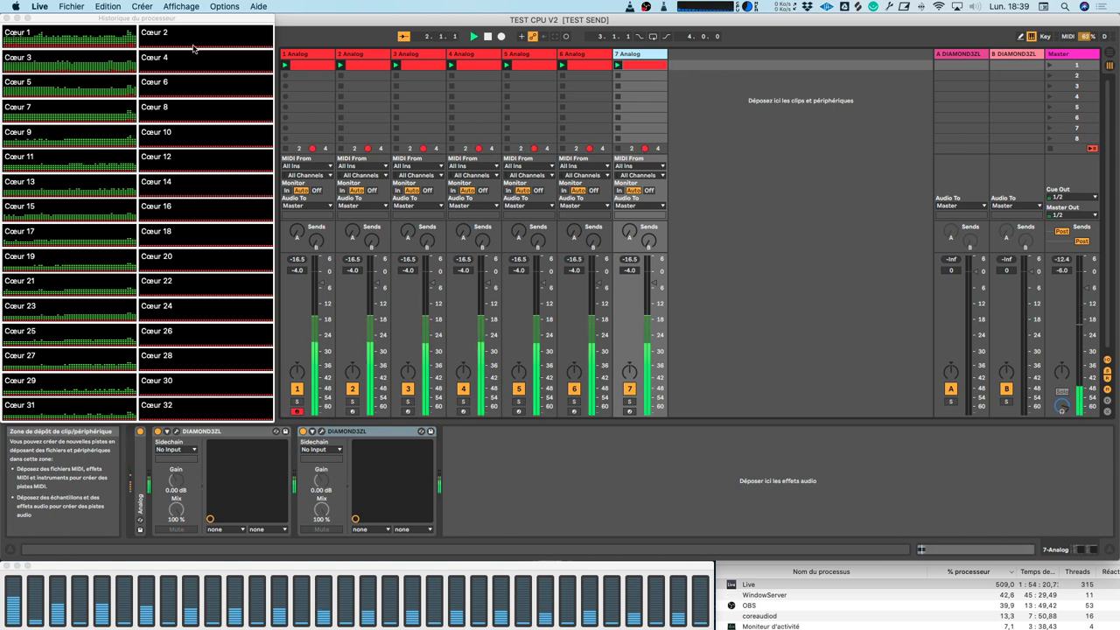
pyautogui.click(200, 20)
pyautogui.click(7, 17)
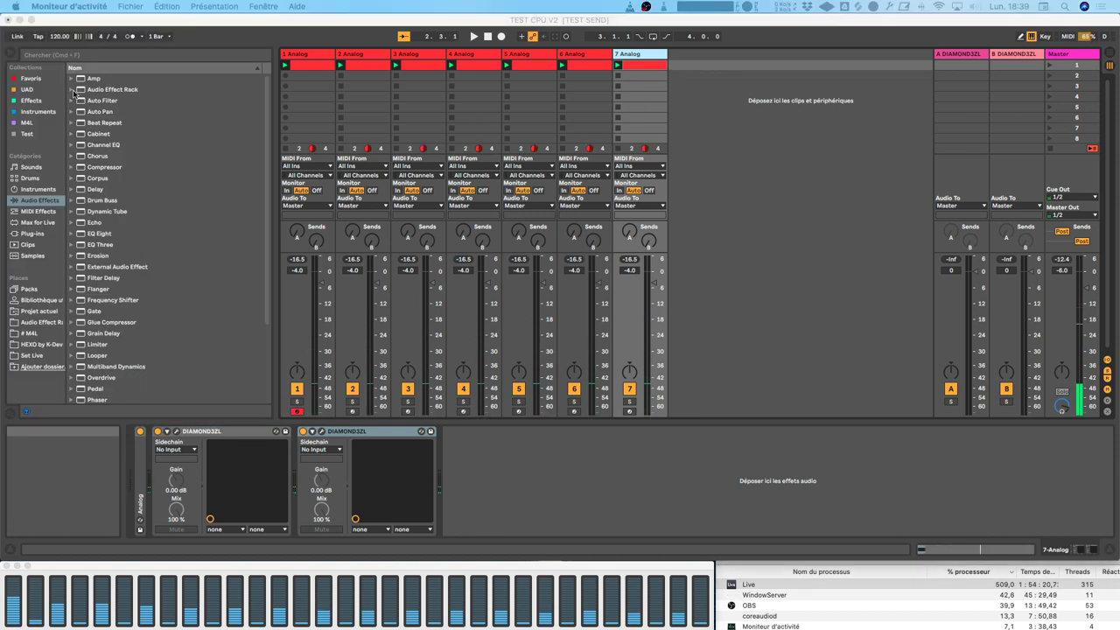
# - Duplicate the DIAMOND3ZL device on track 1
pyautogui.click(315, 56)
pyautogui.click(232, 433)
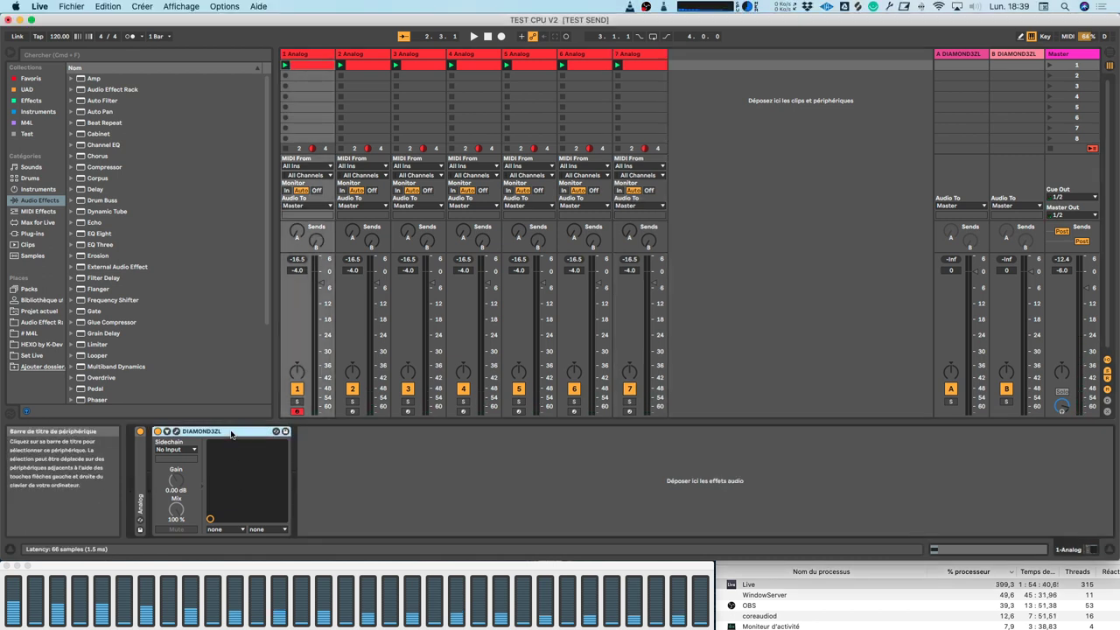
pyautogui.press('super+c')
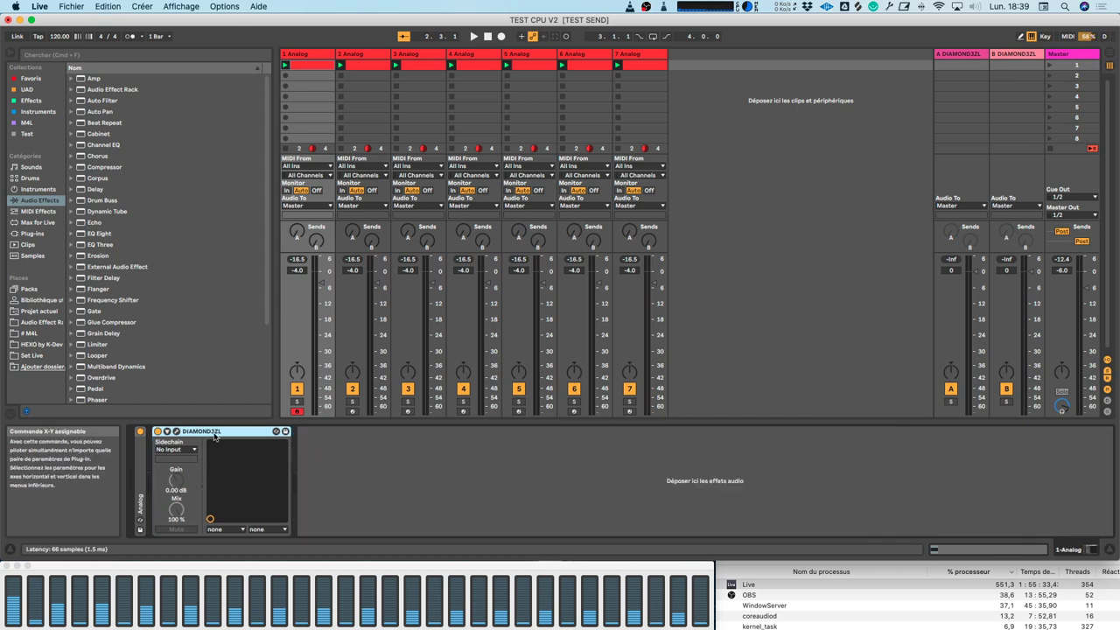
pyautogui.press('super+d')
pyautogui.click(412, 467)
# - Duplicate the DIAMOND3ZL device on track 2 and play the set briefly with track 1 selected
pyautogui.click(369, 54)
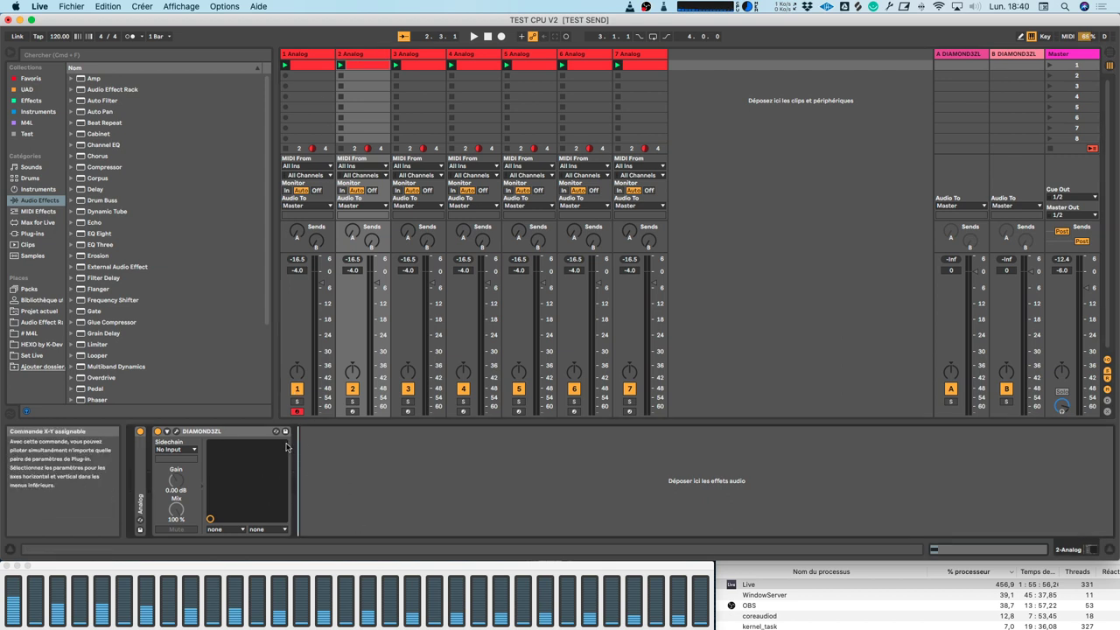
pyautogui.click(260, 431)
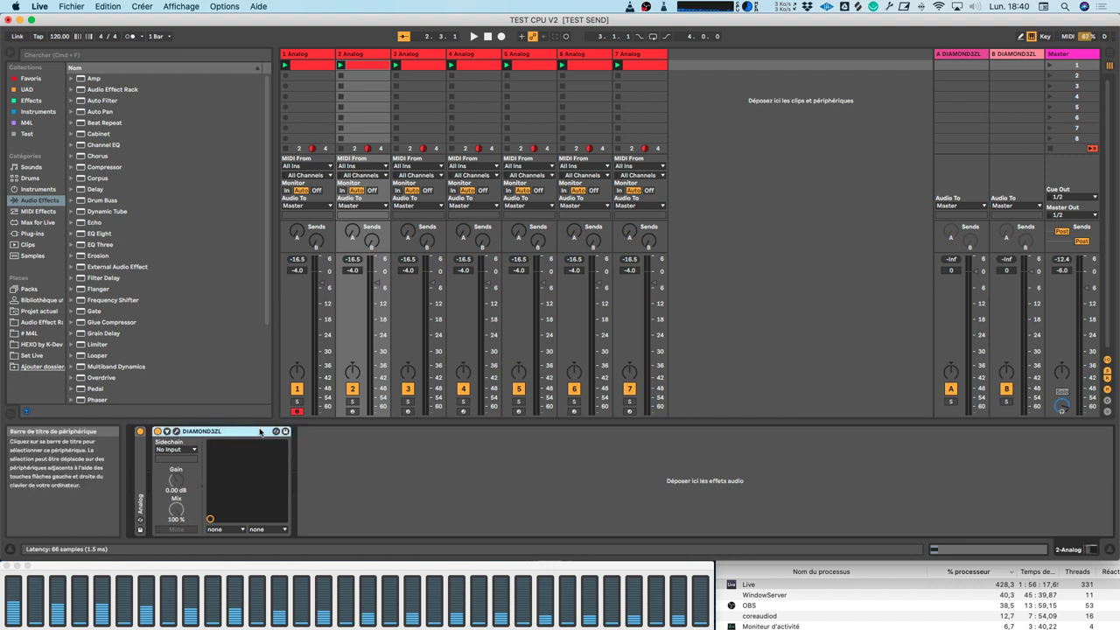
pyautogui.press('super+d')
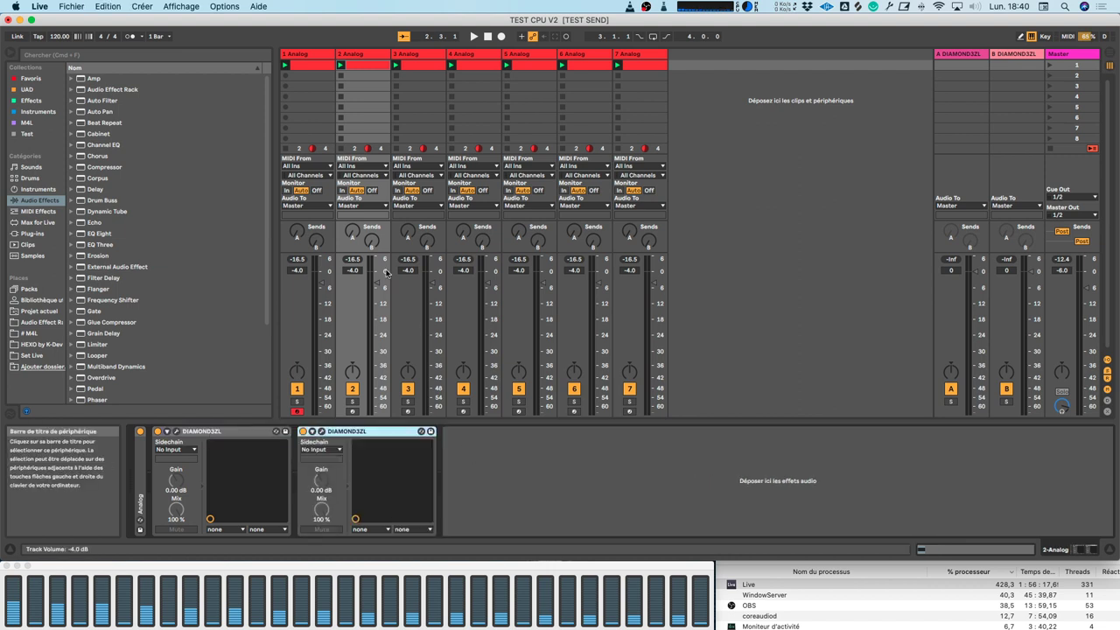
pyautogui.click(305, 53)
pyautogui.press('space')
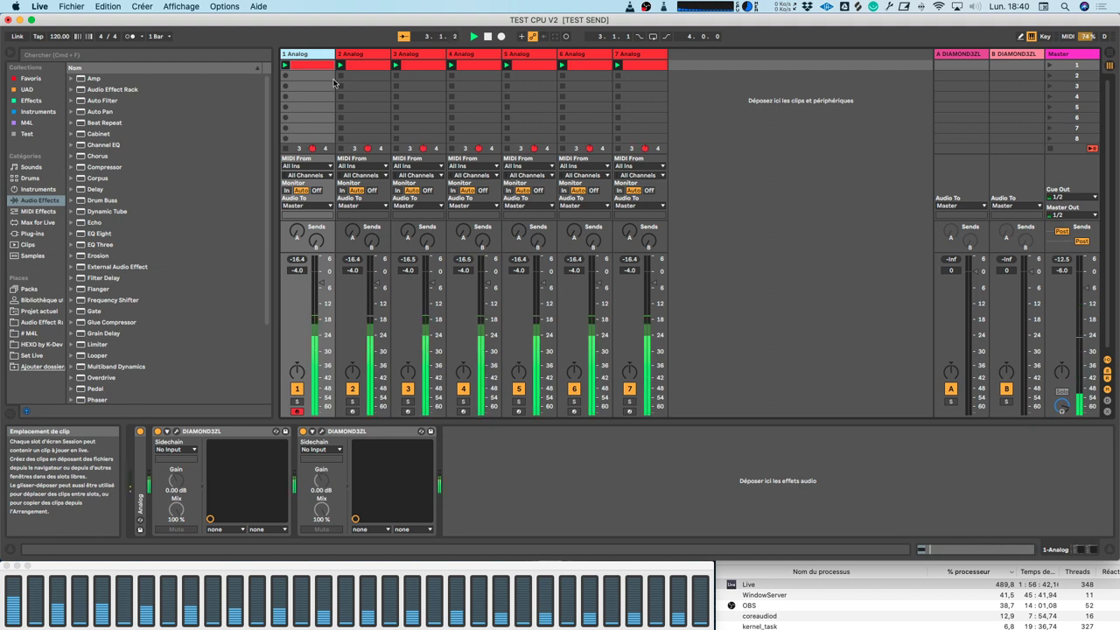
# - Add a Glue Compressor after the two DIAMOND3ZL devices on track 2
pyautogui.click(364, 58)
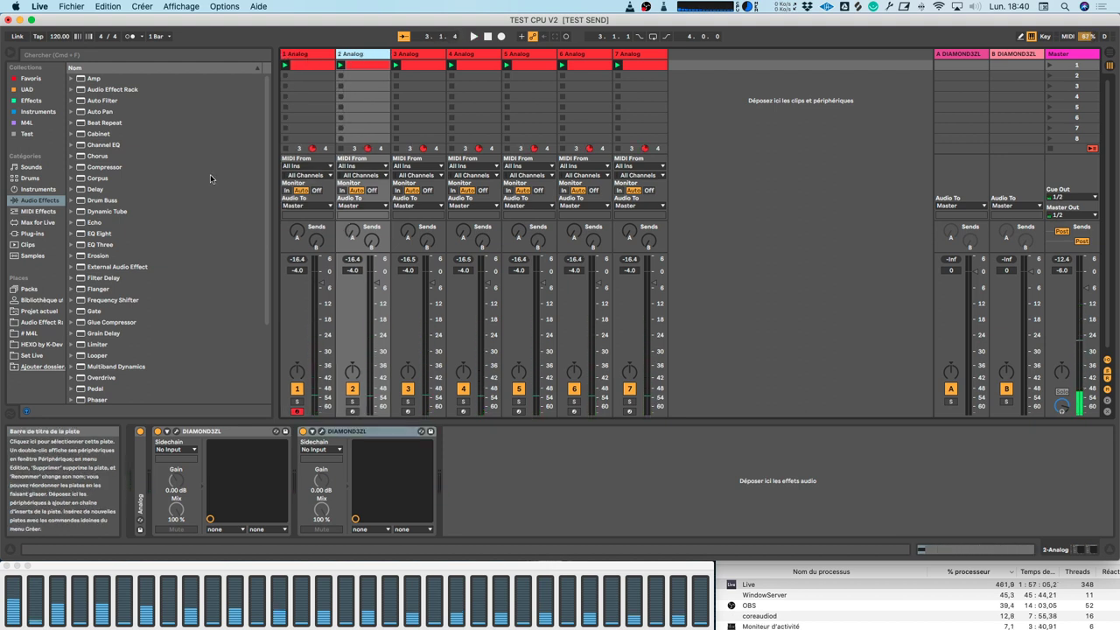
pyautogui.scroll(-3, 132, 248)
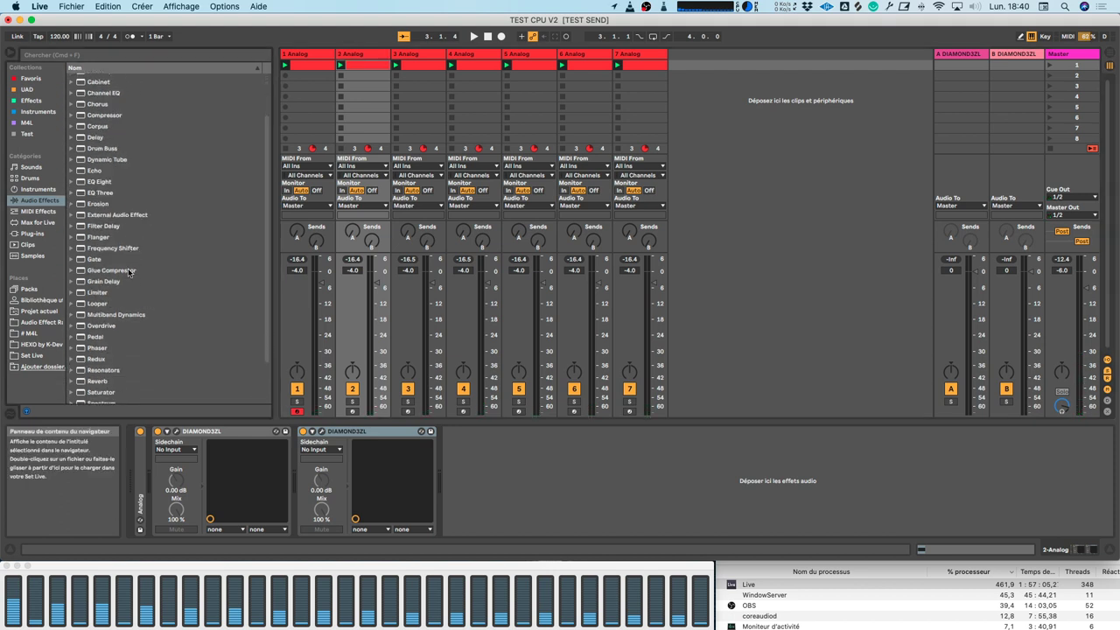
pyautogui.click(128, 269)
pyautogui.moveTo(568, 515); pyautogui.dragTo(570, 516)
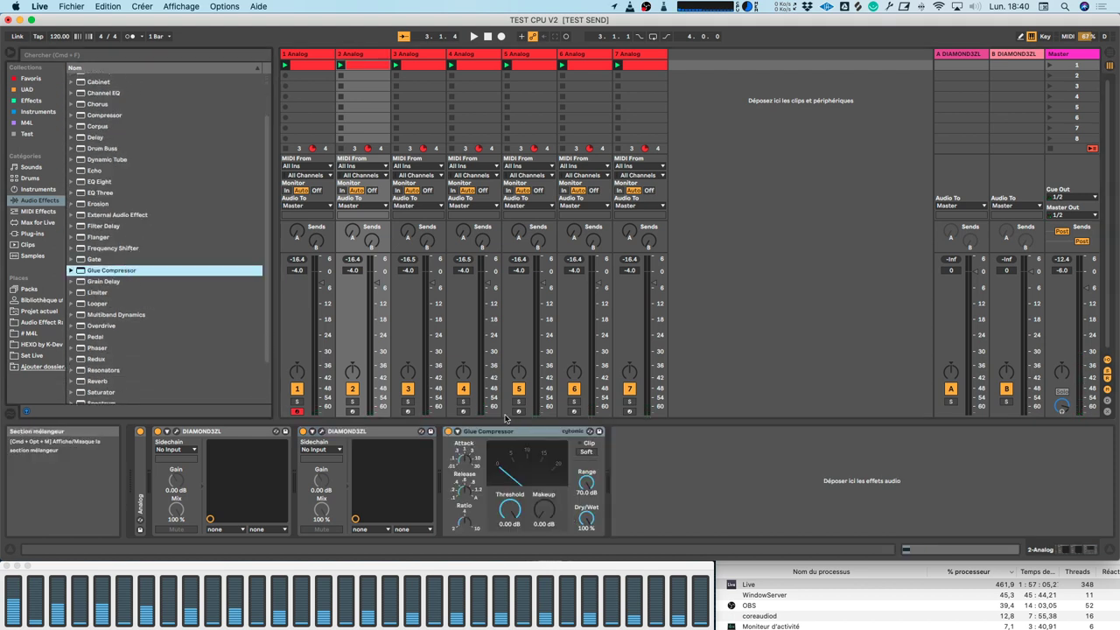
# - Move the Glue Compressor to track 1, expand its sidechain section, and move it back onto track 2
pyautogui.click(309, 222)
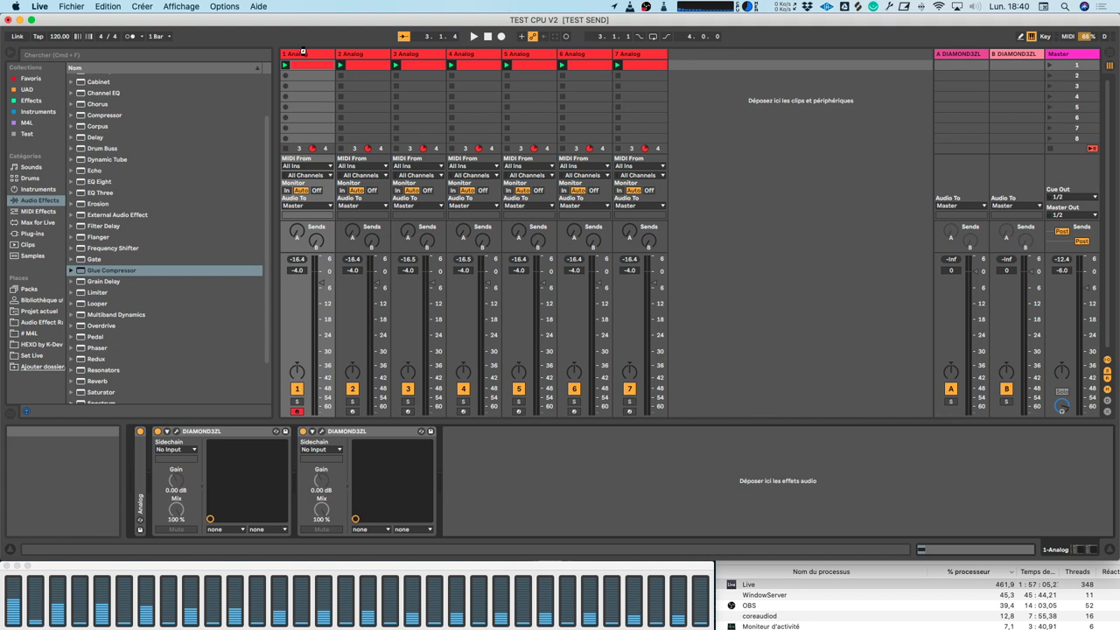
pyautogui.click(456, 431)
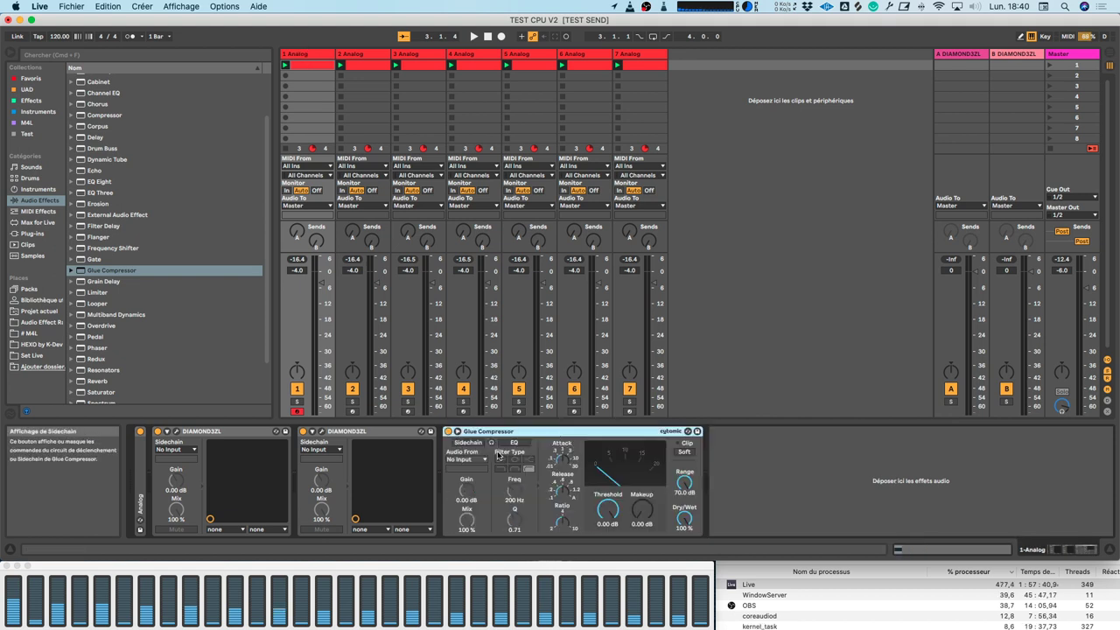
pyautogui.click(378, 76)
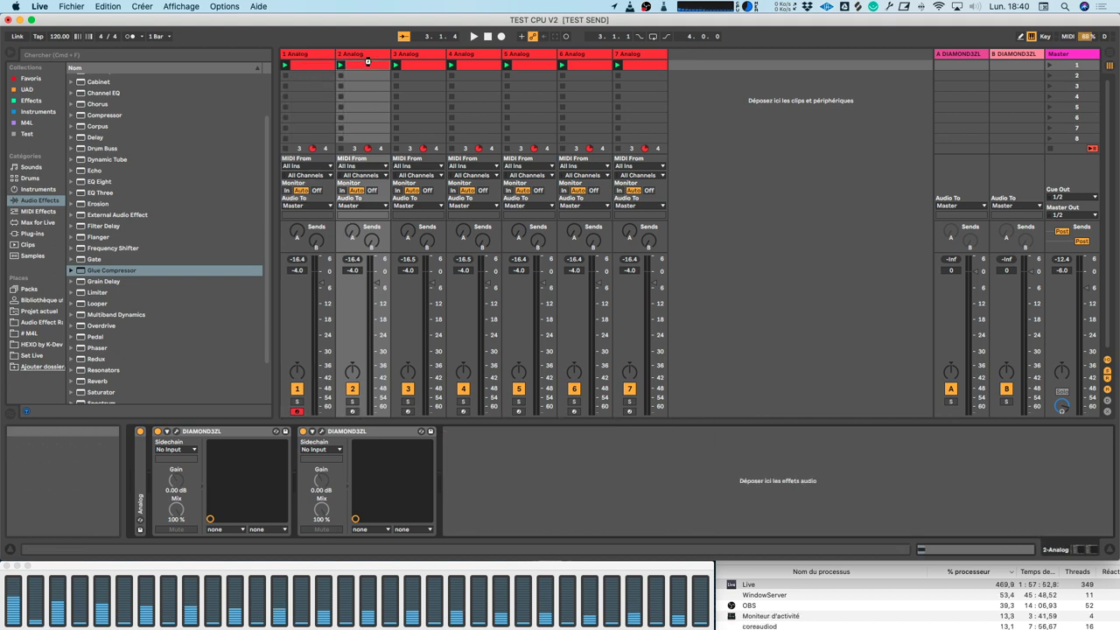
pyautogui.moveTo(368, 61); pyautogui.dragTo(367, 61)
# - Rename track 1 as kick and track 2 as bass
pyautogui.click(308, 55)
pyautogui.press('super+f')
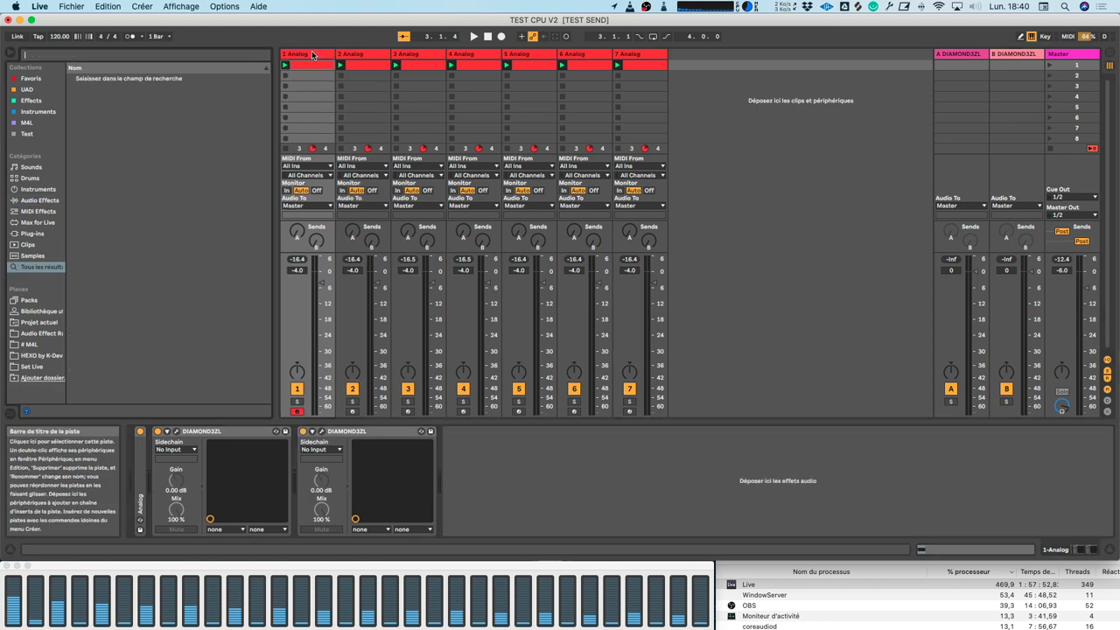
pyautogui.click(313, 54)
pyautogui.press('super+r')
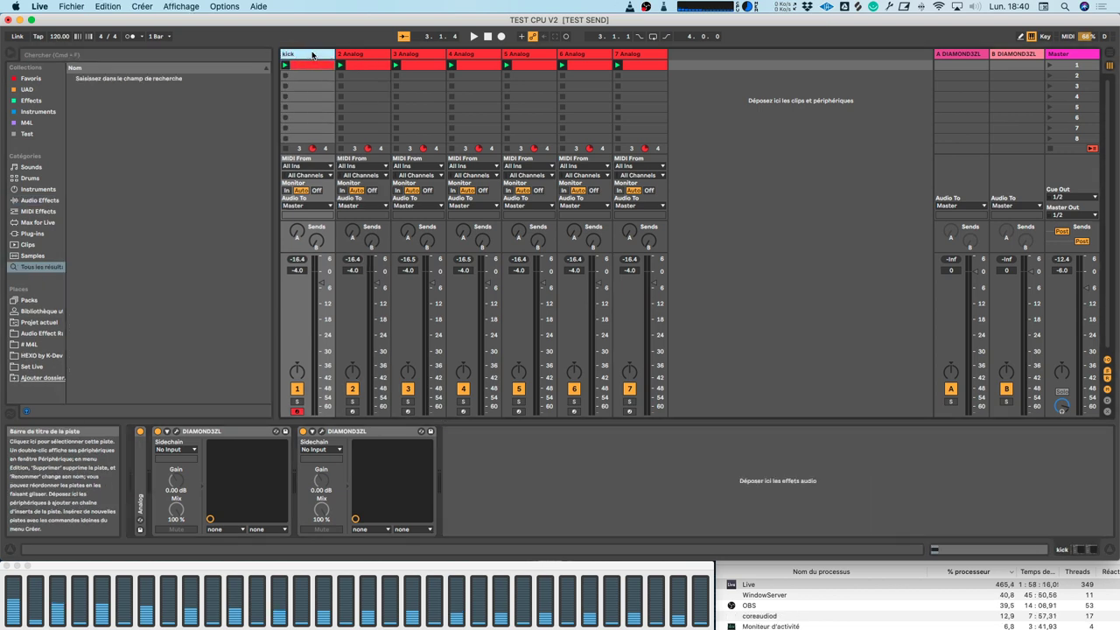
pyautogui.click(354, 59)
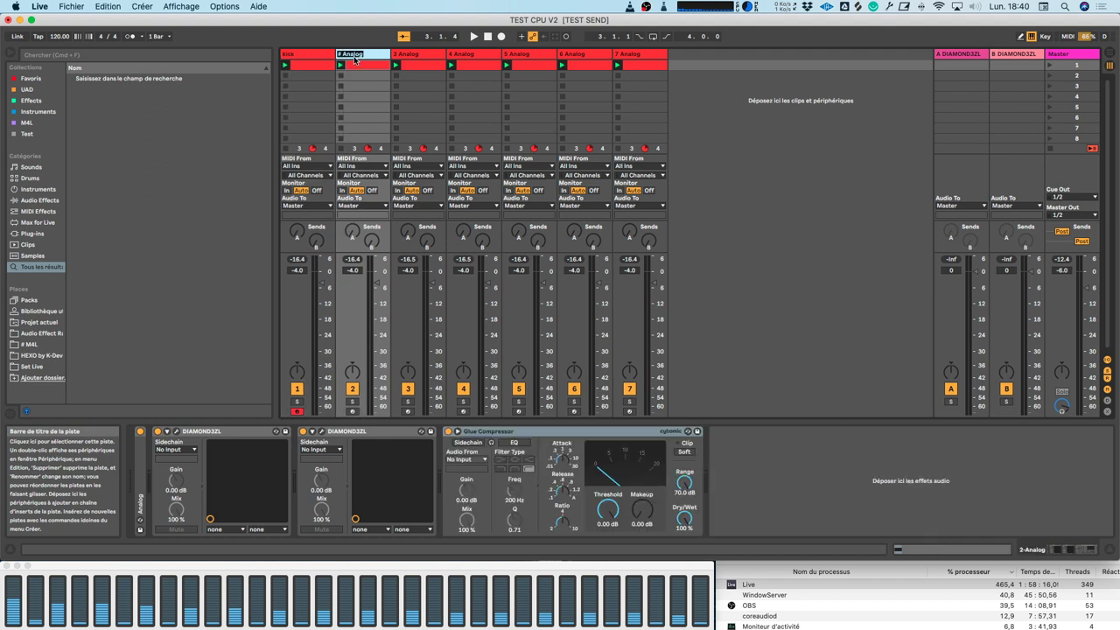
pyautogui.write('bass')
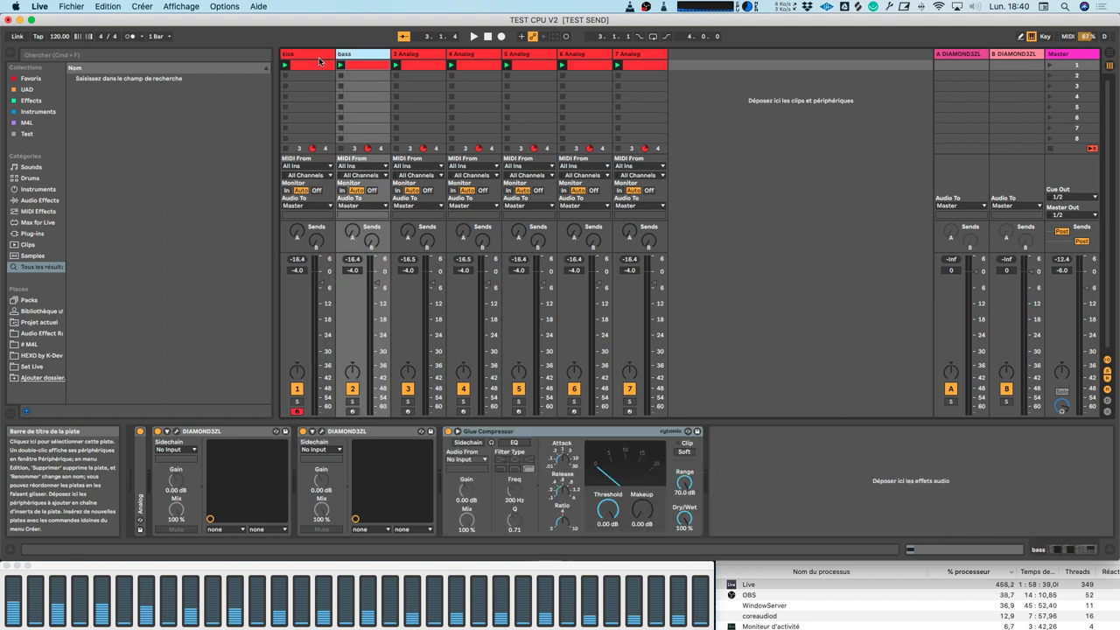
# - Set kick as the audio source for the sidechain of the bass track's Glue Compressor and play the set briefly
pyautogui.click(296, 57)
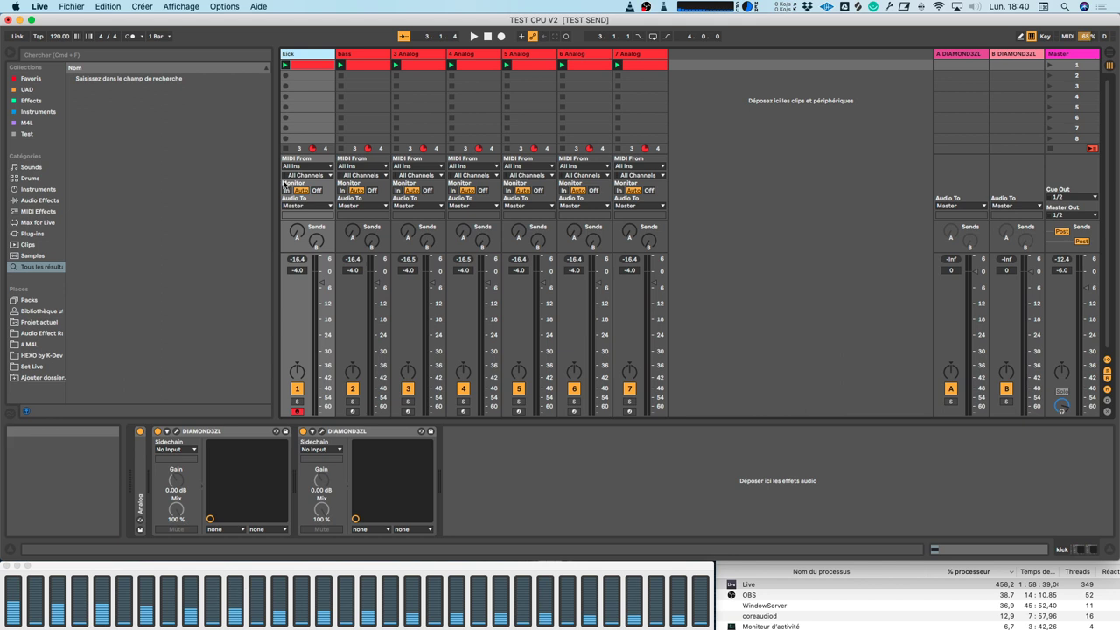
pyautogui.click(356, 55)
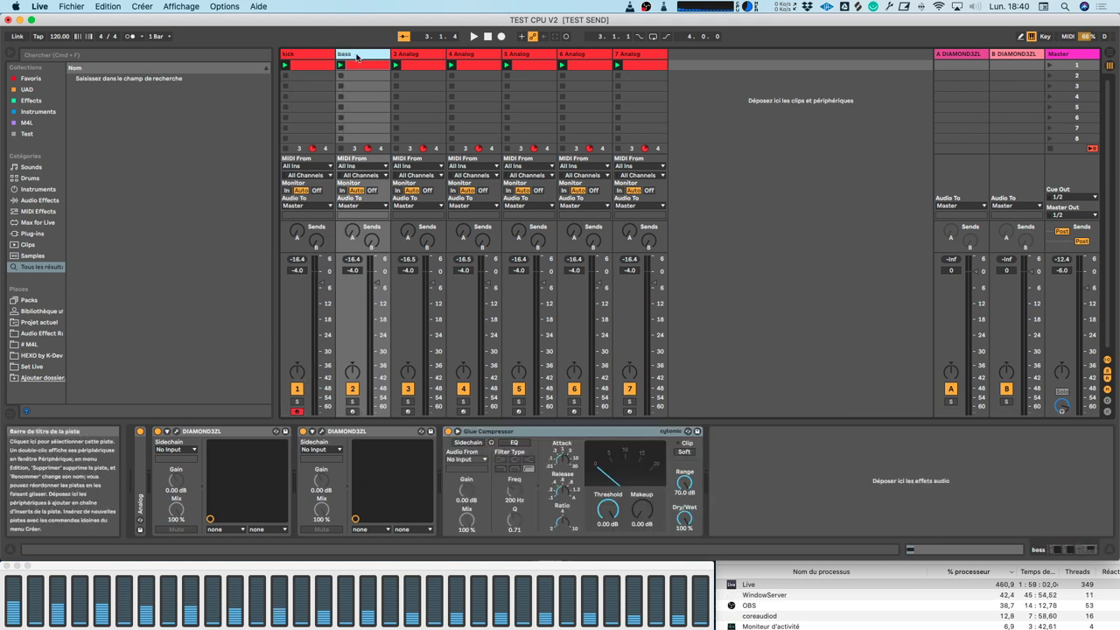
pyautogui.click(479, 461)
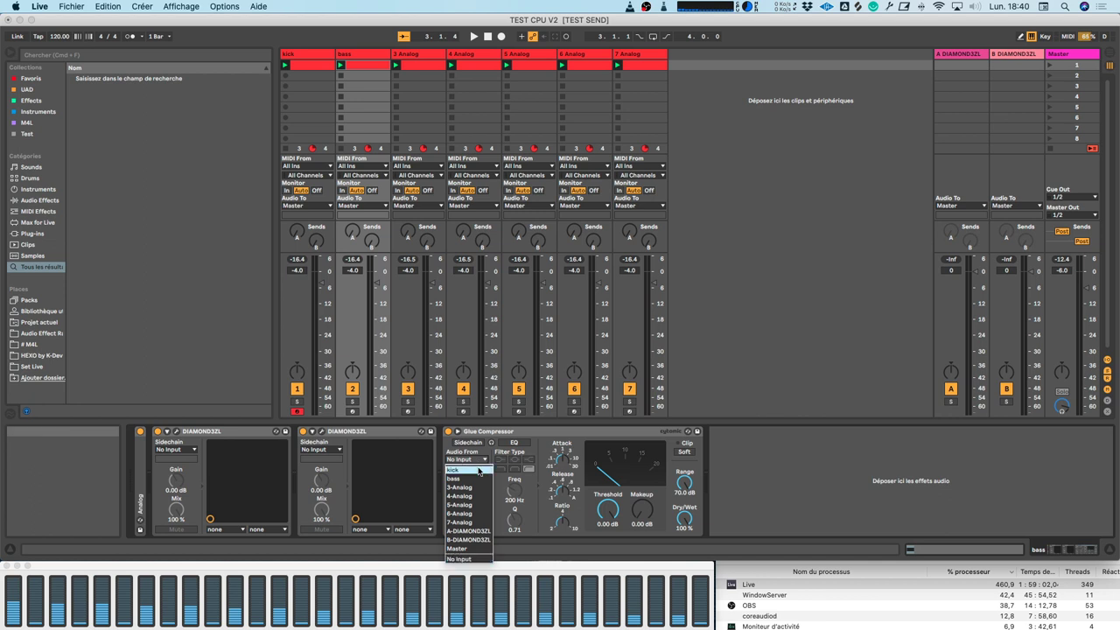
pyautogui.click(479, 471)
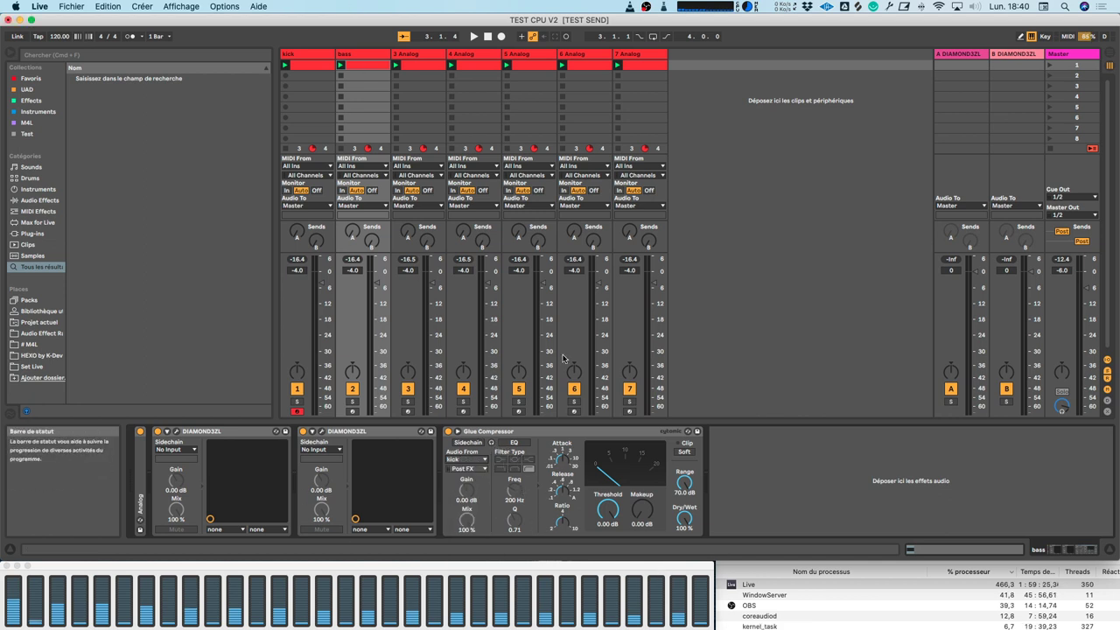
pyautogui.press('space')
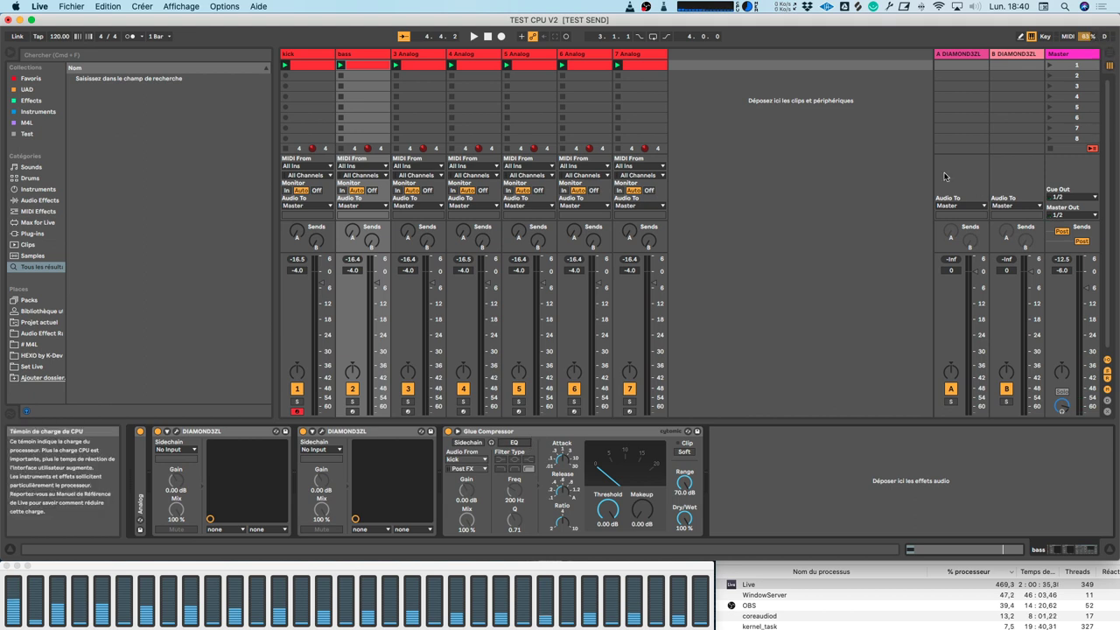
# - Delete the Glue Compressor from the bass track and play the set briefly with the kick track selected
pyautogui.click(562, 434)
pyautogui.press('Delete')
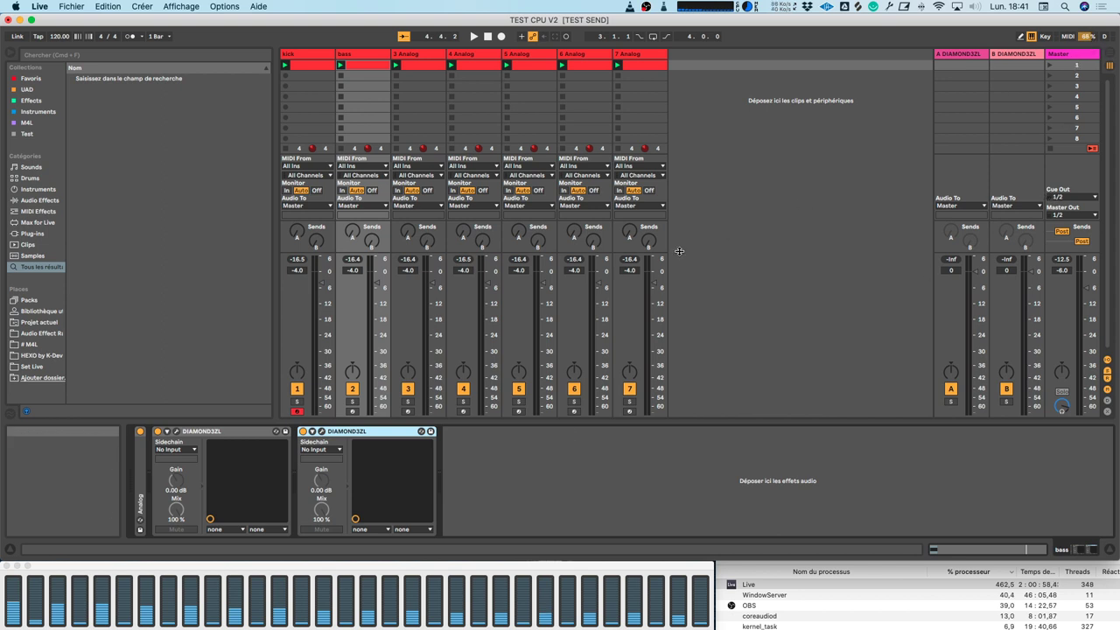
pyautogui.click(302, 54)
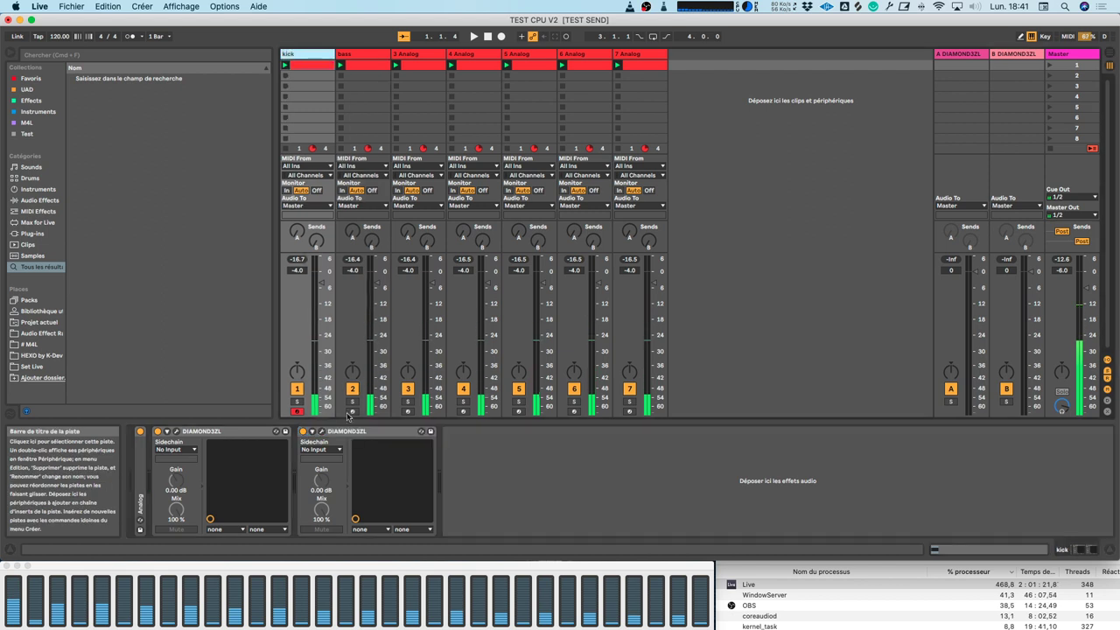
# - Duplicate the second DIAMOND3ZL on the bass track to make a third, and play the set briefly to check the CPU load
pyautogui.click(375, 432)
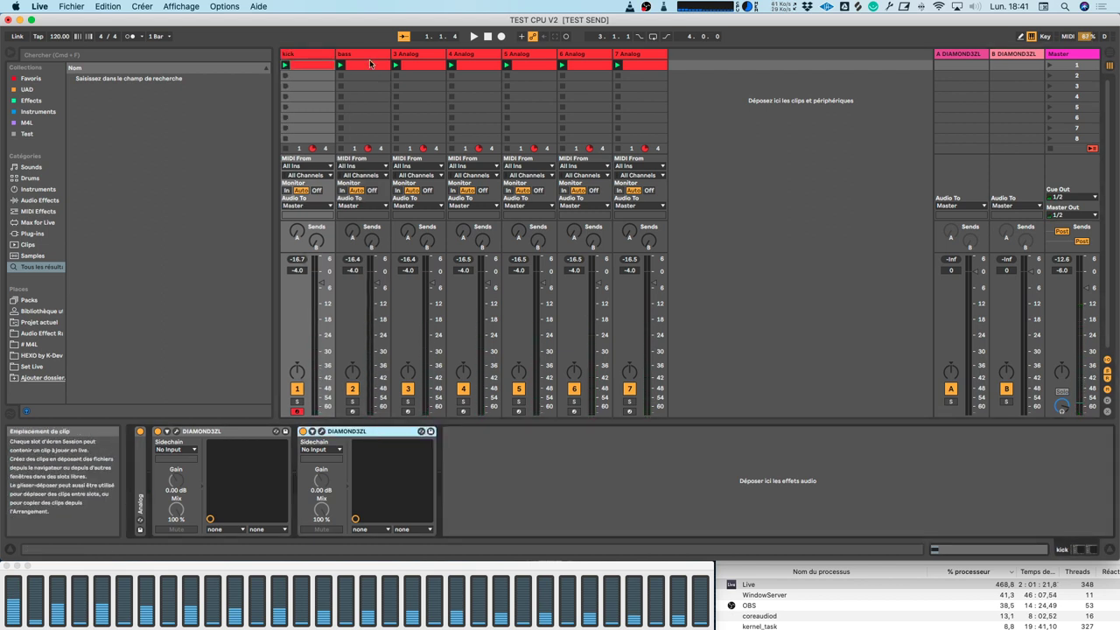
pyautogui.press('Right')
pyautogui.click(383, 432)
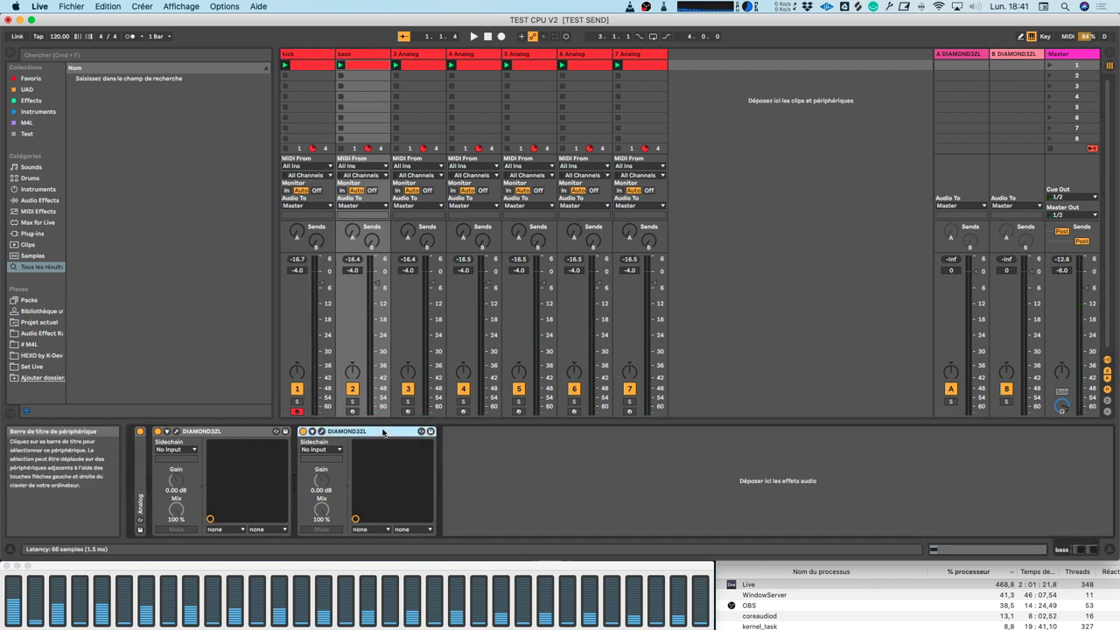
pyautogui.press('super+d')
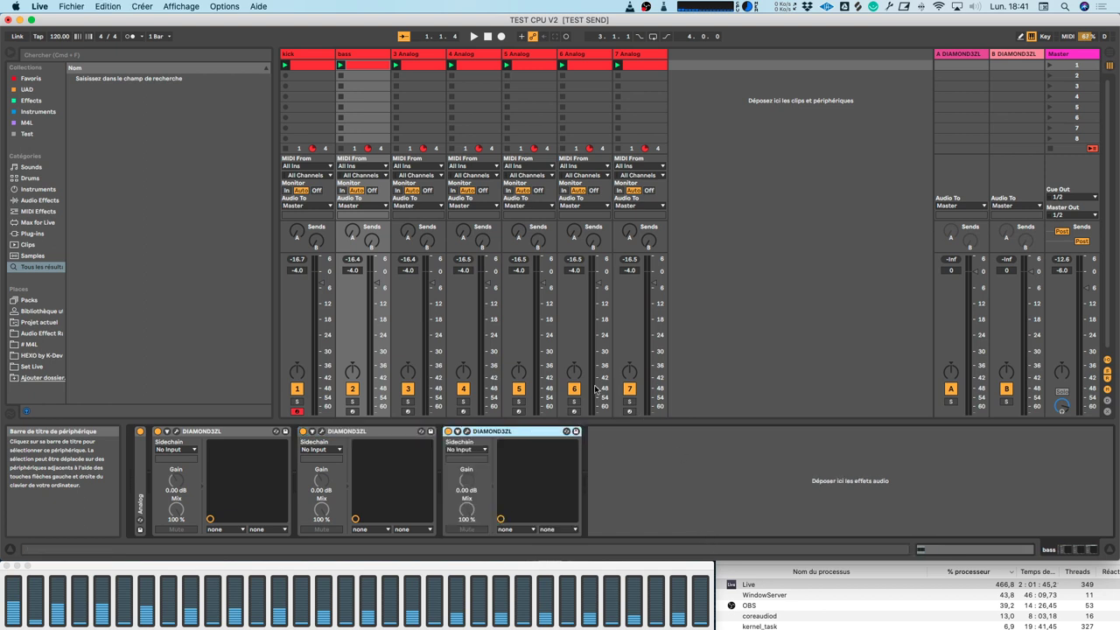
pyautogui.press('space')
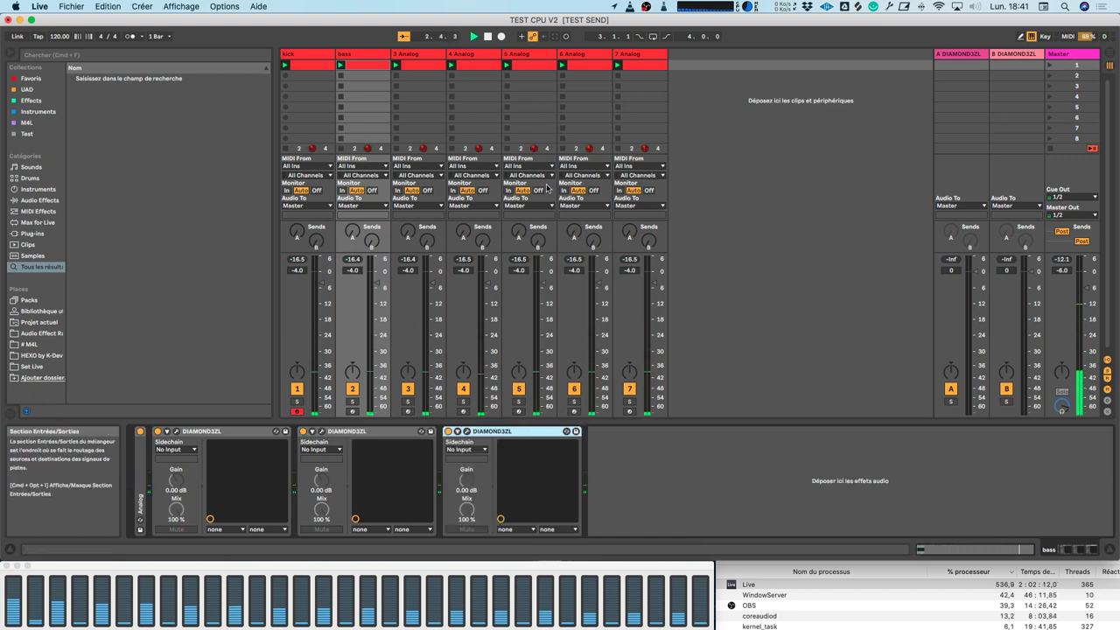
# - Add a Glue Compressor after the bass track's three DIAMOND3ZL devices, with its sidechain enabled and fed from kick
pyautogui.click(35, 254)
pyautogui.click(38, 201)
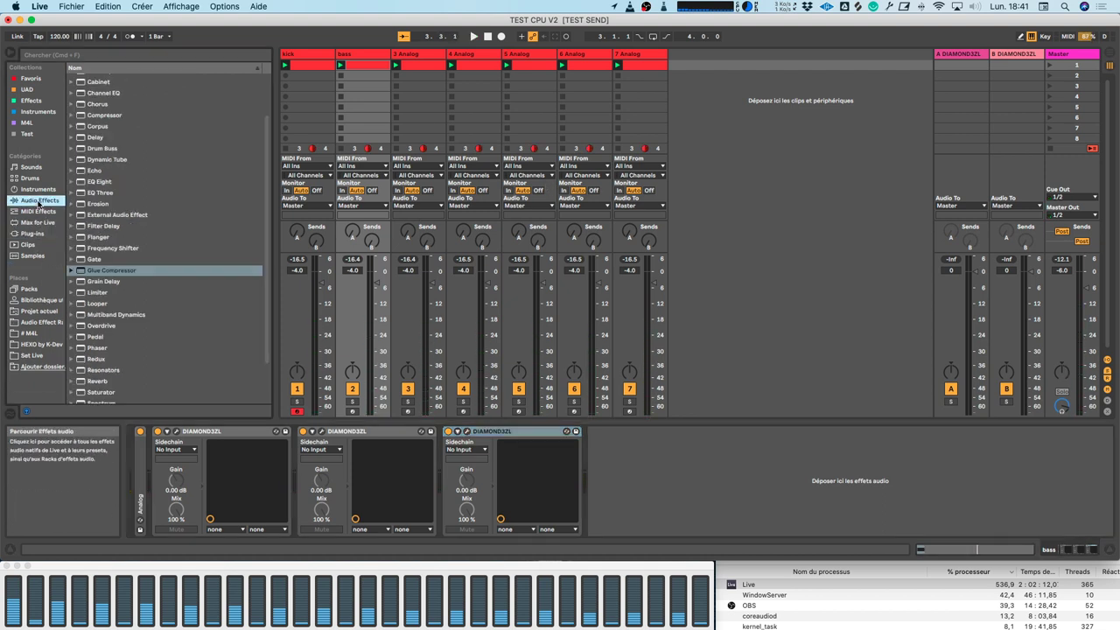
pyautogui.doubleClick(140, 271)
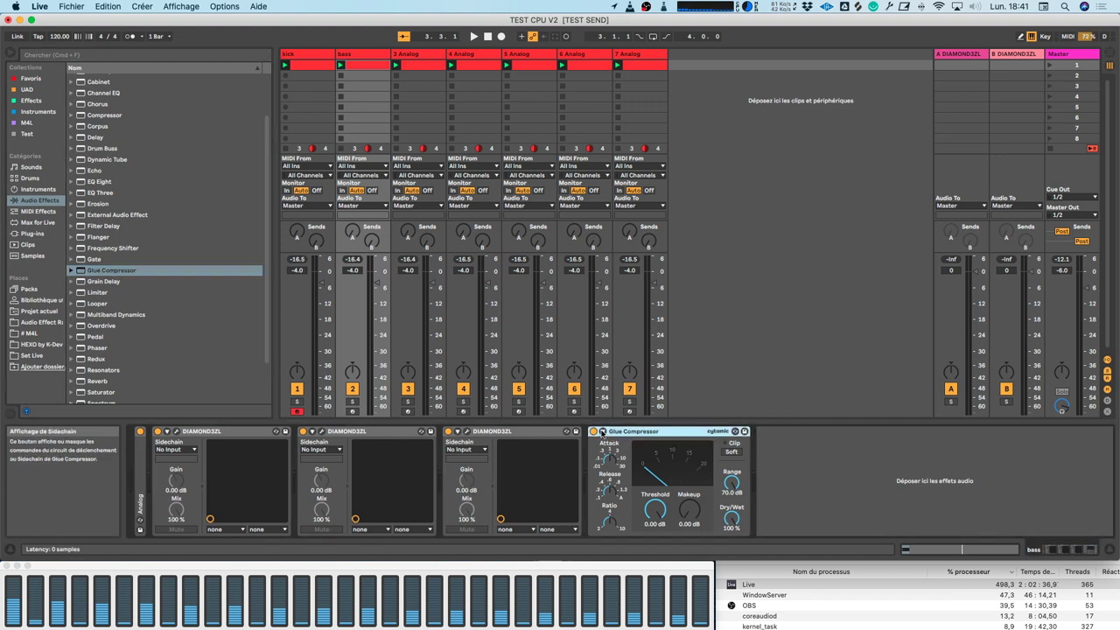
pyautogui.click(602, 432)
pyautogui.click(625, 461)
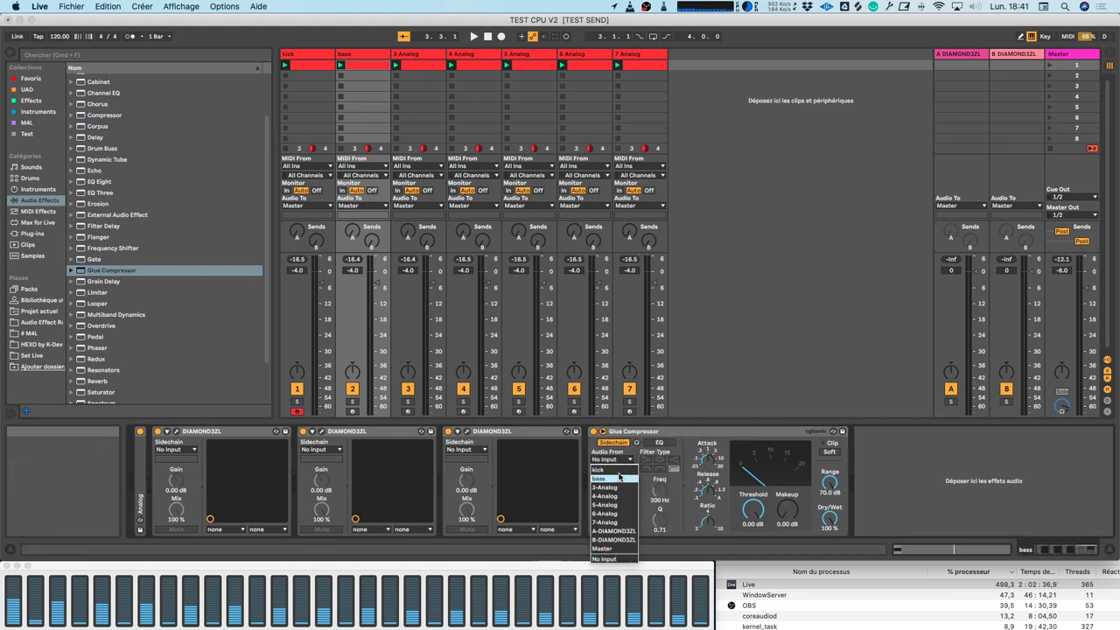
pyautogui.click(599, 470)
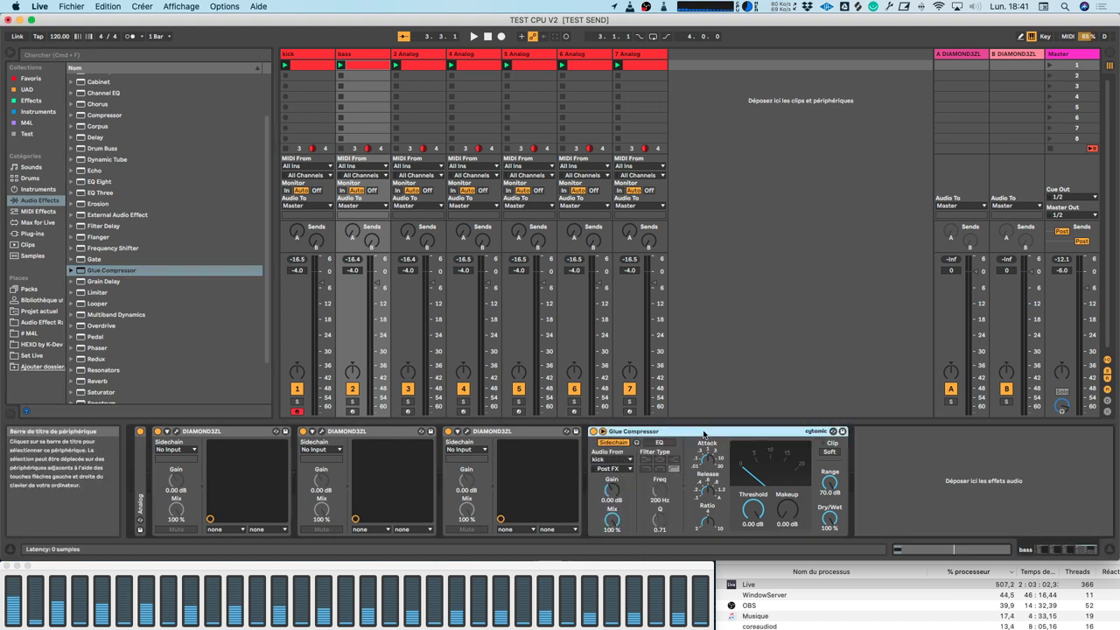
# - Lower the Glue Compressor's threshold to -35.9 dB and play the set briefly to check the CPU load
pyautogui.moveTo(753, 509); pyautogui.dragTo(759, 518)
pyautogui.press('space')
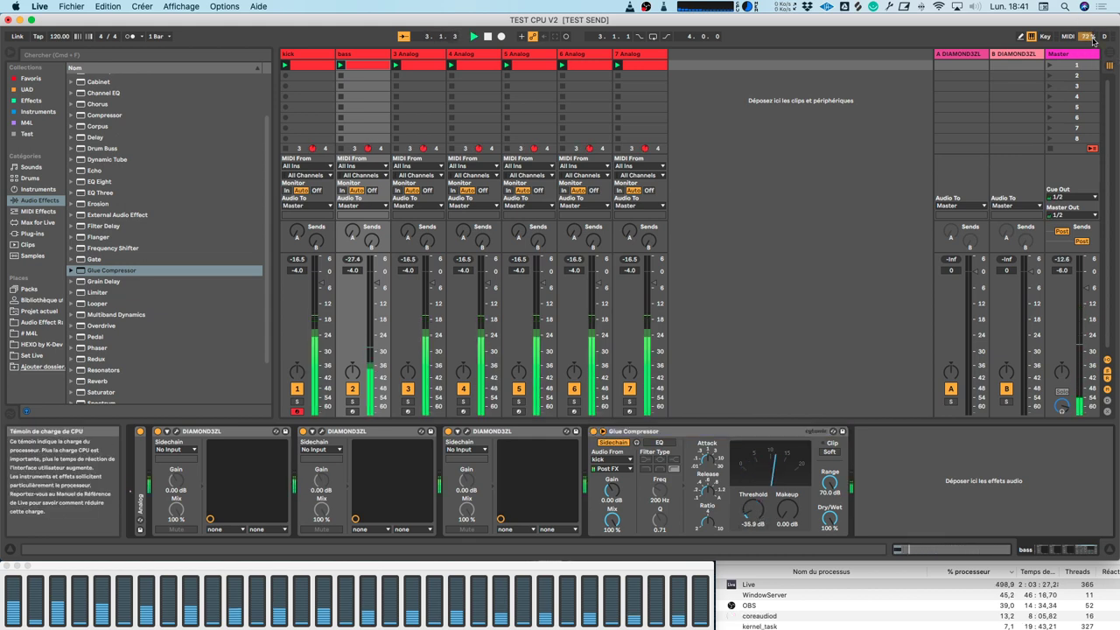
pyautogui.press('space')
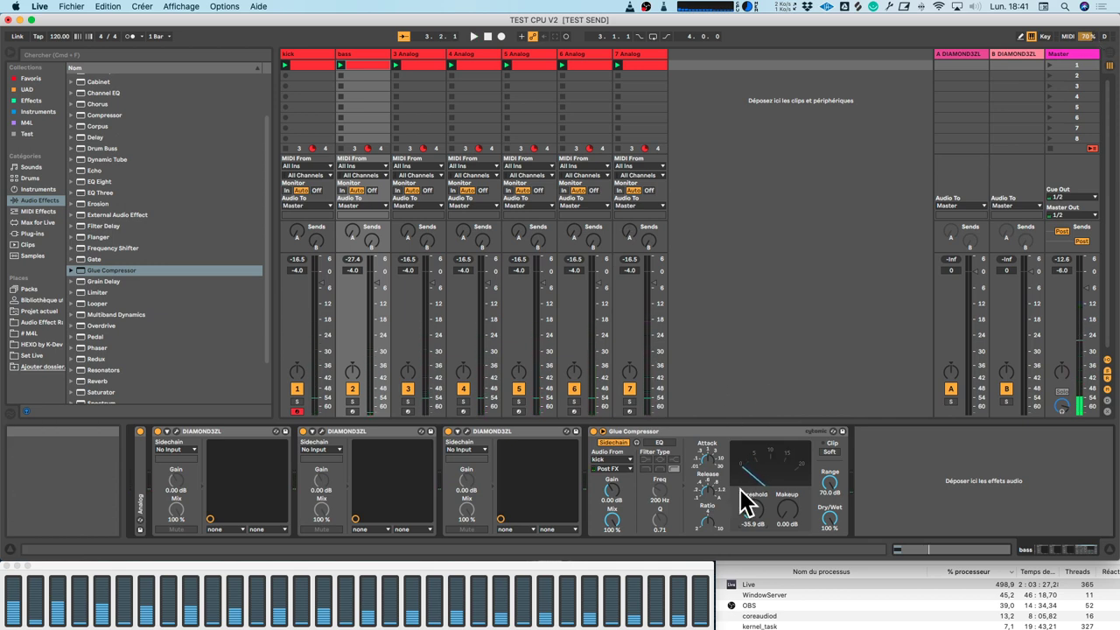
# - Copy the bass track's Glue Compressor to the end of the 3 Analog track's device chain
pyautogui.click(698, 432)
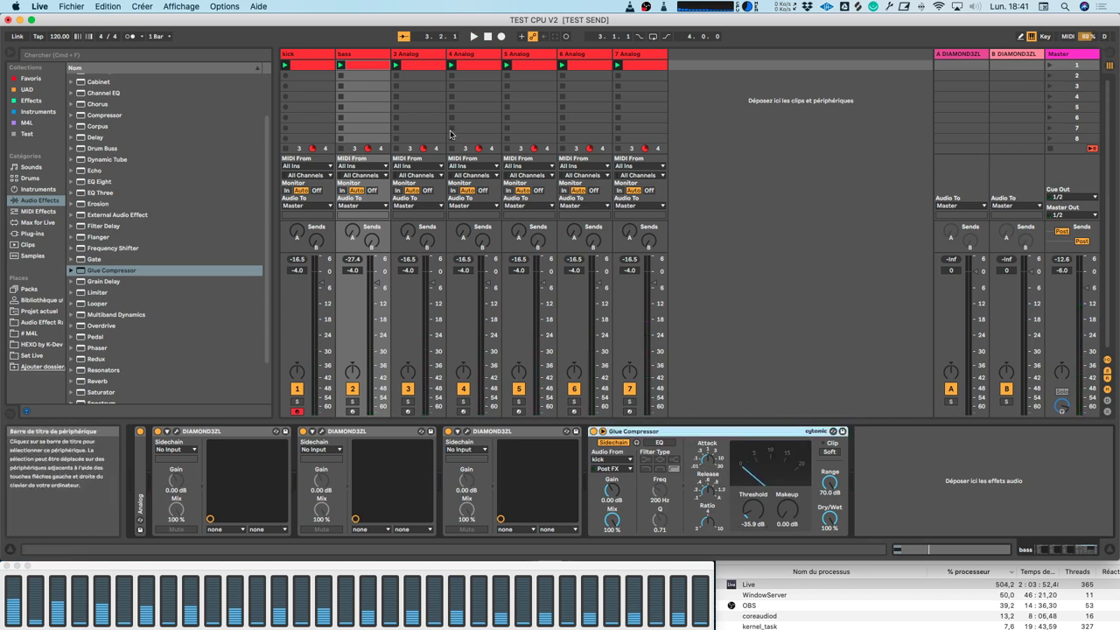
pyautogui.click(425, 337)
pyautogui.click(710, 501)
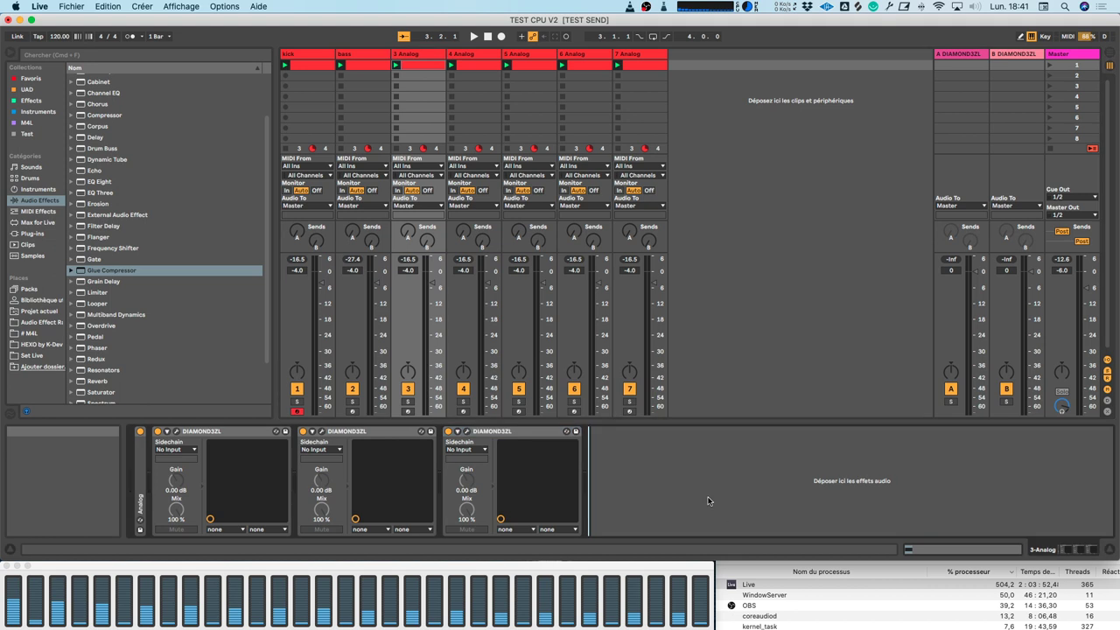
pyautogui.press('super+v')
# - Paste the copied Glue Compressor after the DIAMOND3ZL on the 4 Analog track, and play the set briefly to check the CPU load
pyautogui.click(473, 54)
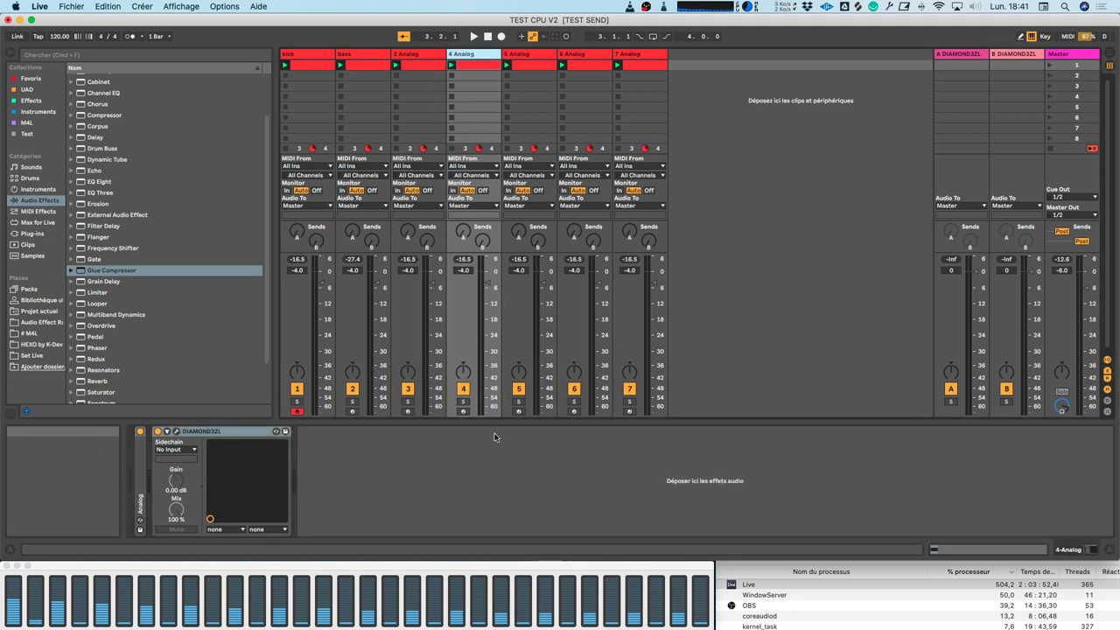
pyautogui.click(467, 486)
pyautogui.press('super+v')
pyautogui.press('space')
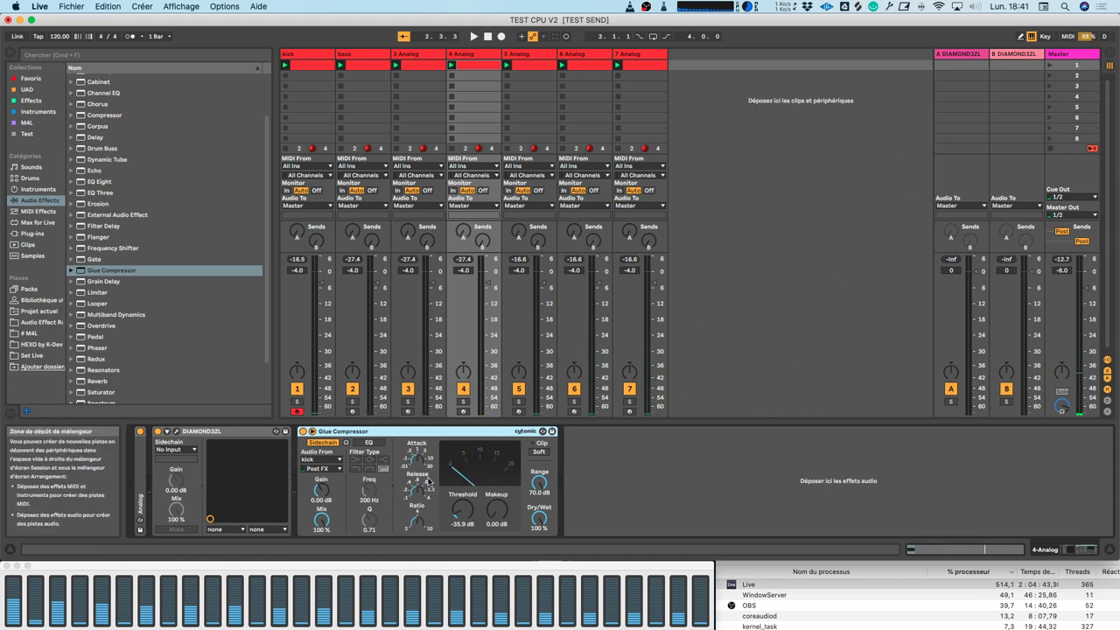
# - Delete the Glue Compressor from the 4 Analog track
pyautogui.click(345, 444)
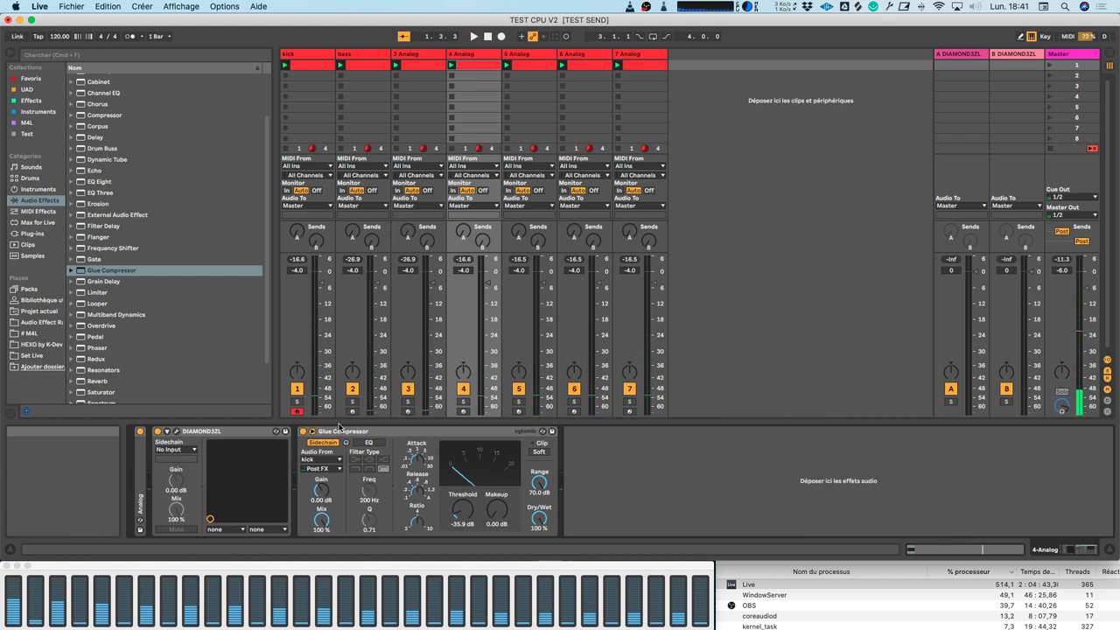
pyautogui.click(342, 431)
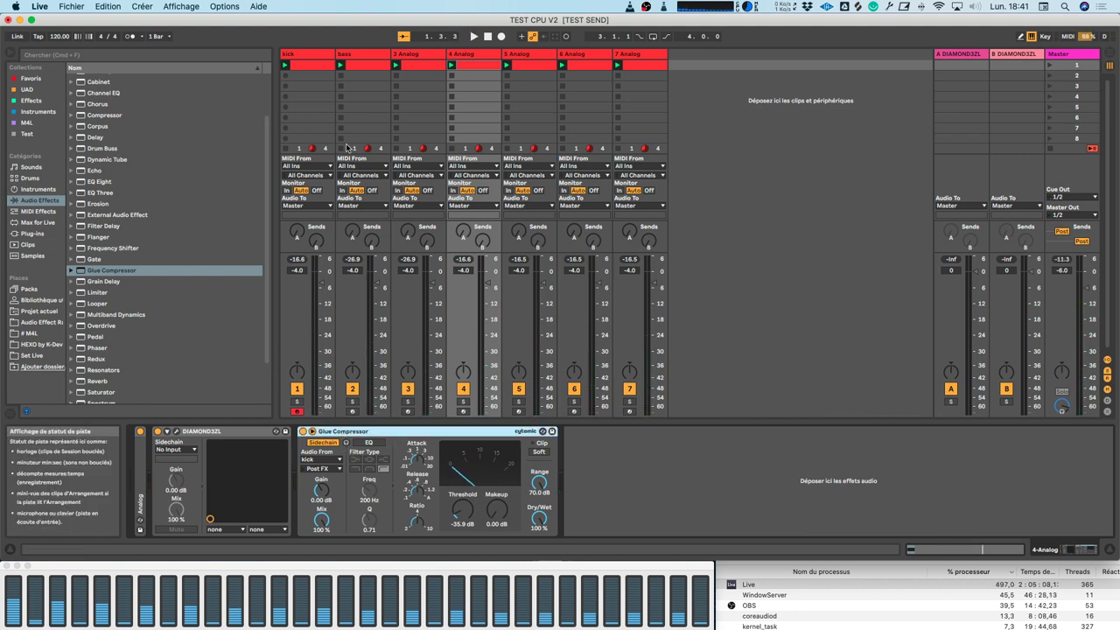
pyautogui.press('Delete')
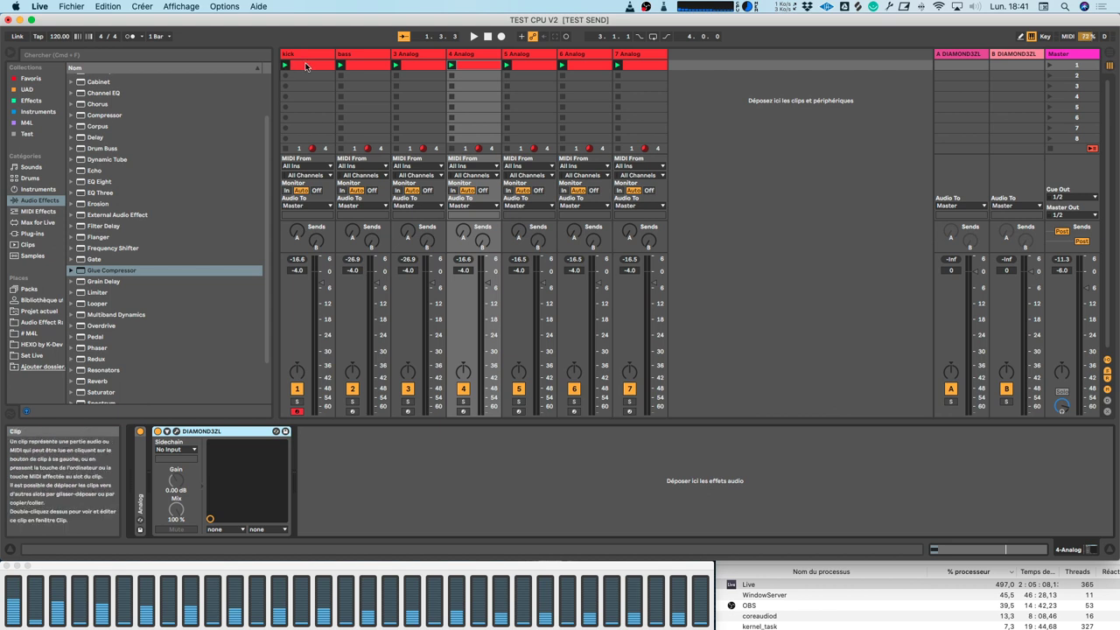
# - Select the bass track's Glue Compressor, review the buffer size options in the audio preferences, and close them without choosing another size
pyautogui.click(358, 55)
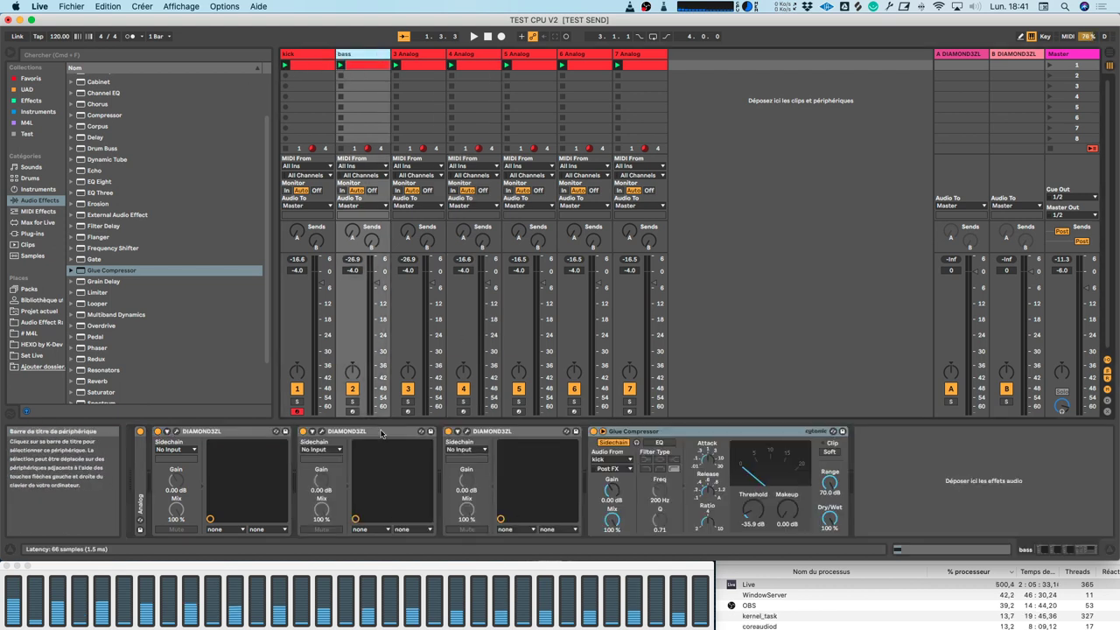
pyautogui.click(661, 432)
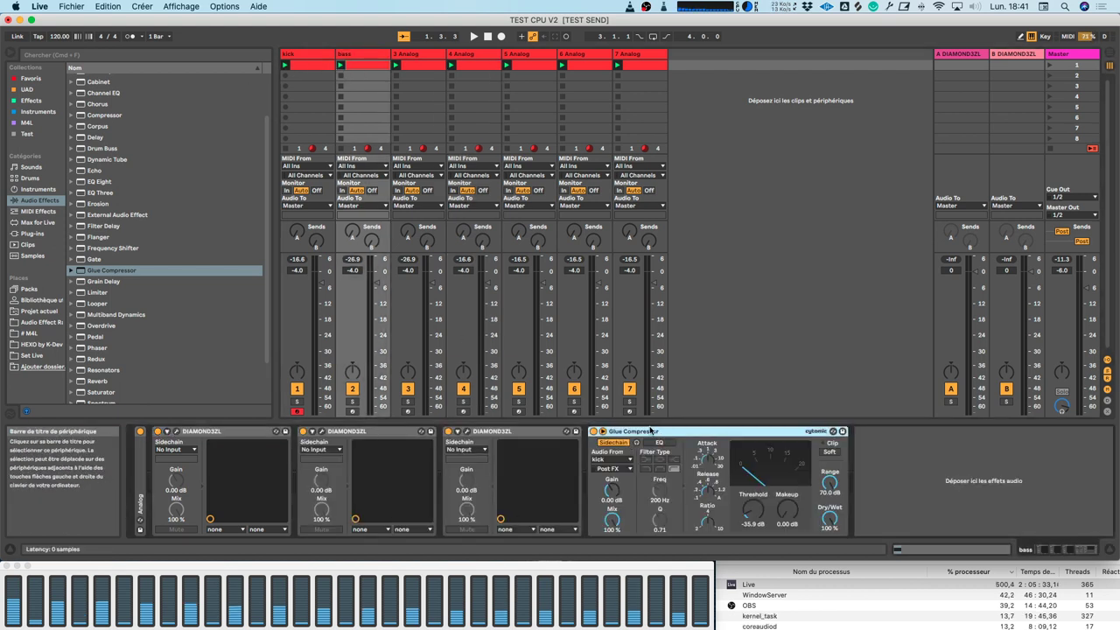
pyautogui.press('super+comma')
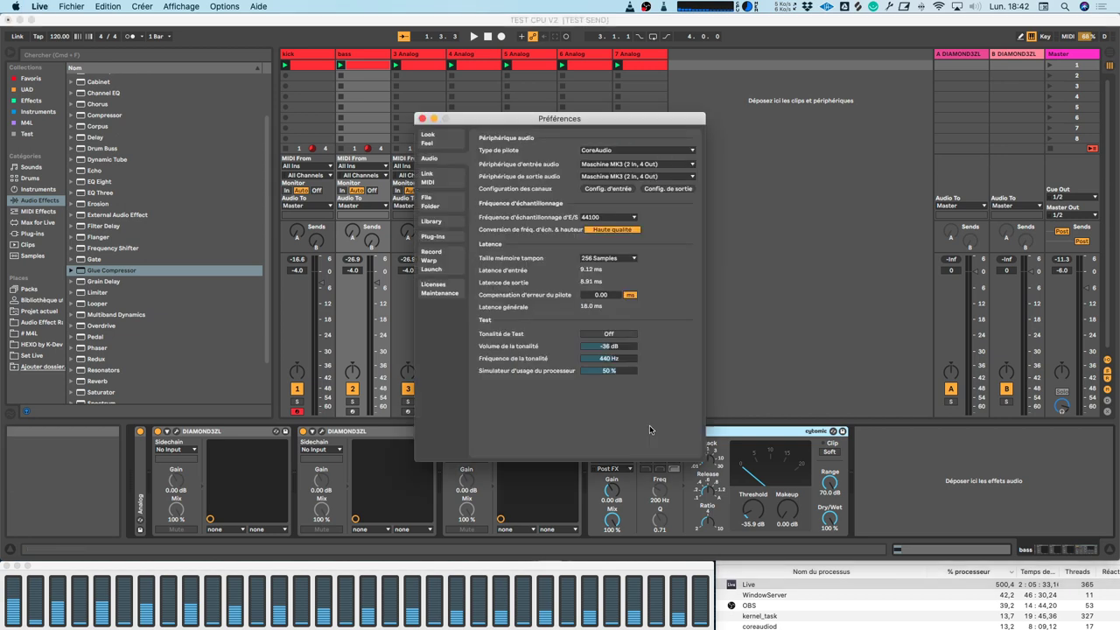
pyautogui.click(608, 258)
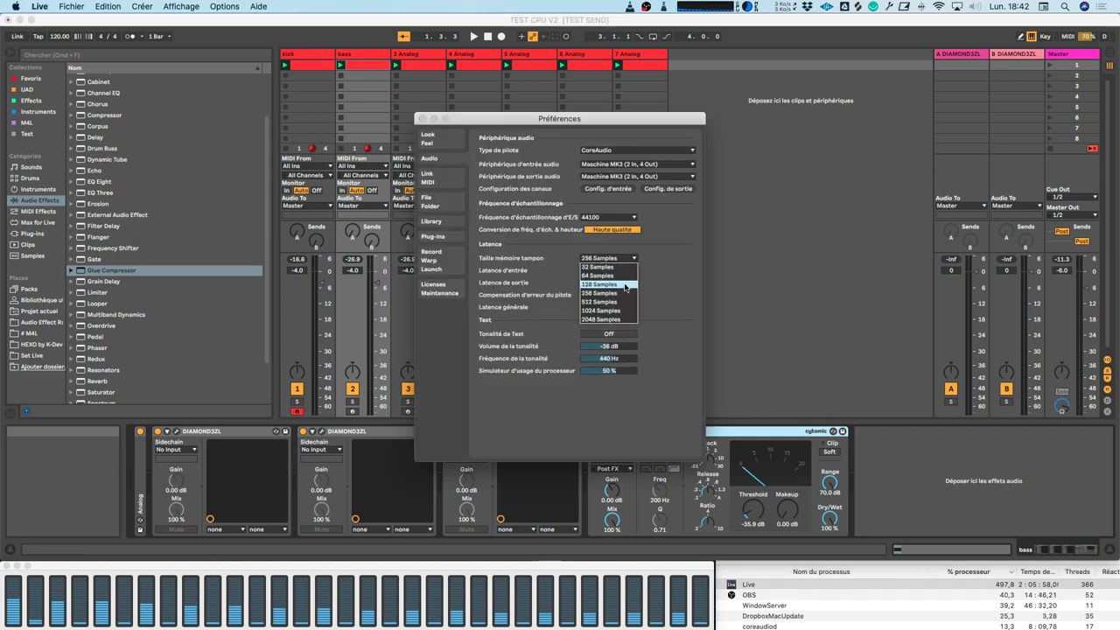
pyautogui.press('Down')
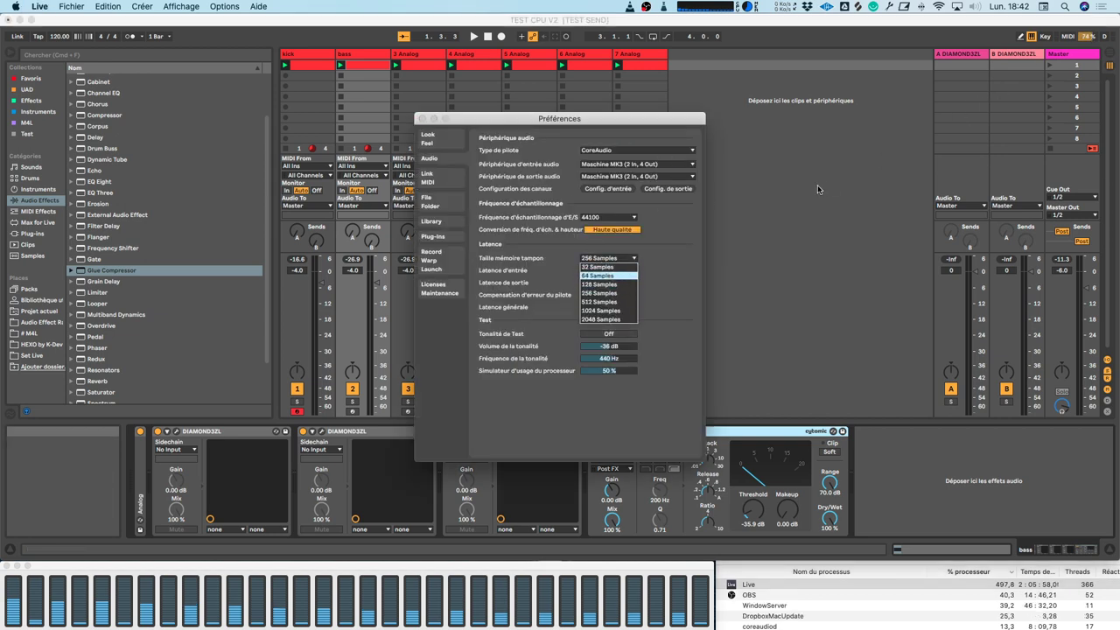
pyautogui.press('Up')
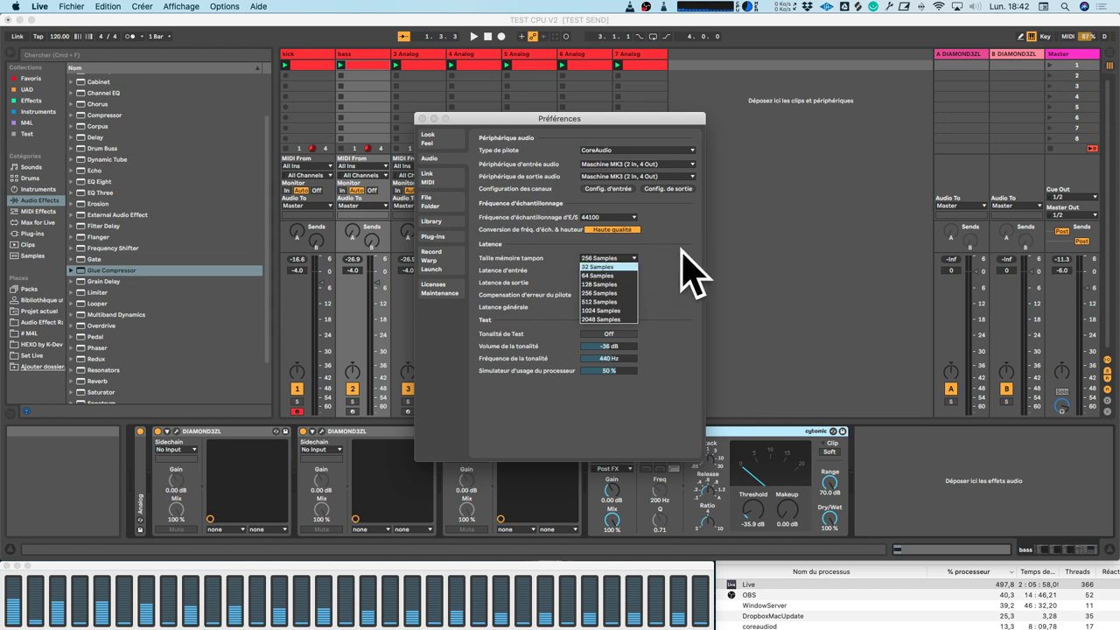
pyautogui.click(422, 119)
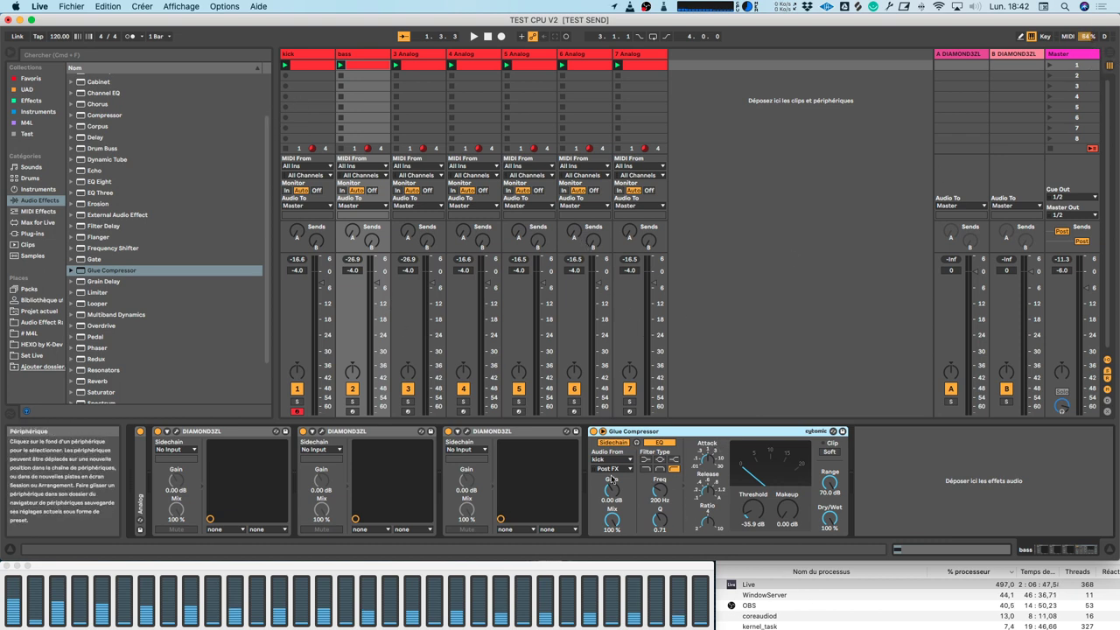
# - Turn on sidechain listening in the bass track's Glue Compressor and play the set briefly
pyautogui.click(637, 443)
pyautogui.press('space')
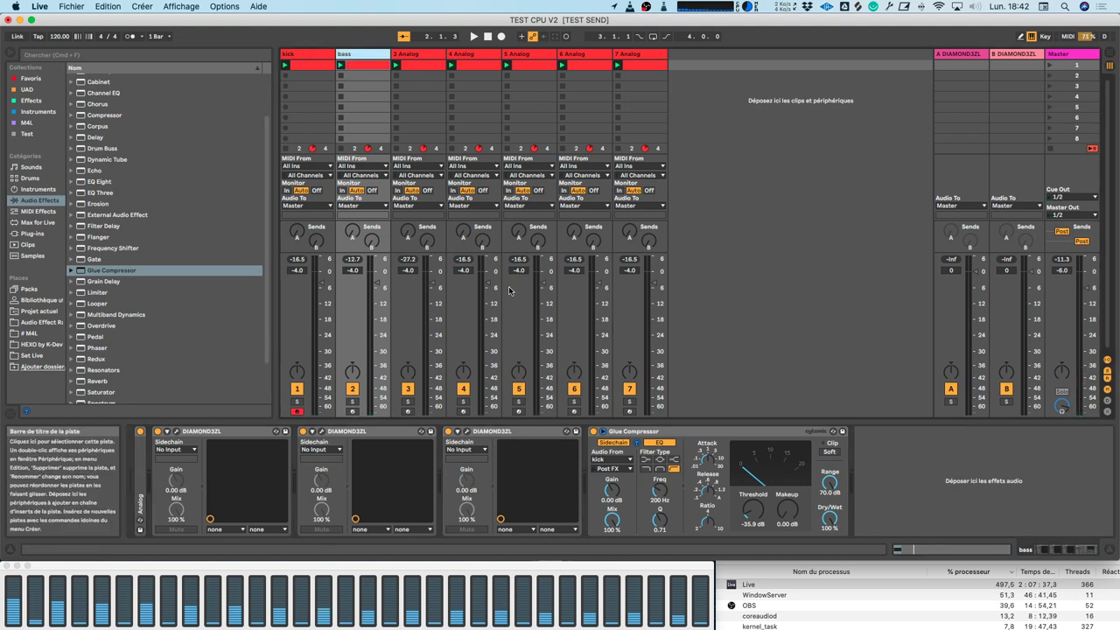
# - Compare the device chains of the kick and bass tracks by switching between them
pyautogui.click(304, 54)
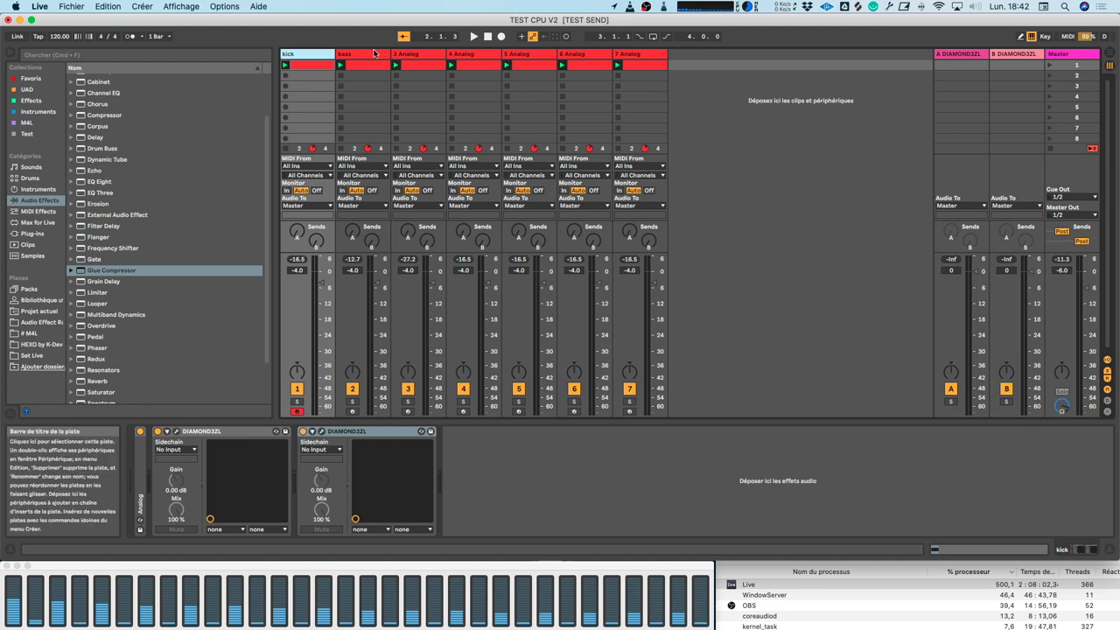
pyautogui.click(374, 54)
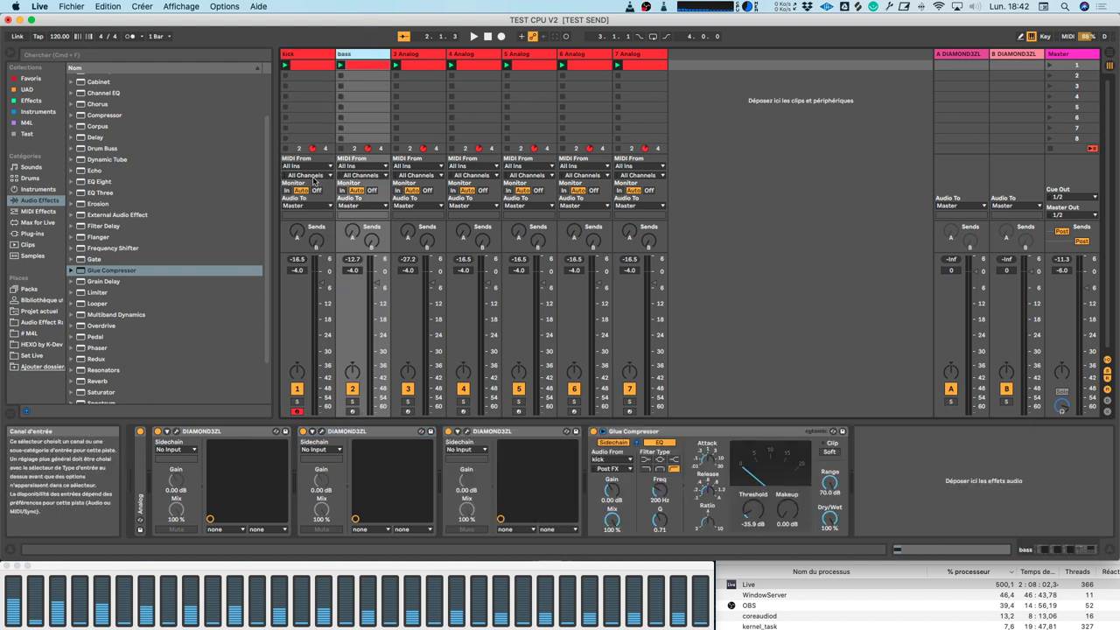
pyautogui.click(316, 53)
pyautogui.click(378, 53)
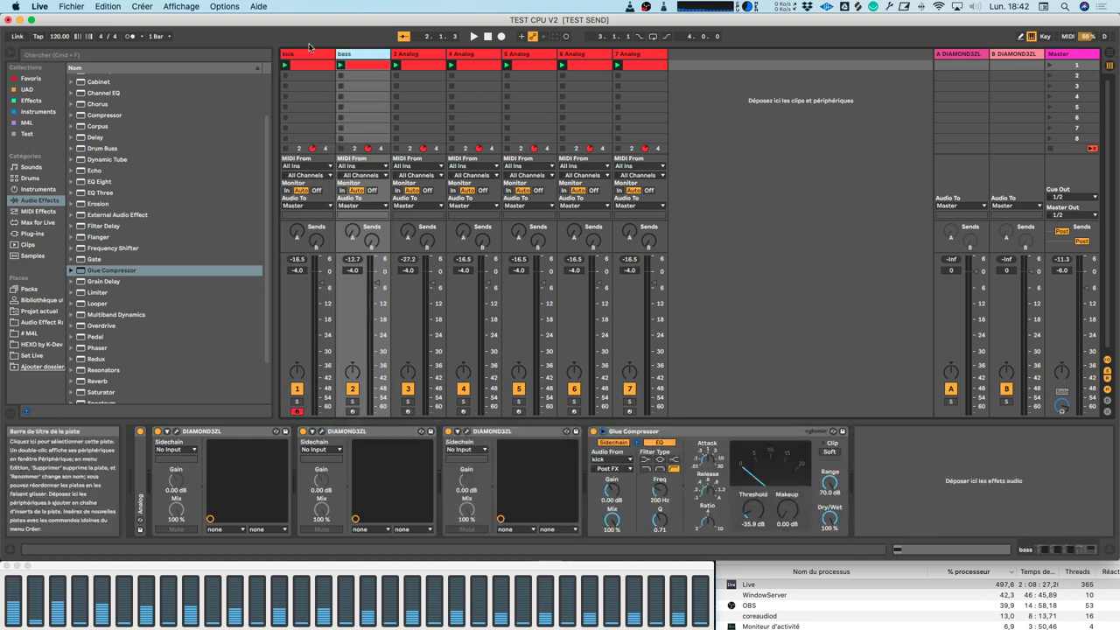
pyautogui.click(315, 56)
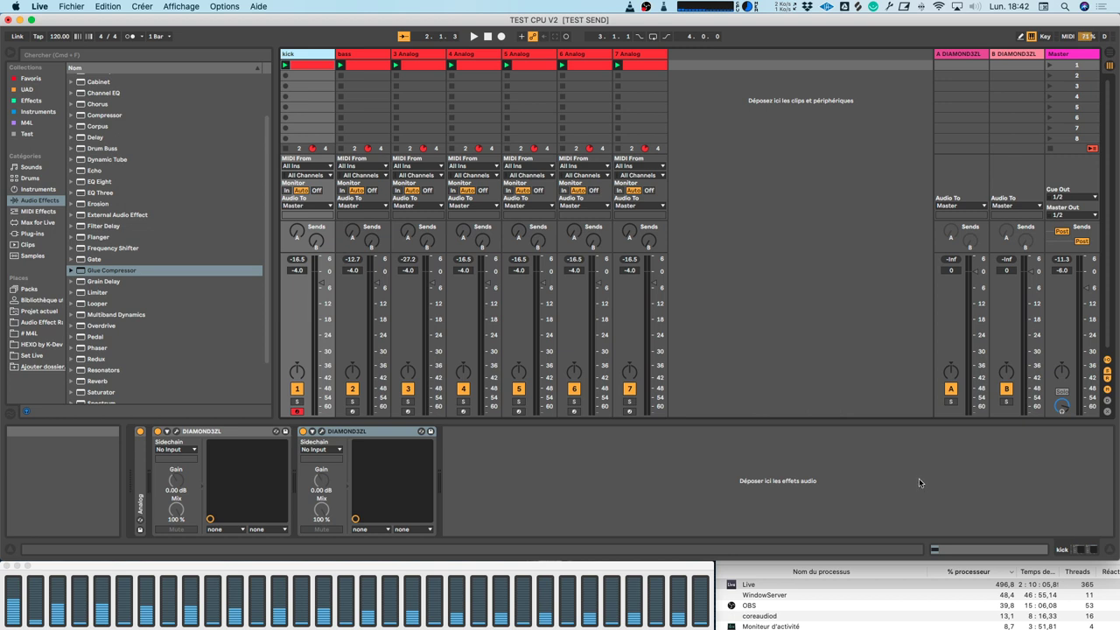
pyautogui.click(365, 55)
pyautogui.click(299, 56)
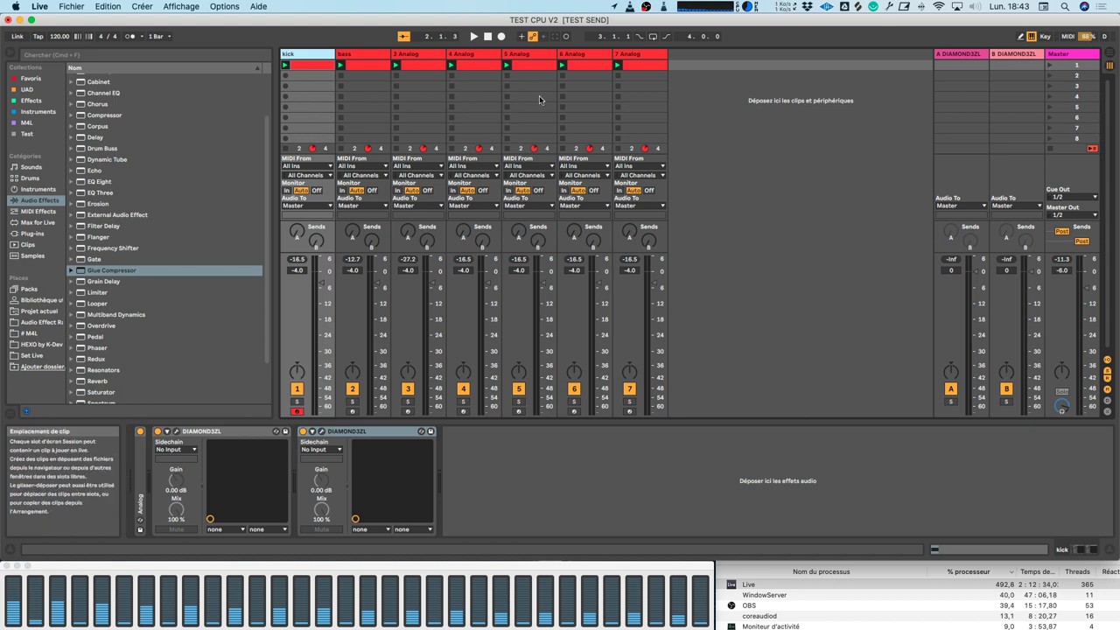
pyautogui.moveTo(537, 105); pyautogui.dragTo(536, 136)
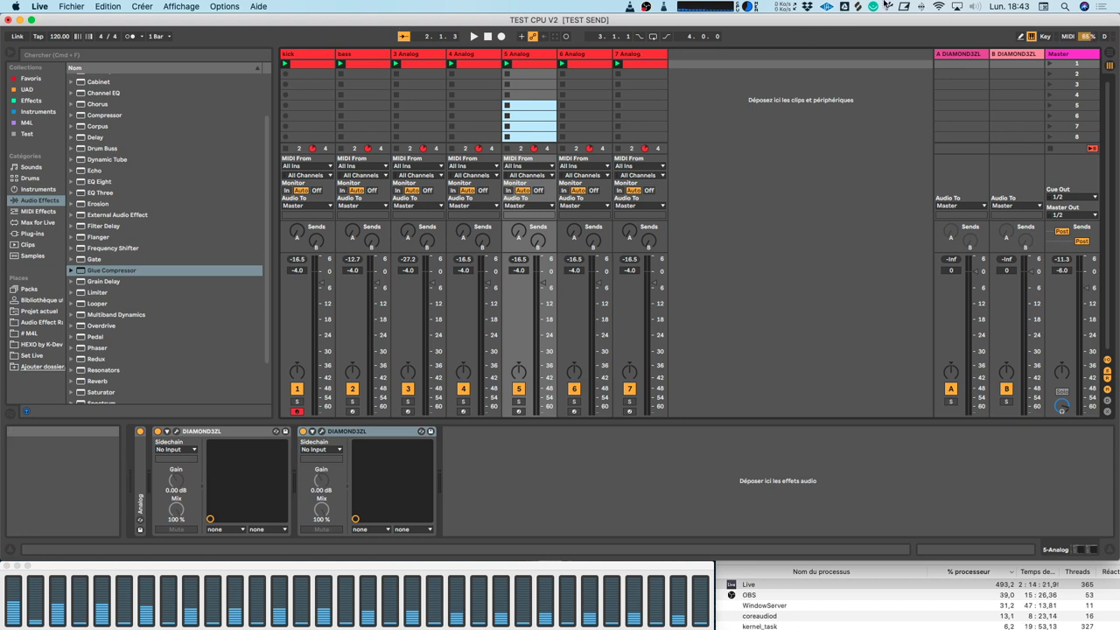
# - Examine the device chains on the Master and on return tracks A and B
pyautogui.click(1061, 56)
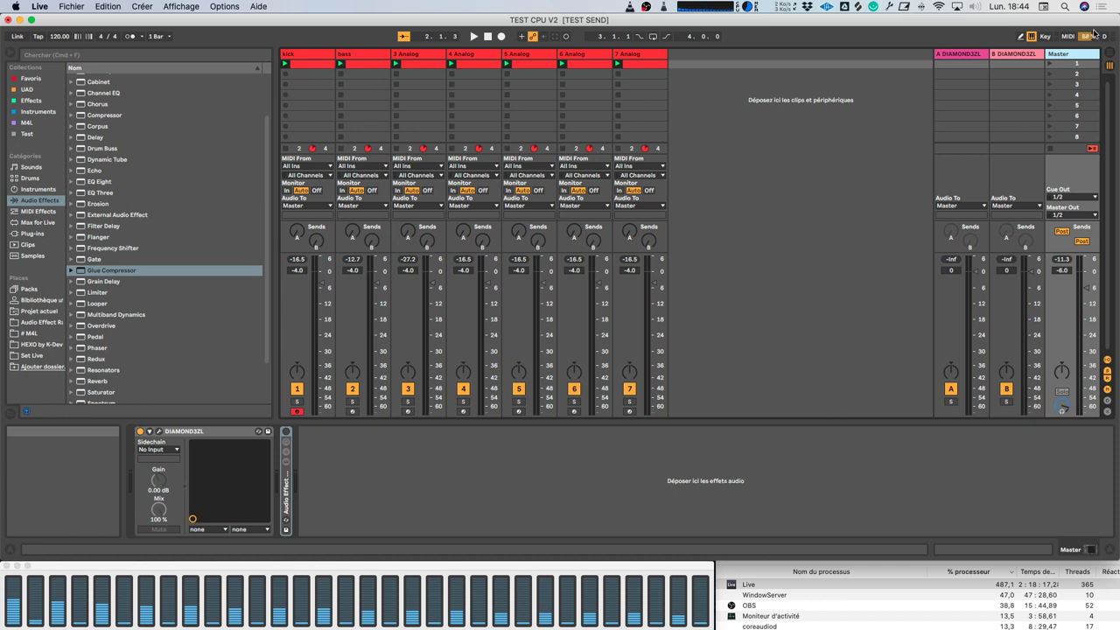
pyautogui.click(953, 57)
pyautogui.click(1006, 58)
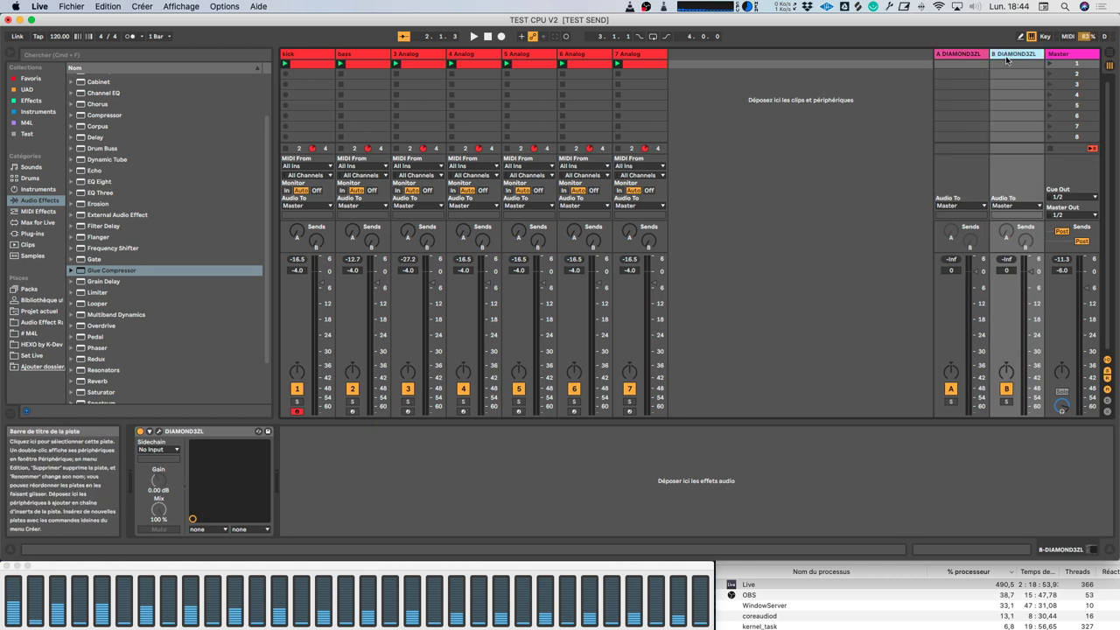
pyautogui.click(977, 59)
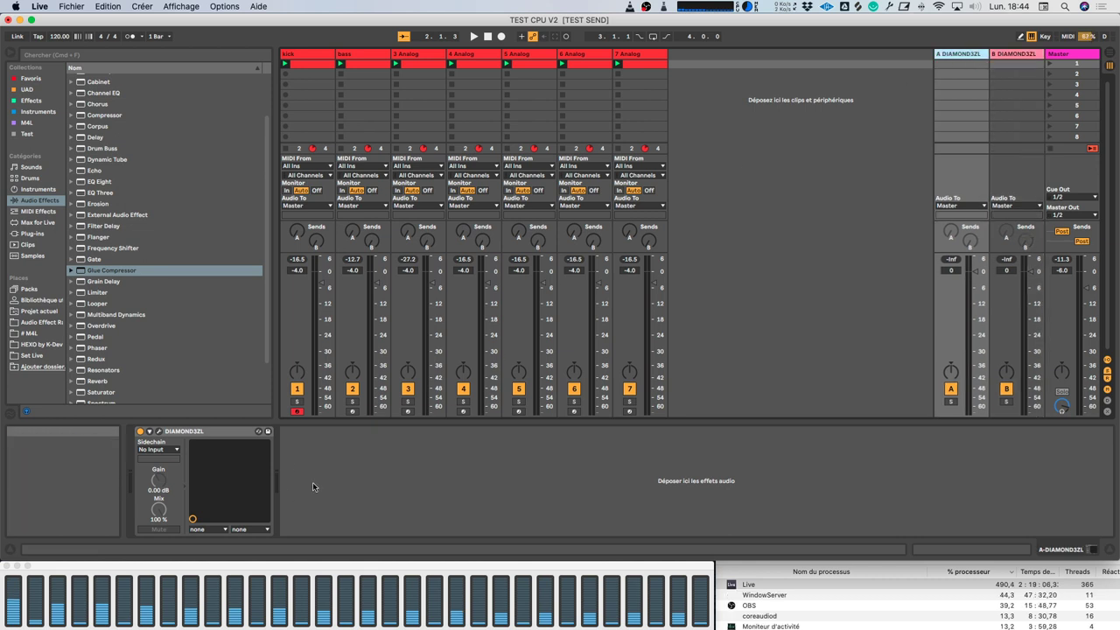
pyautogui.click(1060, 55)
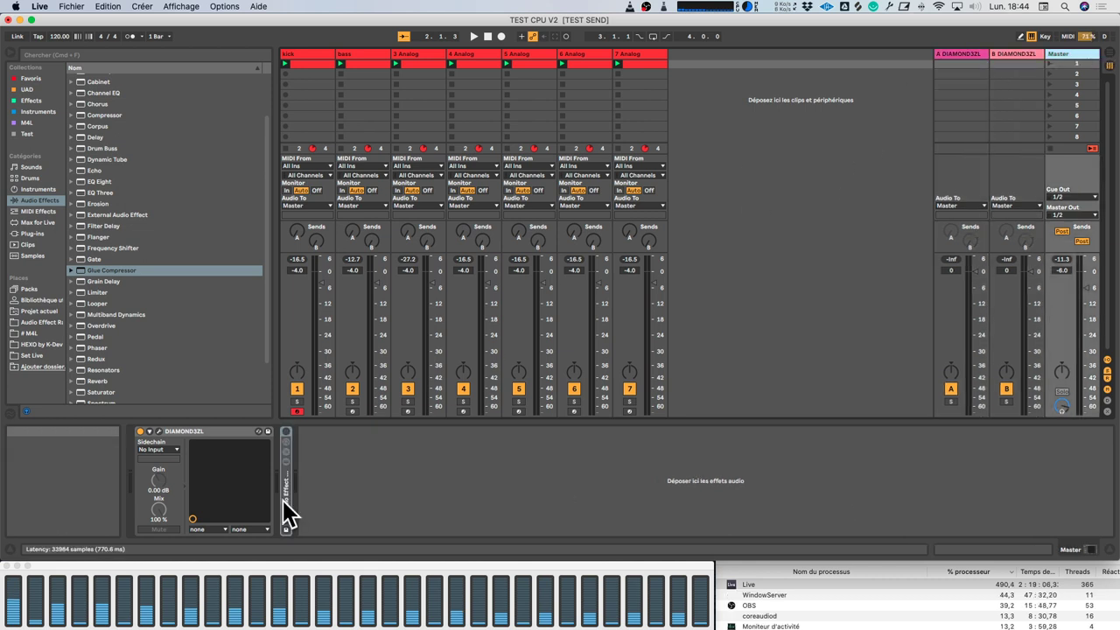
# - Unfold the Master's Audio Effect Rack and examine its chain of UAD Chandler plug-ins, viewing one Curve Bender's interface
pyautogui.doubleClick(289, 468)
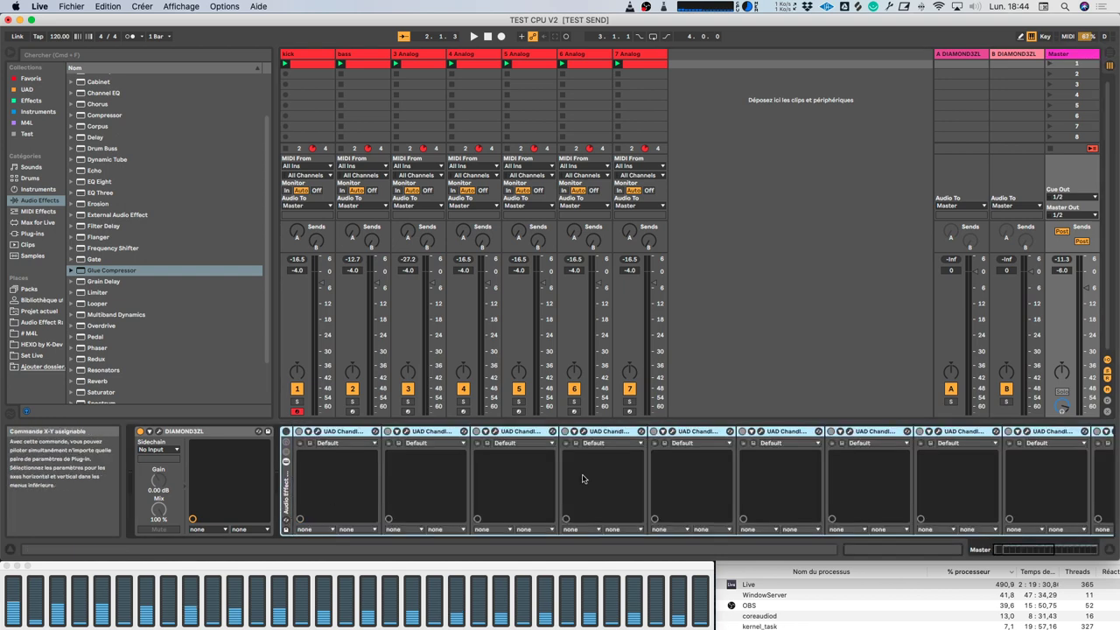
pyautogui.hscroll(5, 444, 484)
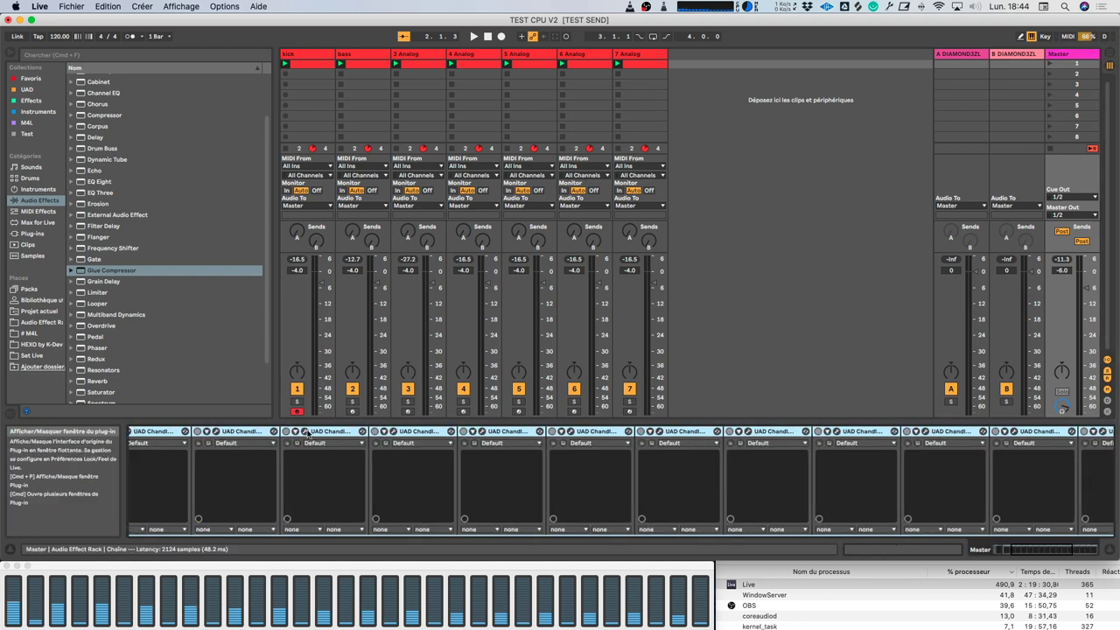
pyautogui.click(306, 432)
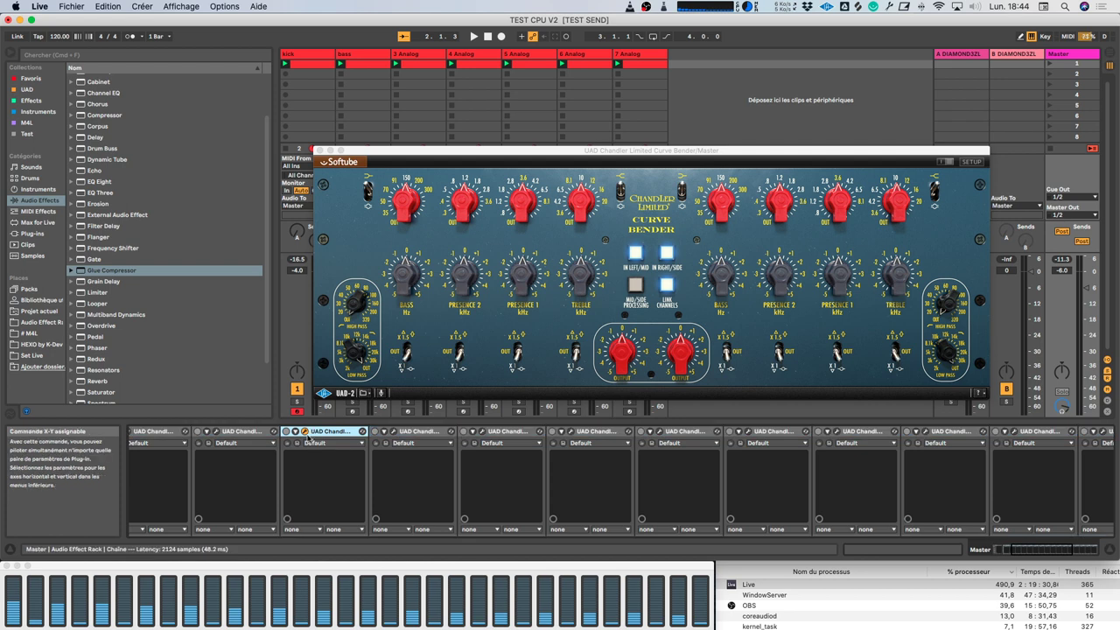
pyautogui.click(305, 432)
pyautogui.hscroll(-5, 447, 462)
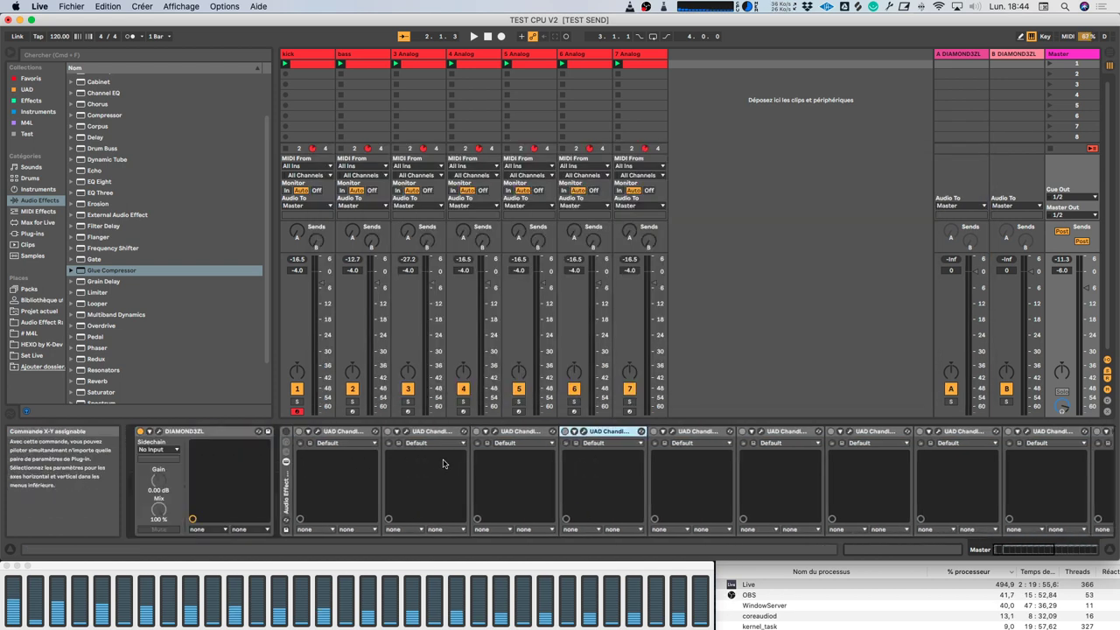
pyautogui.hscroll(5, 431, 449)
pyautogui.hscroll(-5, 430, 449)
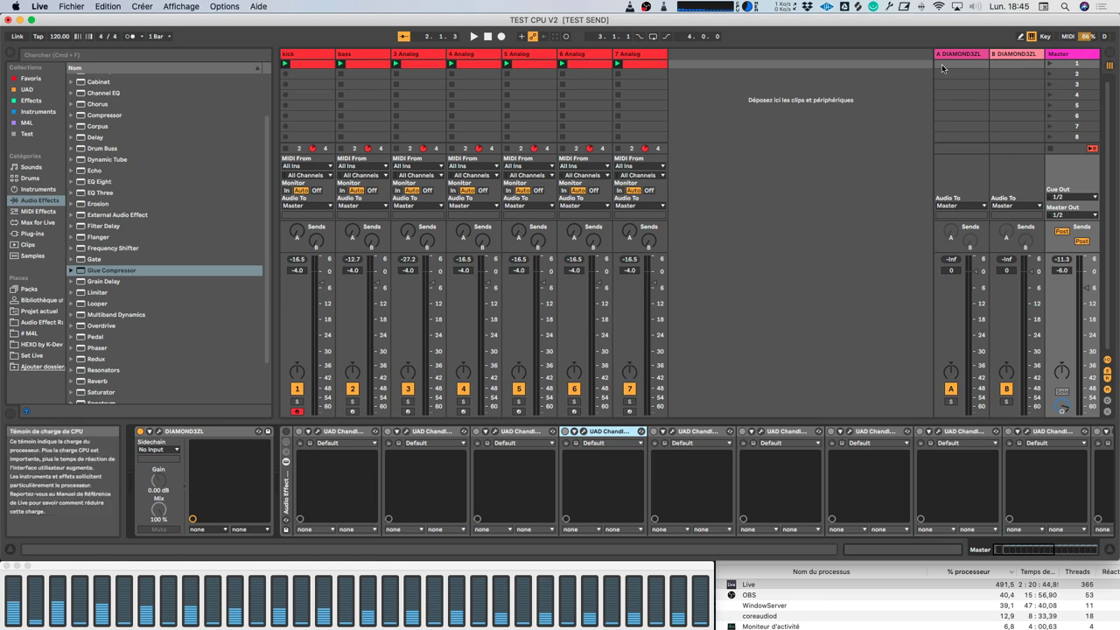
# - Activate the Master's Audio Effect Rack briefly and deactivate it again
pyautogui.click(284, 435)
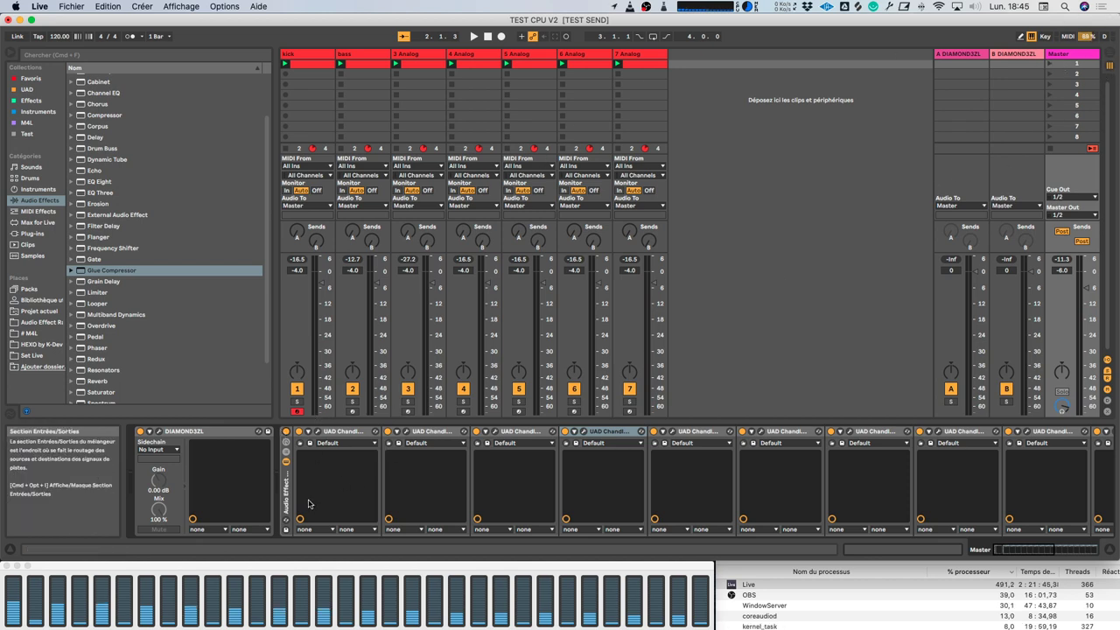
pyautogui.click(286, 431)
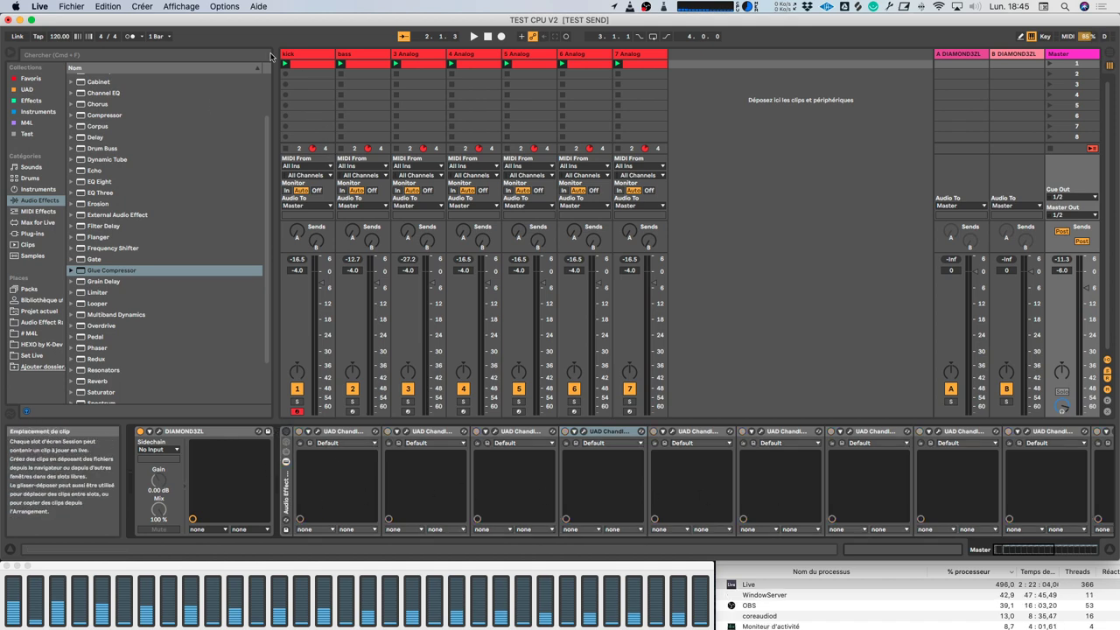
# - Save the Live set under the new name TEST CPU V2.1 in the TEST SEND Project folder
pyautogui.click(67, 8)
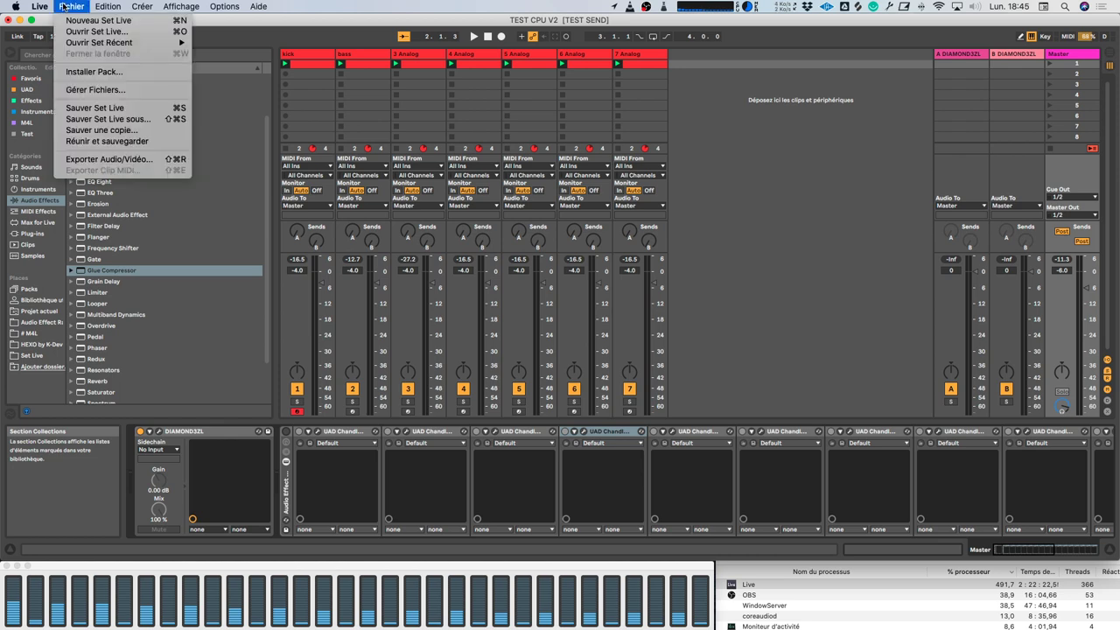
pyautogui.click(102, 119)
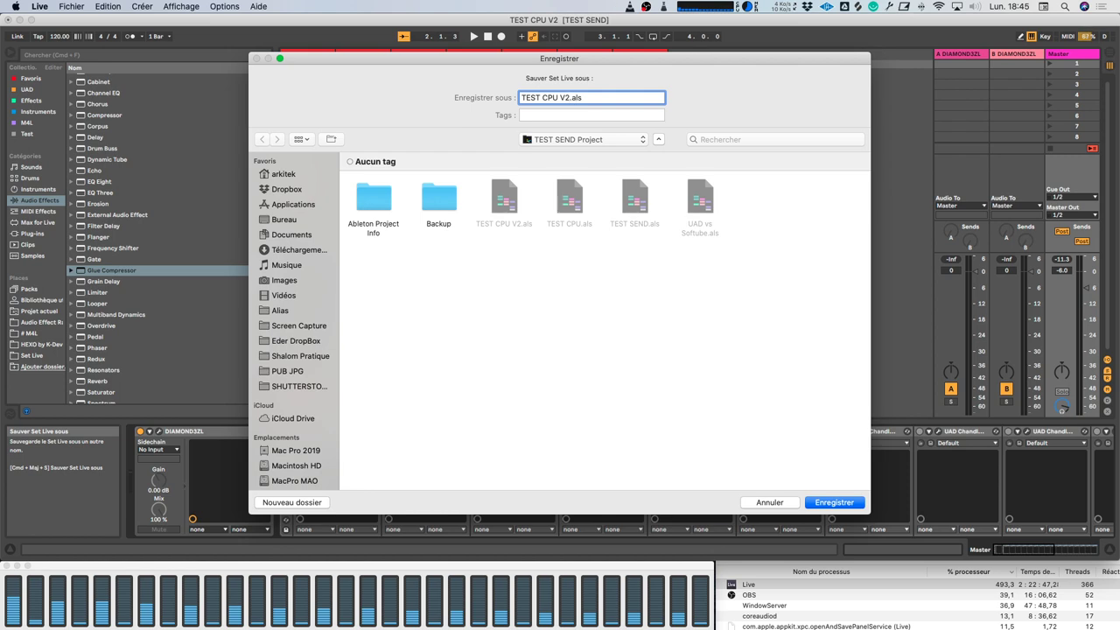
pyautogui.write('.1')
pyautogui.press('Return')
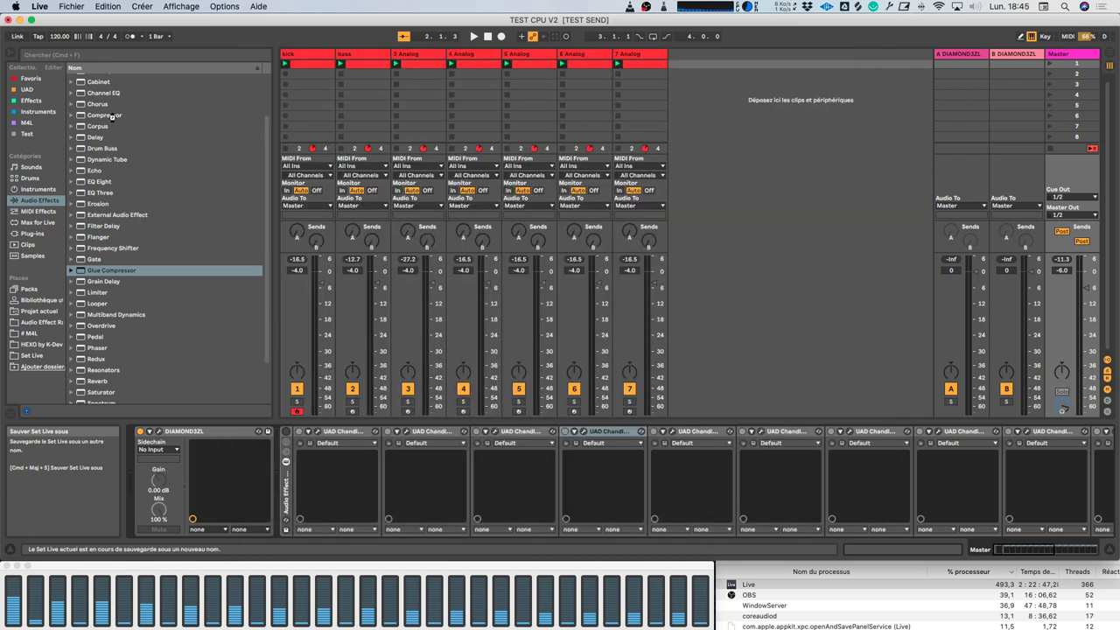
# - Open the recent Live set UAD vs Softube from the TEST SEND project
pyautogui.click(72, 7)
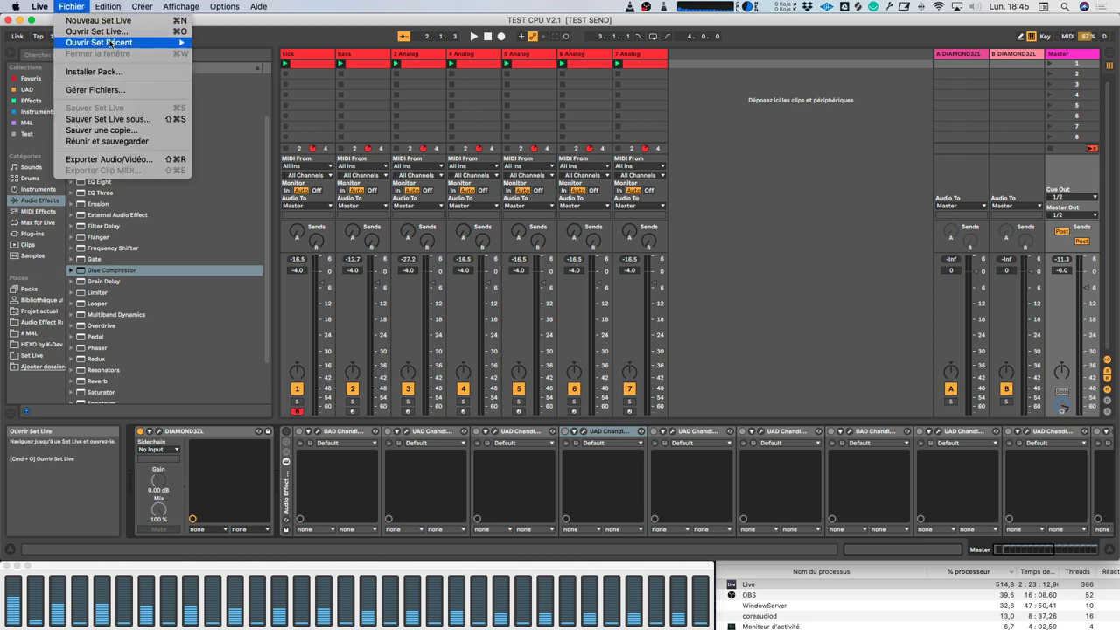
pyautogui.moveTo(114, 42)
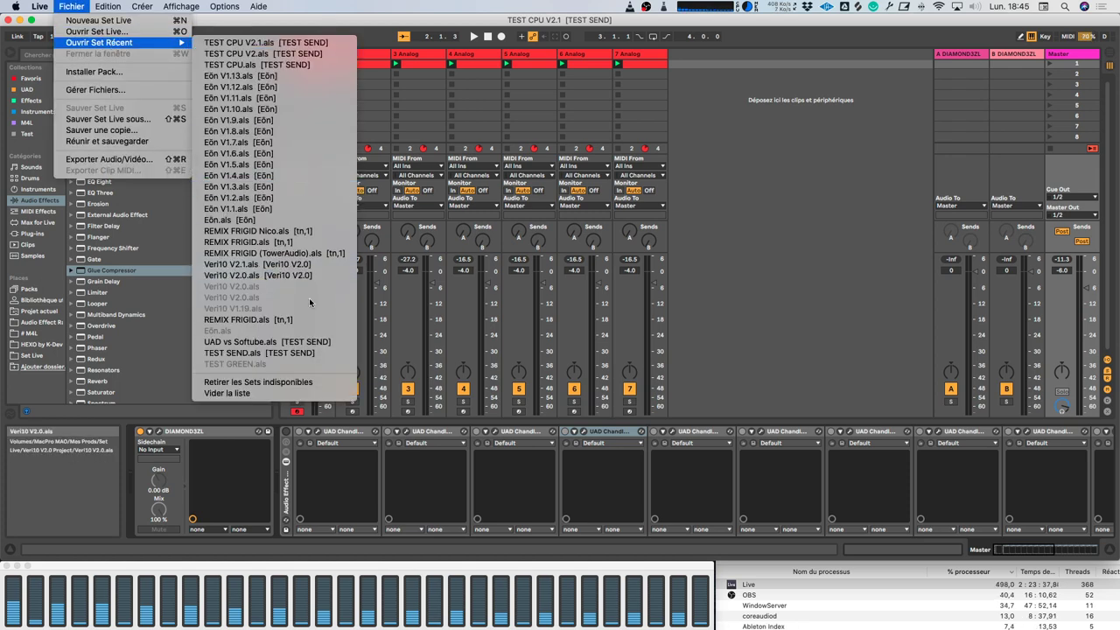
pyautogui.click(289, 342)
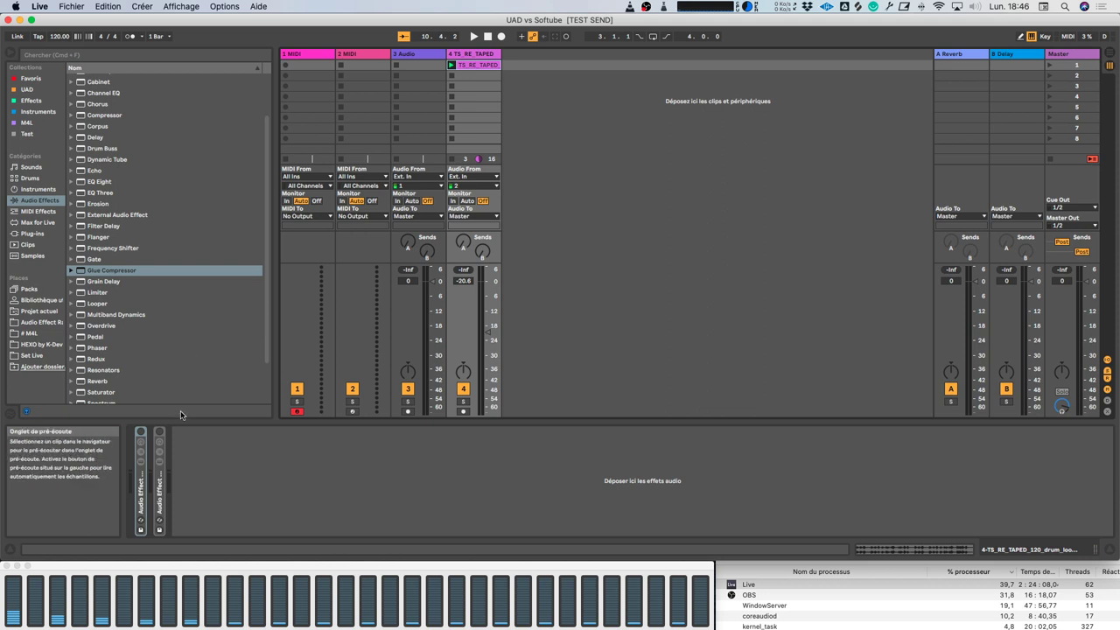
# - Unfold the first Audio Effect Rack on track 4 and examine its Softube Chandler Limited chain, viewing one Curve Bender's interface
pyautogui.doubleClick(163, 485)
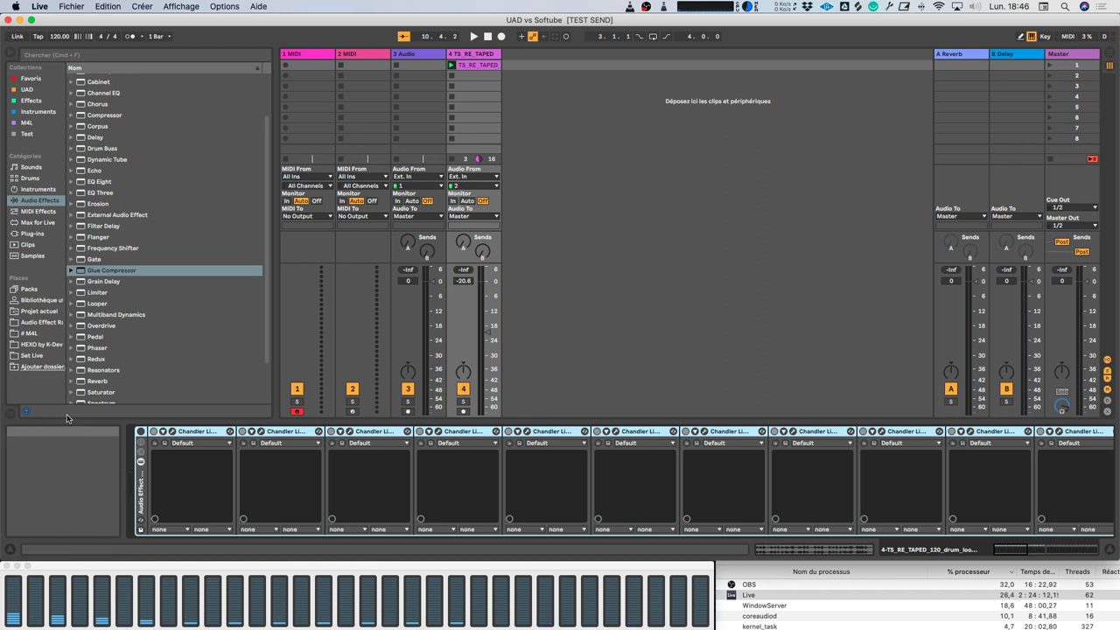
pyautogui.hscroll(3, 451, 505)
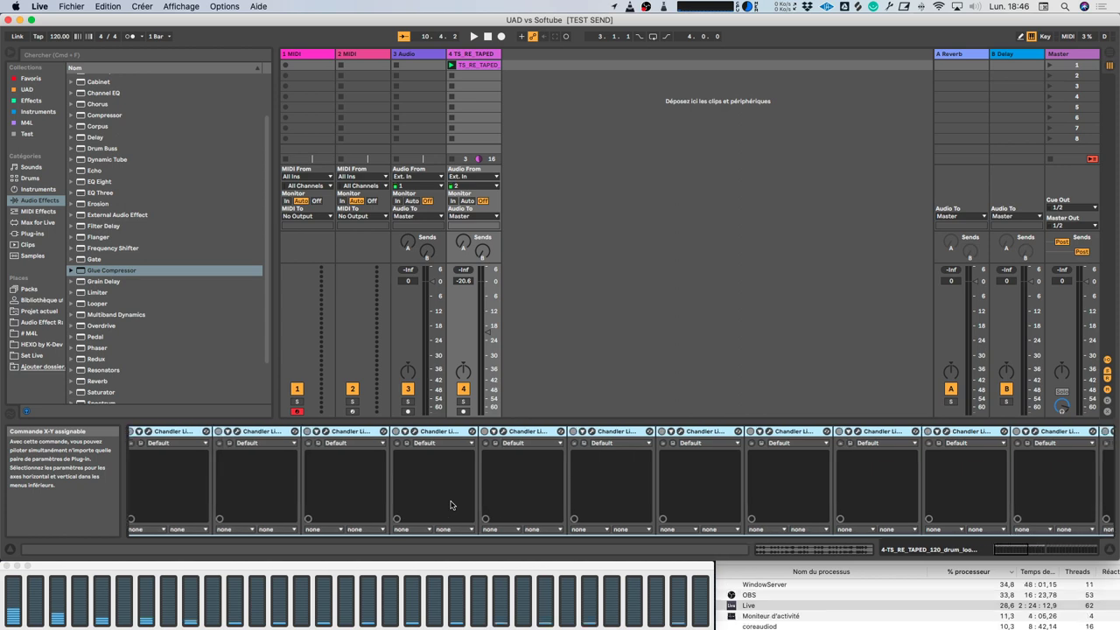
pyautogui.hscroll(-2, 254, 441)
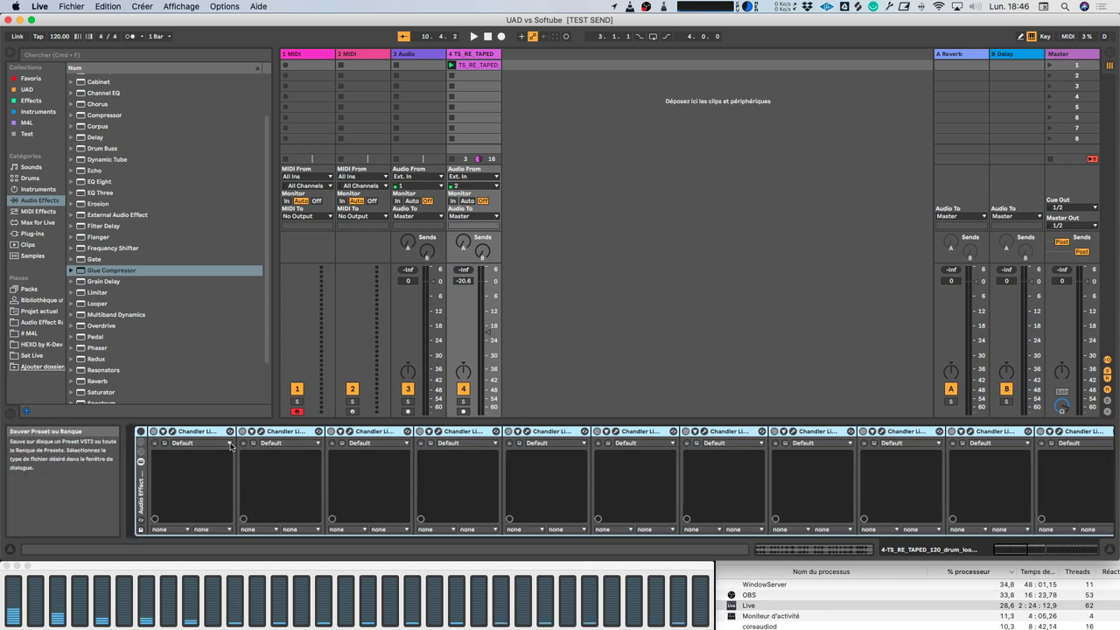
pyautogui.click(172, 432)
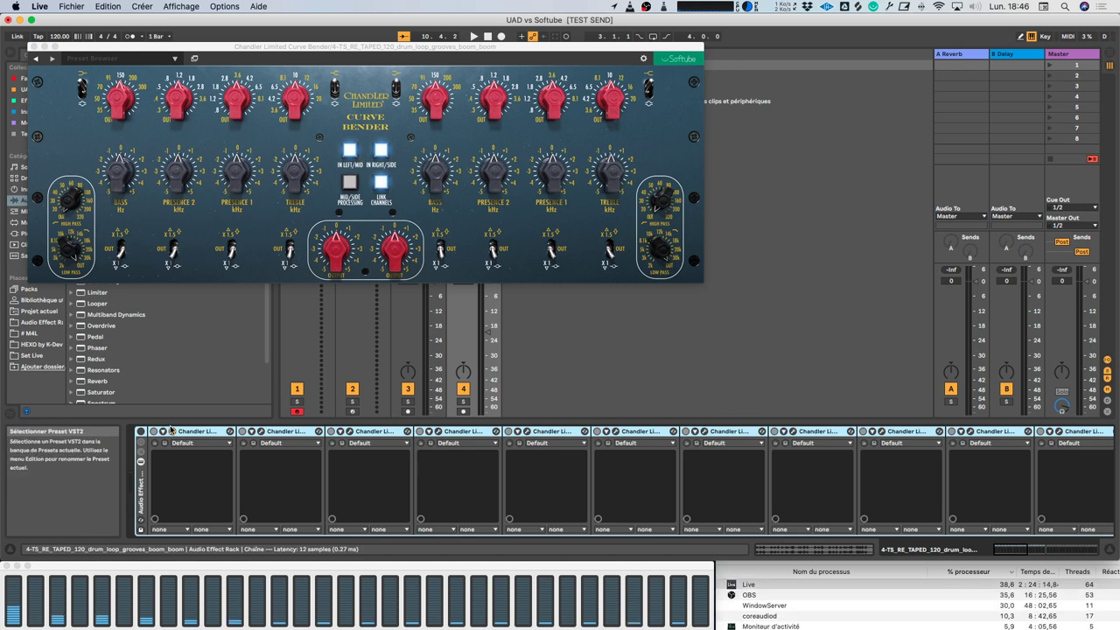
pyautogui.click(173, 432)
# - Examine the chain of UAD Chandler plug-ins in track 4's second Audio Effect Rack, viewing the first Curve Bender's interface
pyautogui.hscroll(10, 341, 498)
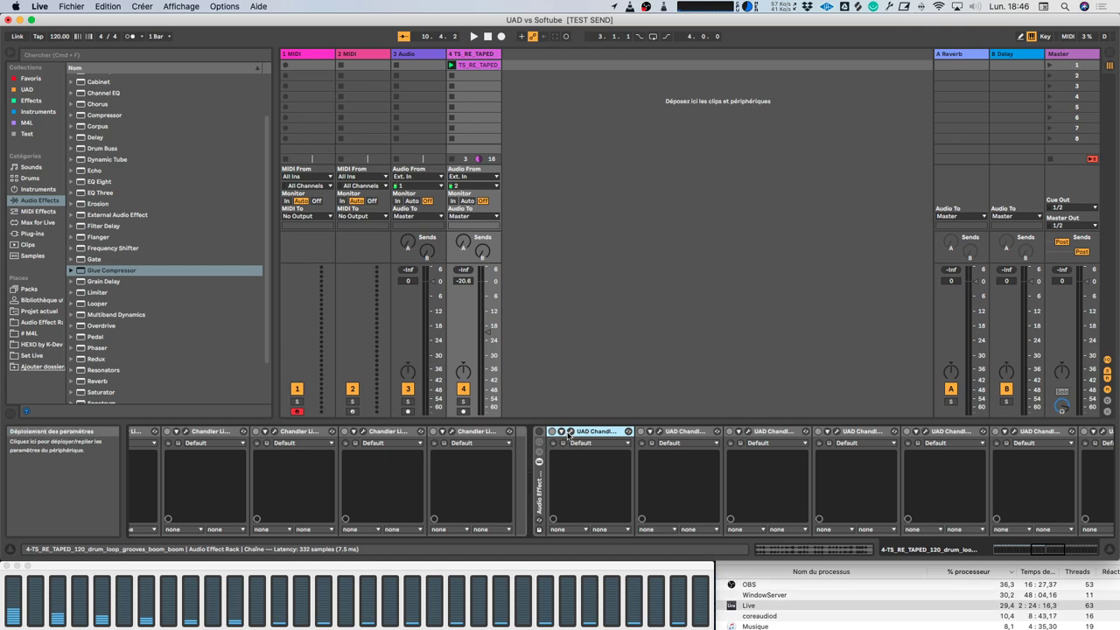
pyautogui.click(570, 432)
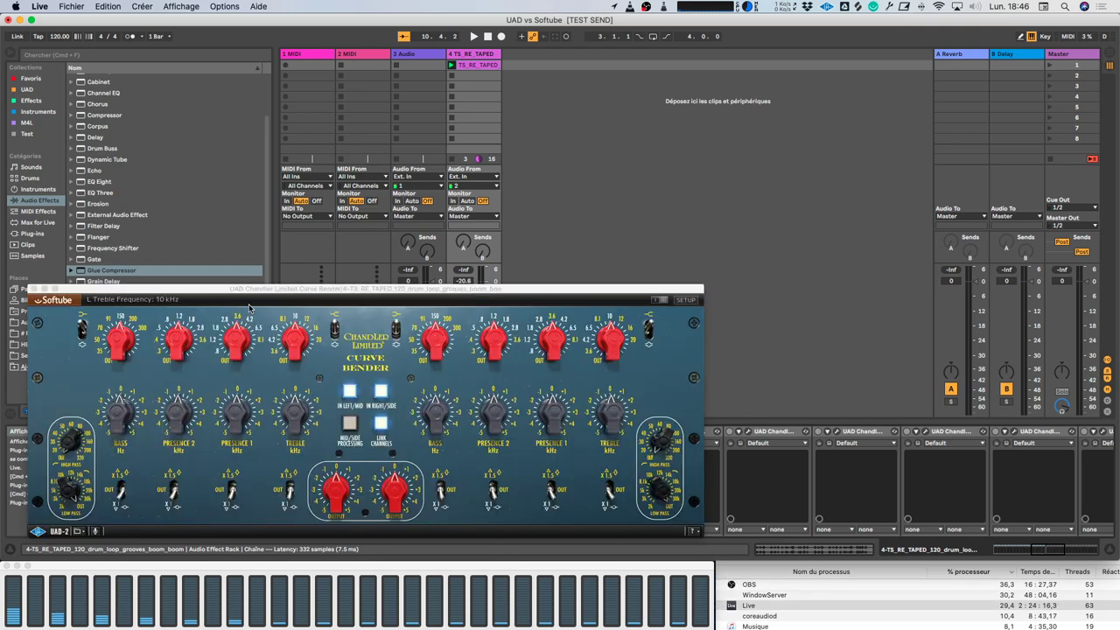
pyautogui.moveTo(257, 294); pyautogui.dragTo(394, 119)
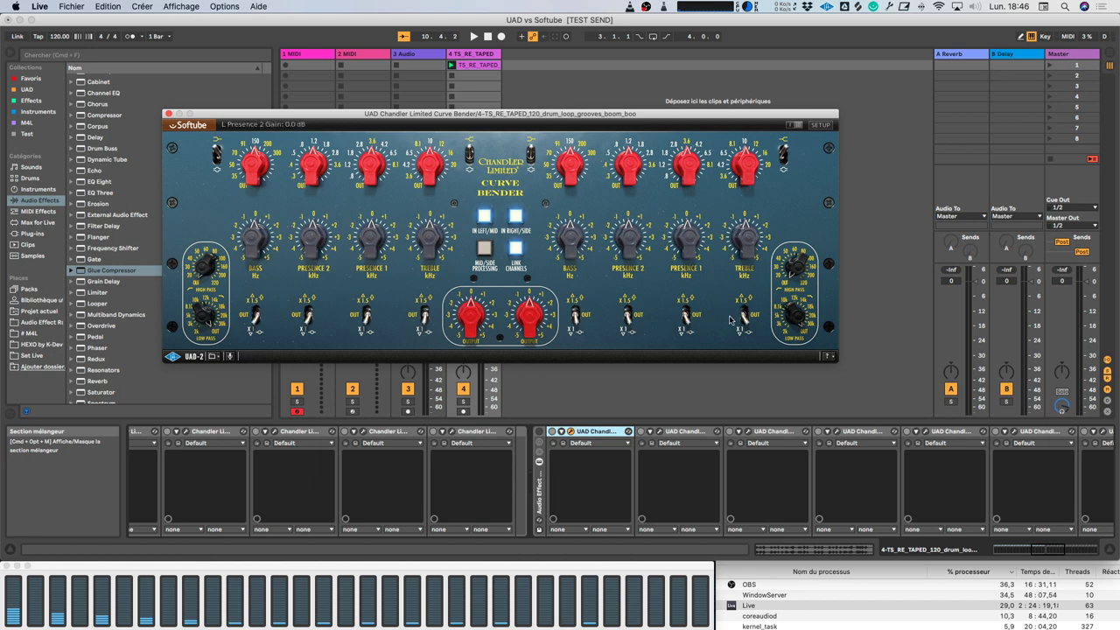
pyautogui.click(570, 431)
pyautogui.hscroll(5, 623, 444)
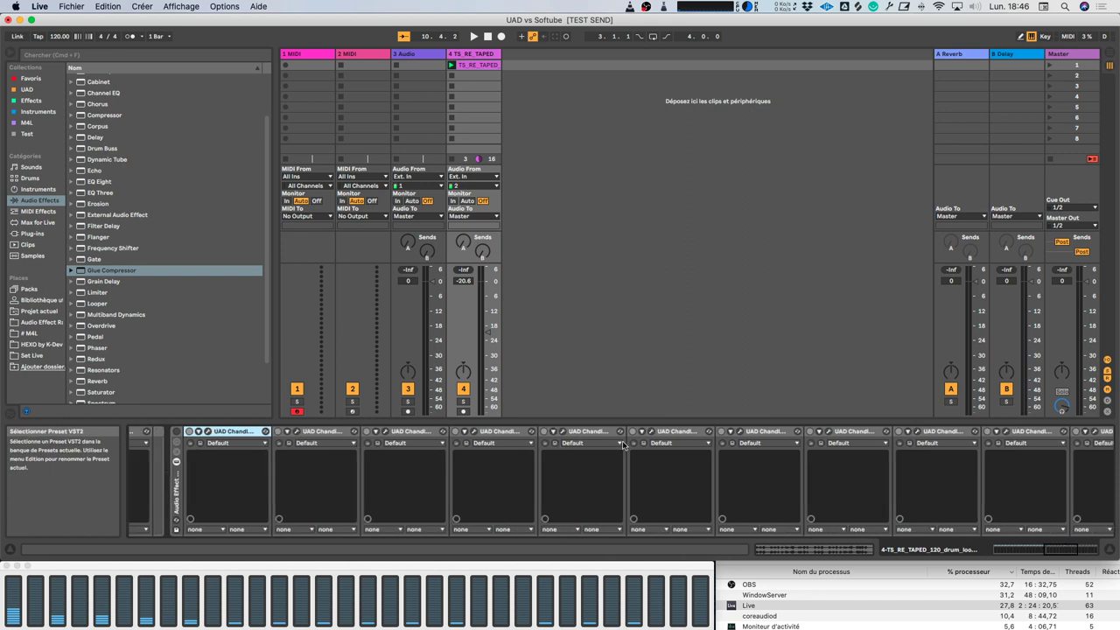
pyautogui.hscroll(-4, 489, 455)
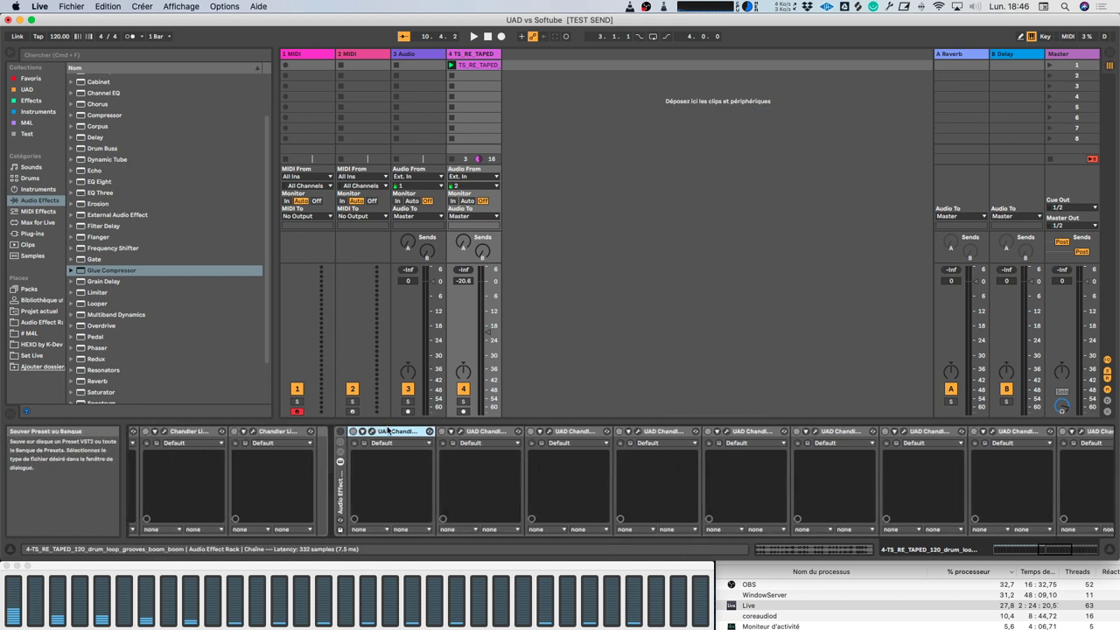
# - Activate the UAD Chandler rack on track 4 and play the set to check its CPU load
pyautogui.click(340, 432)
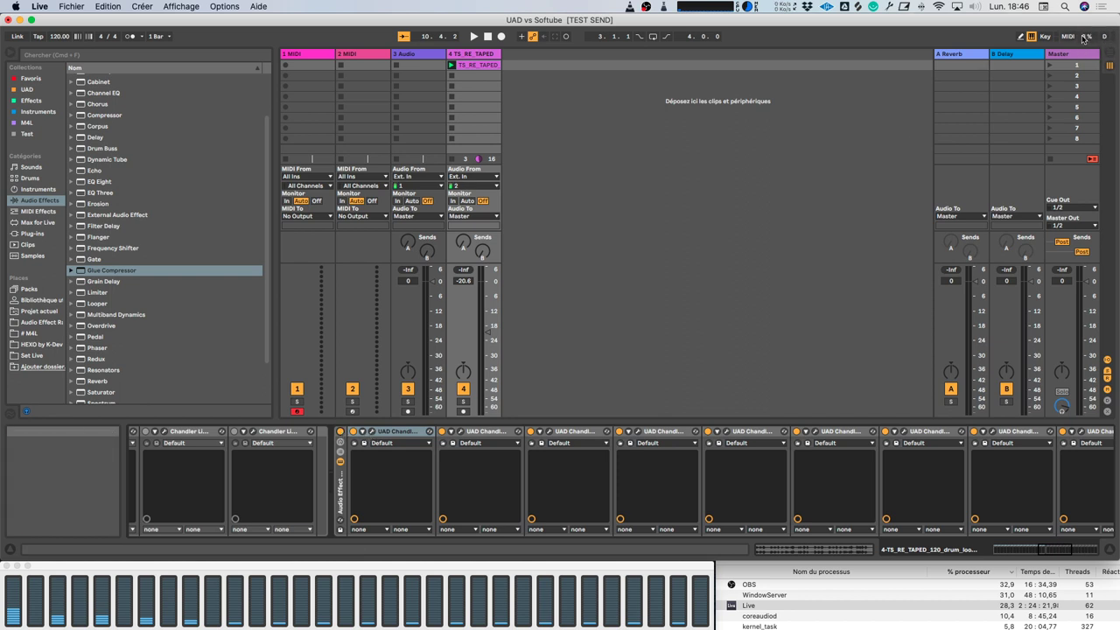
pyautogui.hscroll(5, 505, 489)
pyautogui.hscroll(3, 505, 490)
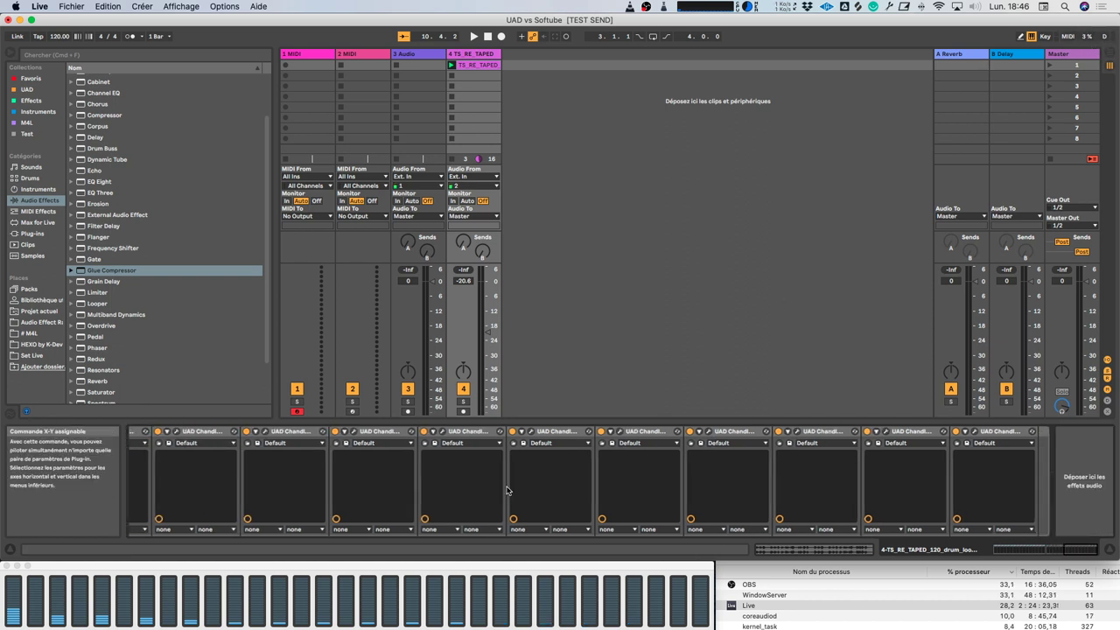
pyautogui.hscroll(-2, 708, 476)
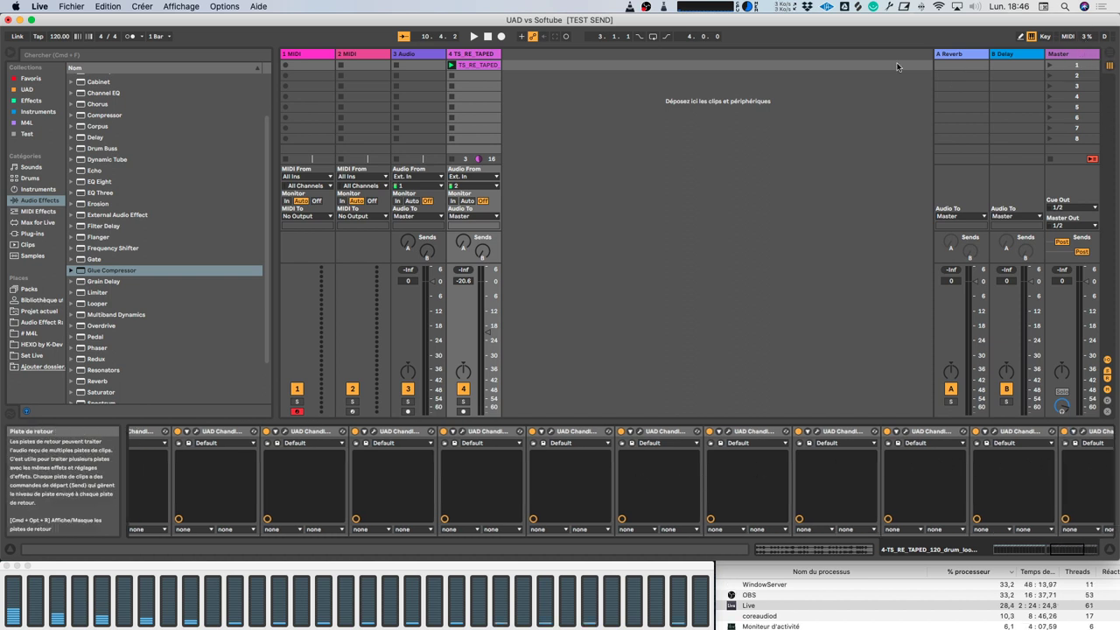
pyautogui.press('space')
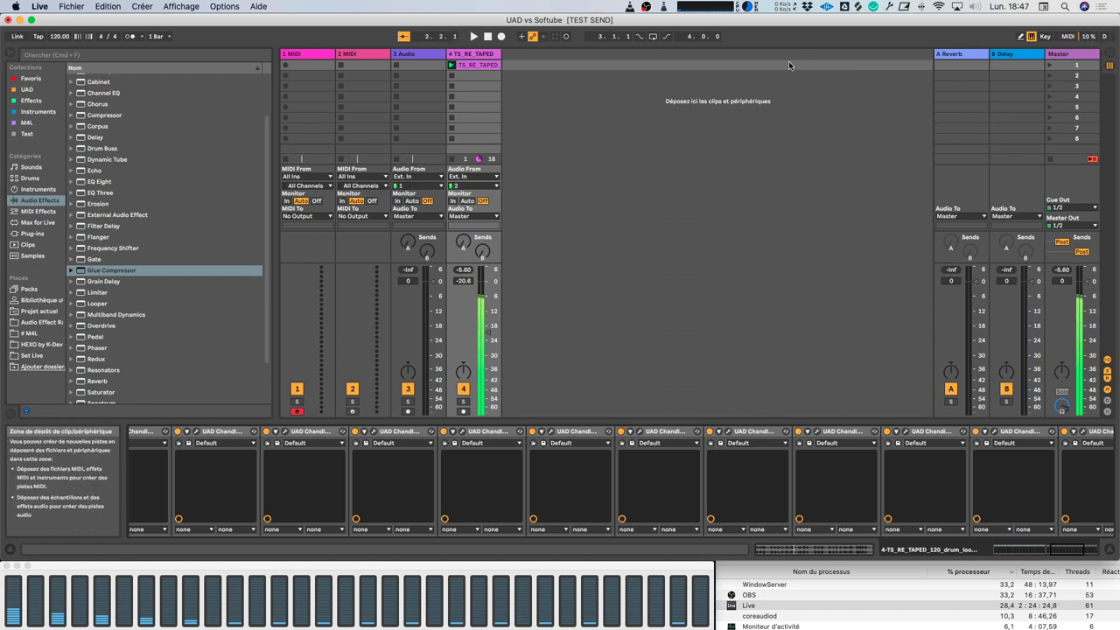
pyautogui.hscroll(-1, 499, 520)
pyautogui.hscroll(-5, 499, 520)
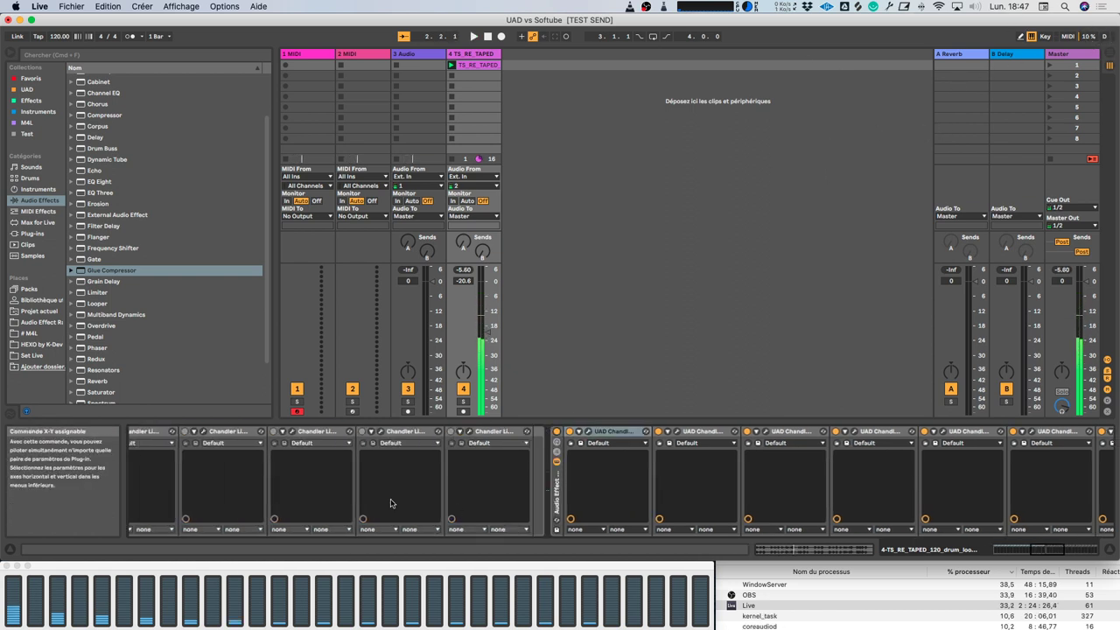
# - Switch to UAD Meter & Control Panel and open the UAD Control Panel window from the meter
pyautogui.moveTo(976, 624)
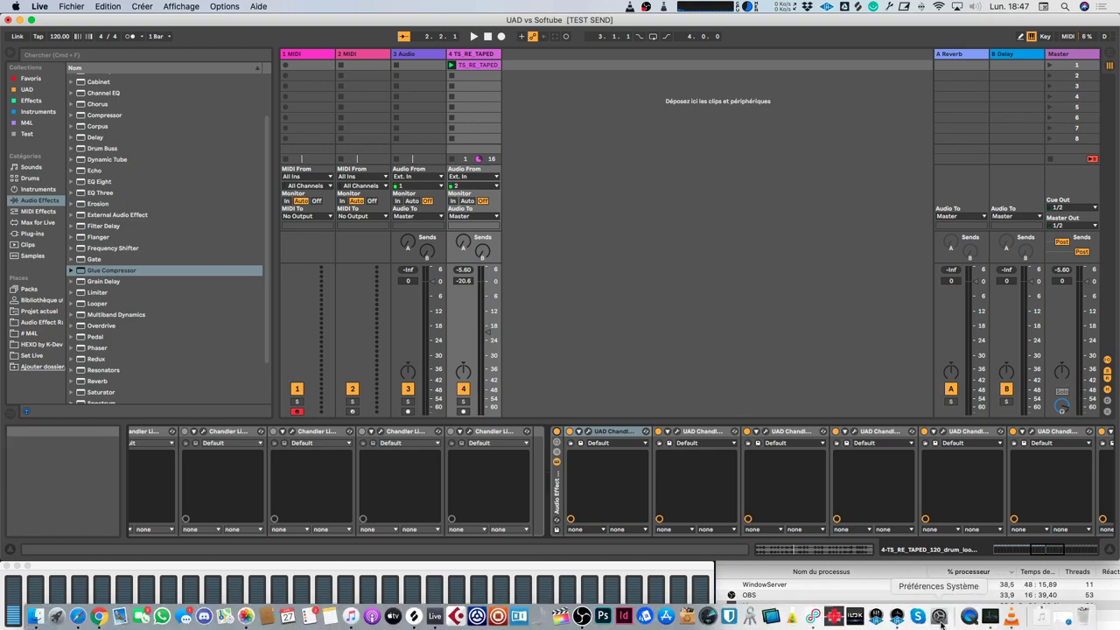
pyautogui.click(895, 619)
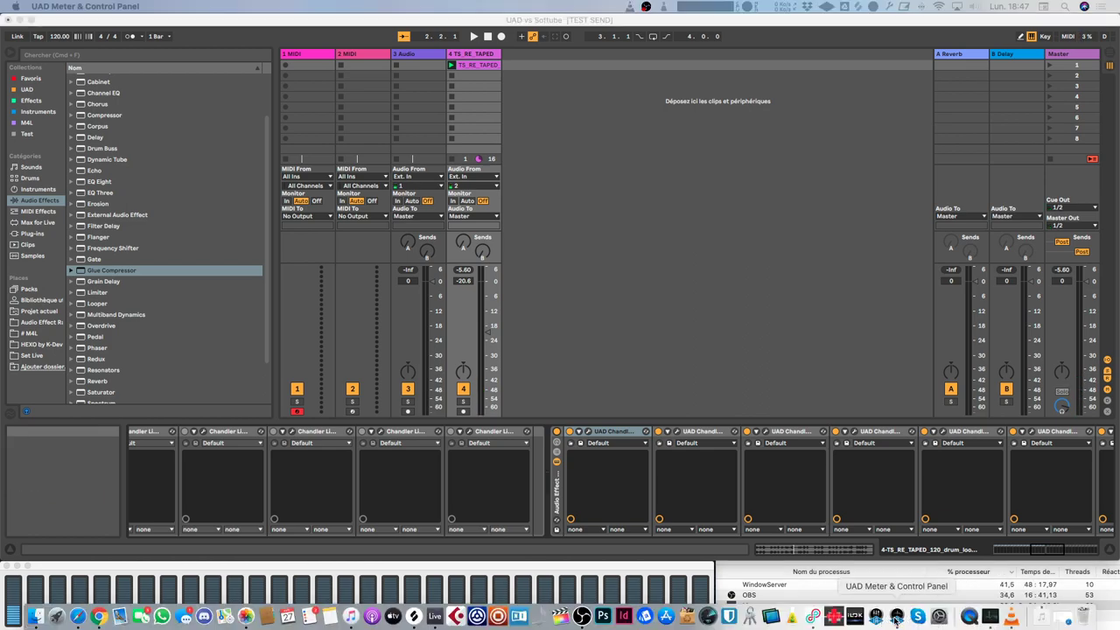
pyautogui.hotkey('ctrl', 'Up')
pyautogui.click(483, 308)
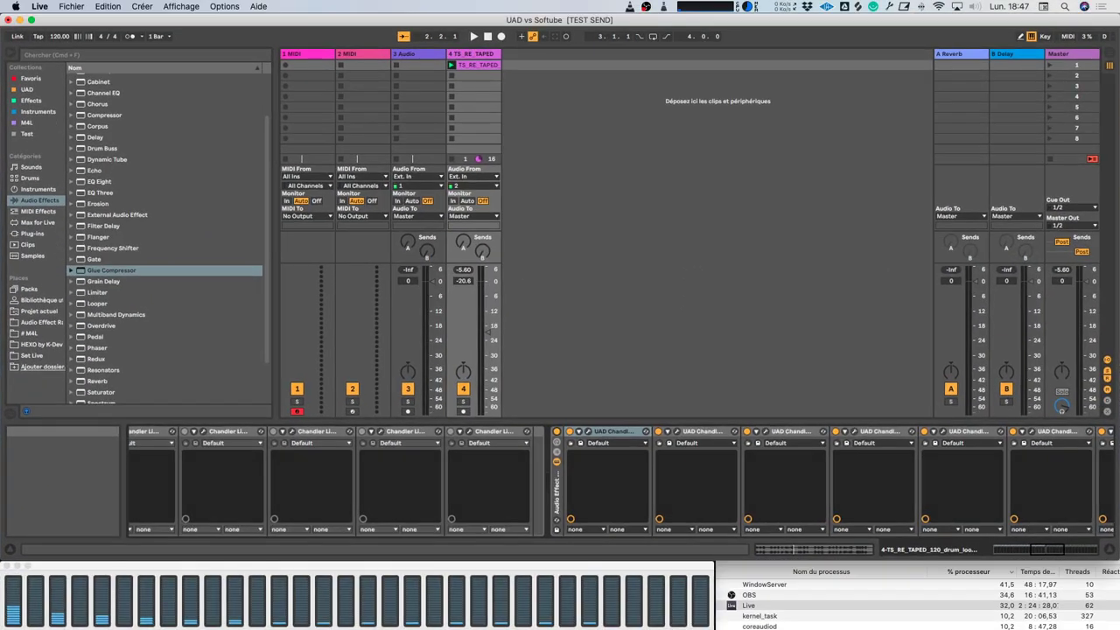
pyautogui.press('super+Tab')
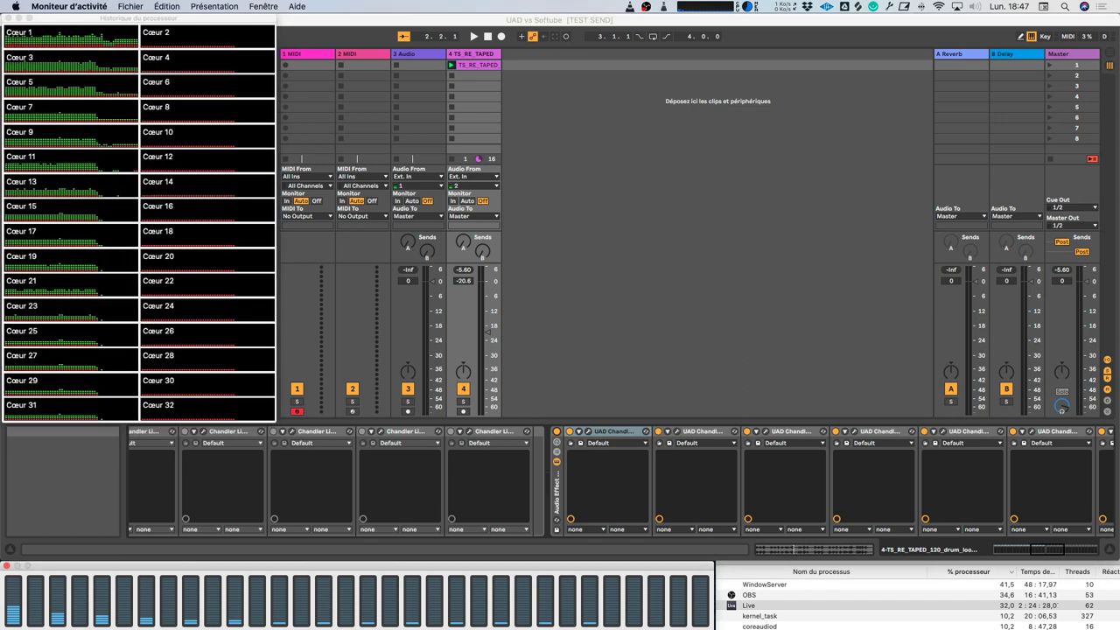
pyautogui.press('super+Tab')
pyautogui.moveTo(436, 92); pyautogui.dragTo(702, 123)
pyautogui.click(590, 140)
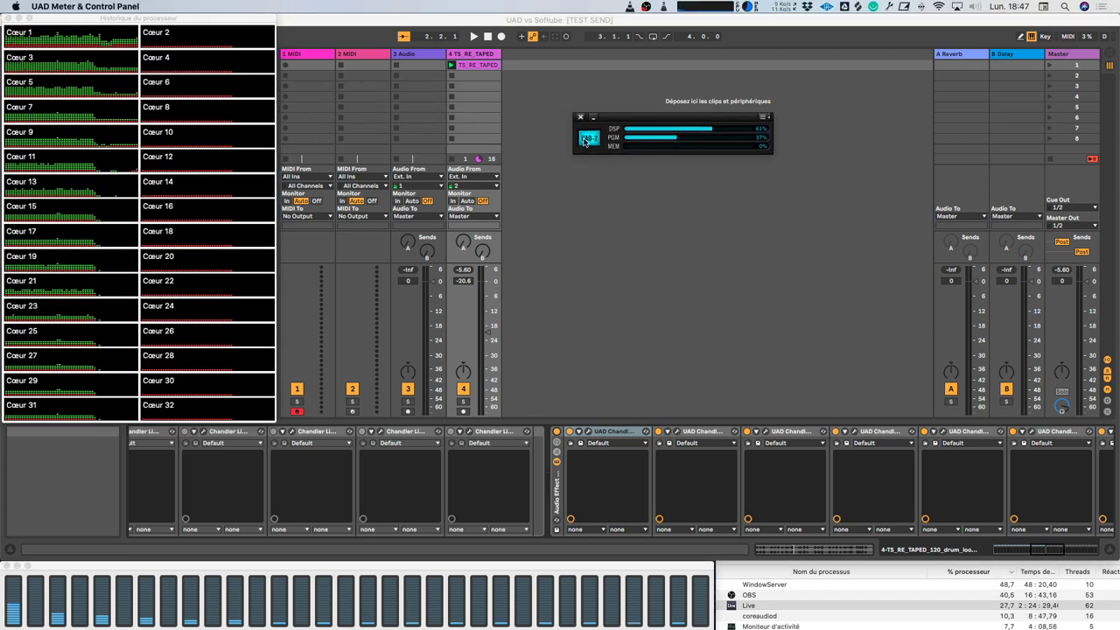
pyautogui.moveTo(1, 96); pyautogui.dragTo(720, 155)
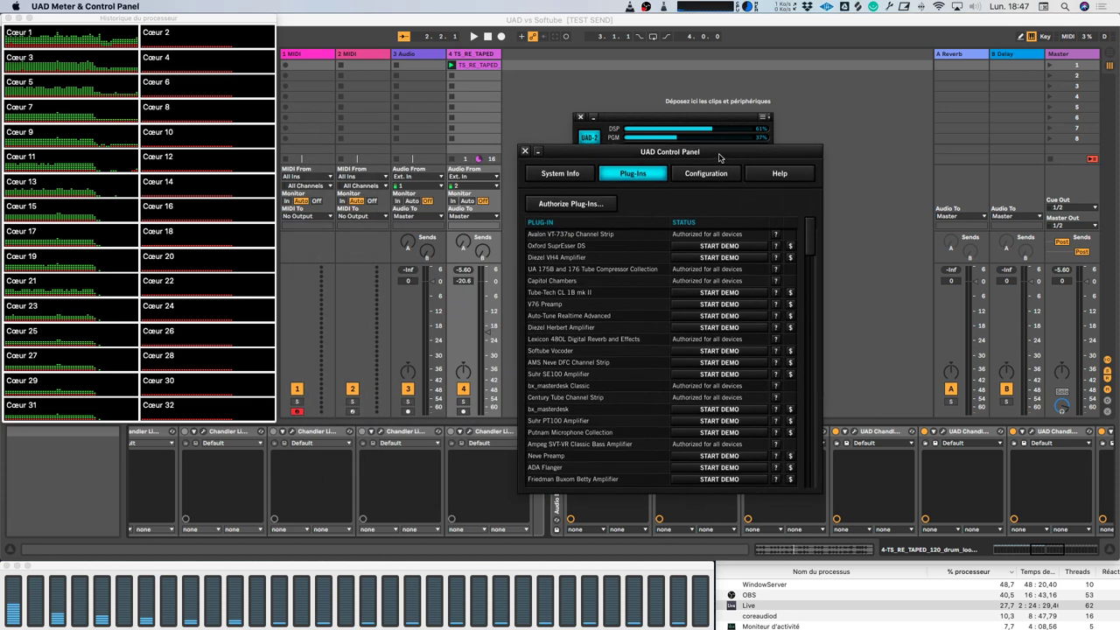
# - Examine the load of each UAD-2 Satellite DSP in System Info, close the control panel and move the meter out of the way
pyautogui.click(568, 178)
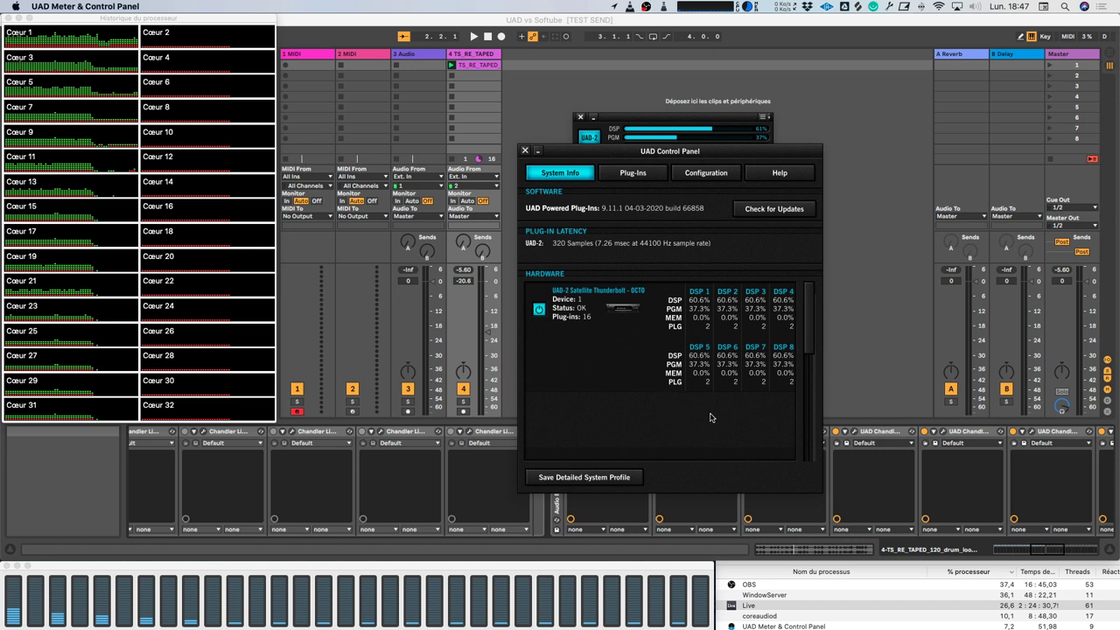
pyautogui.click(526, 151)
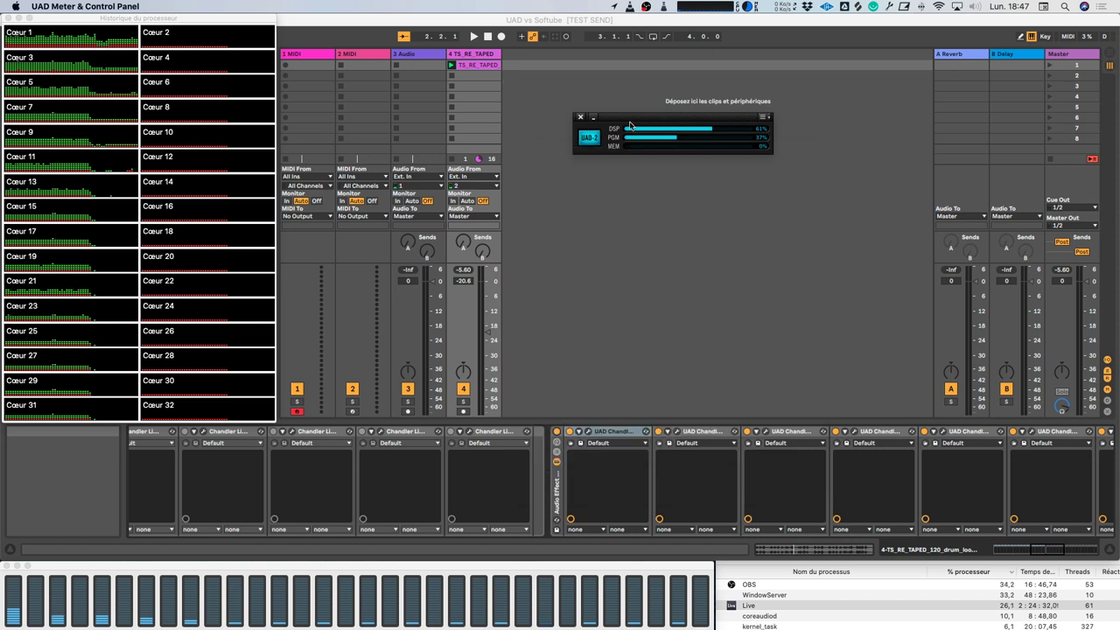
pyautogui.moveTo(629, 120); pyautogui.dragTo(2, 122)
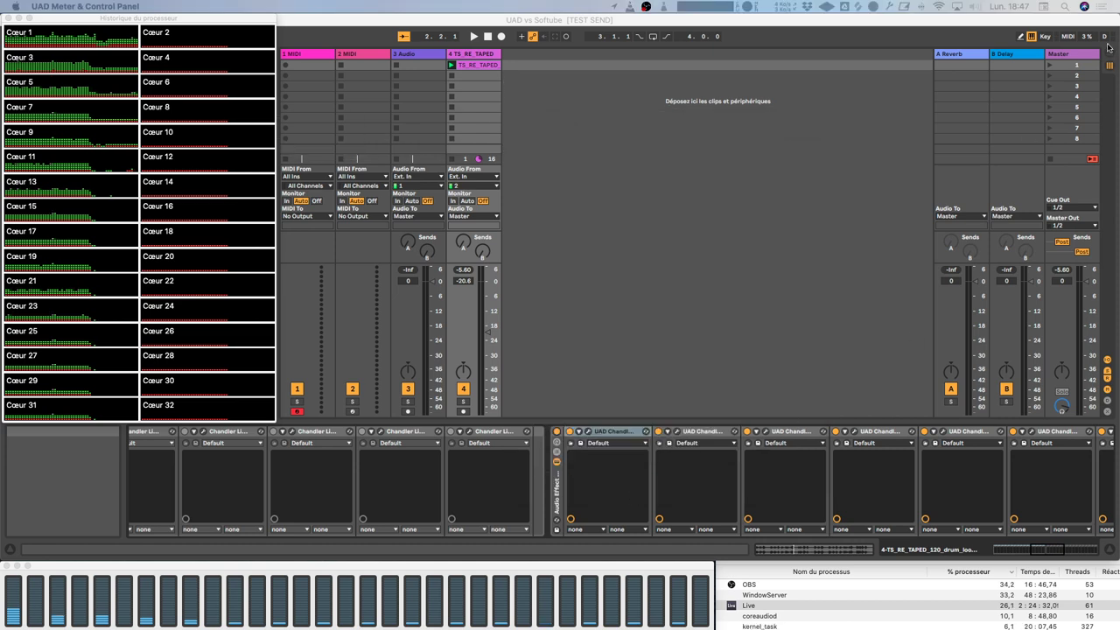
# - Return to Live, deactivate the UAD rack on track 4, activate the Softube Chandler rack and play the set to check its CPU load
pyautogui.click(810, 256)
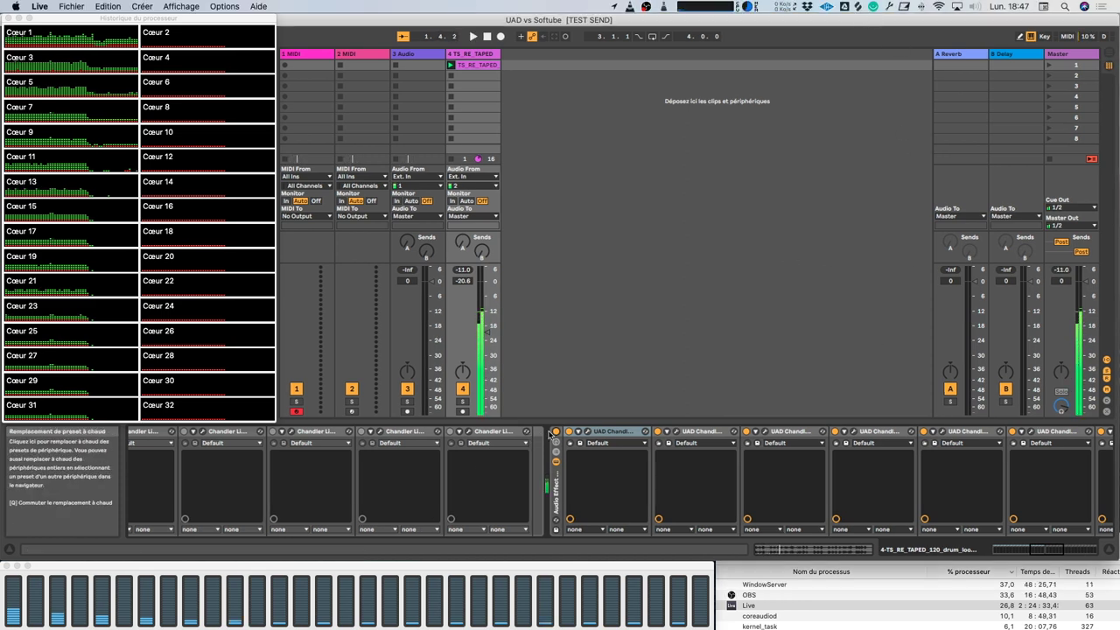
pyautogui.hscroll(-10, 473, 488)
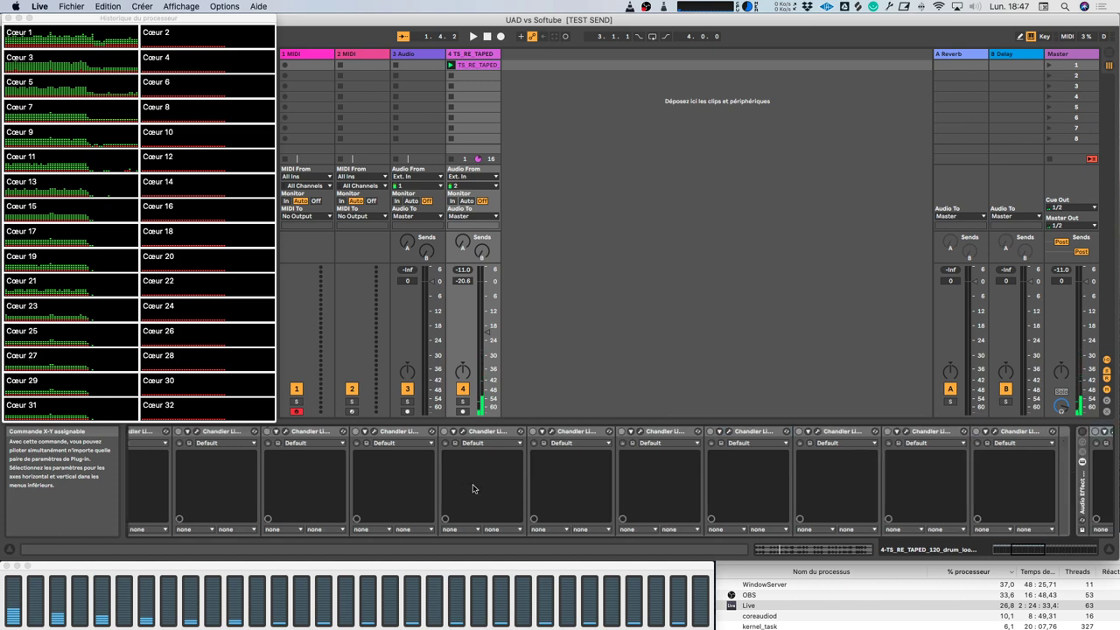
pyautogui.hscroll(-5, 477, 498)
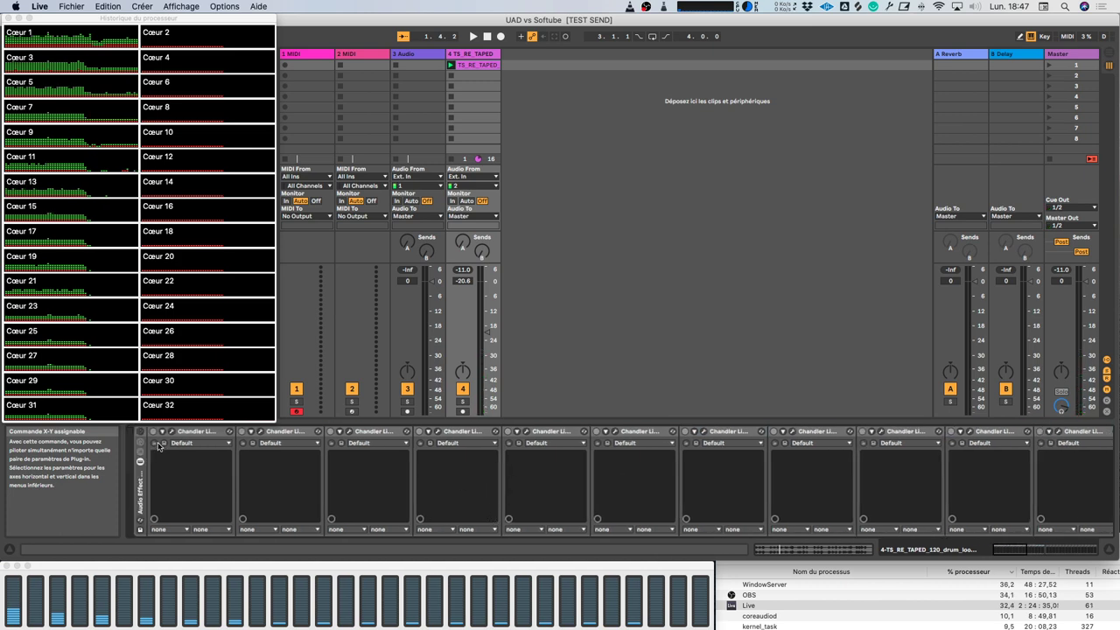
pyautogui.click(141, 432)
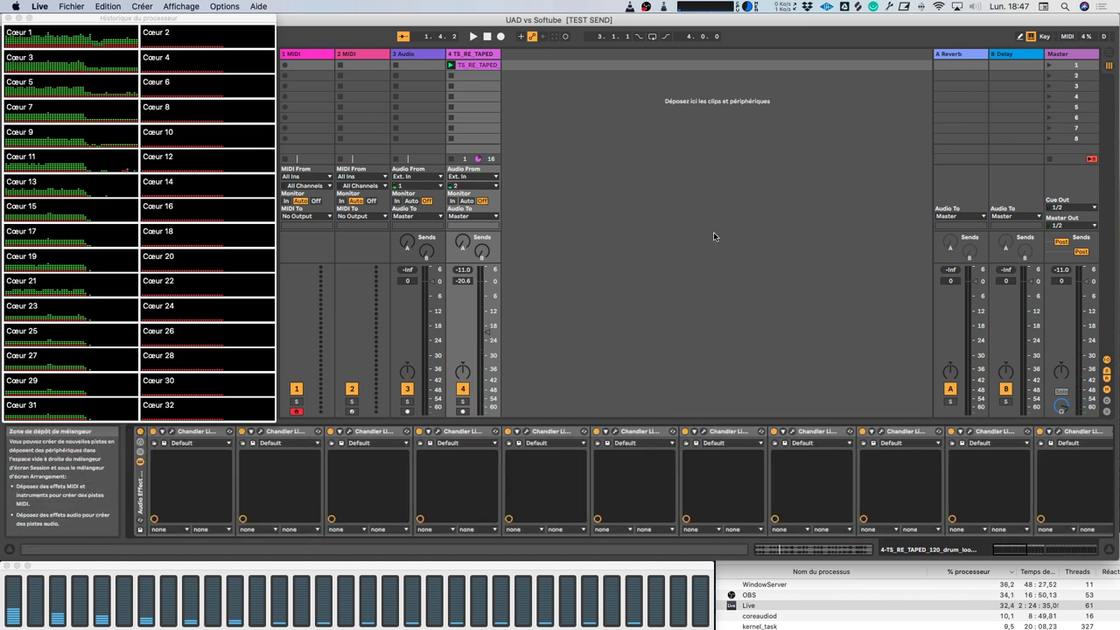
pyautogui.press('space')
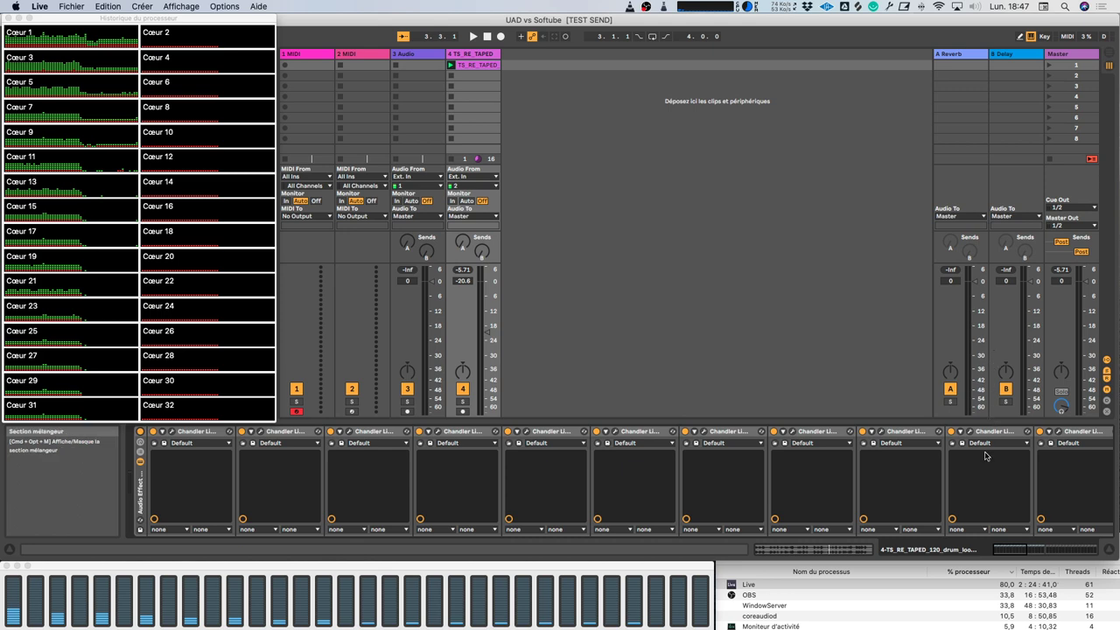
# - Compare the latency of the UAD rack with that of the Softube rack on track 4
pyautogui.hscroll(5, 976, 456)
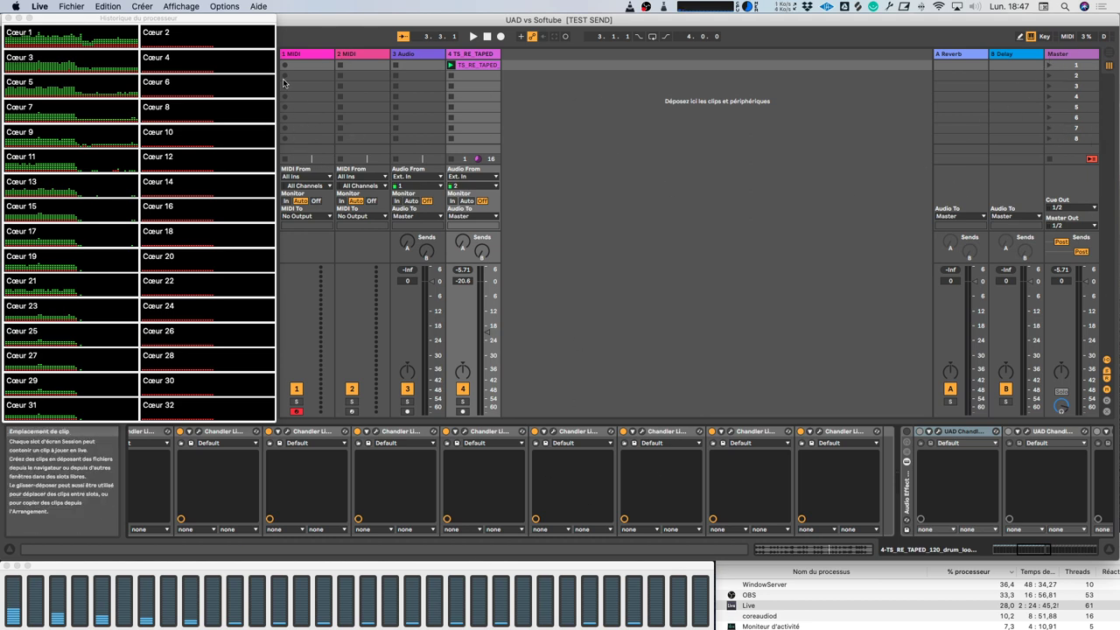
pyautogui.hscroll(6, 587, 437)
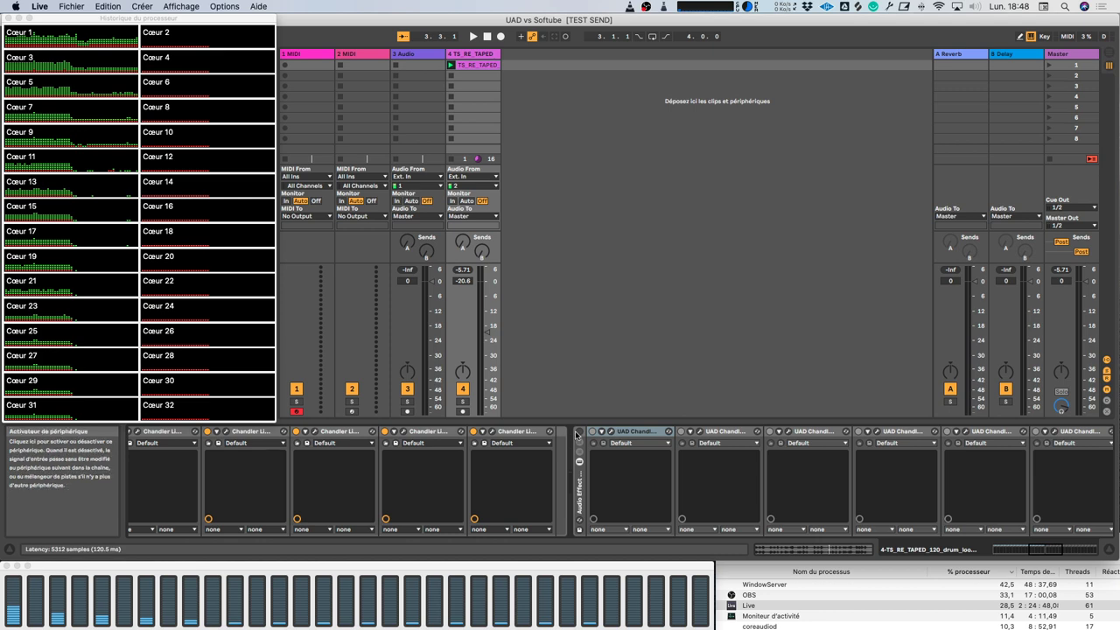
pyautogui.hscroll(-3, 358, 487)
pyautogui.hscroll(10, 367, 482)
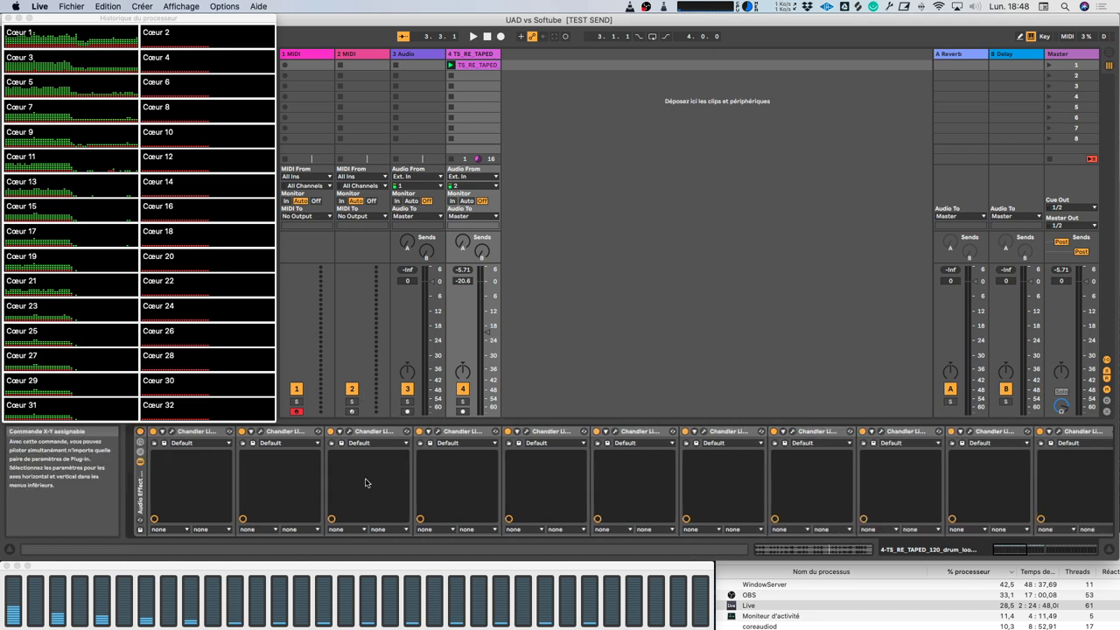
pyautogui.doubleClick(140, 495)
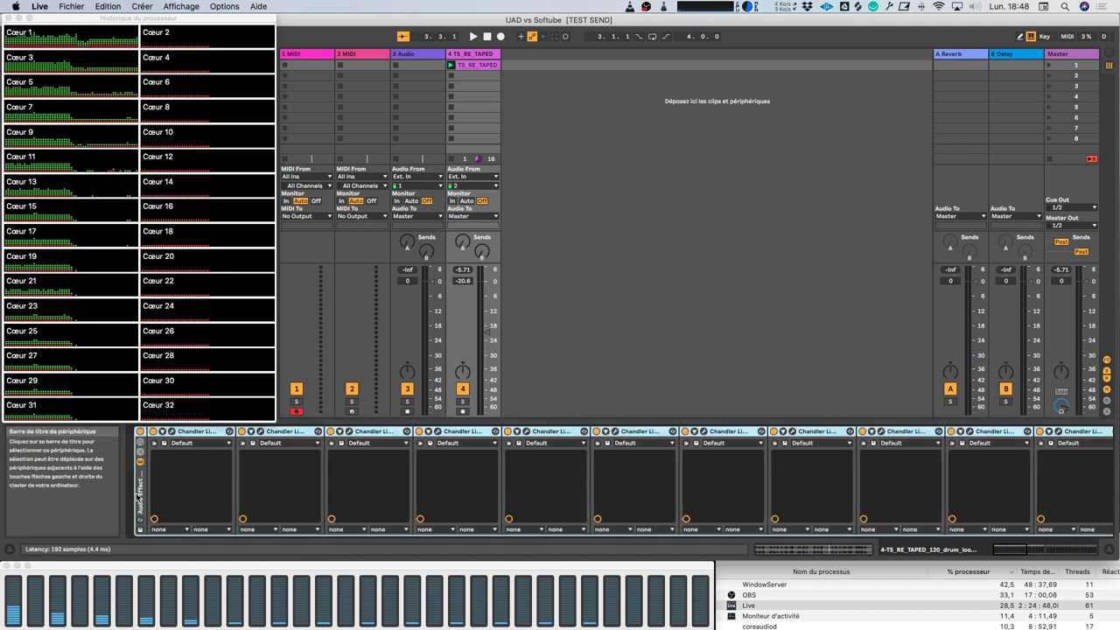
# - Open the plug-in window of the first UAD Curve Bender in the UAD rack on track 4
pyautogui.click(140, 430)
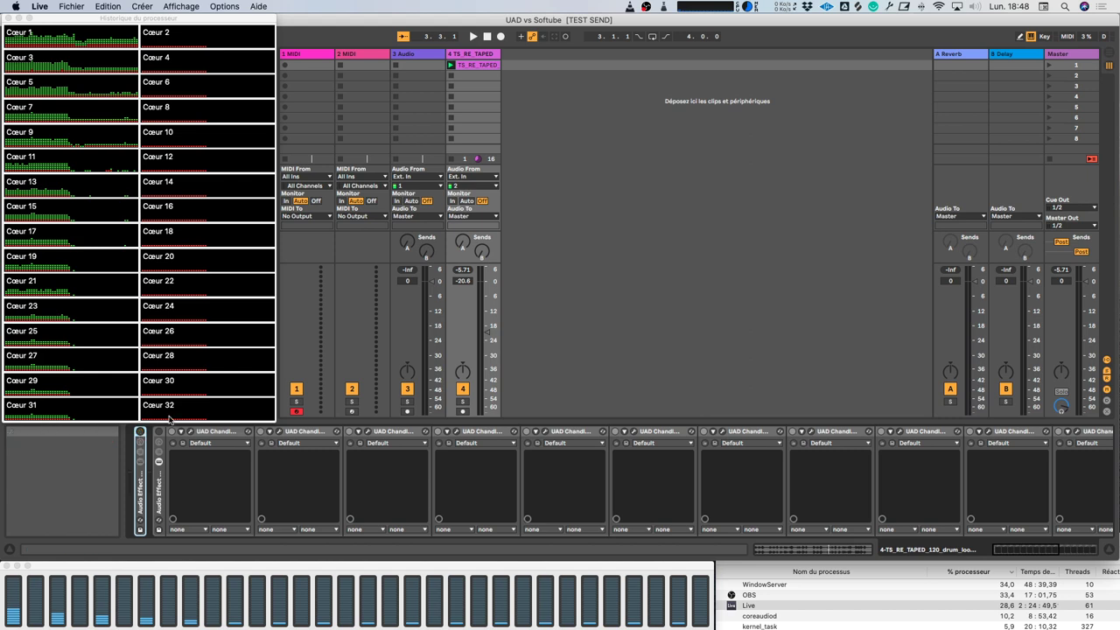
pyautogui.click(211, 435)
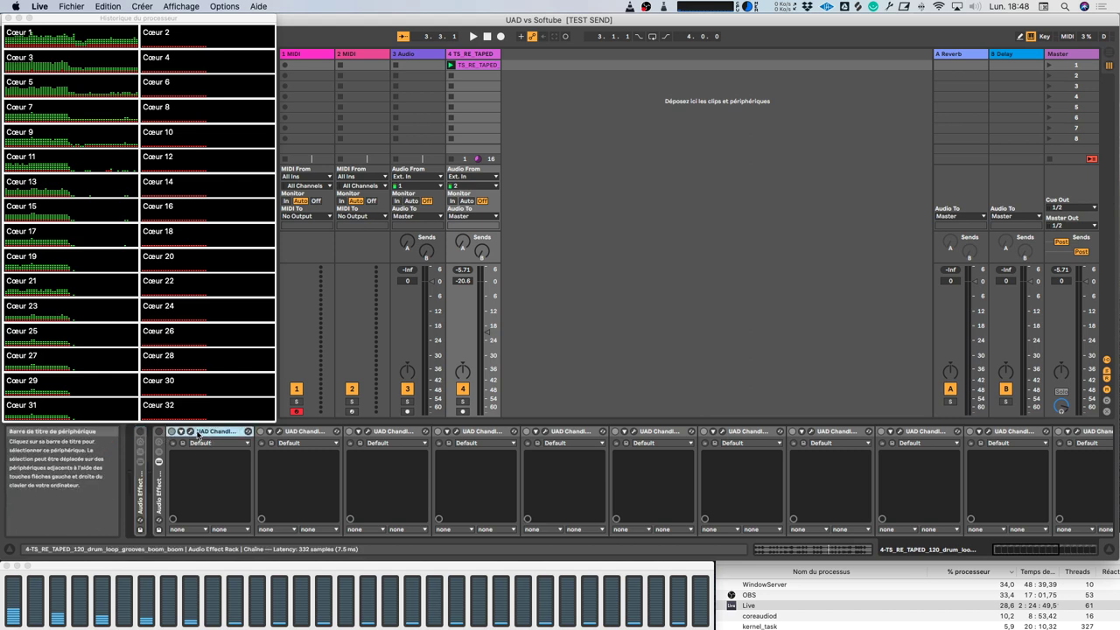
pyautogui.click(191, 432)
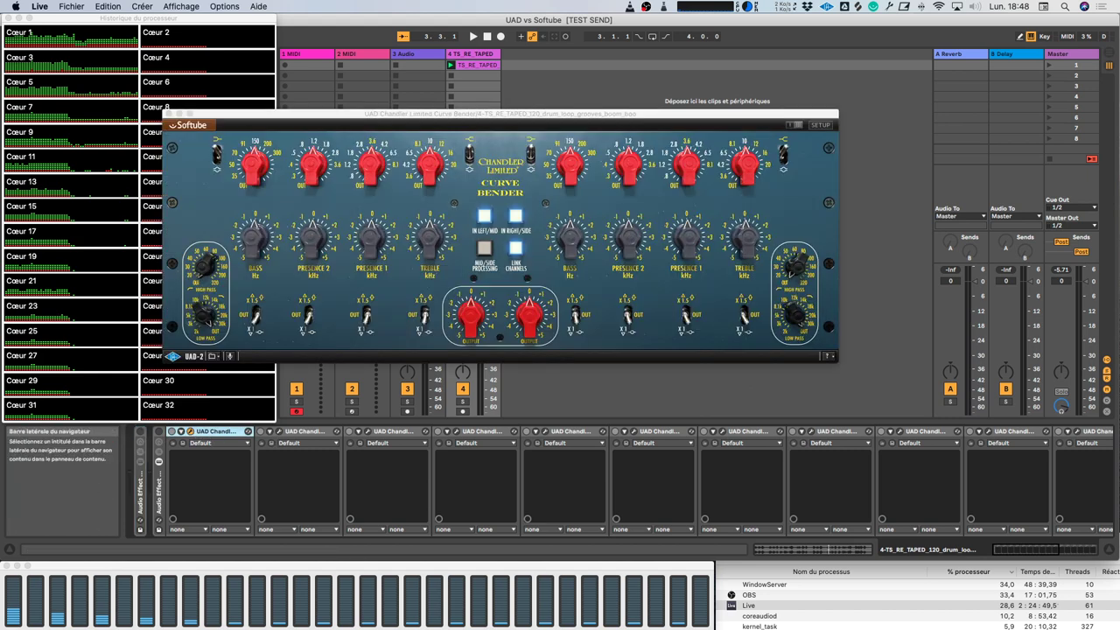
# - Show Activity Monitor's GPU history beside Live and open the second UAD Curve Bender window to watch the graphics load
pyautogui.click(367, 566)
pyautogui.press('super+4')
pyautogui.moveTo(666, 16); pyautogui.dragTo(921, 4)
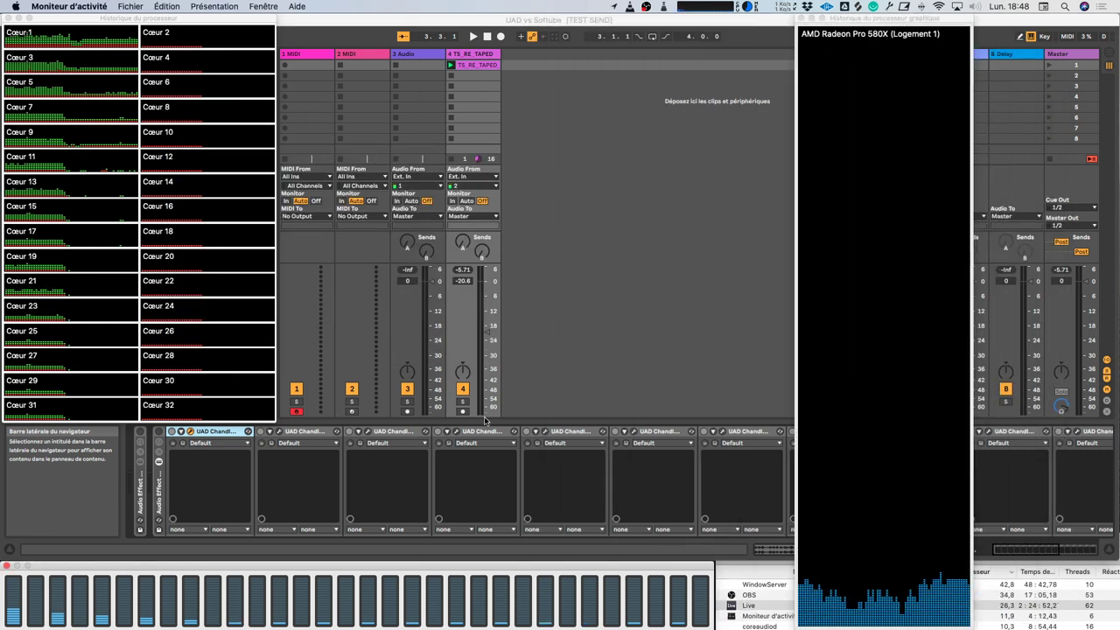
pyautogui.click(280, 433)
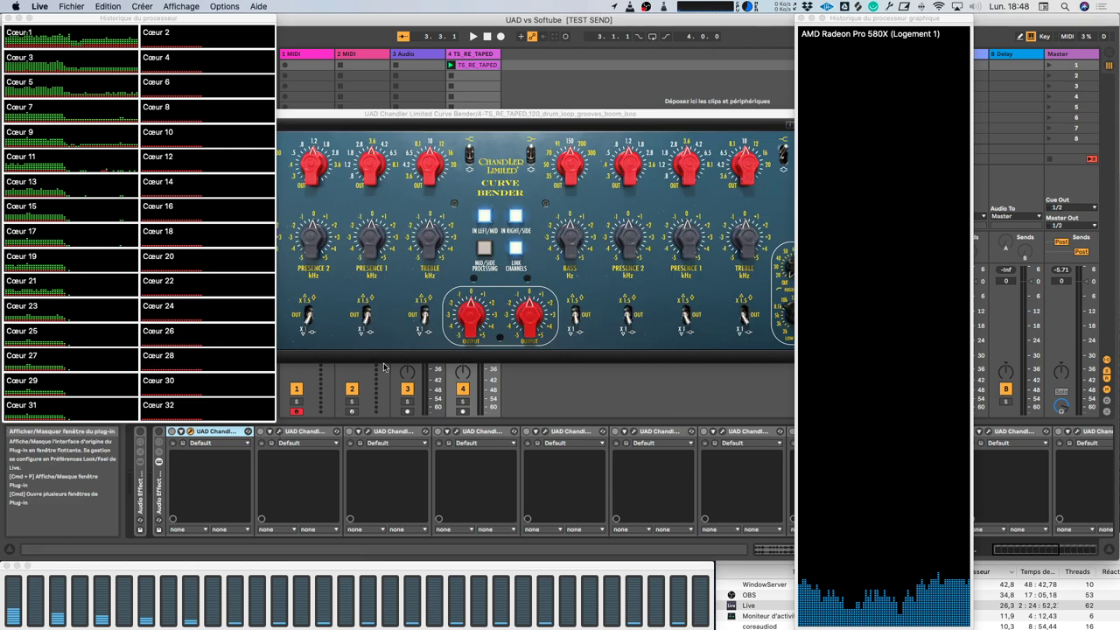
pyautogui.click(279, 435)
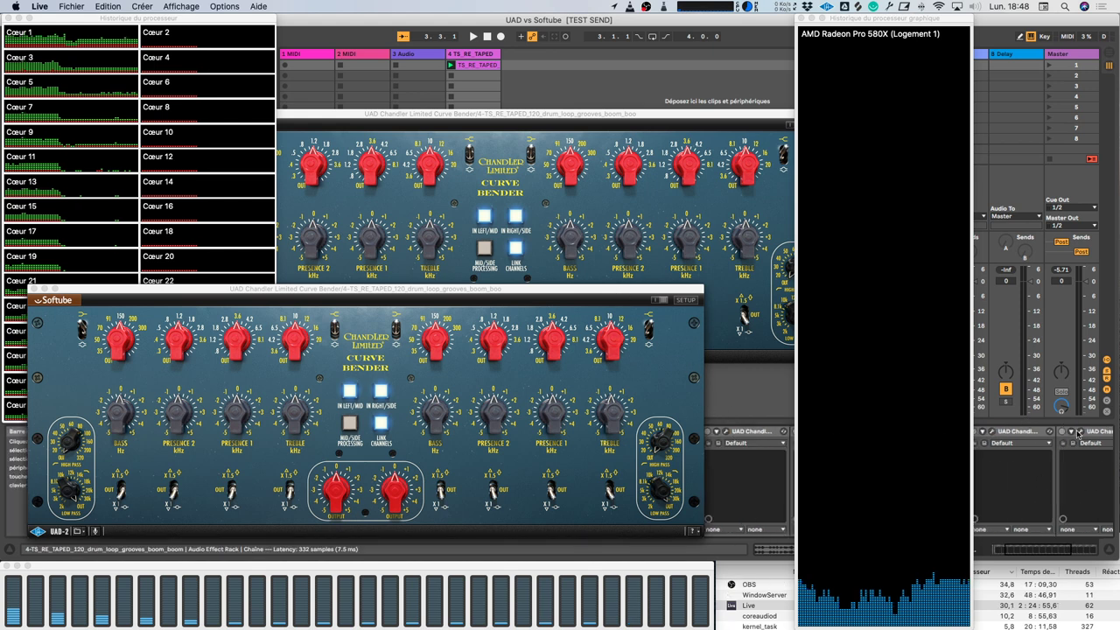
pyautogui.hscroll(4, 1039, 487)
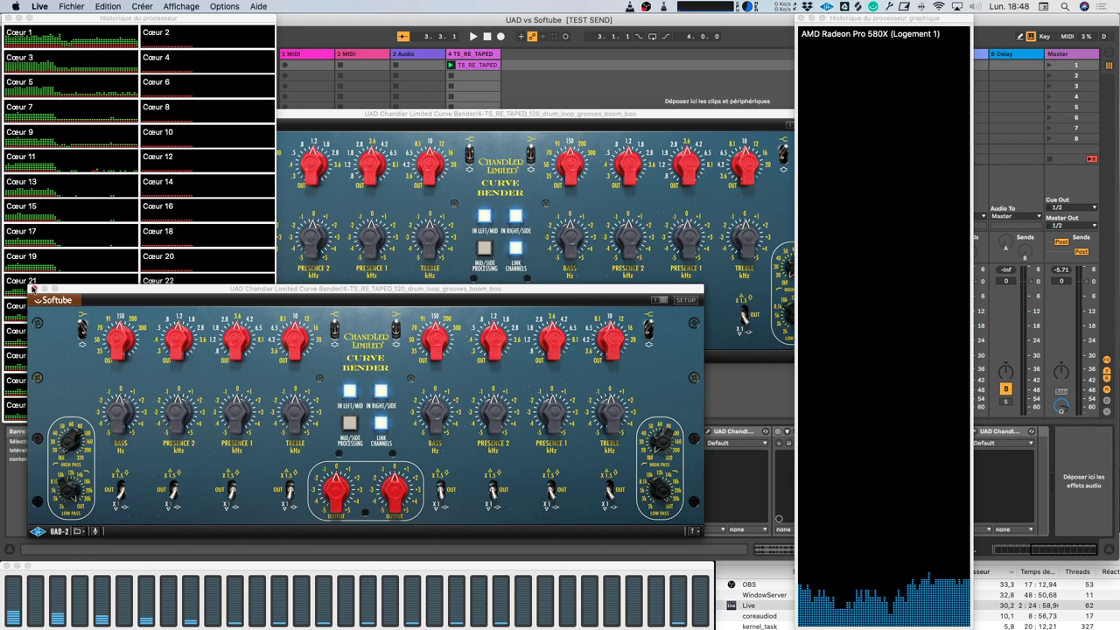
# - Close both UAD Curve Bender windows and the GPU history window
pyautogui.click(34, 289)
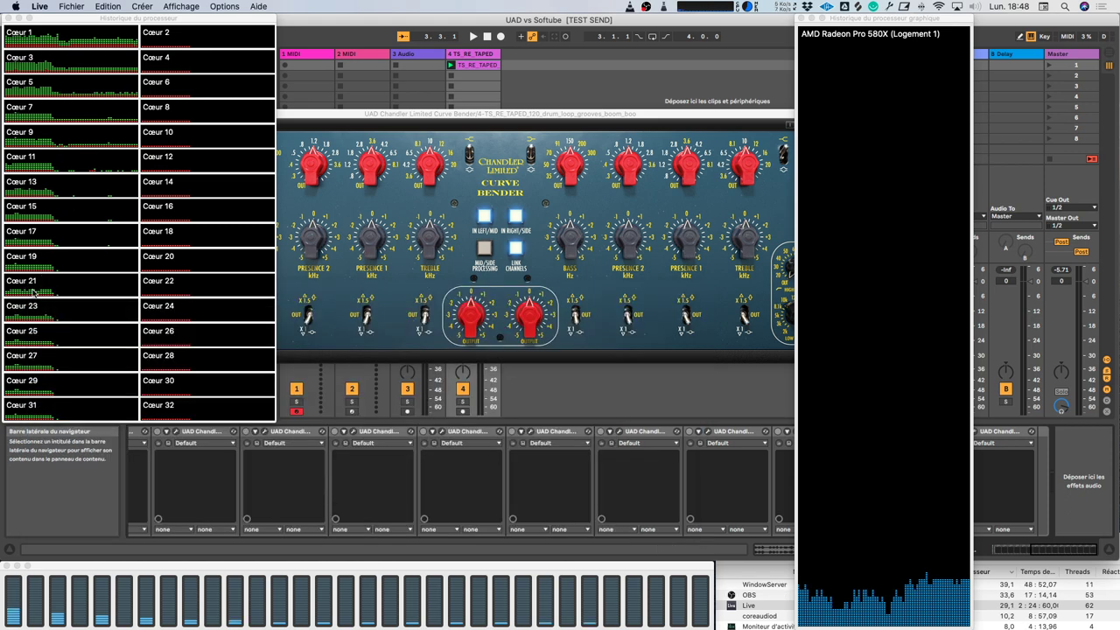
pyautogui.moveTo(318, 113); pyautogui.dragTo(272, 160)
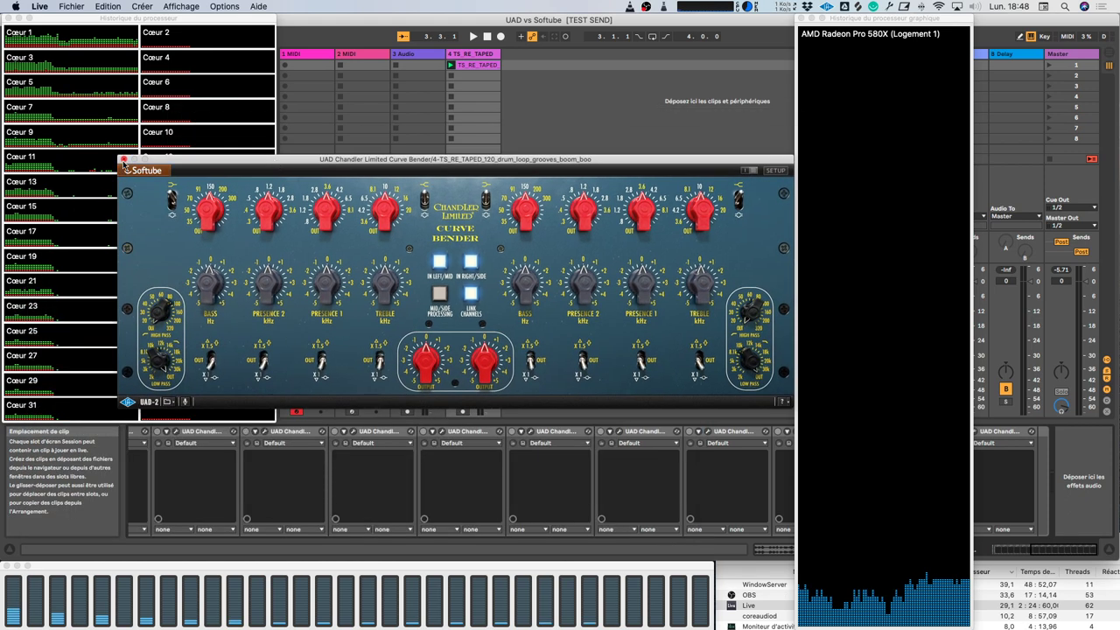
pyautogui.click(124, 160)
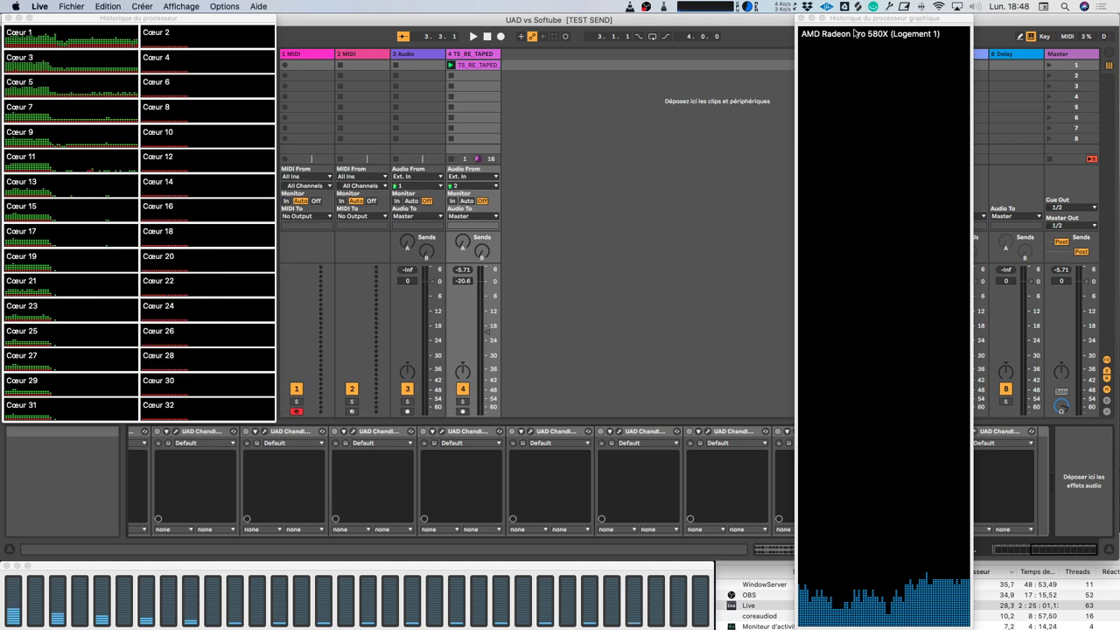
pyautogui.click(801, 17)
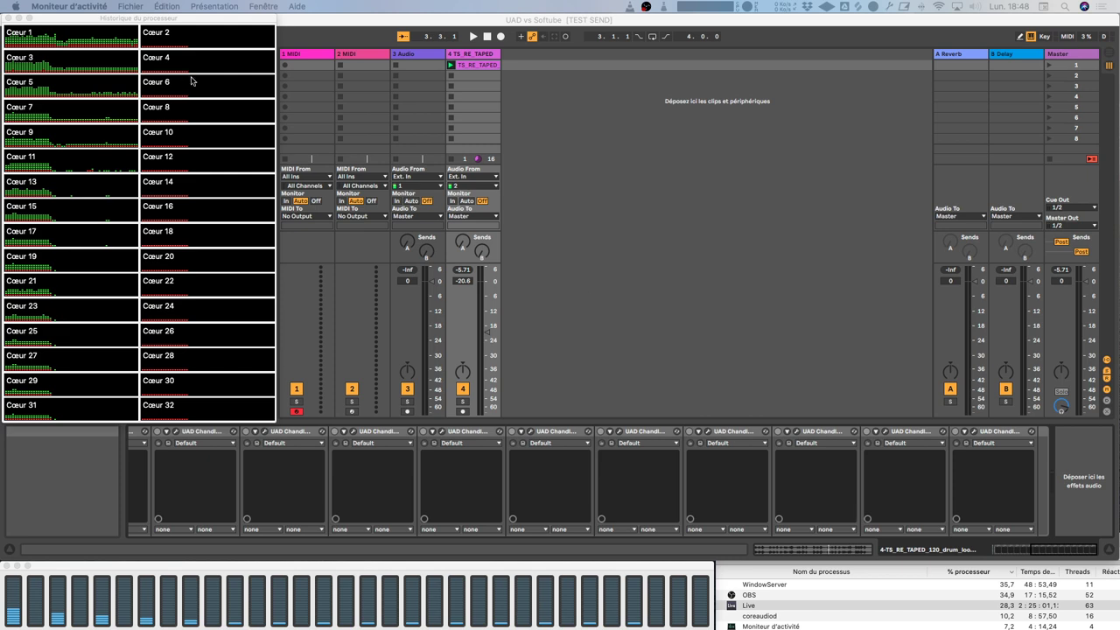
# - Select the 1 MIDI track and nudge the CPU history window flush with the screen edge
pyautogui.click(307, 54)
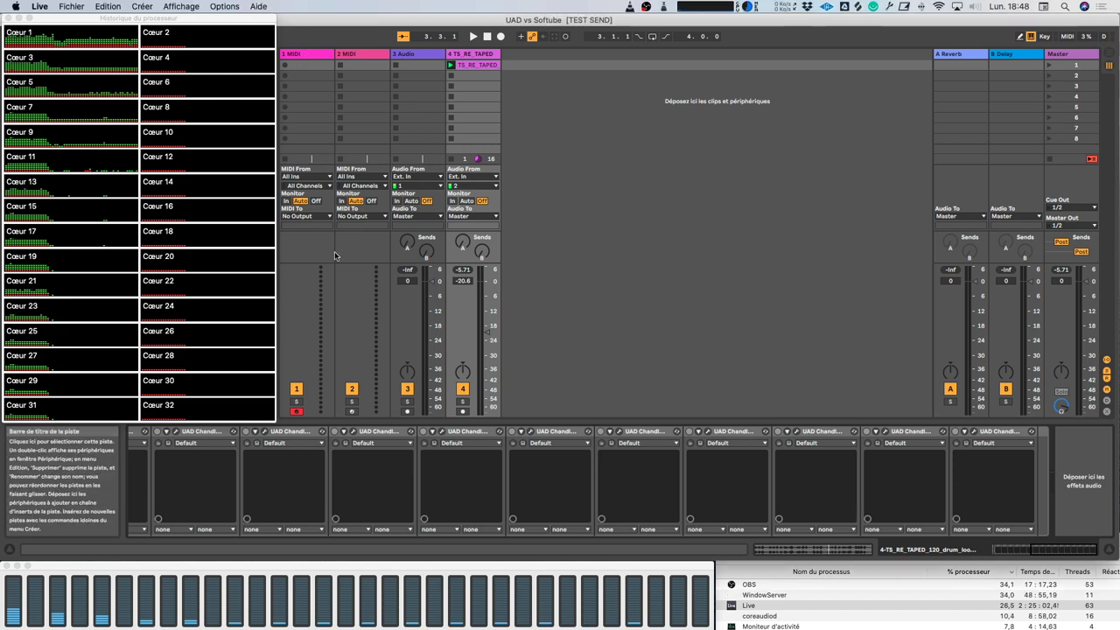
pyautogui.click(310, 55)
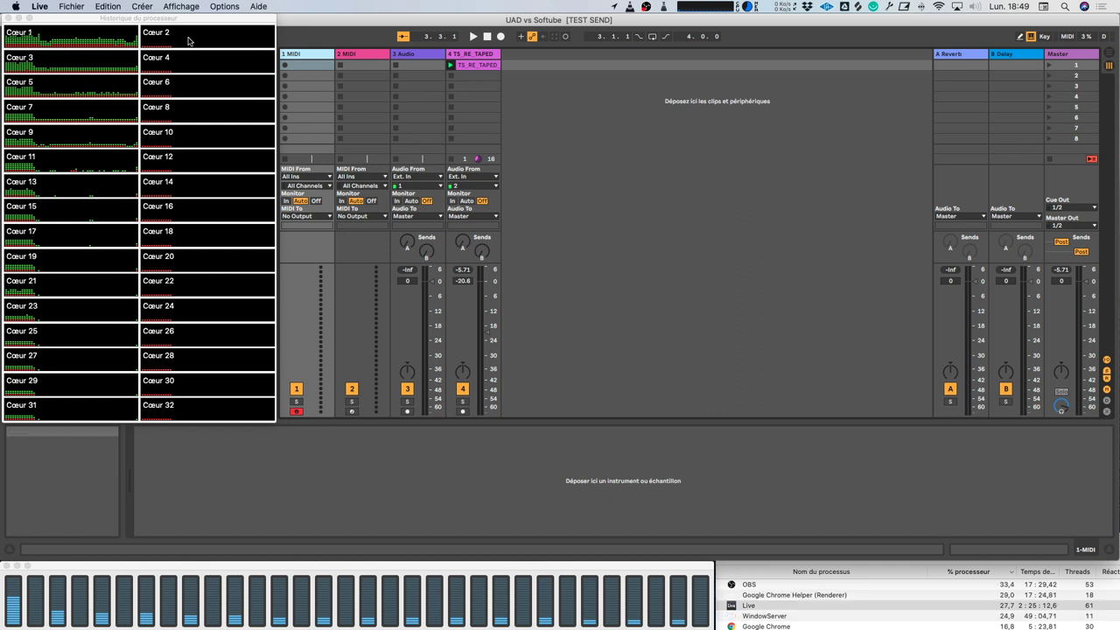
pyautogui.click(146, 20)
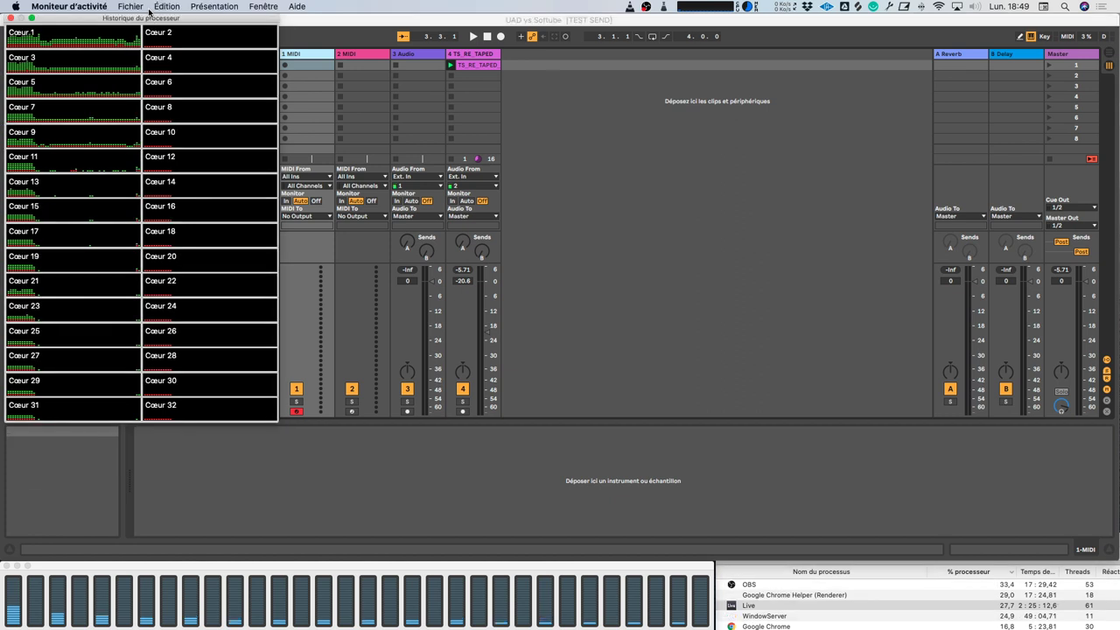
pyautogui.moveTo(149, 11); pyautogui.dragTo(144, 6)
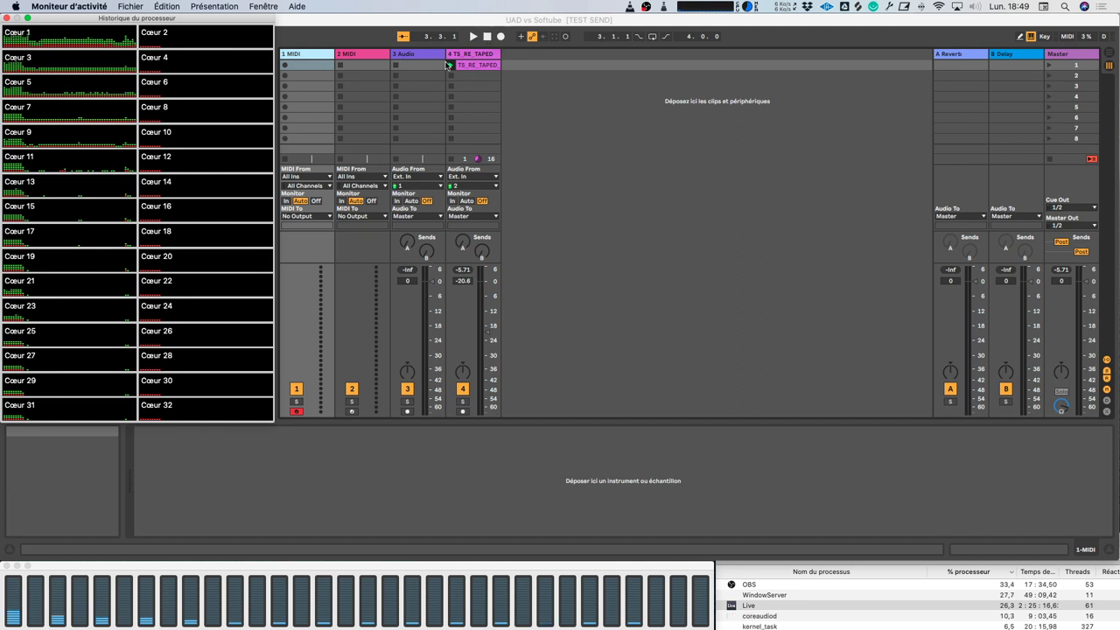
pyautogui.click(123, 7)
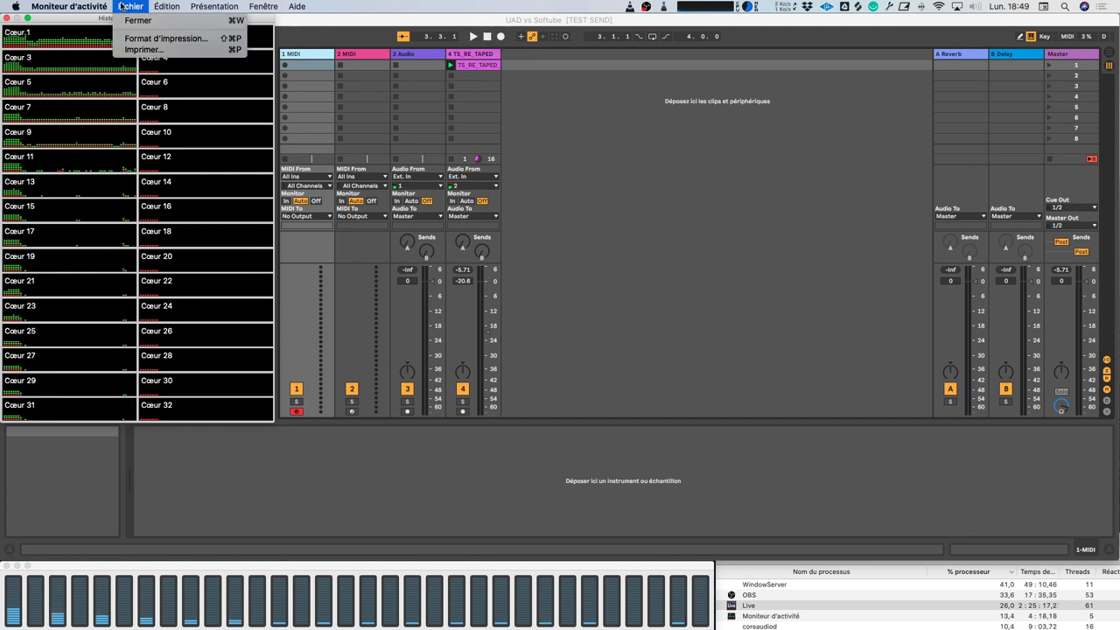
pyautogui.click(177, 391)
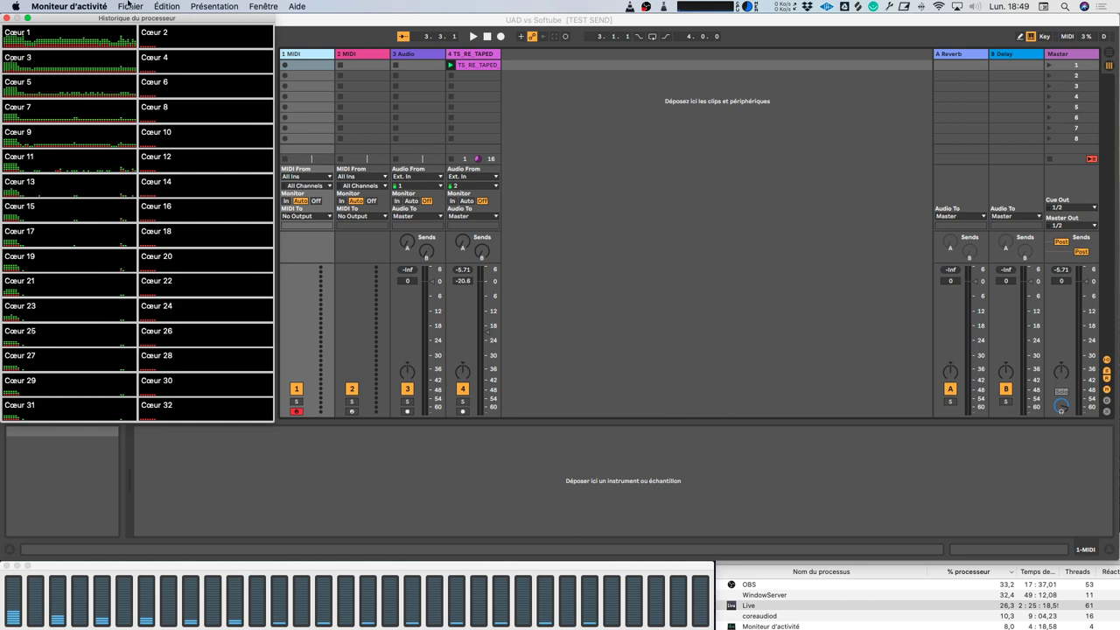
pyautogui.click(129, 4)
pyautogui.click(299, 51)
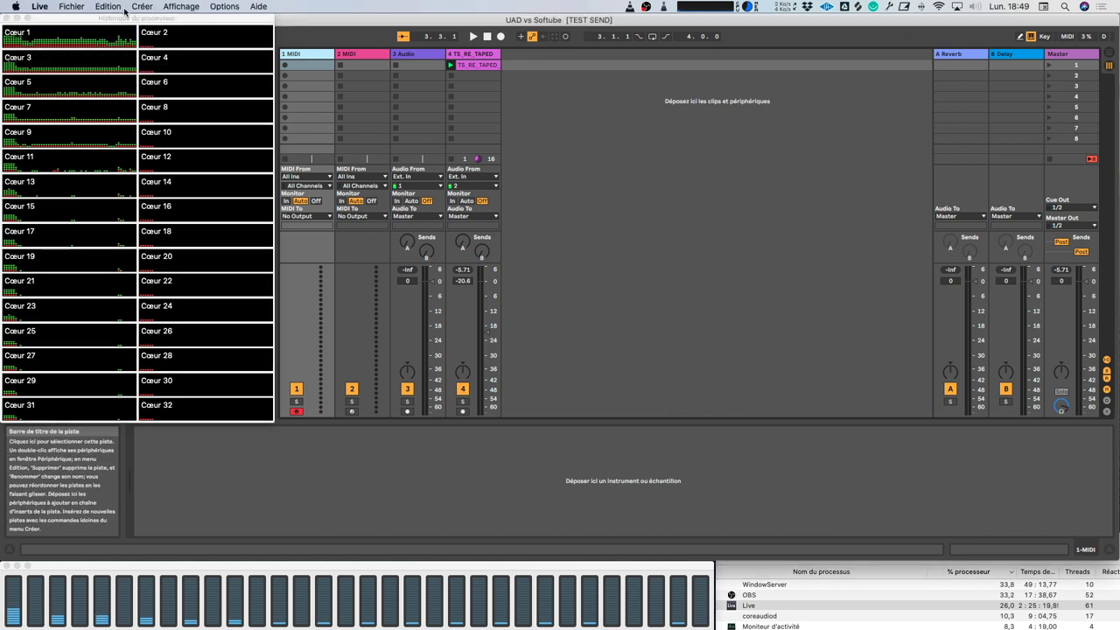
pyautogui.click(74, 6)
pyautogui.moveTo(122, 44)
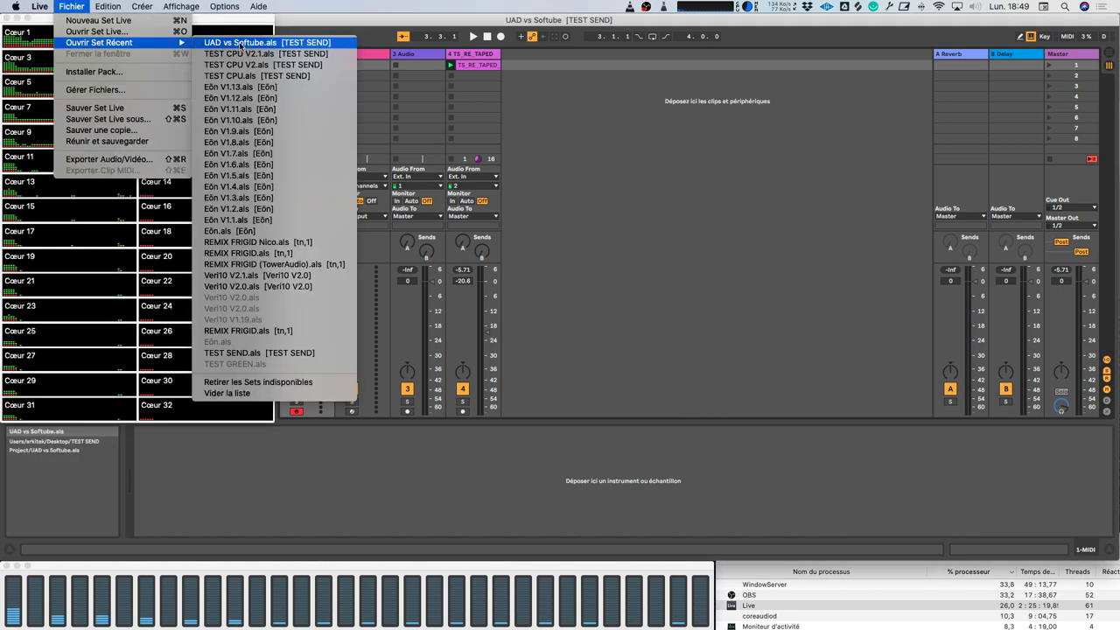
pyautogui.click(240, 43)
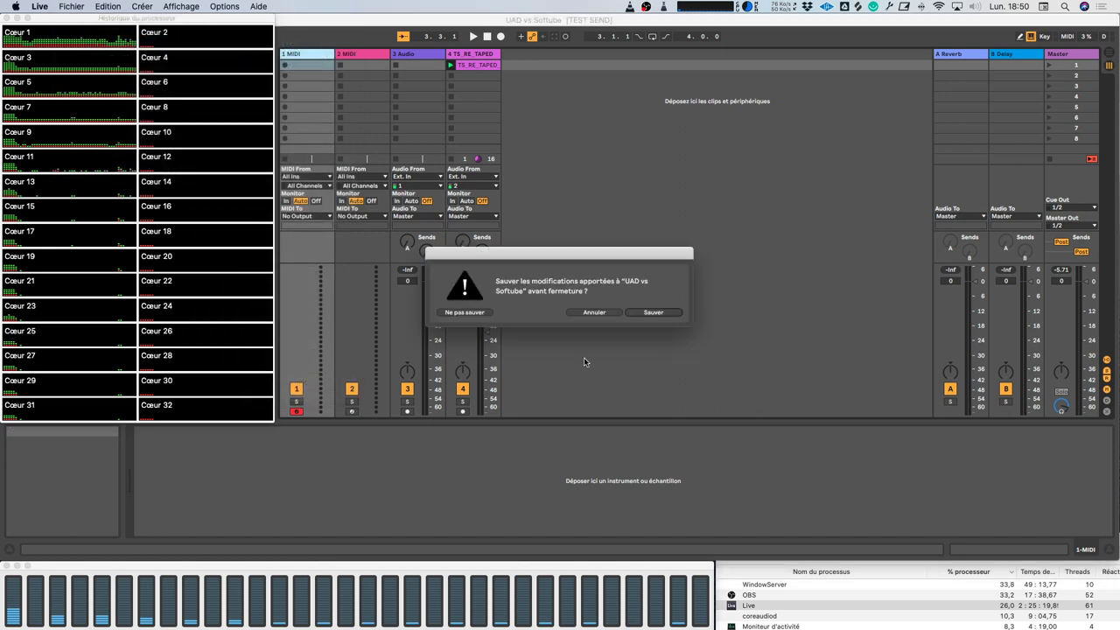
pyautogui.click(594, 312)
# - Open the recent set TEST CPU V2.als, discarding the changes to the current set
pyautogui.click(63, 7)
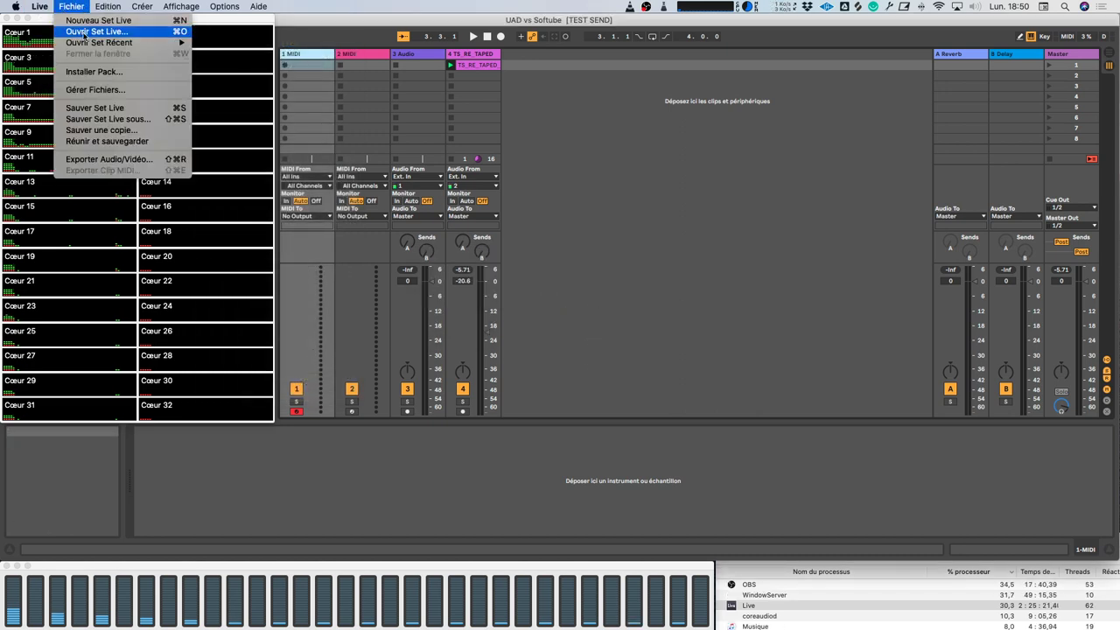
pyautogui.moveTo(132, 42)
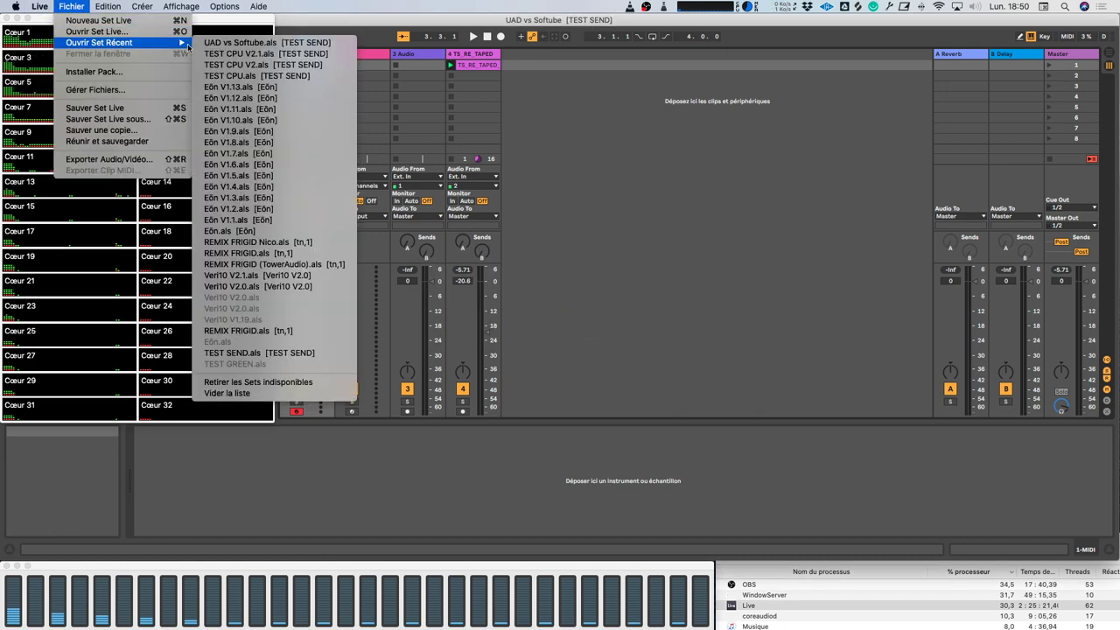
pyautogui.click(271, 64)
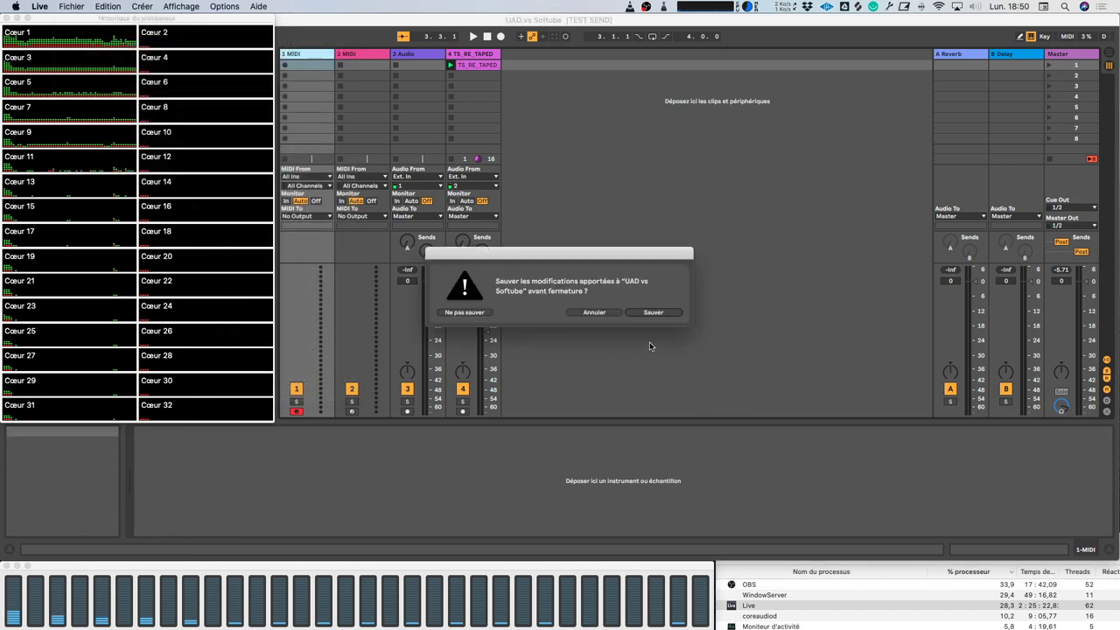
pyautogui.moveTo(601, 261); pyautogui.dragTo(594, 242)
pyautogui.click(457, 292)
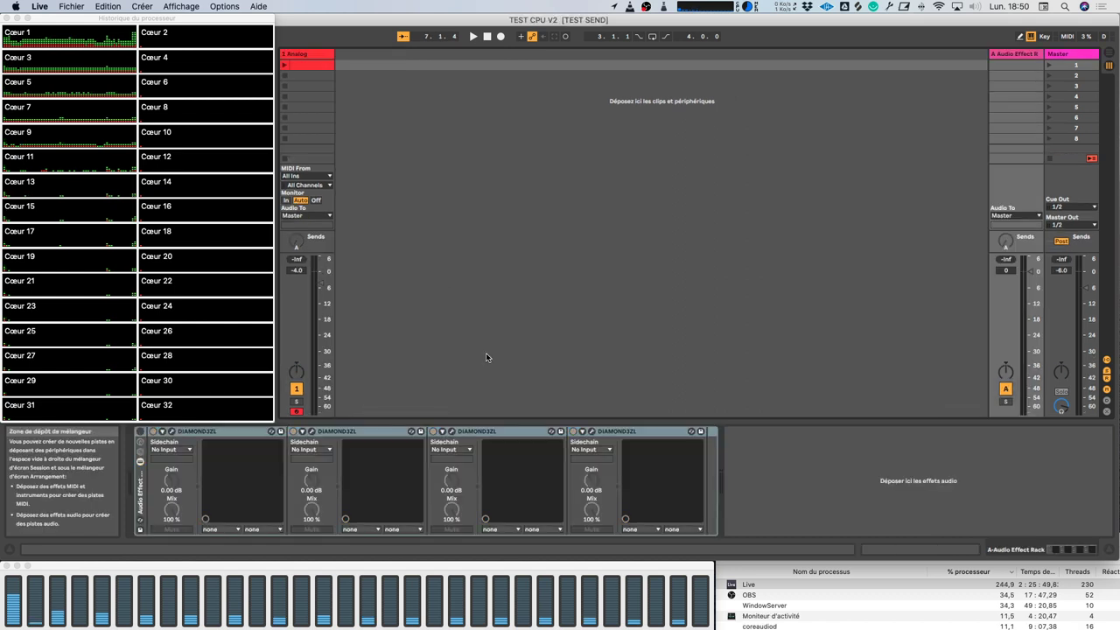
# - Activate the DIAMOND3ZL plug-in on the 1 Analog track and duplicate it twice to make three instances
pyautogui.click(323, 56)
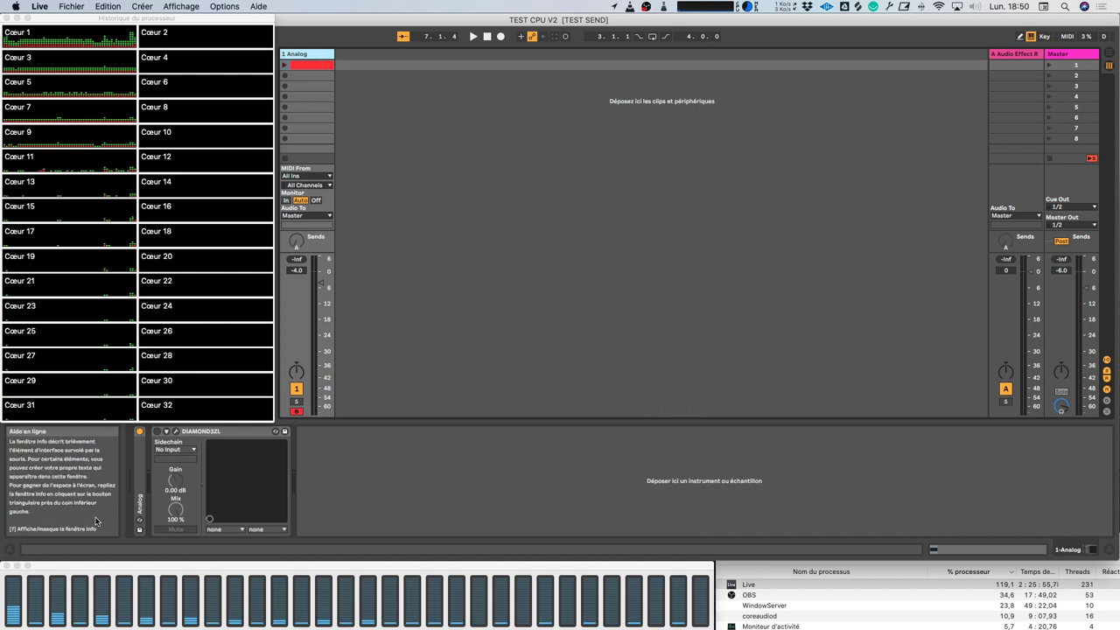
pyautogui.click(158, 432)
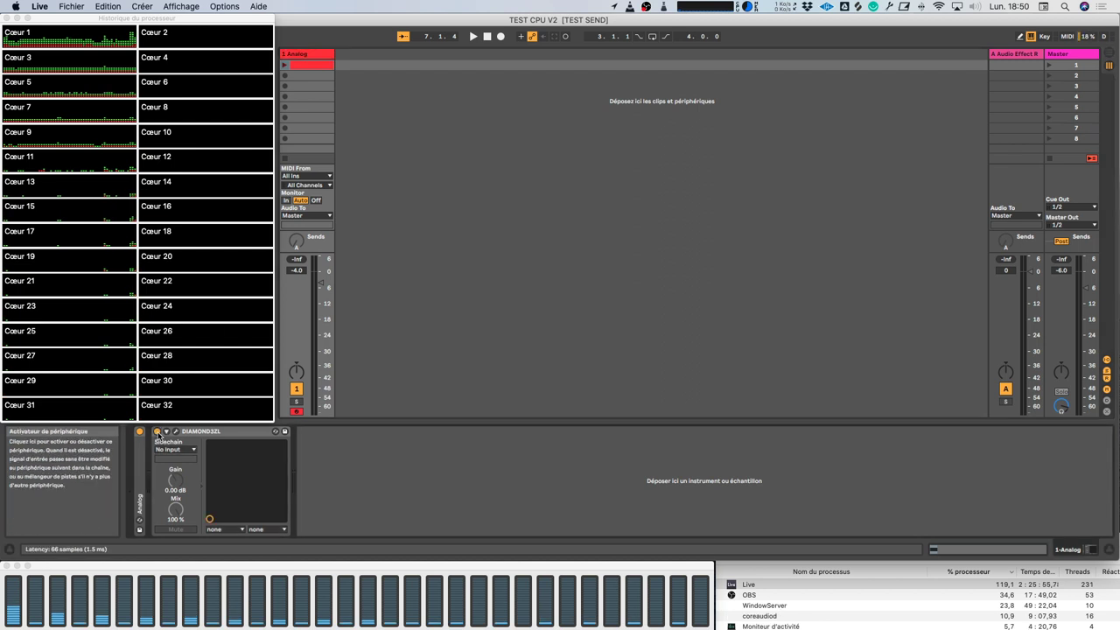
pyautogui.click(309, 62)
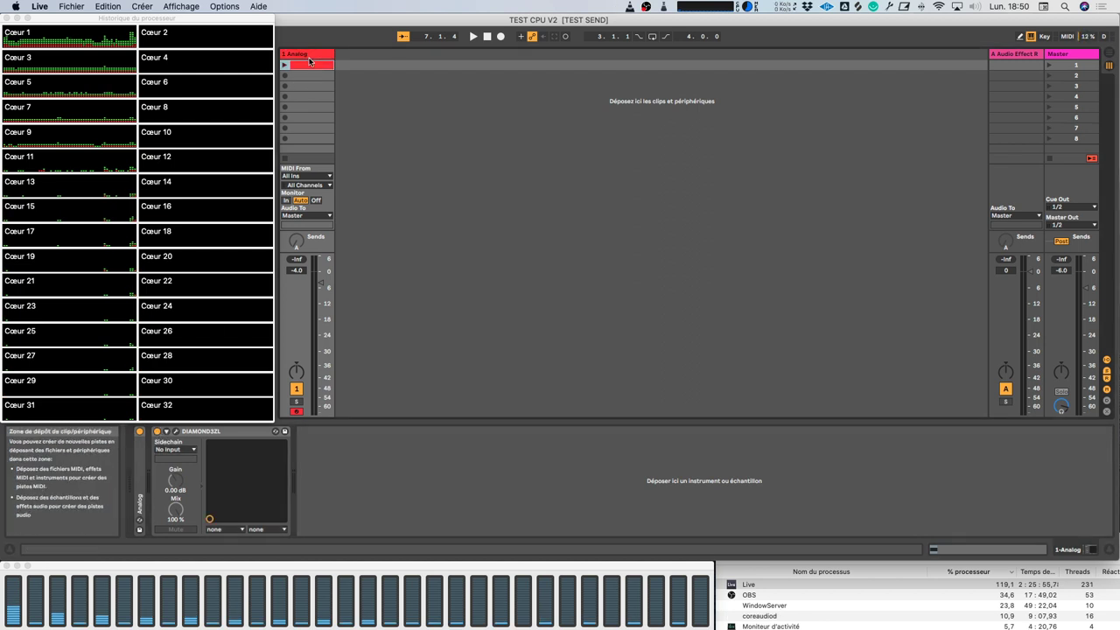
pyautogui.click(274, 452)
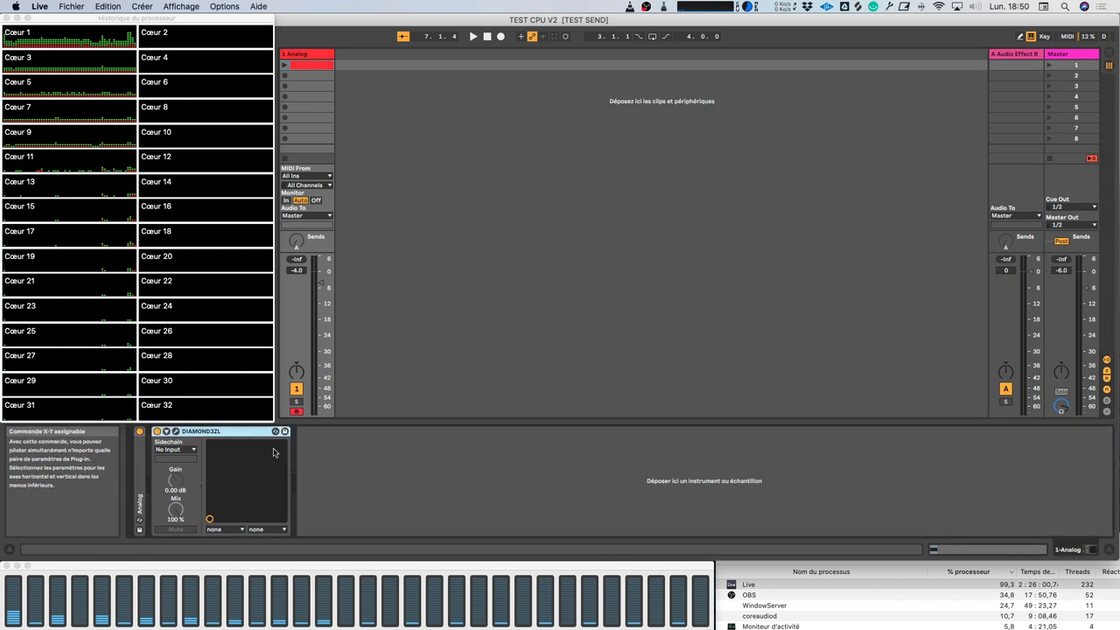
pyautogui.press('super+d')
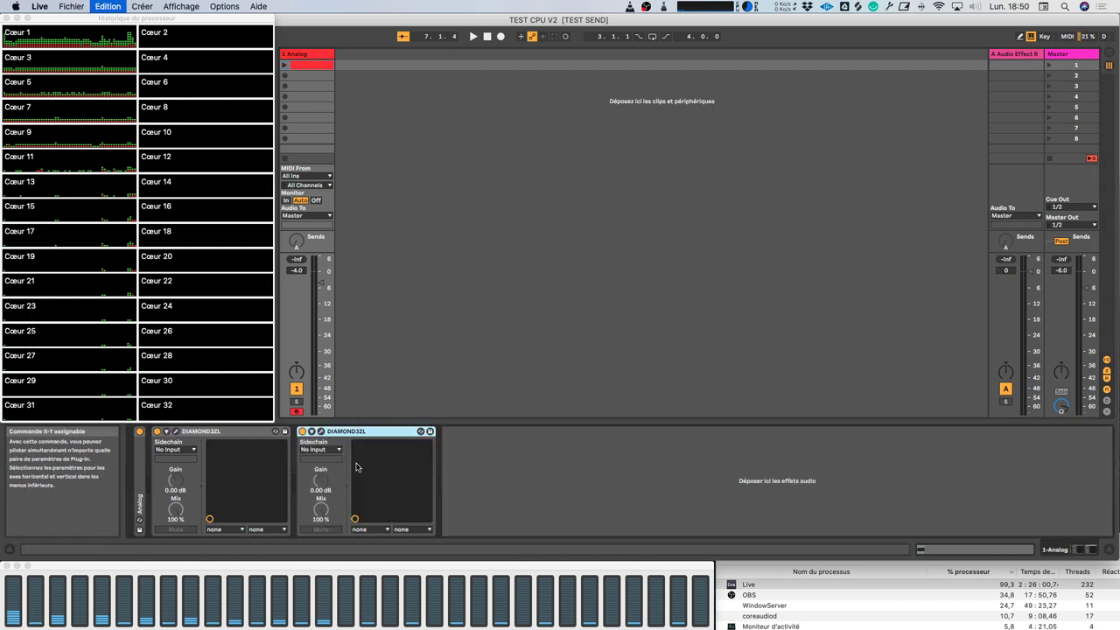
pyautogui.press('super+d')
# - Duplicate the 1 Analog track with its three DIAMOND3ZL instances until there are six Analog tracks
pyautogui.click(305, 55)
pyautogui.press('super+d')
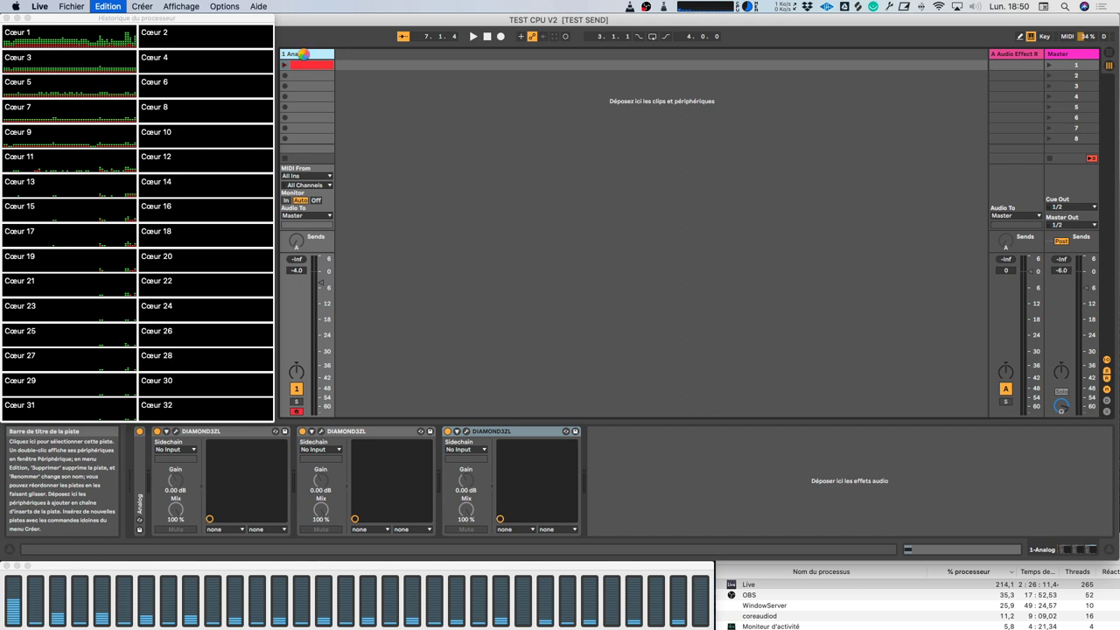
pyautogui.press('super+d')
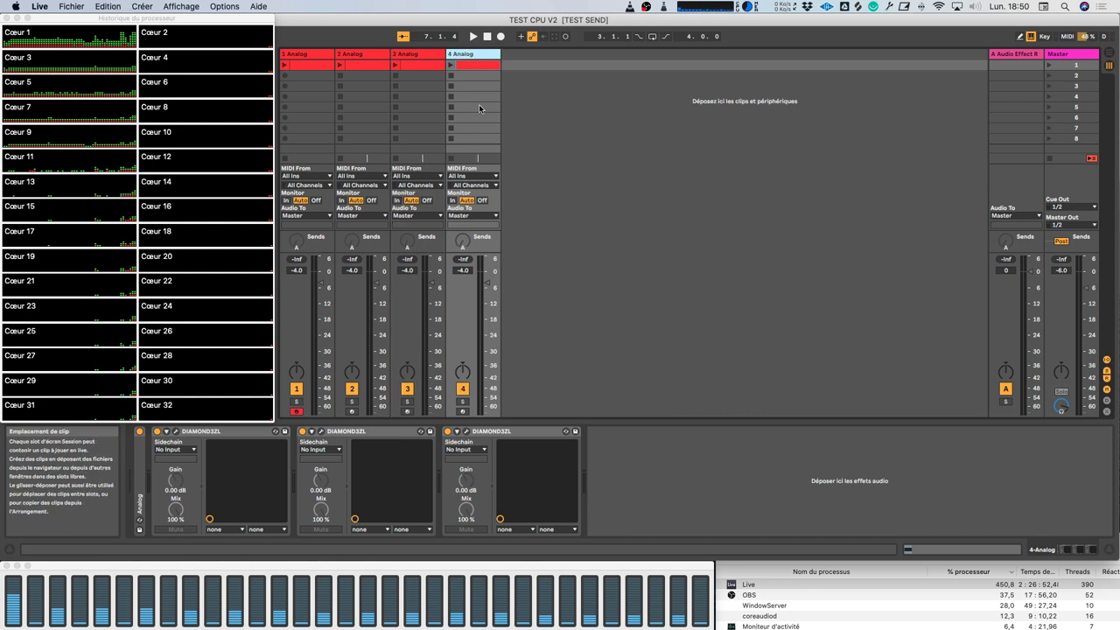
pyautogui.press('super+d')
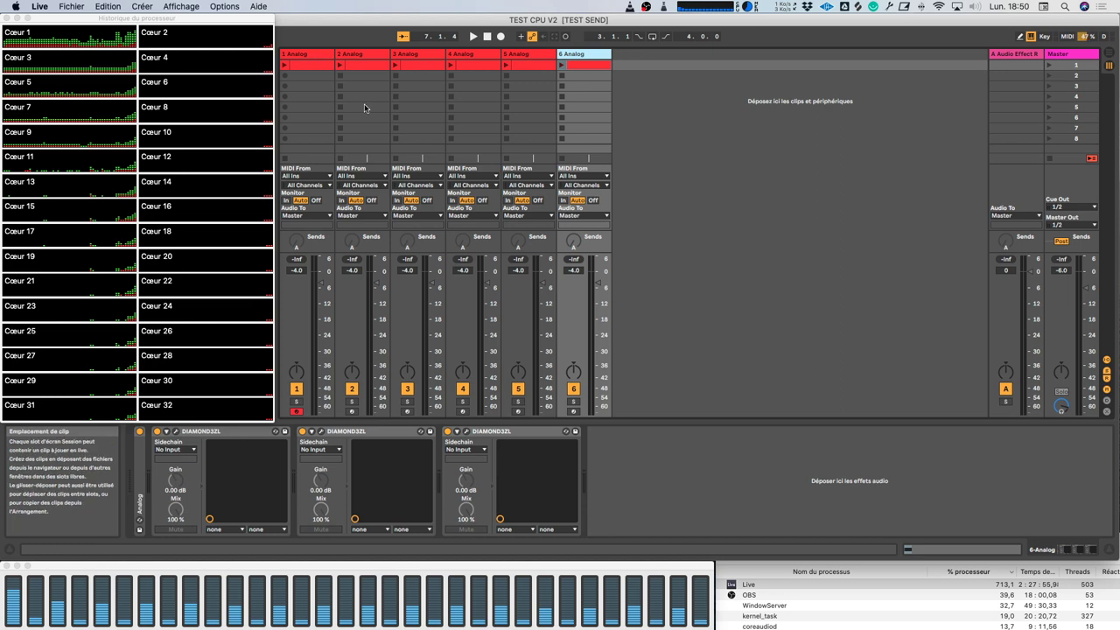
# - Set the audio buffer size to 32 Samples in the preferences and close them
pyautogui.press('super+comma')
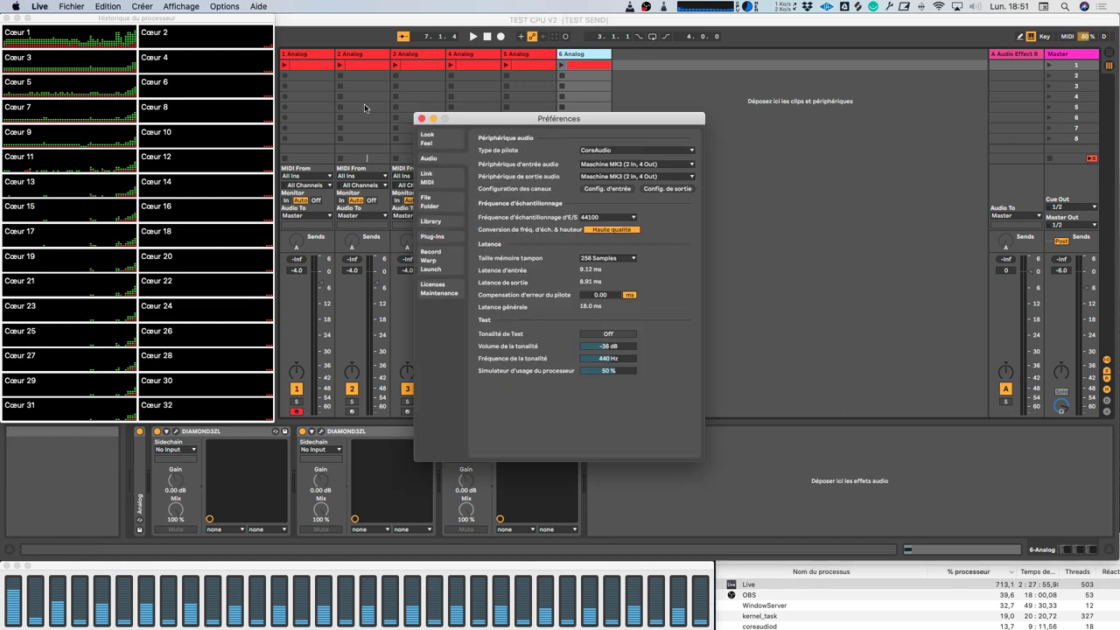
pyautogui.click(623, 264)
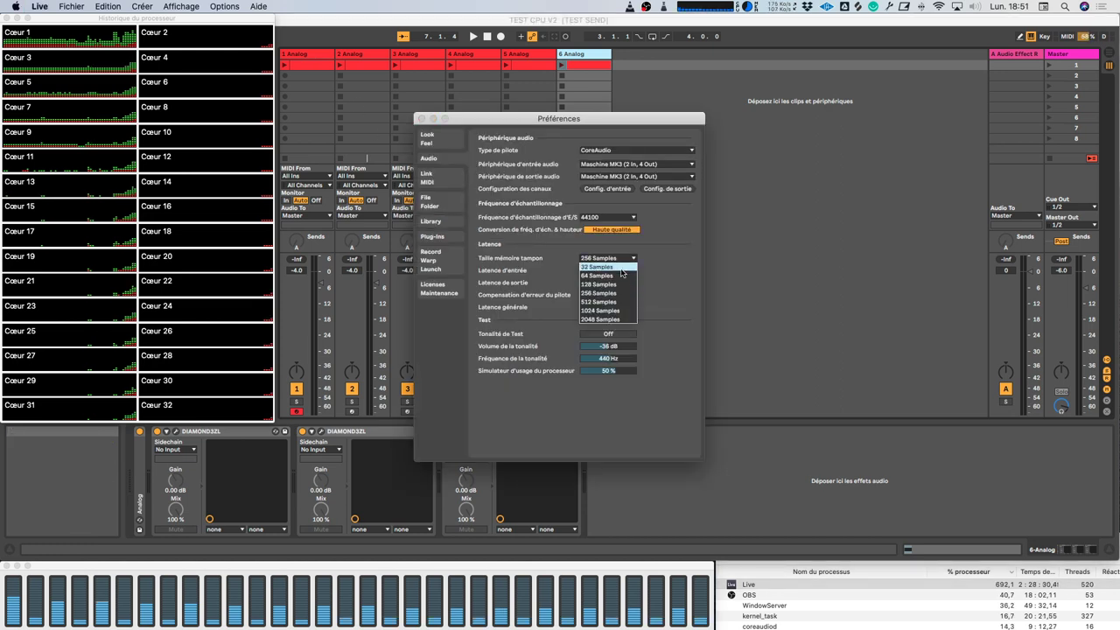
pyautogui.click(621, 268)
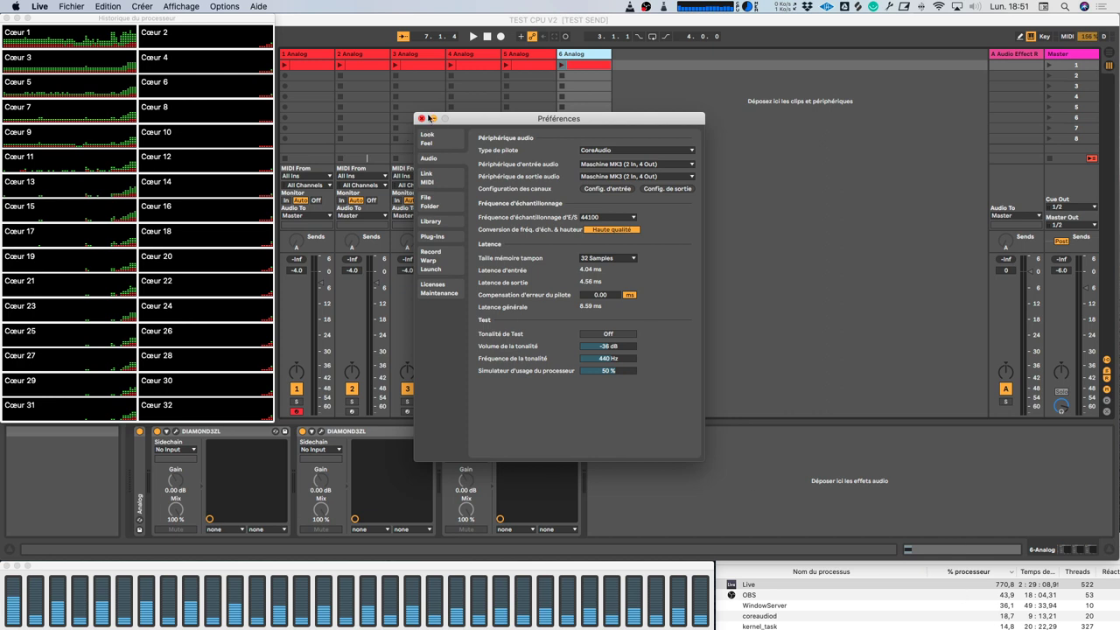
pyautogui.click(422, 118)
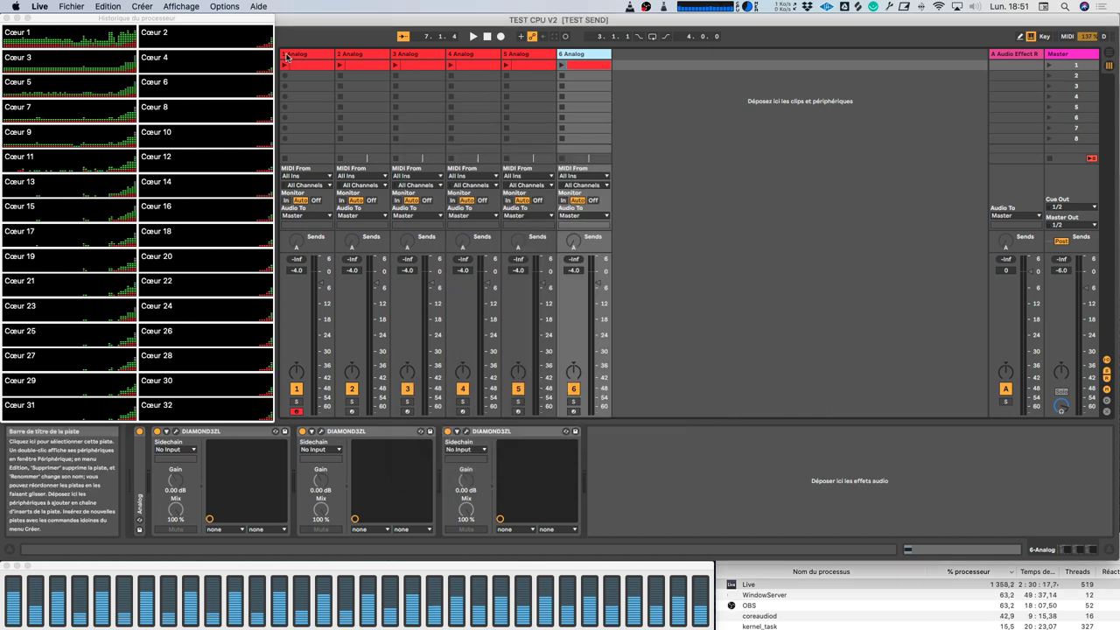
# - Duplicate the six Analog tracks to make twelve, and select all twelve
pyautogui.click(582, 54)
pyautogui.press('super+d')
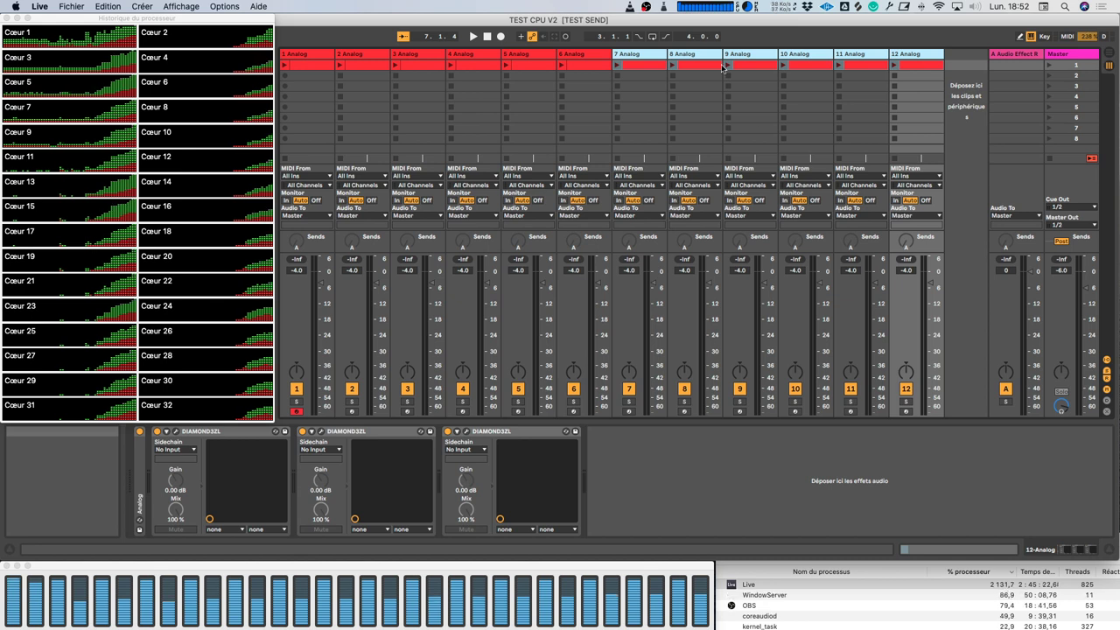
pyautogui.click(292, 54)
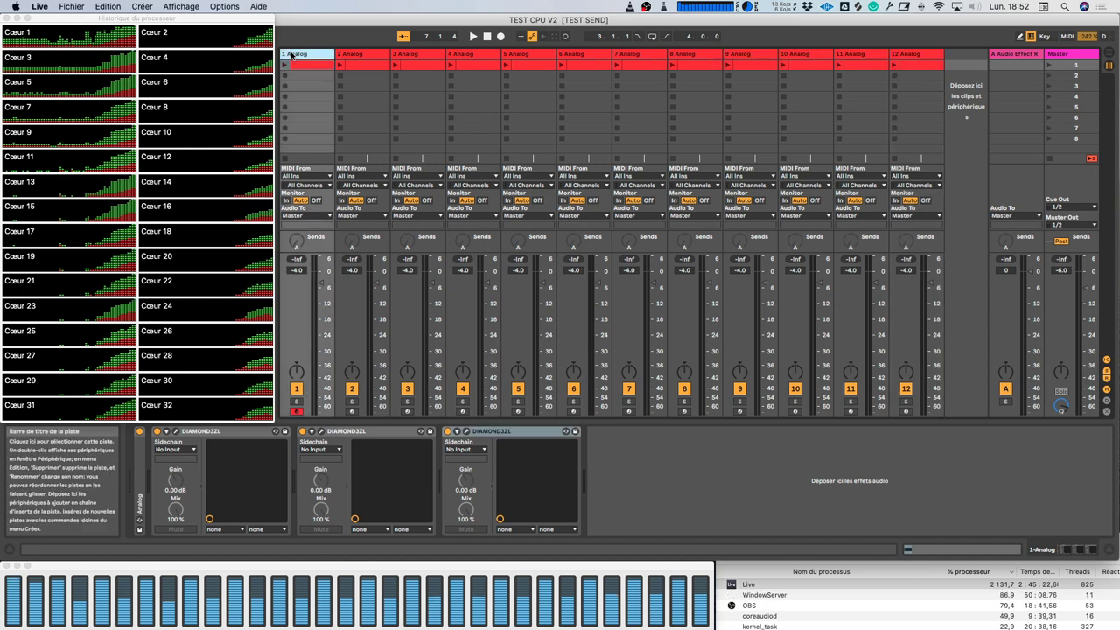
pyautogui.keyDown('shift'); pyautogui.click(932, 55); pyautogui.keyUp('shift')
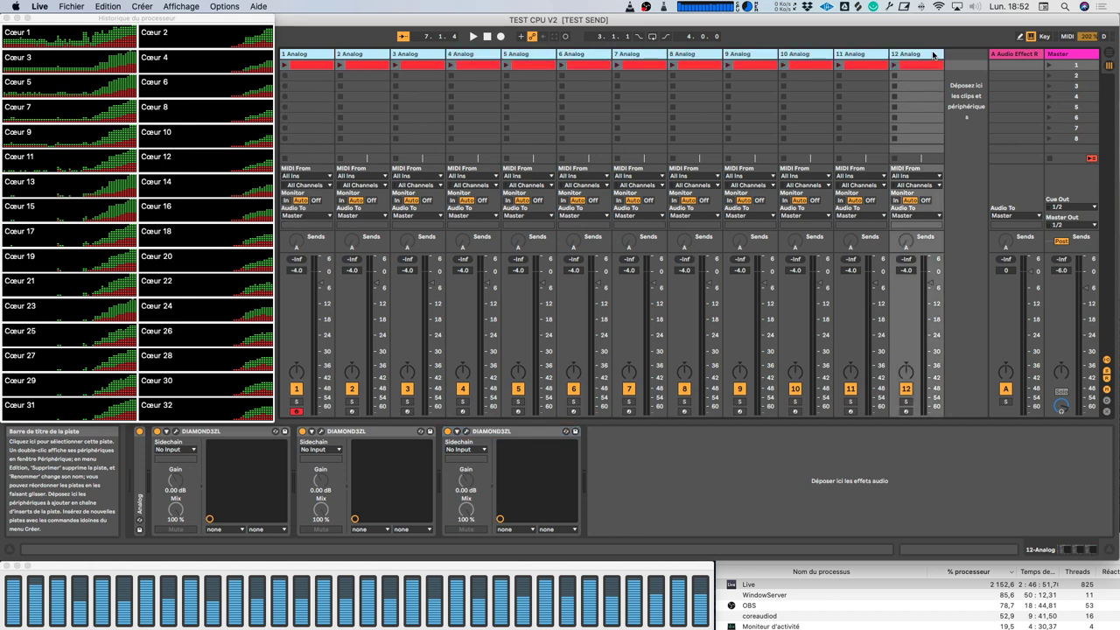
pyautogui.rightClick(934, 55)
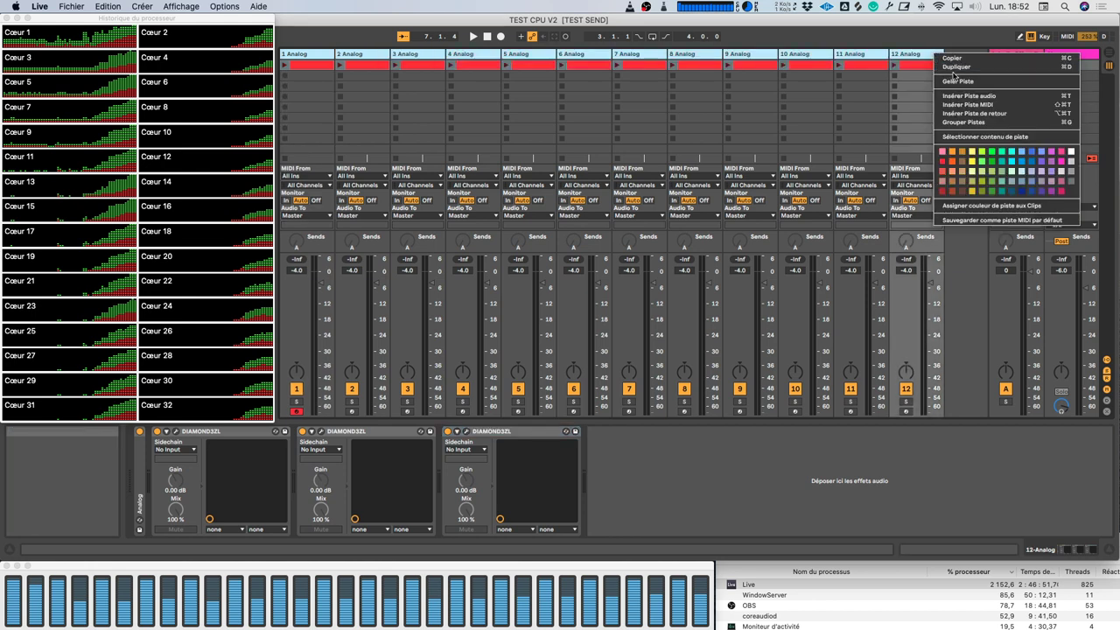